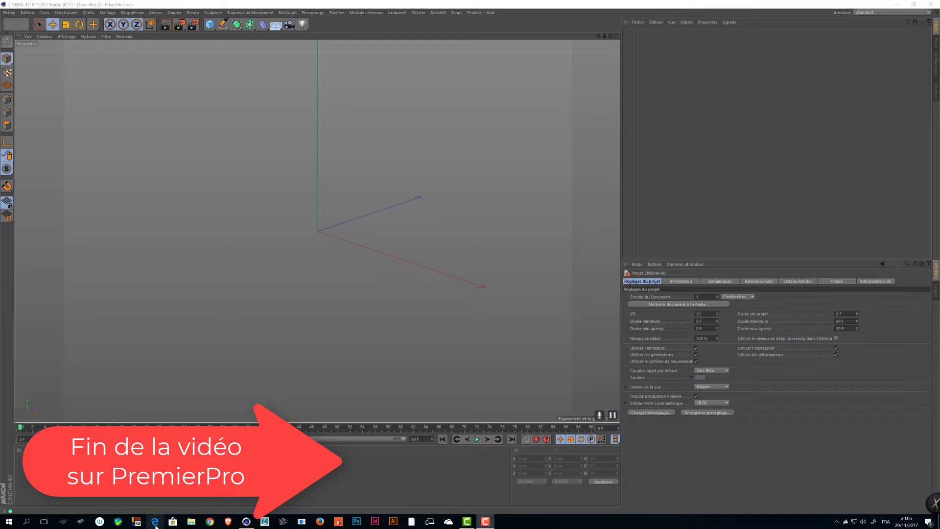
Open the file explorer and go to the 05_Teaching folder on Disque local (D:)
{"action": "left_click", "coordinate": [191, 521]}
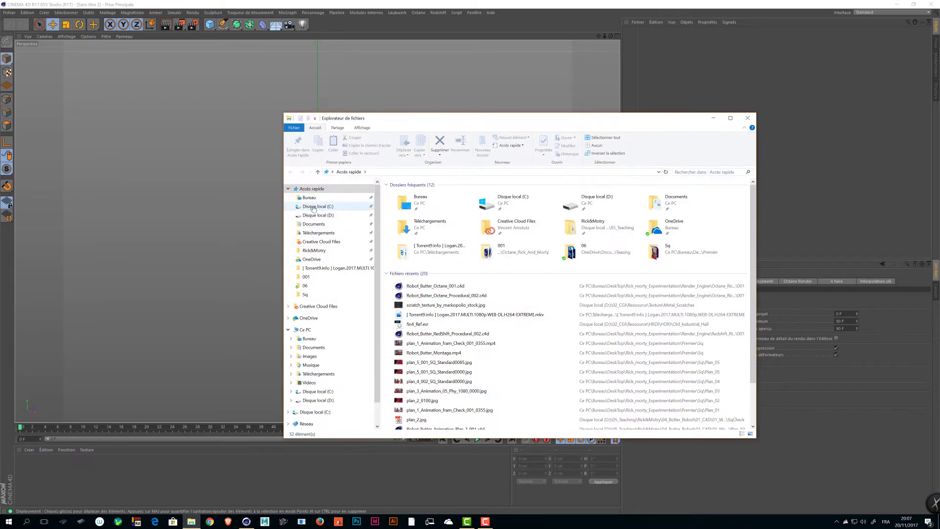
{"action": "left_click", "coordinate": [316, 215]}
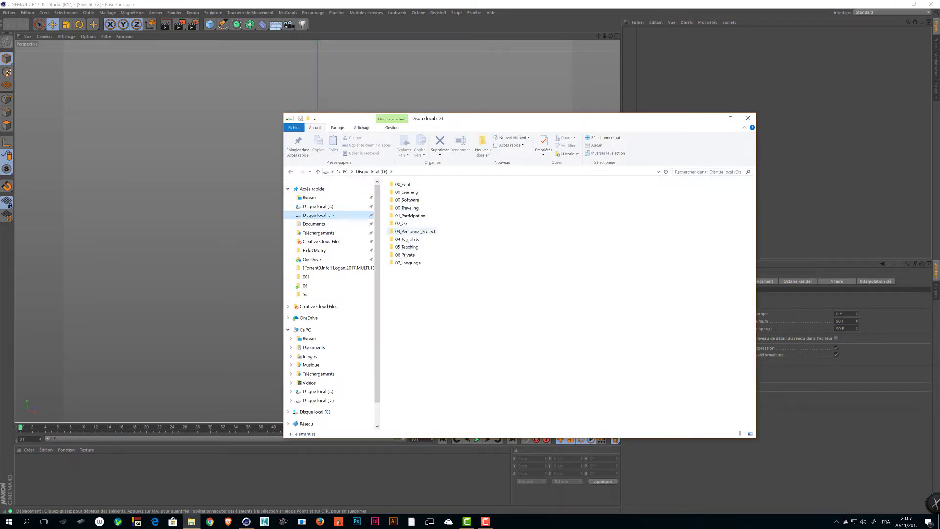
{"action": "double_click", "coordinate": [406, 247]}
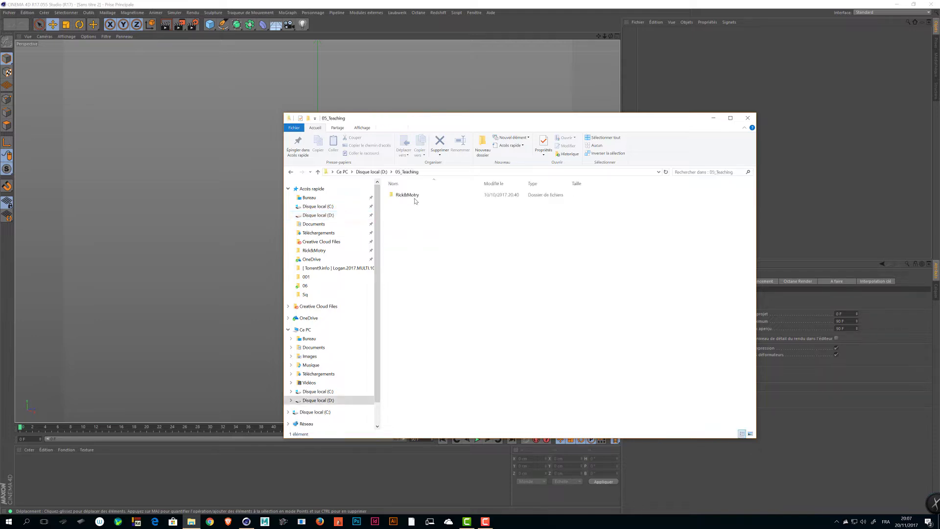
Mute the computer's speakers and return to the file explorer window
{"action": "left_click", "coordinate": [863, 522]}
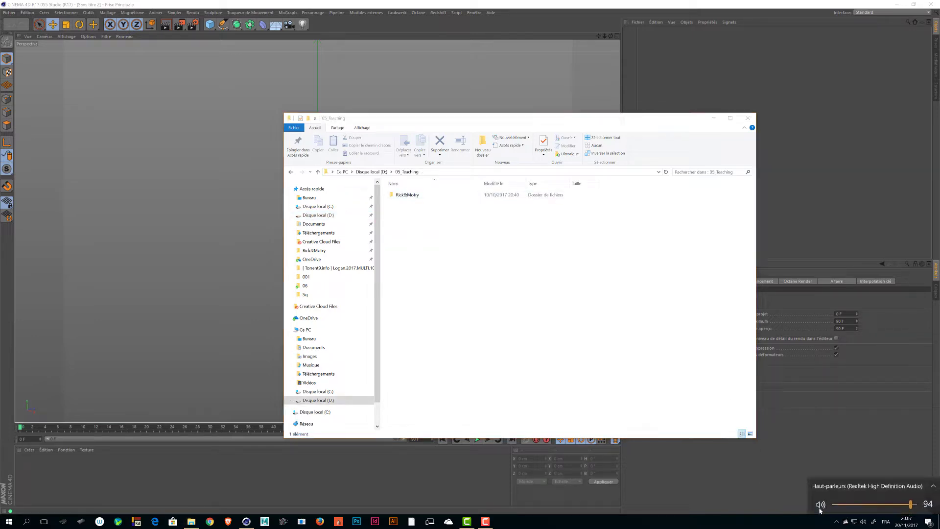
{"action": "left_click", "coordinate": [819, 504]}
{"action": "left_click", "coordinate": [478, 331]}
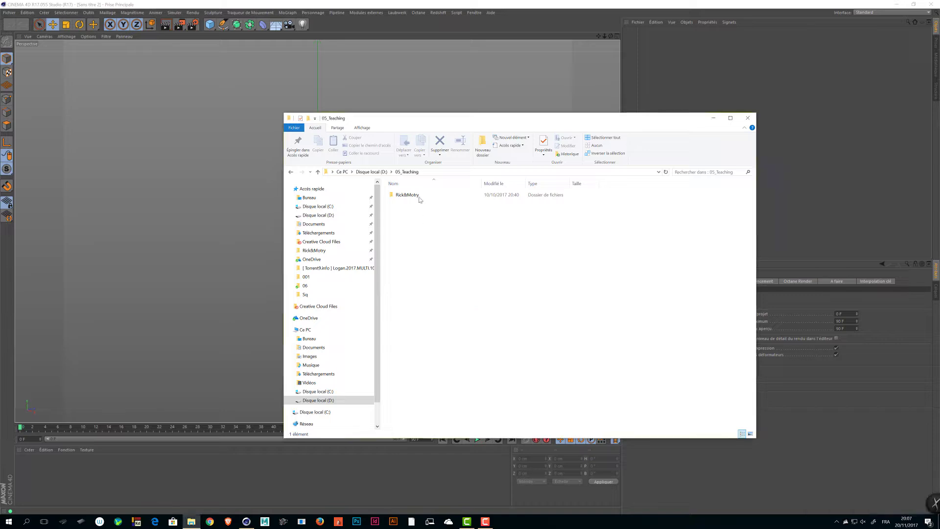
Open the reference image Last.png from Rick&Motry > 04_Butter_Robot > 00_Ref > KeyFraming > Last
{"action": "double_click", "coordinate": [418, 196]}
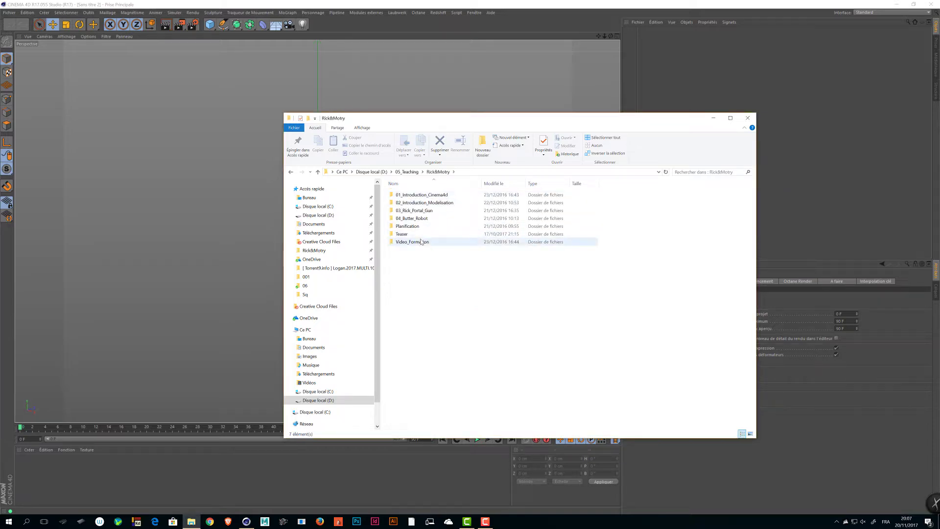
{"action": "double_click", "coordinate": [414, 217]}
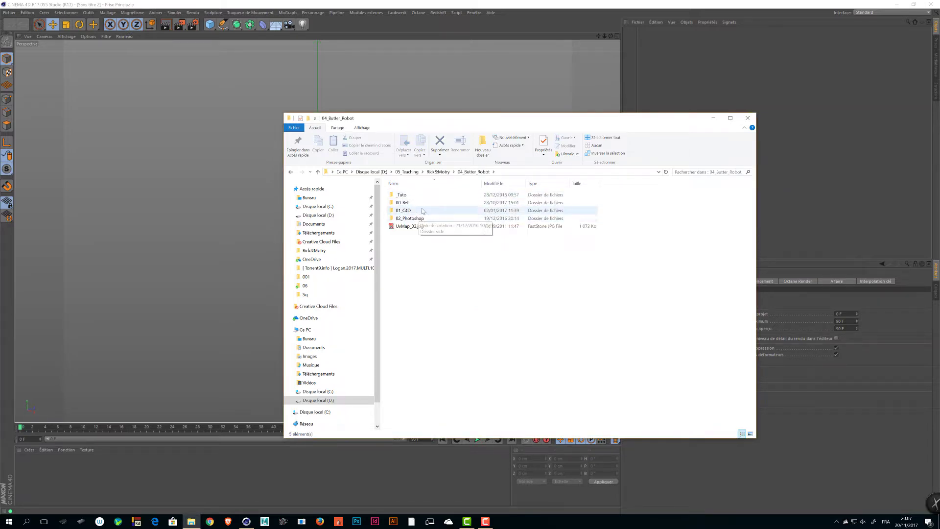
{"action": "double_click", "coordinate": [408, 210]}
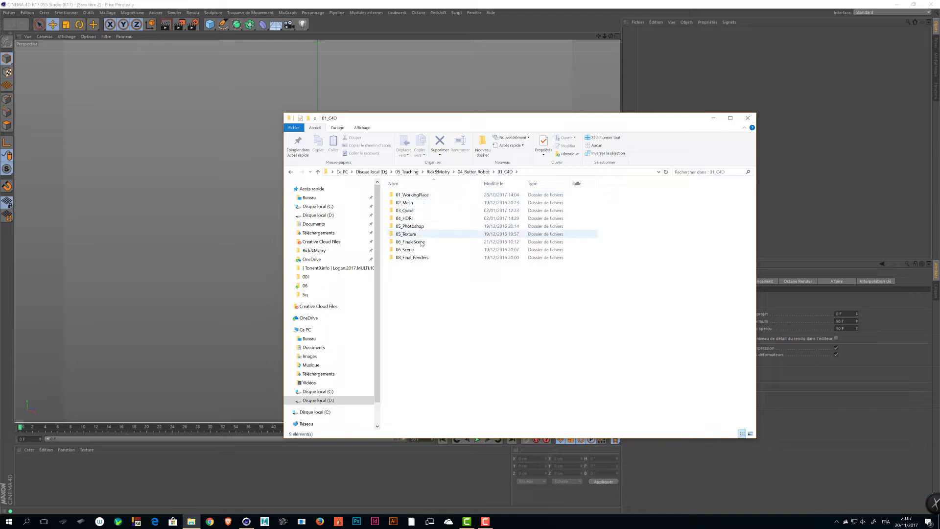
{"action": "left_click", "coordinate": [473, 171]}
{"action": "double_click", "coordinate": [415, 204]}
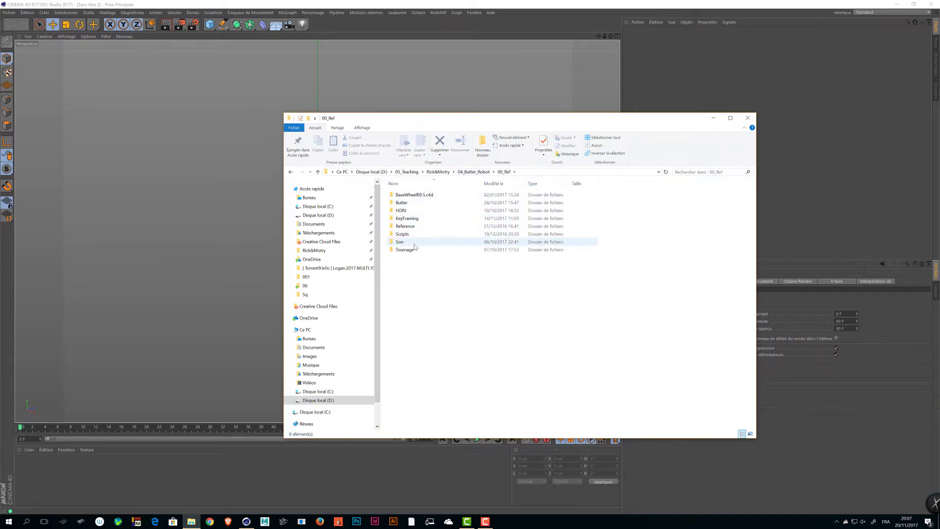
{"action": "double_click", "coordinate": [420, 218]}
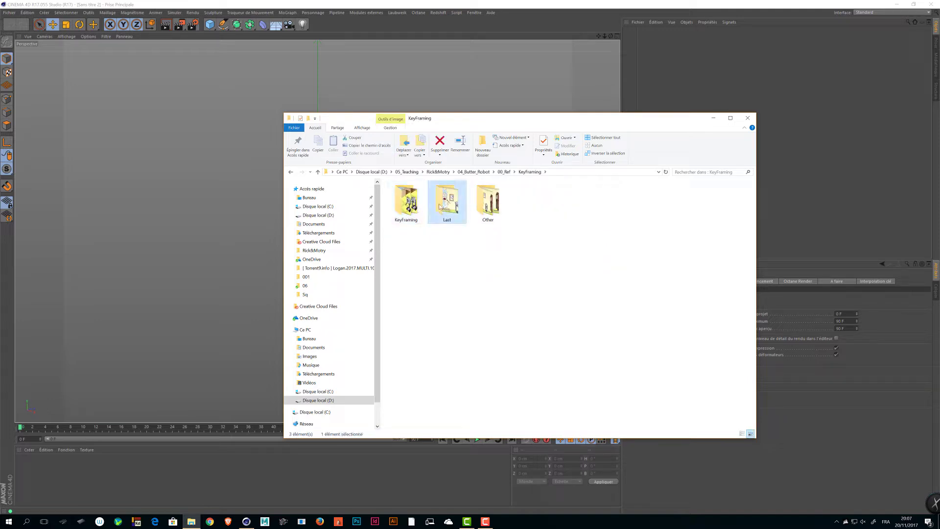
{"action": "double_click", "coordinate": [445, 202]}
{"action": "left_click", "coordinate": [420, 208]}
{"action": "double_click", "coordinate": [420, 207]}
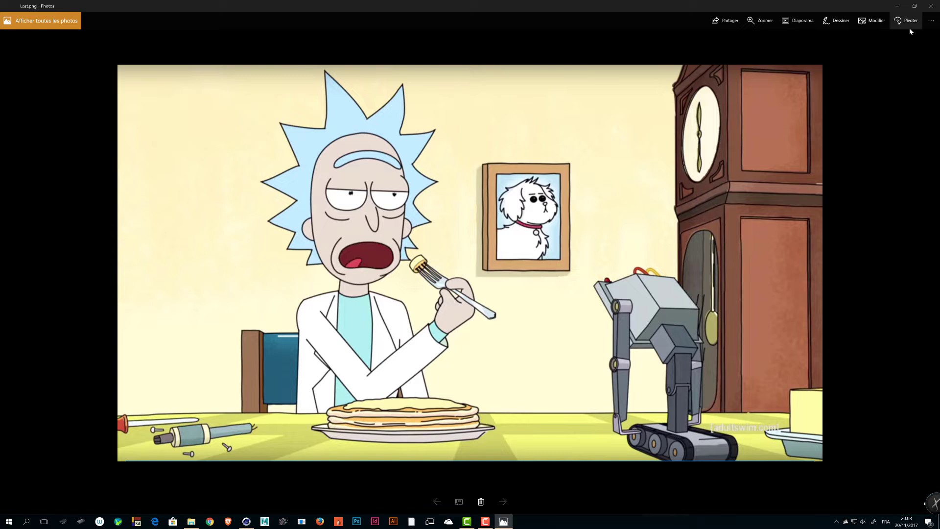
Open a second file explorer window on Accès rapide and play the recent video Robot_Butter_Montage.mp4
{"action": "left_click", "coordinate": [194, 522]}
{"action": "left_click", "coordinate": [524, 225]}
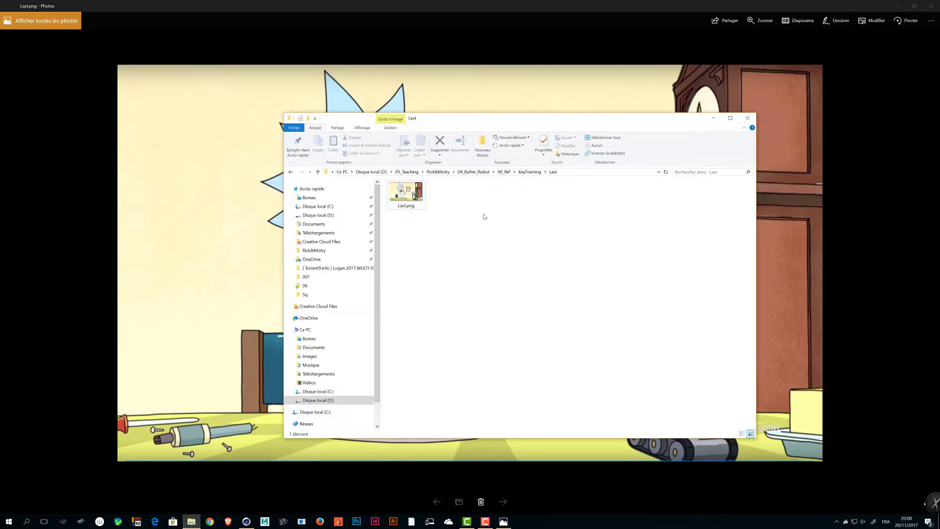
{"action": "key", "text": "ctrl+n"}
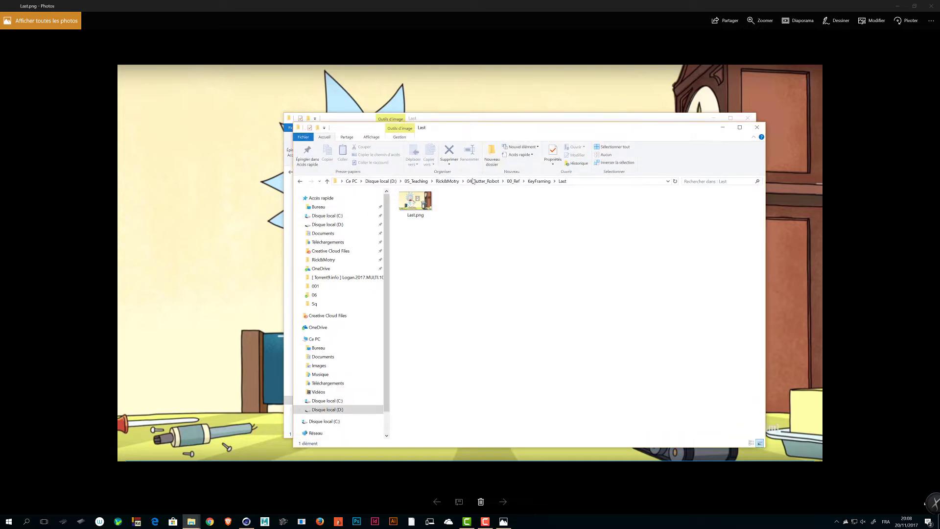
{"action": "left_click", "coordinate": [321, 197]}
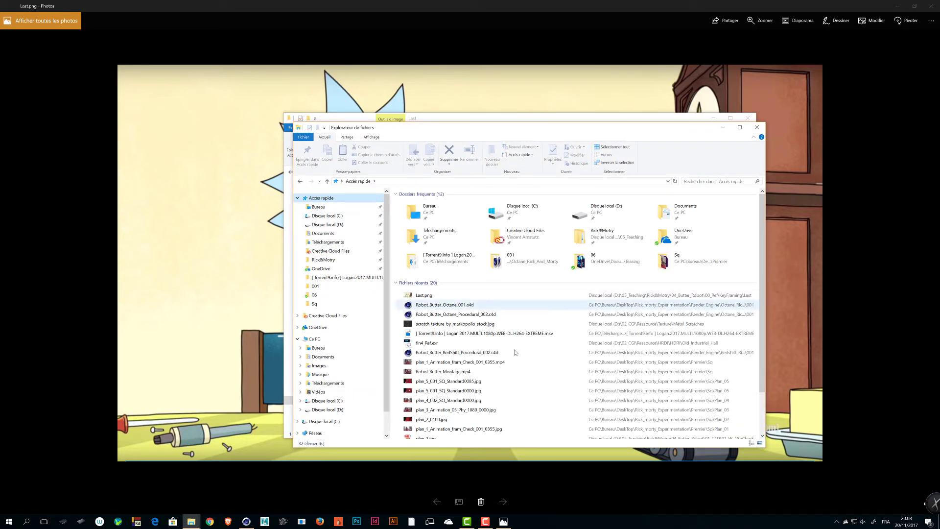
{"action": "scroll", "coordinate": [568, 338], "scroll_direction": "down", "scroll_amount": 1}
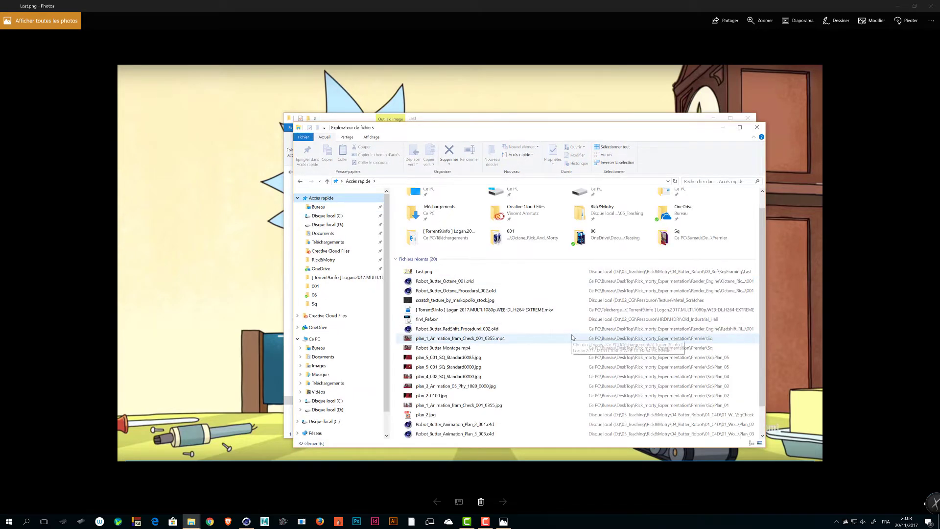
{"action": "left_click", "coordinate": [548, 352]}
{"action": "double_click", "coordinate": [548, 349]}
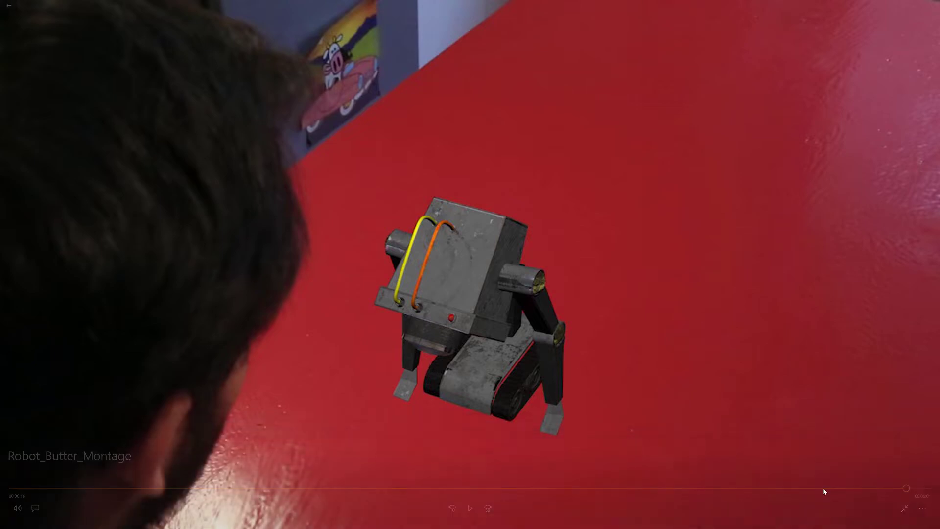
Replay the last few seconds of the Robot_Butter_Montage video, and switch to the Last.png reference to compare the robot's final pose
{"action": "left_click", "coordinate": [796, 489]}
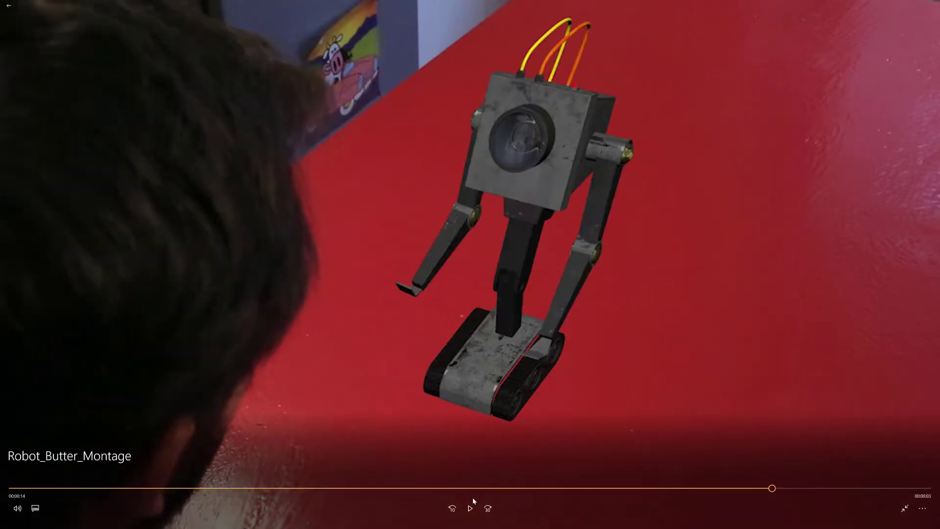
{"action": "left_click", "coordinate": [469, 509]}
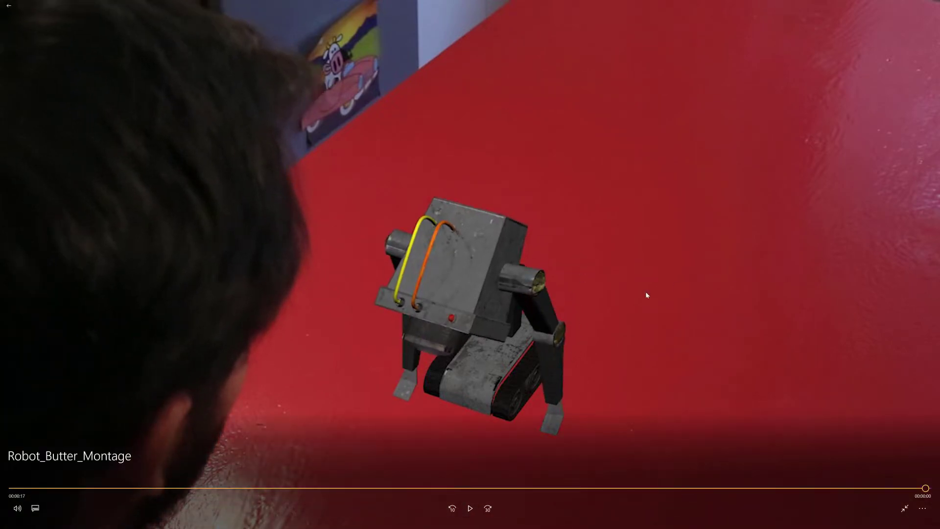
{"action": "key", "text": "alt+Tab"}
{"action": "left_click", "coordinate": [619, 224]}
{"action": "key", "text": "alt+Tab"}
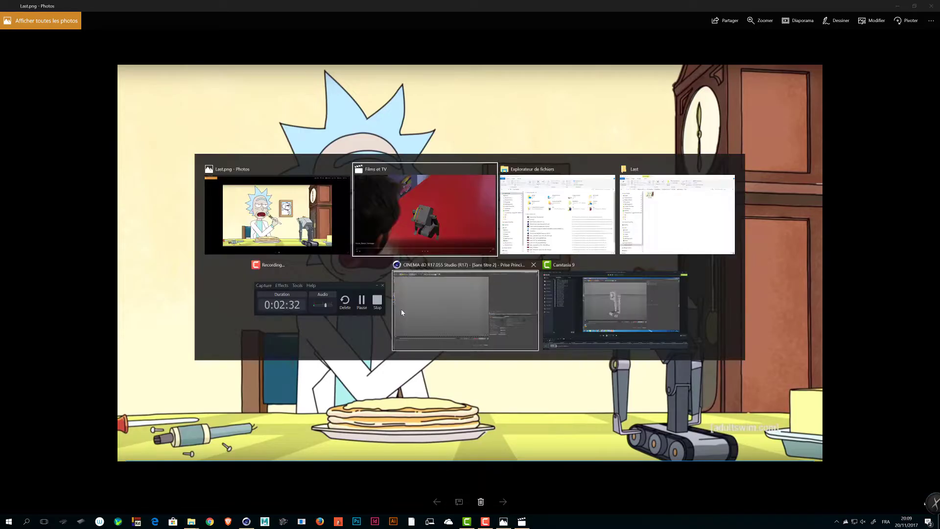
Return to the Robot_Butter_Montage video and replay it from a point about four seconds in
{"action": "left_click", "coordinate": [393, 219]}
{"action": "left_click", "coordinate": [335, 487]}
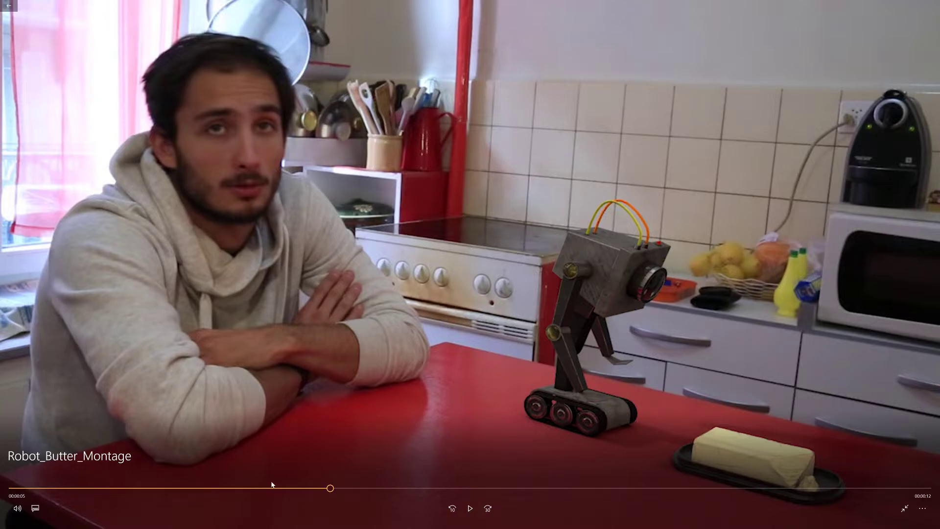
{"action": "left_click", "coordinate": [254, 488]}
{"action": "left_click", "coordinate": [469, 508]}
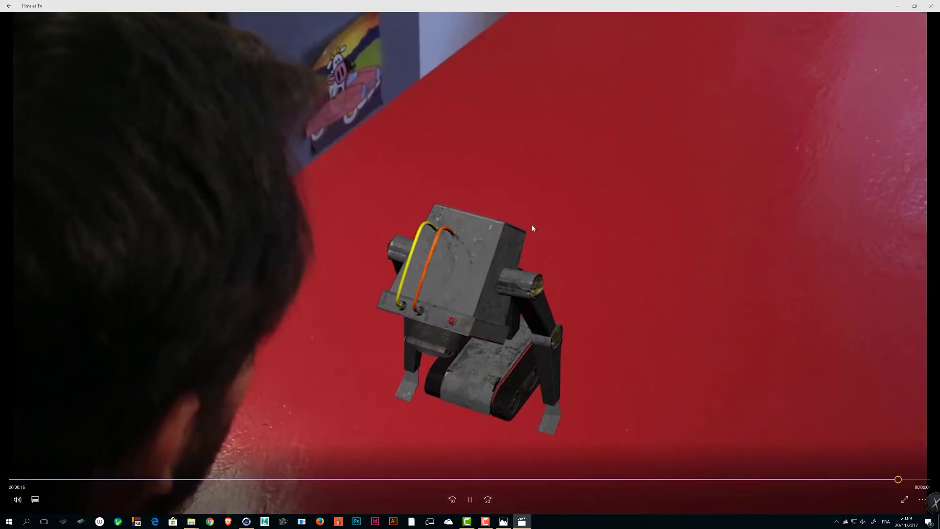
Close the Robot_Butter_Montage video player and reduce the Last.png viewer to a floating window
{"action": "left_click_drag", "start_coordinate": [770, 11], "coordinate": [515, 105]}
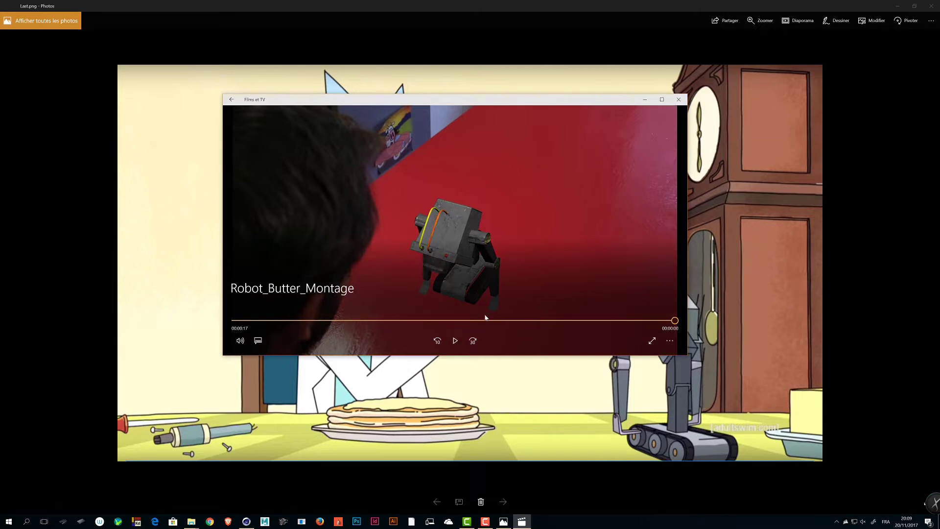
{"action": "left_click", "coordinate": [630, 322]}
{"action": "left_click", "coordinate": [678, 99]}
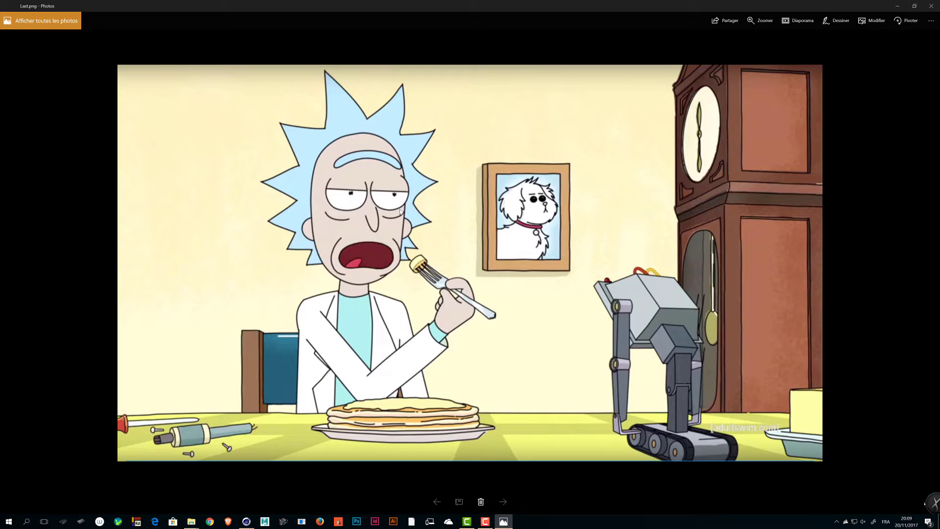
{"action": "left_click_drag", "start_coordinate": [673, 3], "coordinate": [466, 63]}
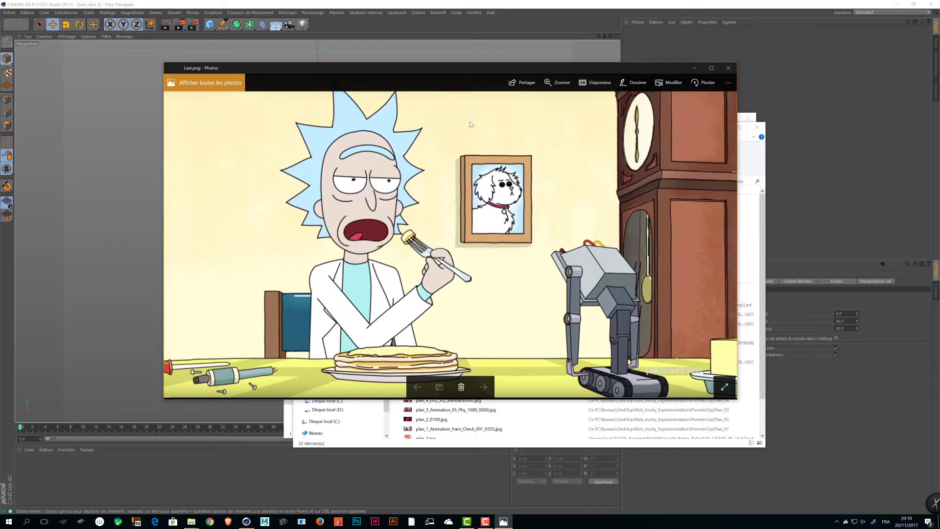
Switch to the file explorer and browse to 04_Butter_Robot > 01_C4D > 01_WorkingPlace > 08_Animation > Plan_05
{"action": "key", "text": "alt+Tab"}
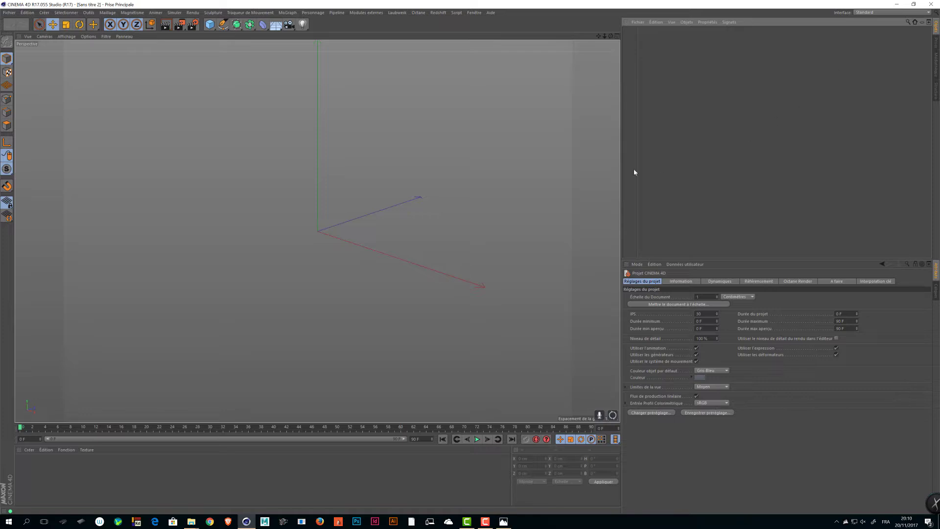
{"action": "key", "text": "alt+Tab"}
{"action": "key", "text": "alt+Tab"}
{"action": "key", "text": "alt+Tab"}
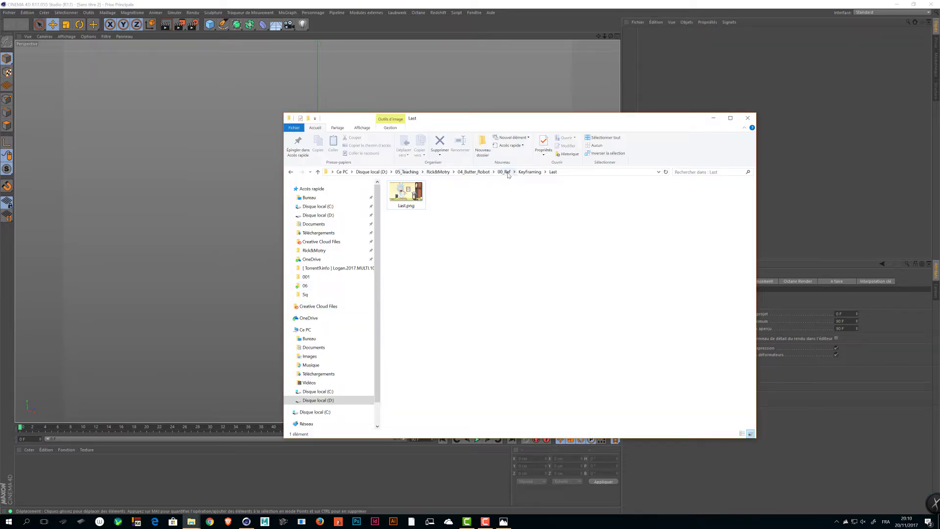
{"action": "left_click", "coordinate": [532, 174]}
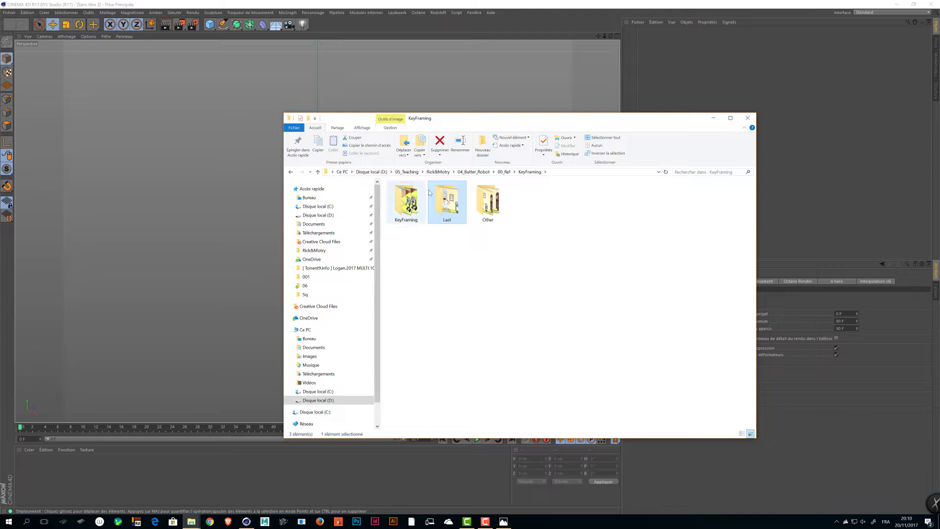
{"action": "left_click", "coordinate": [504, 171]}
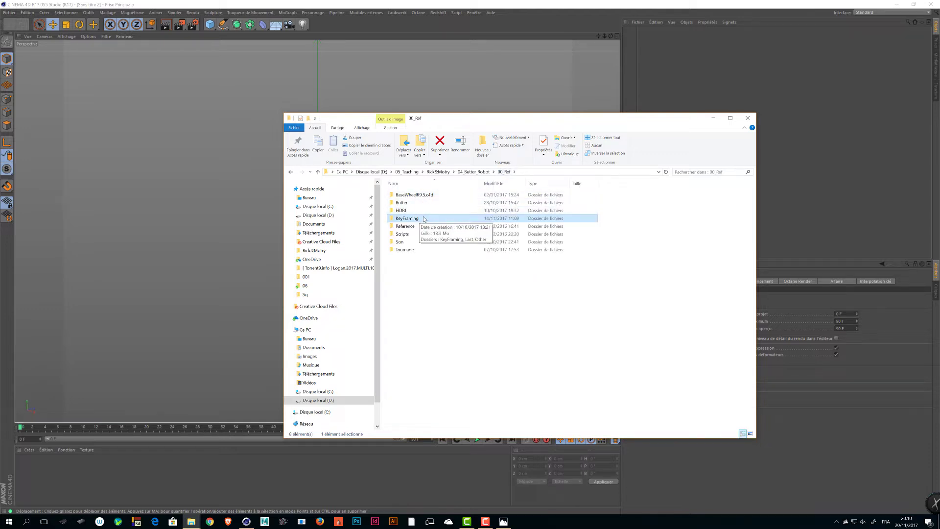
{"action": "left_click", "coordinate": [469, 172]}
{"action": "double_click", "coordinate": [421, 212]}
{"action": "double_click", "coordinate": [423, 195]}
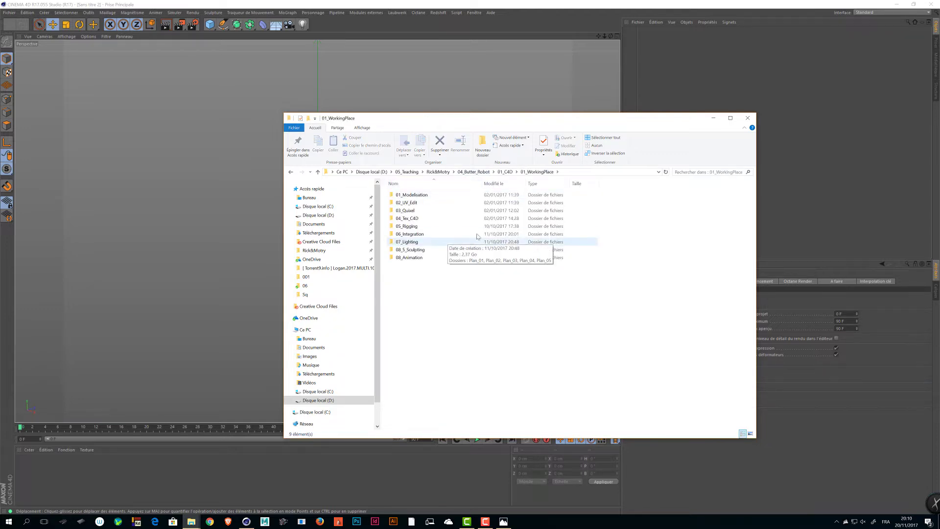
{"action": "double_click", "coordinate": [425, 250]}
{"action": "left_click", "coordinate": [419, 226]}
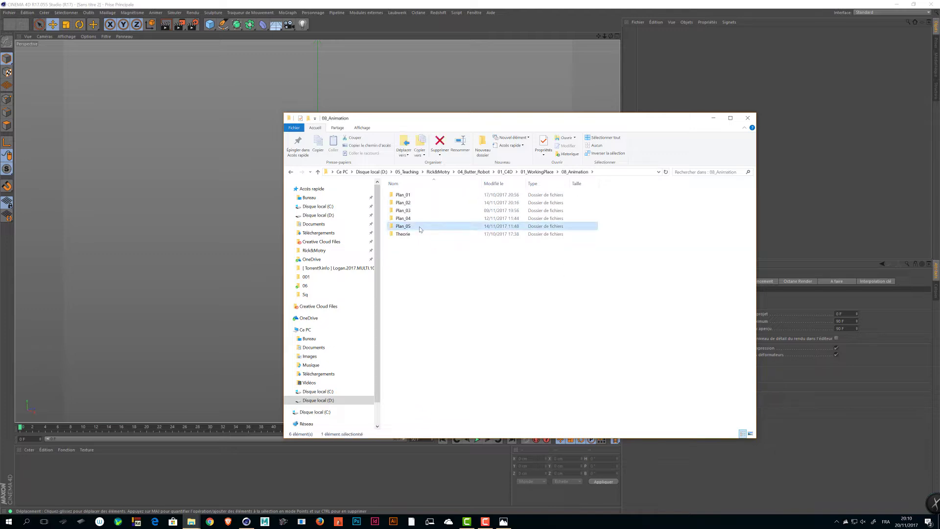
{"action": "double_click", "coordinate": [419, 227]}
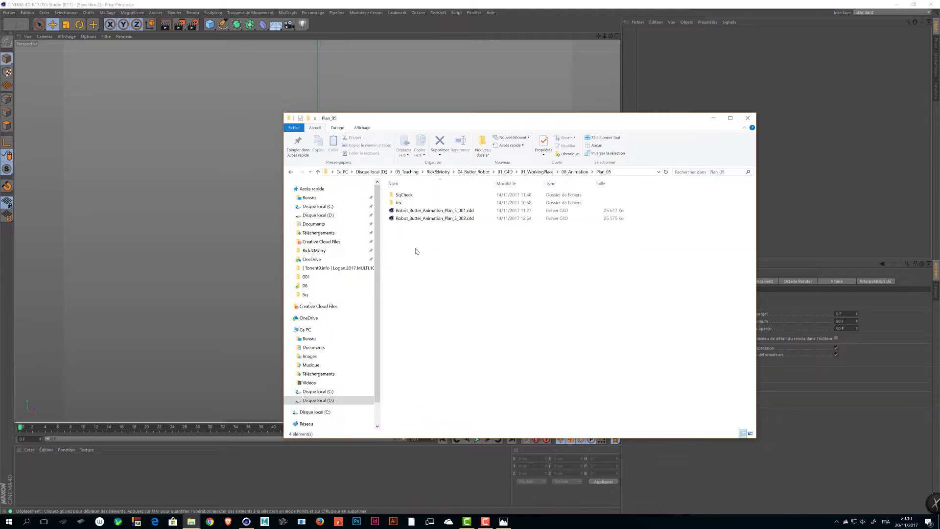
Duplicate the scene file Robot_Butter_Animation_Plan_5_002.c4d inside the Plan_05 folder
{"action": "left_click", "coordinate": [445, 212]}
{"action": "left_click", "coordinate": [443, 219]}
{"action": "key", "text": "ctrl+v"}
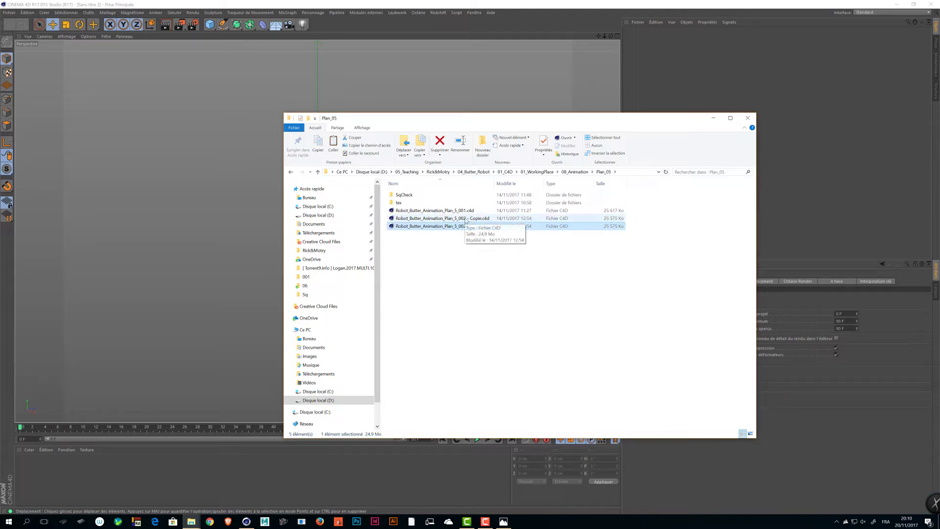
Rename the duplicated scene file to Robot_Butter_Animation_Plan_5_003.c4d
{"action": "key", "text": "alt+Left"}
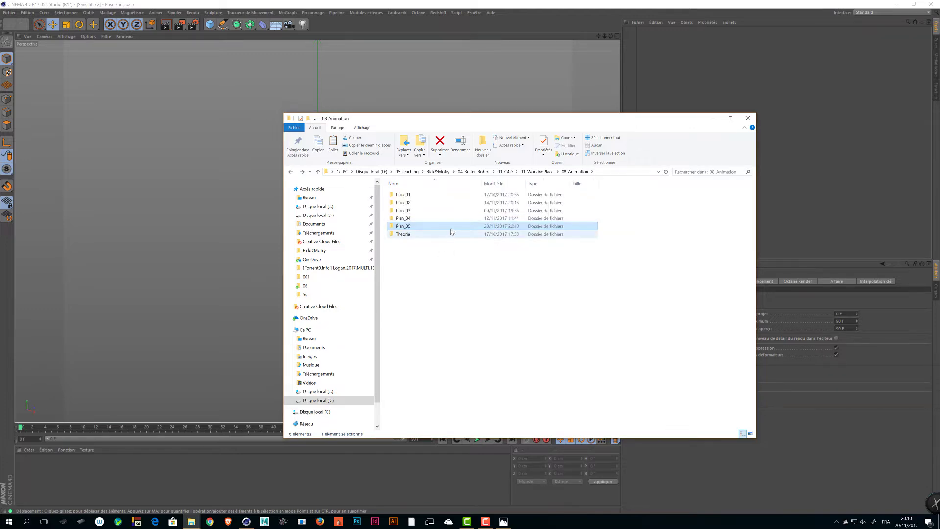
{"action": "double_click", "coordinate": [449, 226]}
{"action": "left_click", "coordinate": [463, 219]}
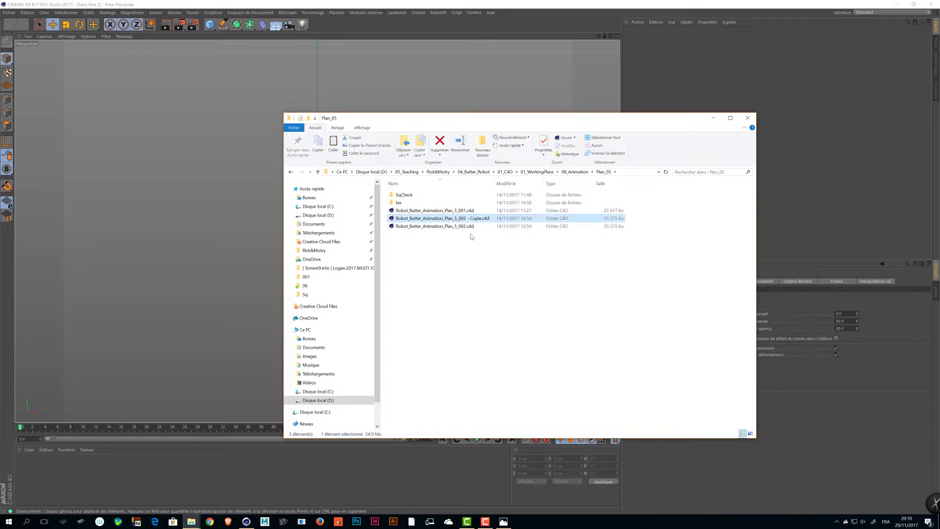
{"action": "key", "text": "F2"}
{"action": "key", "text": "Right"}
{"action": "key", "text": "shift+Left"}
{"action": "key", "text": "shift+Left"}
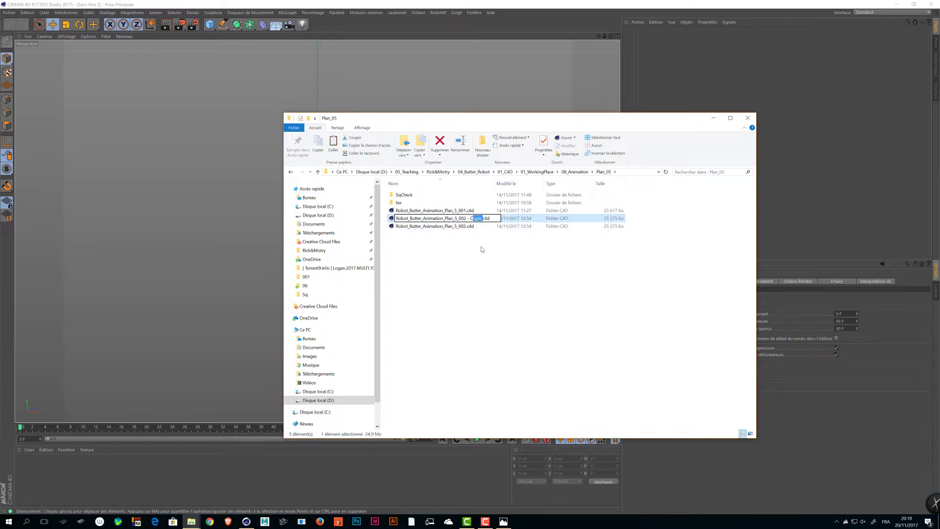
{"action": "key", "text": "Left"}
{"action": "key", "text": "BackSpace"}
{"action": "key", "text": "BackSpace"}
{"action": "key", "text": "BackSpace"}
{"action": "key", "text": "BackSpace"}
{"action": "key", "text": "BackSpace"}
{"action": "key", "text": "BackSpace"}
{"action": "key", "text": "BackSpace"}
{"action": "key", "text": "BackSpace"}
{"action": "type", "text": "3"}
{"action": "key", "text": "Return"}
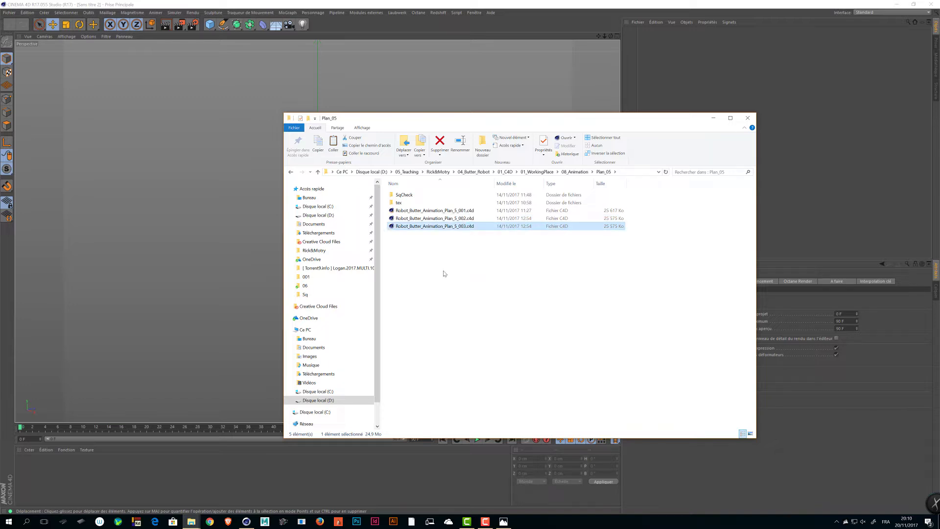
Open Robot_Butter_Animation_Plan_5_003.c4d in Cinema 4D and play its animation, stopping around frame 92
{"action": "key", "text": "Return"}
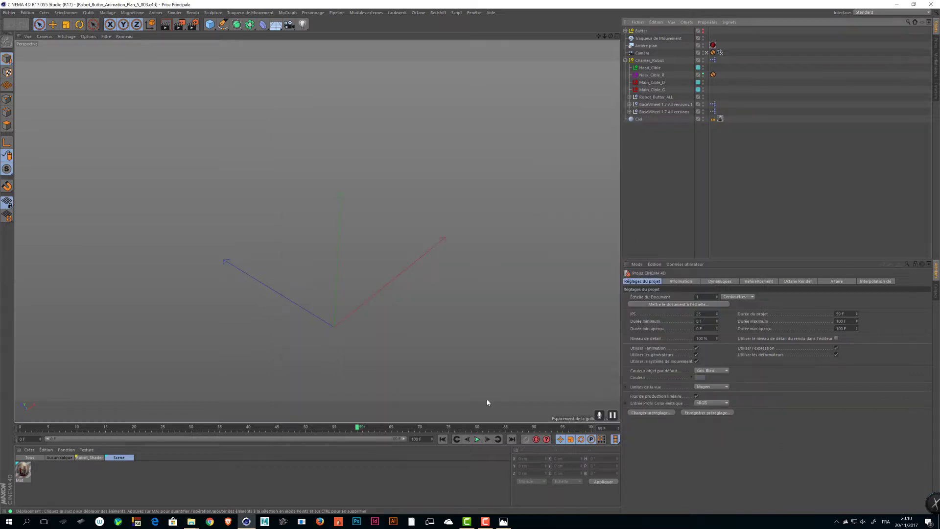
{"action": "left_click", "coordinate": [478, 439]}
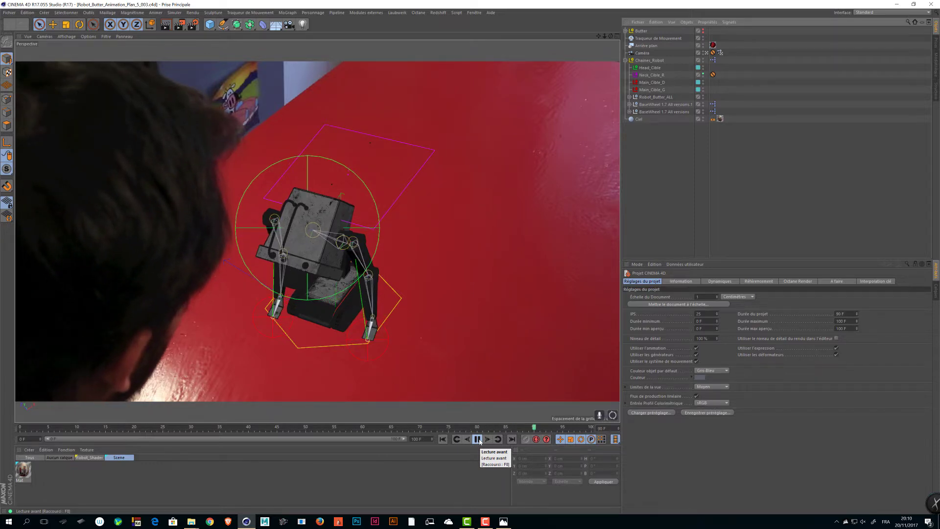
{"action": "left_click", "coordinate": [477, 439]}
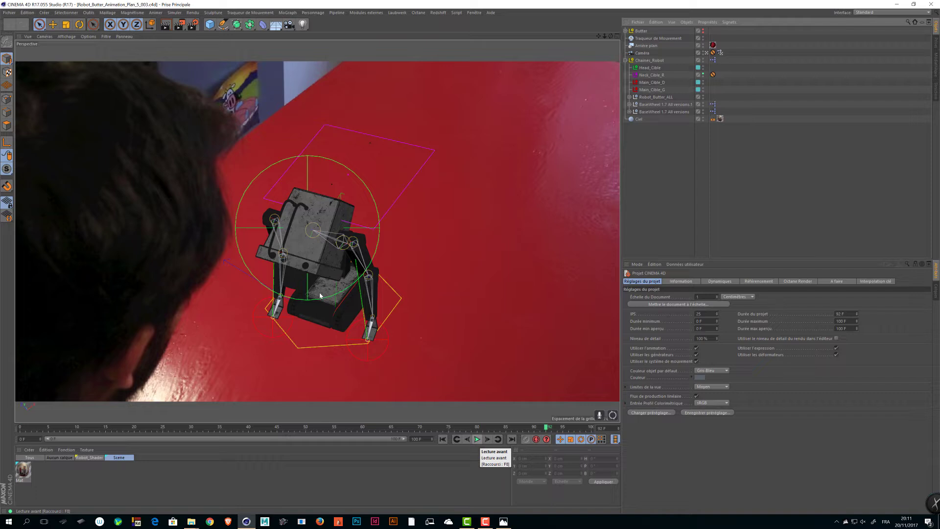
Watch the ending of plan_1_Animation_fram_Check_001_0355.mp4 from the recent files, close it and return to Cinema 4D
{"action": "key", "text": "alt+Tab"}
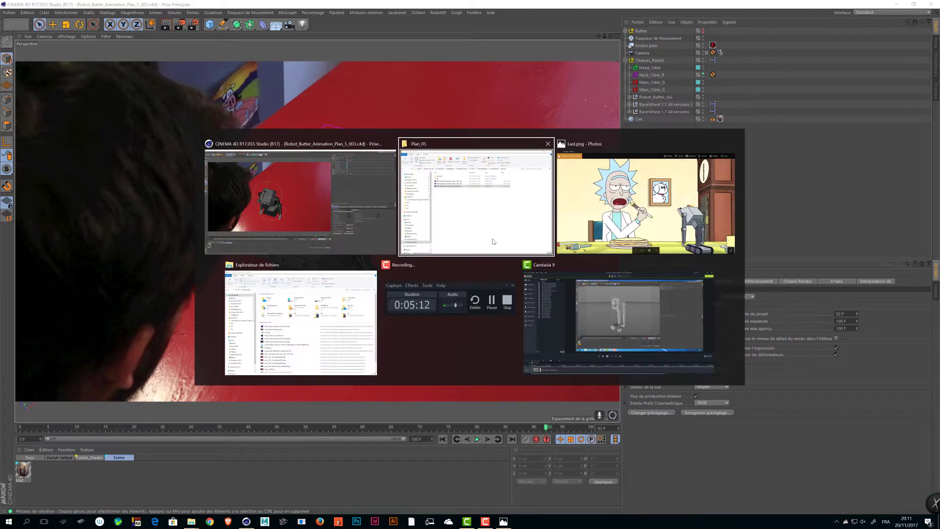
{"action": "left_click", "coordinate": [312, 314]}
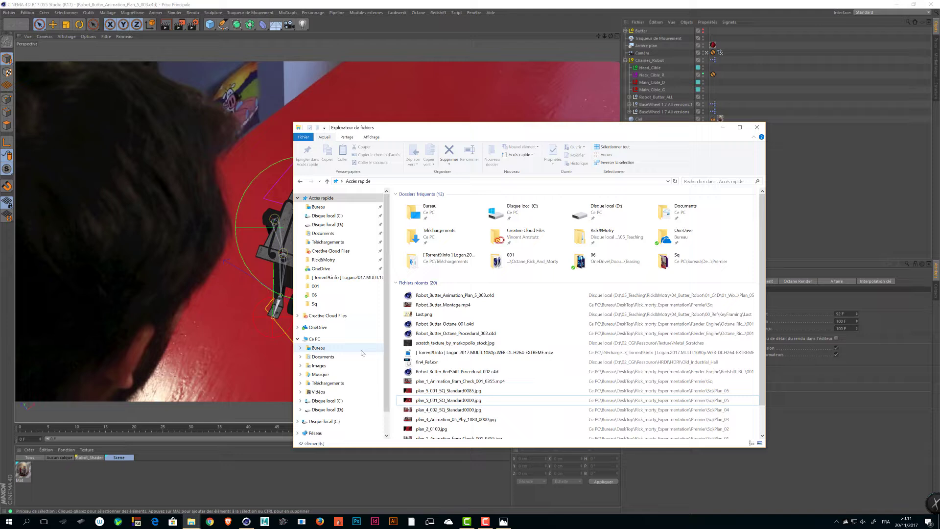
{"action": "left_click", "coordinate": [514, 382]}
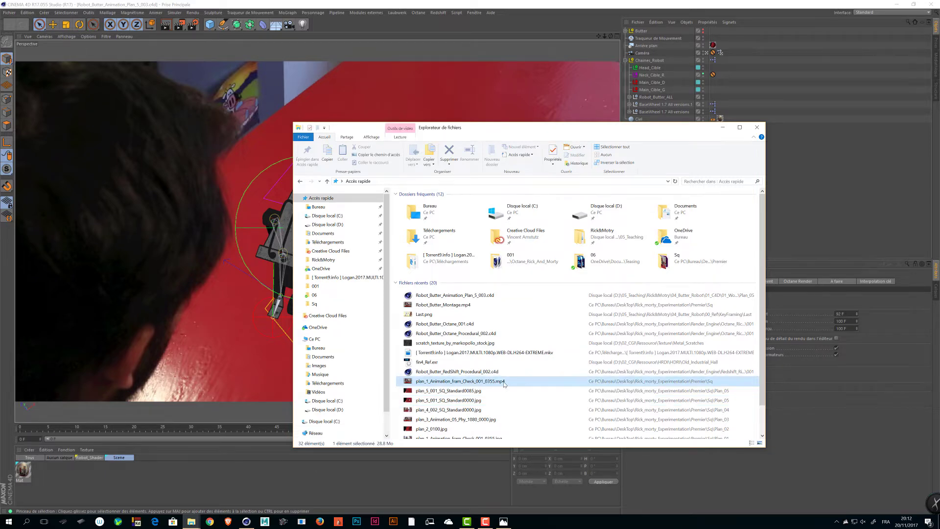
{"action": "double_click", "coordinate": [504, 383]}
{"action": "left_click", "coordinate": [606, 322]}
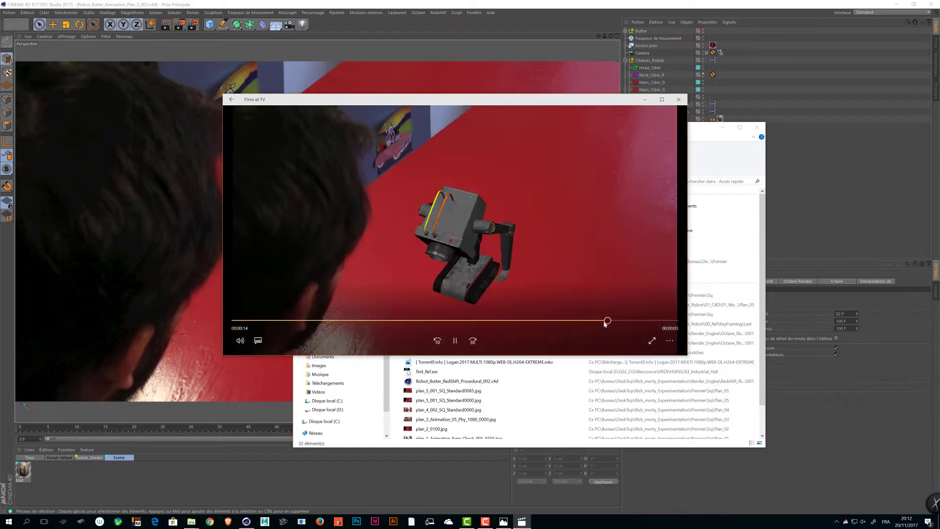
{"action": "left_click", "coordinate": [576, 321]}
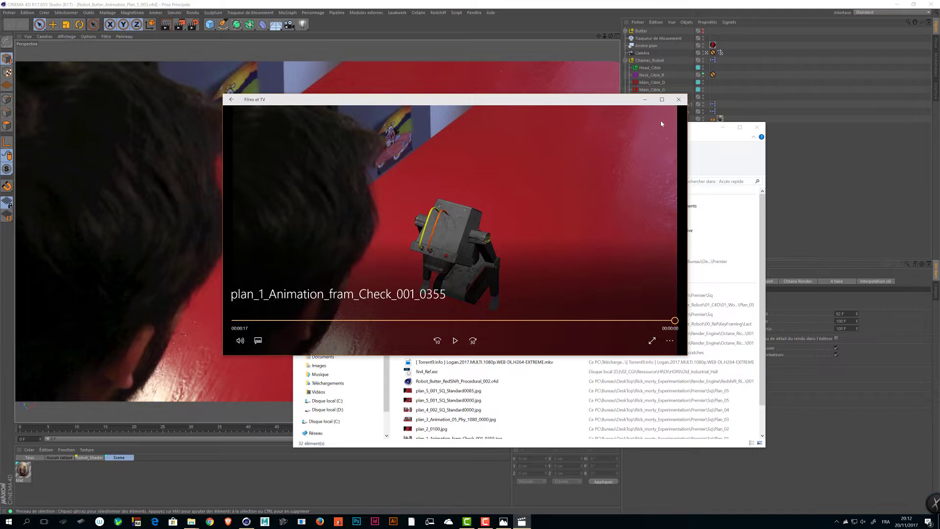
{"action": "left_click", "coordinate": [679, 100]}
{"action": "left_click", "coordinate": [831, 210]}
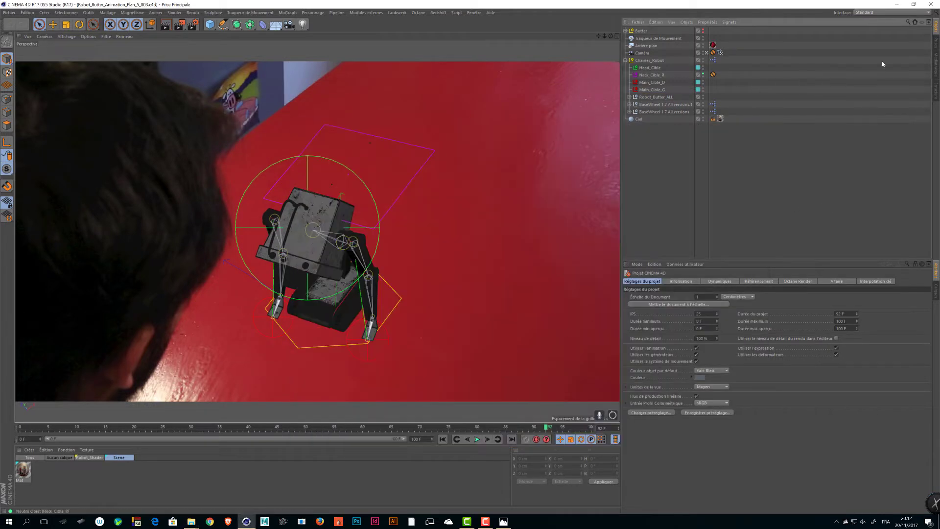
Switch the interface to the Animation layout and select both hand targets, Main_Cible_G and Main_Cible_D
{"action": "left_click", "coordinate": [891, 12]}
{"action": "left_click", "coordinate": [881, 90]}
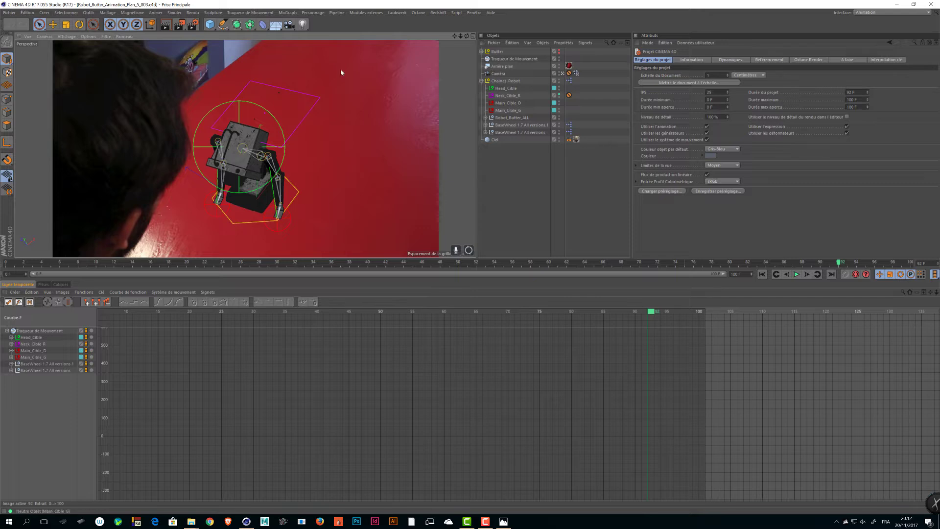
{"action": "left_click", "coordinate": [508, 110]}
{"action": "left_click", "coordinate": [508, 102], "text": "ctrl"}
Scrub back to around frame 83 and play the animation to review the hand targets' motion, stopping at frame 17
{"action": "mouse_move", "coordinate": [650, 311]}
{"action": "left_mouse_down"}
{"action": "mouse_move", "coordinate": [678, 314]}
{"action": "mouse_move", "coordinate": [610, 318]}
{"action": "mouse_move", "coordinate": [641, 312]}
{"action": "left_mouse_up"}
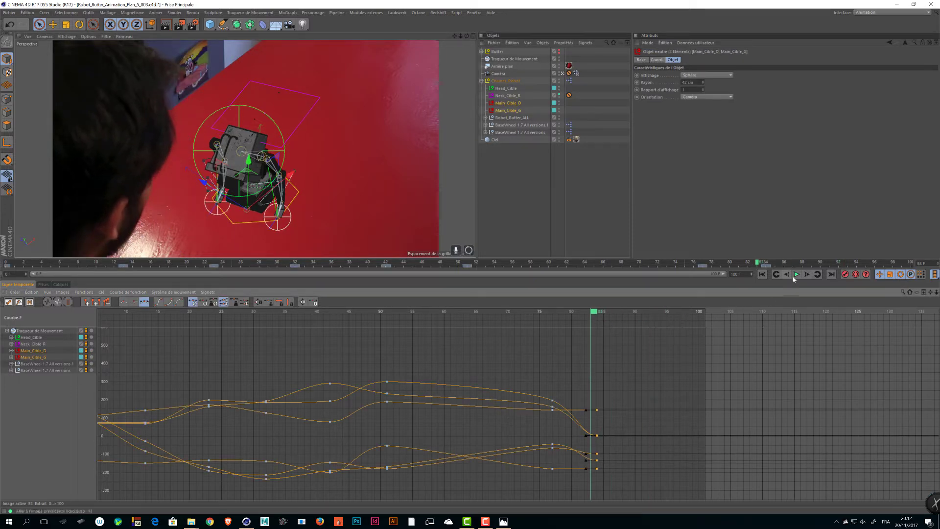
{"action": "key", "text": "F8"}
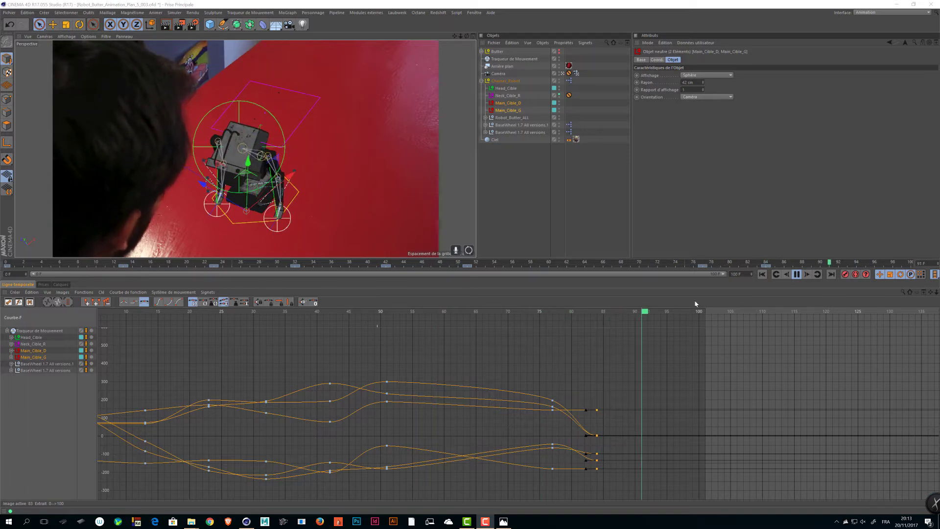
{"action": "left_click", "coordinate": [796, 274]}
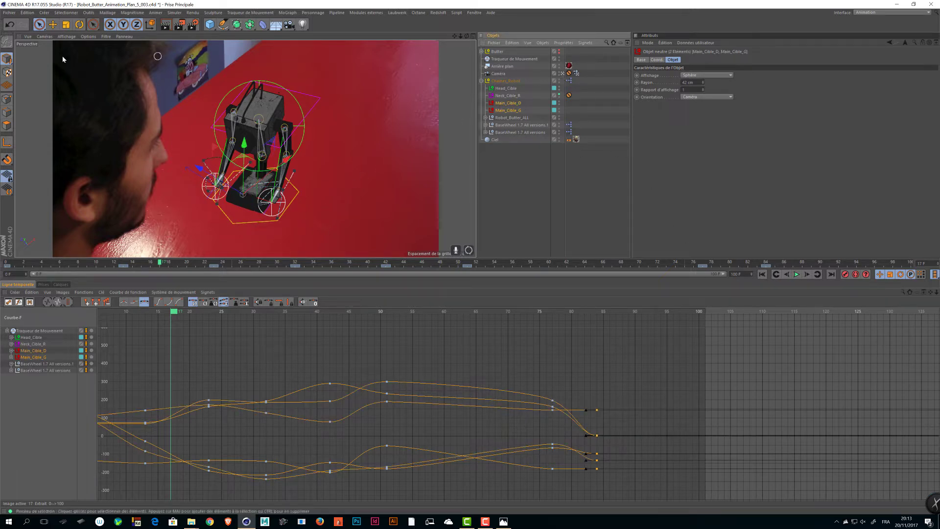
Add a second view panel, dock the camera view beside the F-curve timeline and enlarge the free perspective view
{"action": "left_click", "coordinate": [124, 36]}
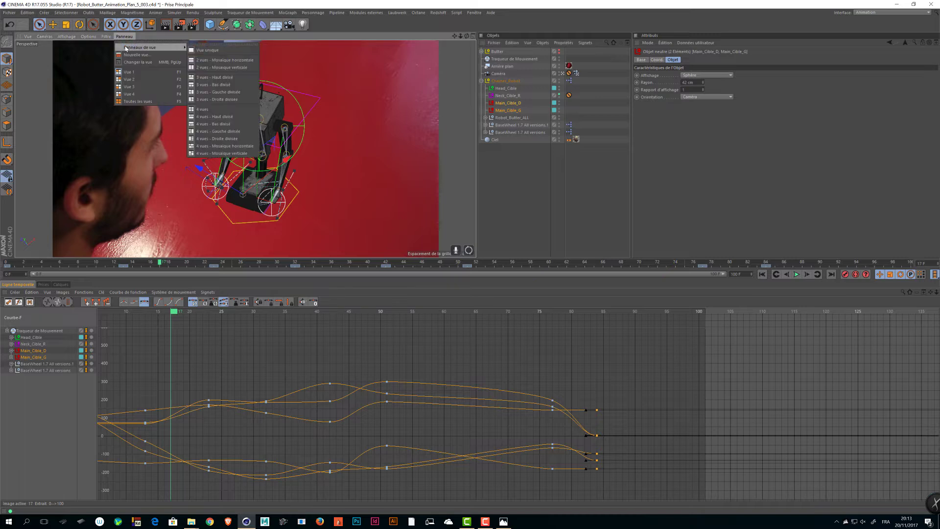
{"action": "left_click", "coordinate": [129, 55]}
{"action": "left_click_drag", "start_coordinate": [68, 32], "coordinate": [20, 39]}
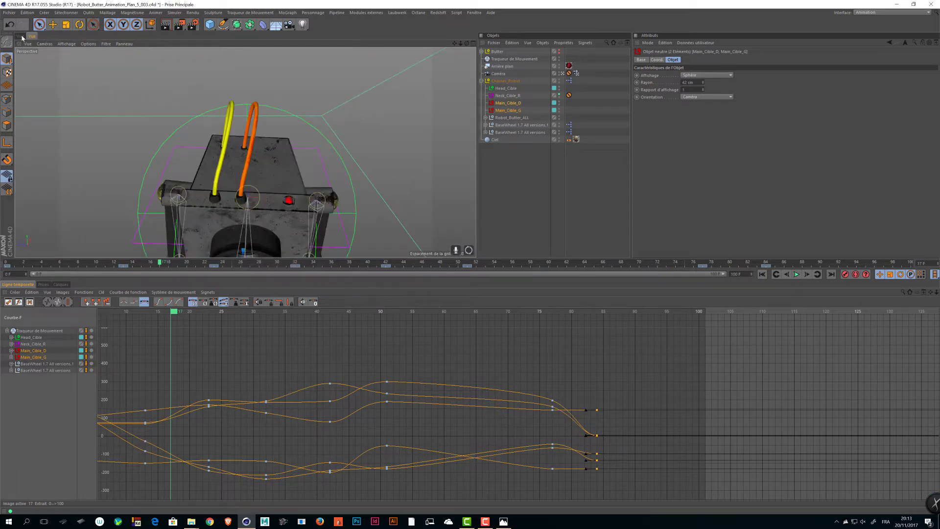
{"action": "left_click", "coordinate": [20, 36]}
{"action": "left_click_drag", "start_coordinate": [869, 359], "coordinate": [932, 373]}
{"action": "left_click_drag", "start_coordinate": [469, 334], "coordinate": [701, 333]}
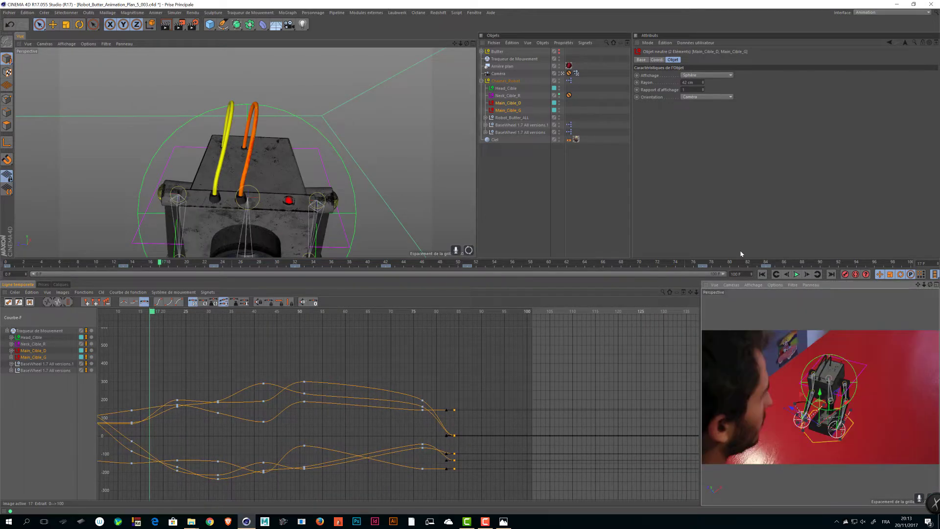
{"action": "left_click_drag", "start_coordinate": [740, 258], "coordinate": [739, 295]}
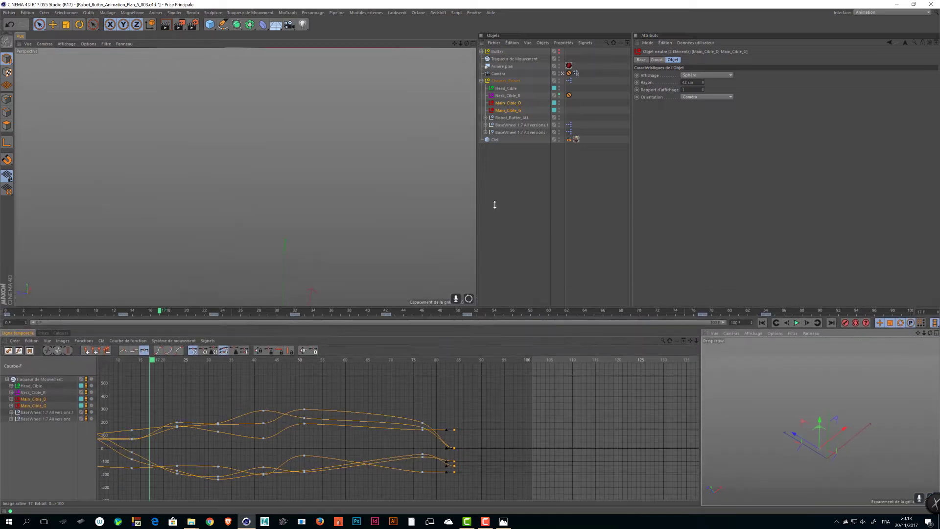
Select the whole Chaines_Robot controller hierarchy and frame all of its animation curves in the timeline
{"action": "right_click_drag", "start_coordinate": [376, 197], "coordinate": [299, 264], "text": "alt"}
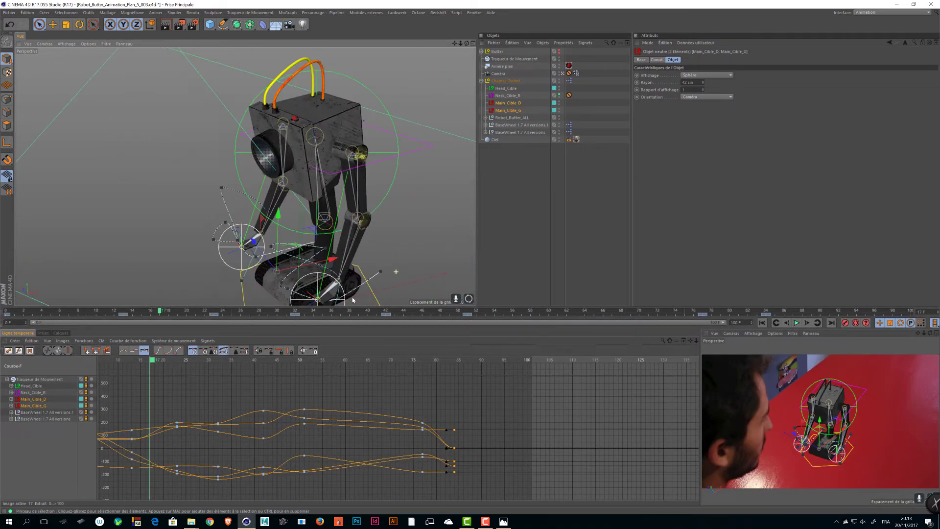
{"action": "left_click_drag", "start_coordinate": [299, 264], "coordinate": [351, 289], "text": "alt"}
{"action": "middle_click_drag", "start_coordinate": [351, 294], "coordinate": [340, 245], "text": "alt"}
{"action": "right_click_drag", "start_coordinate": [340, 244], "coordinate": [227, 167], "text": "alt"}
{"action": "left_click_drag", "start_coordinate": [226, 166], "coordinate": [198, 165], "text": "alt"}
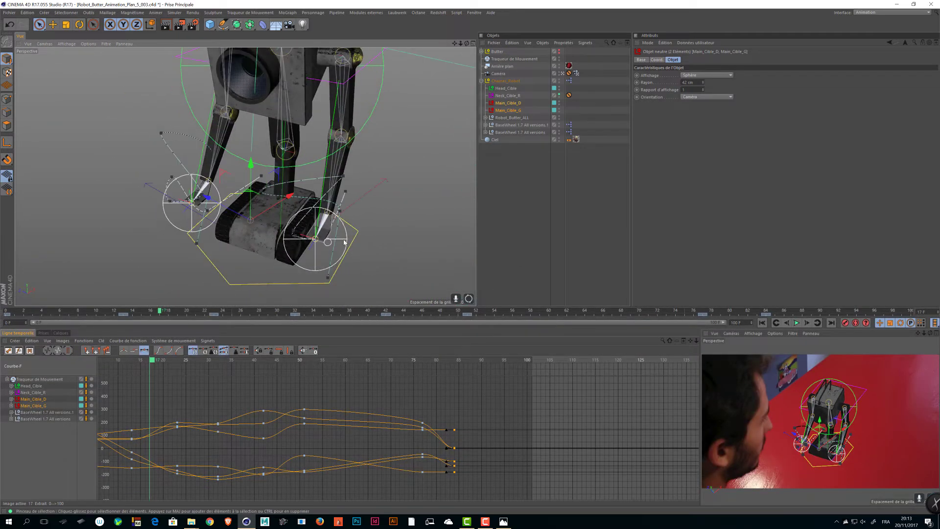
{"action": "left_click", "coordinate": [505, 81], "text": "shift"}
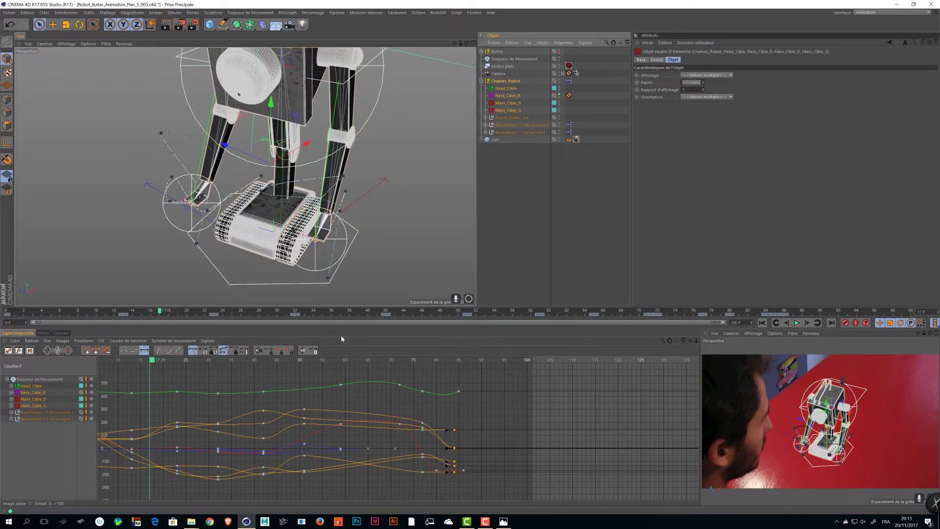
{"action": "key", "text": "h"}
{"action": "mouse_move", "coordinate": [466, 437]}
{"action": "right_mouse_down", "text": "alt"}
{"action": "mouse_move", "coordinate": [466, 374]}
{"action": "mouse_move", "coordinate": [467, 432]}
{"action": "right_mouse_up", "text": "alt"}
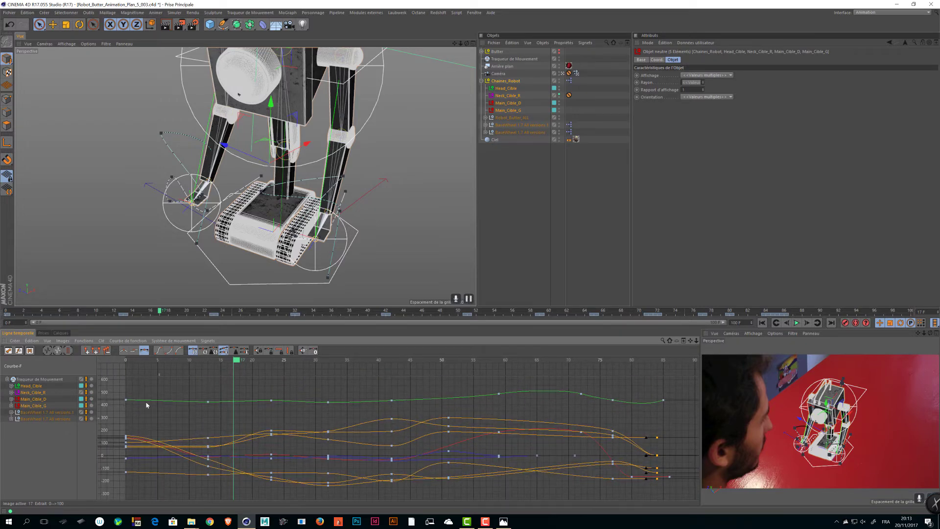
Examine the position curves of Main_Cible_G, then the curves of the neck and hand targets, and clear the selection
{"action": "left_click", "coordinate": [40, 401]}
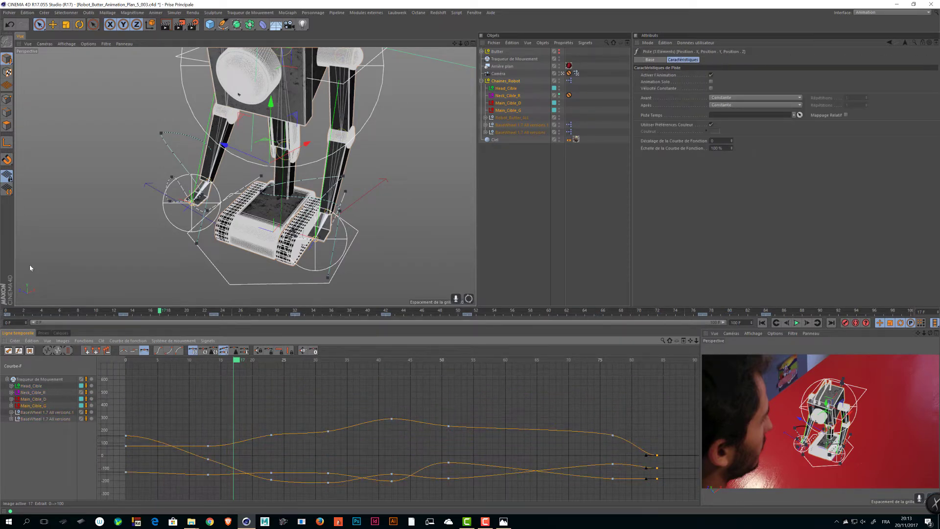
{"action": "left_click", "coordinate": [510, 111]}
{"action": "left_click", "coordinate": [516, 96], "text": "shift"}
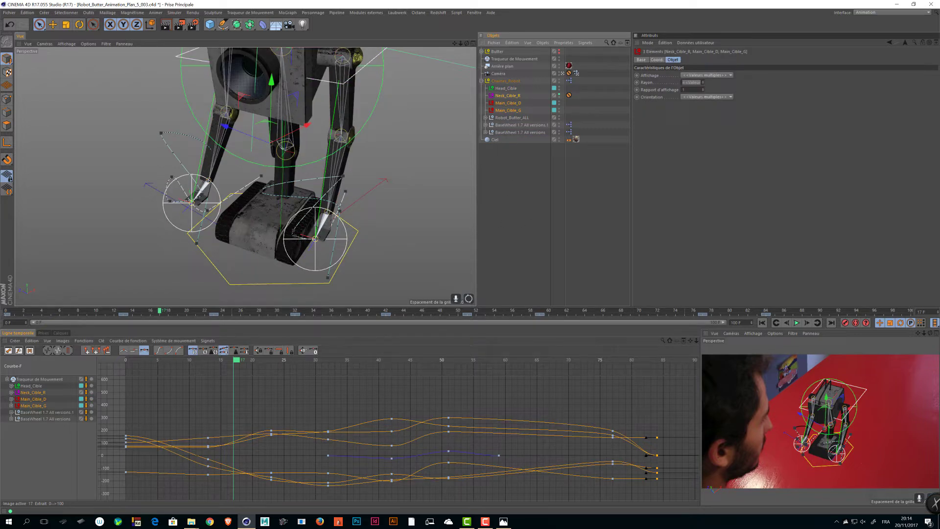
{"action": "key", "text": "F10"}
{"action": "left_click", "coordinate": [609, 191]}
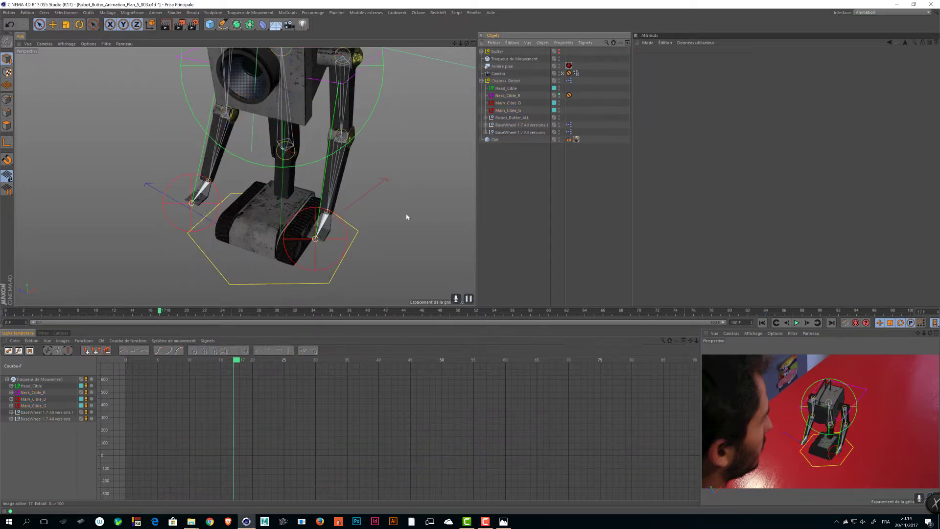
Select the Main_Cible_G hand target in the perspective view and move the animation to frame 84
{"action": "left_click_drag", "start_coordinate": [406, 213], "coordinate": [293, 211], "text": "alt"}
{"action": "left_click", "coordinate": [255, 216]}
{"action": "mouse_move", "coordinate": [211, 218]}
{"action": "left_mouse_down", "text": "alt"}
{"action": "mouse_move", "coordinate": [193, 201]}
{"action": "mouse_move", "coordinate": [200, 192]}
{"action": "mouse_move", "coordinate": [220, 220]}
{"action": "left_mouse_up", "text": "alt"}
{"action": "left_click_drag", "start_coordinate": [167, 313], "coordinate": [386, 317]}
{"action": "left_click_drag", "start_coordinate": [449, 322], "coordinate": [826, 353]}
{"action": "mouse_move", "coordinate": [754, 351]}
{"action": "left_mouse_down"}
{"action": "mouse_move", "coordinate": [686, 348]}
{"action": "mouse_move", "coordinate": [779, 340]}
{"action": "mouse_move", "coordinate": [710, 337]}
{"action": "mouse_move", "coordinate": [767, 341]}
{"action": "left_mouse_up"}
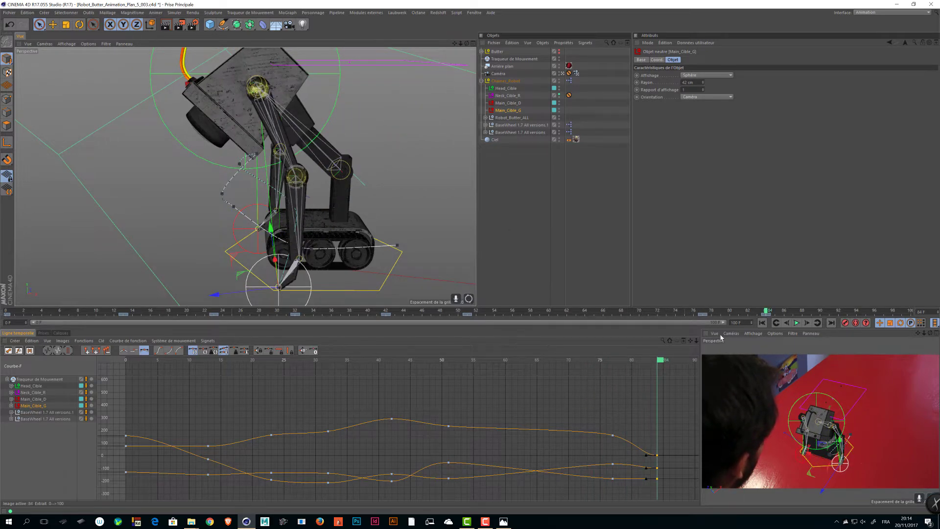
Add a default plane primitive beneath the robot as a ground reference and deselect it
{"action": "left_click_drag", "start_coordinate": [306, 281], "coordinate": [245, 189], "text": "alt"}
{"action": "middle_click_drag", "start_coordinate": [191, 183], "coordinate": [233, 154], "text": "alt"}
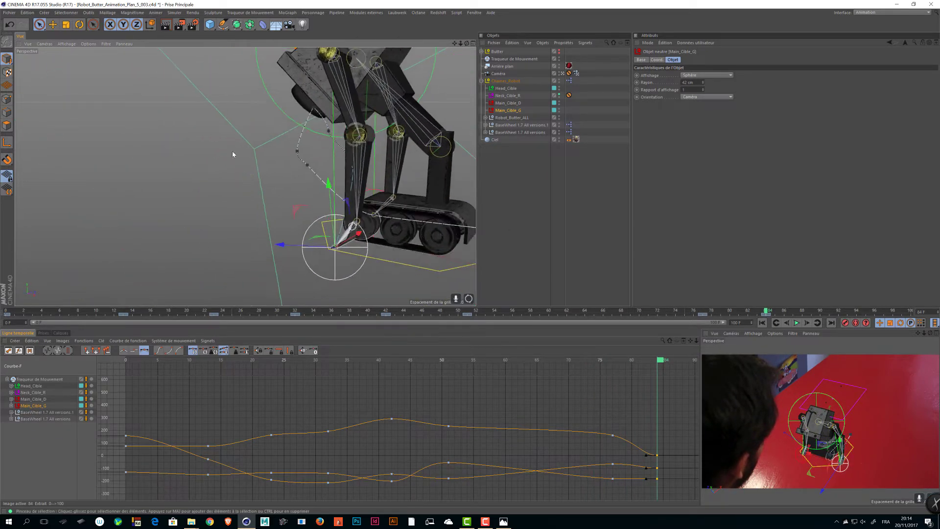
{"action": "left_click_drag", "start_coordinate": [233, 154], "coordinate": [374, 217], "text": "alt"}
{"action": "middle_click_drag", "start_coordinate": [201, 243], "coordinate": [119, 232], "text": "alt"}
{"action": "left_click_drag", "start_coordinate": [119, 232], "coordinate": [125, 257], "text": "alt"}
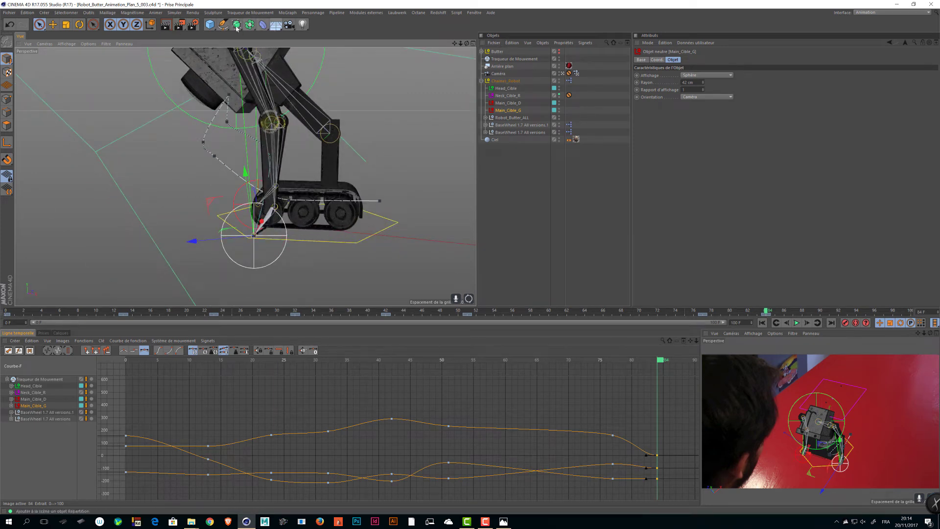
{"action": "left_click", "coordinate": [210, 24]}
{"action": "left_click", "coordinate": [275, 50]}
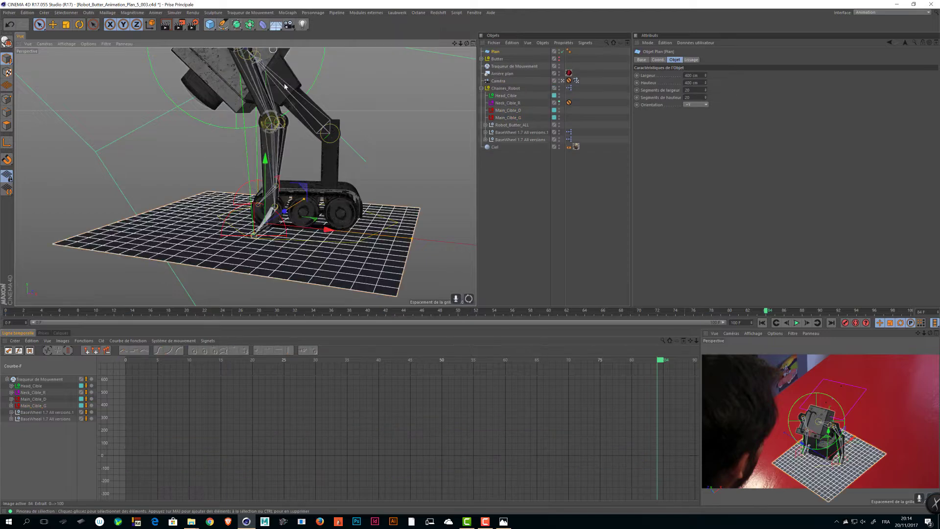
{"action": "left_click_drag", "start_coordinate": [294, 127], "coordinate": [274, 132], "text": "alt"}
{"action": "right_click_drag", "start_coordinate": [279, 171], "coordinate": [313, 203], "text": "alt"}
{"action": "left_click_drag", "start_coordinate": [313, 203], "coordinate": [141, 163], "text": "alt"}
{"action": "left_click", "coordinate": [114, 161]}
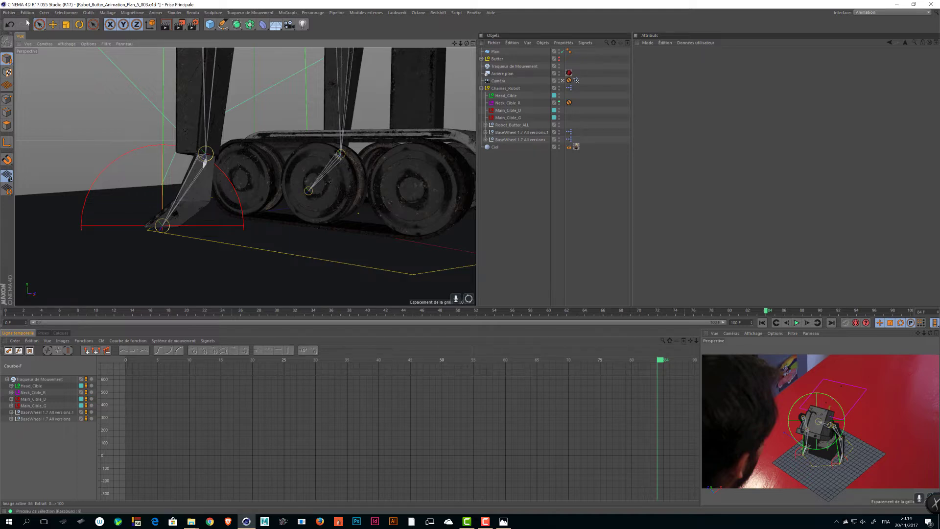
Activate rectangle selection, select the Main_Cible_G hand target and examine the hand's contact with the plane up close
{"action": "left_click_drag", "start_coordinate": [39, 24], "coordinate": [57, 47]}
{"action": "left_click", "coordinate": [109, 162]}
{"action": "left_click_drag", "start_coordinate": [108, 165], "coordinate": [196, 185], "text": "alt"}
{"action": "left_click", "coordinate": [502, 117]}
{"action": "middle_click_drag", "start_coordinate": [259, 149], "coordinate": [357, 140], "text": "alt"}
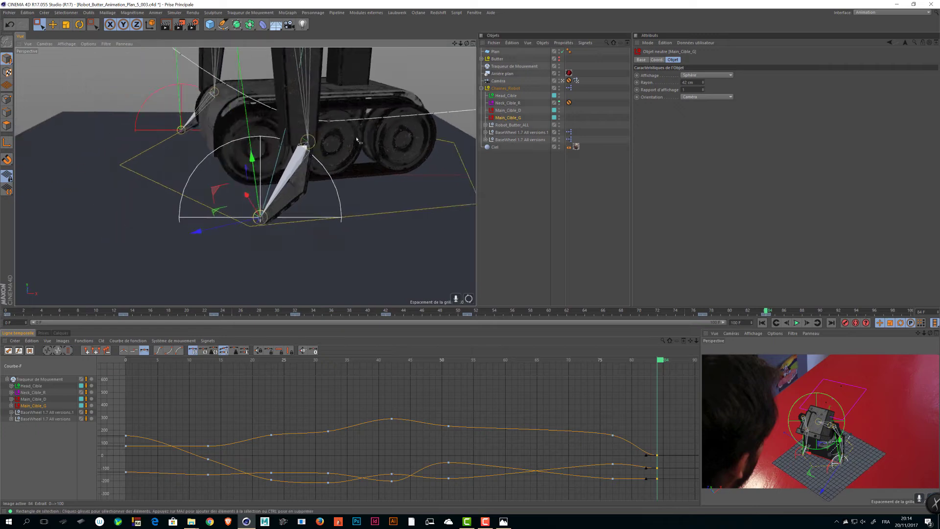
{"action": "left_click_drag", "start_coordinate": [356, 140], "coordinate": [342, 127], "text": "alt"}
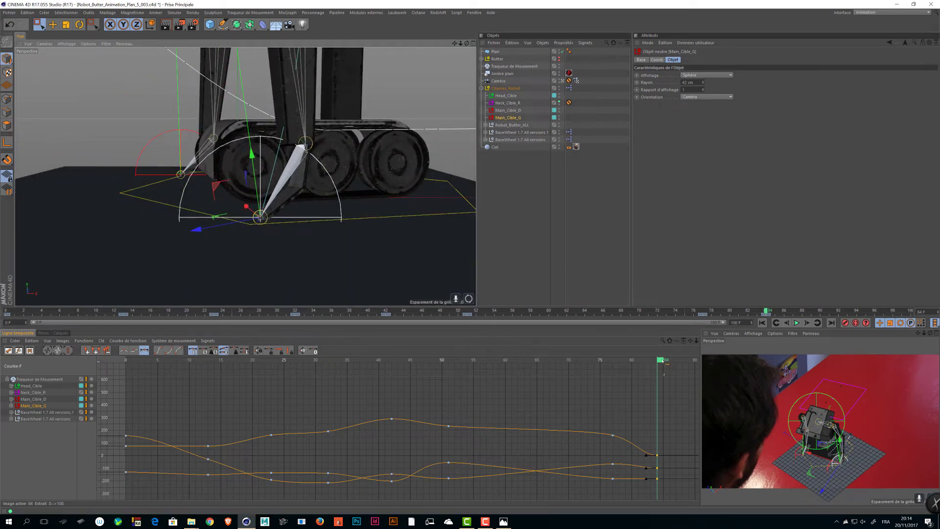
Move the Main_Cible_G hand target forward over the ground plane, away from the tracks, and key its position at frame 84
{"action": "mouse_move", "coordinate": [662, 361]}
{"action": "left_mouse_down"}
{"action": "mouse_move", "coordinate": [599, 361]}
{"action": "mouse_move", "coordinate": [660, 360]}
{"action": "left_mouse_up"}
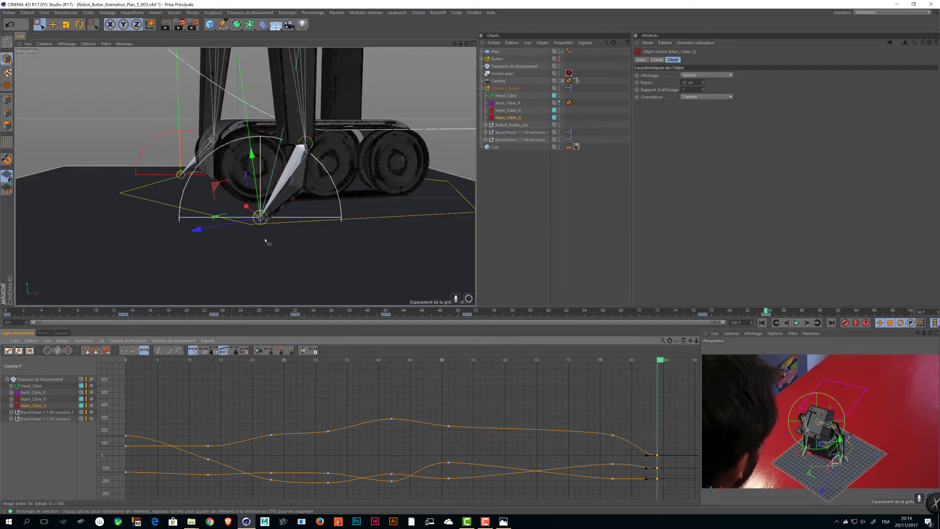
{"action": "left_click_drag", "start_coordinate": [265, 241], "coordinate": [89, 197], "text": "alt"}
{"action": "key", "text": "w"}
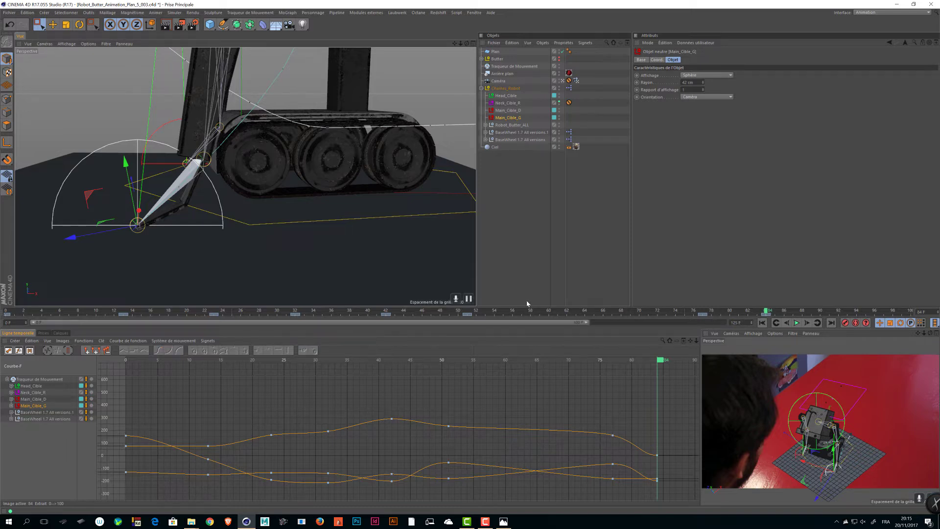
Extend the preview range to frame 125 and shift the final Main_Cible_G position keys to frame 86
{"action": "left_click_drag", "start_coordinate": [586, 324], "coordinate": [636, 324]}
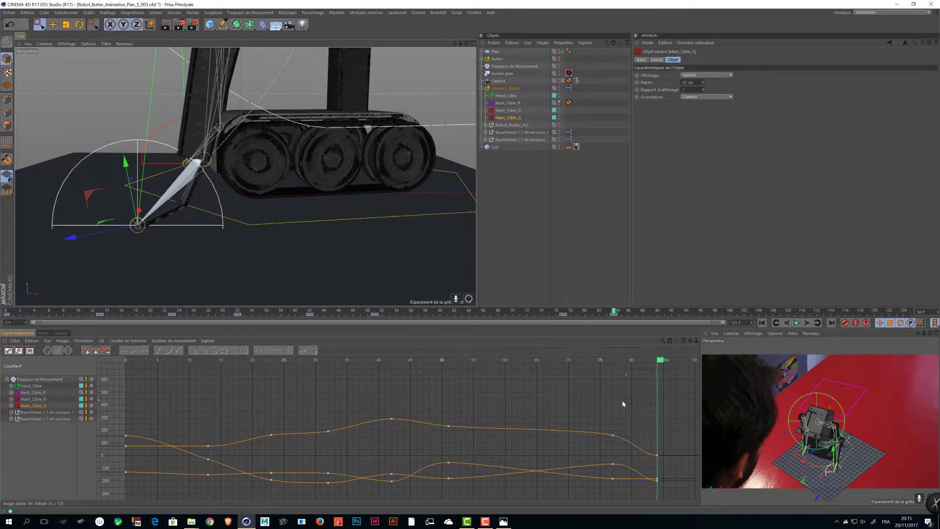
{"action": "middle_click_drag", "start_coordinate": [622, 405], "coordinate": [413, 396], "text": "alt"}
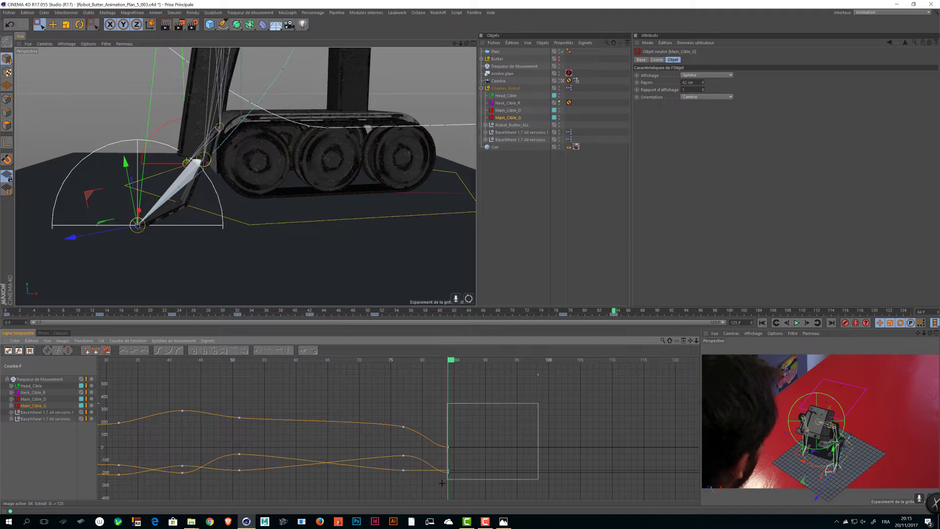
{"action": "left_click_drag", "start_coordinate": [441, 483], "coordinate": [443, 482]}
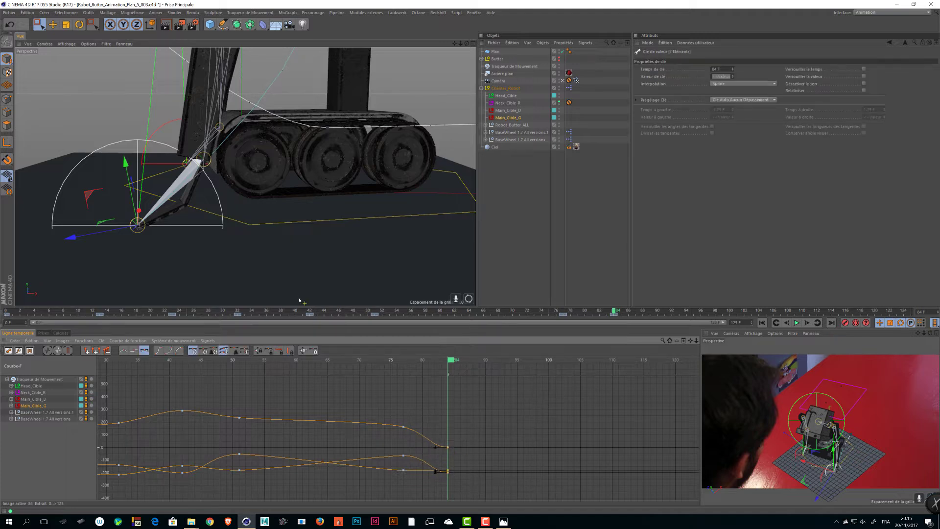
{"action": "left_click_drag", "start_coordinate": [449, 444], "coordinate": [461, 449]}
At frame 100, slide Main_Cible_G along the ground toward the tracks and key its new position
{"action": "left_click_drag", "start_coordinate": [458, 361], "coordinate": [534, 368]}
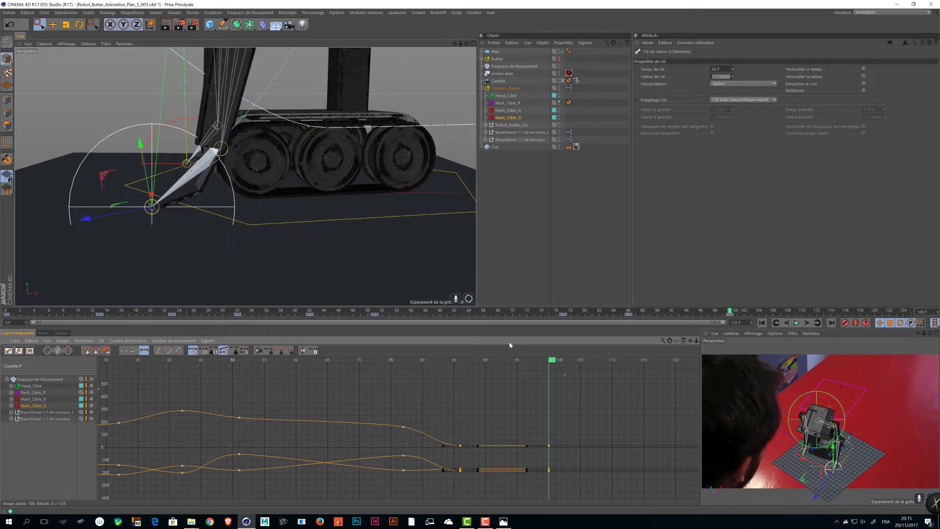
{"action": "left_click_drag", "start_coordinate": [124, 214], "coordinate": [142, 143], "text": "alt"}
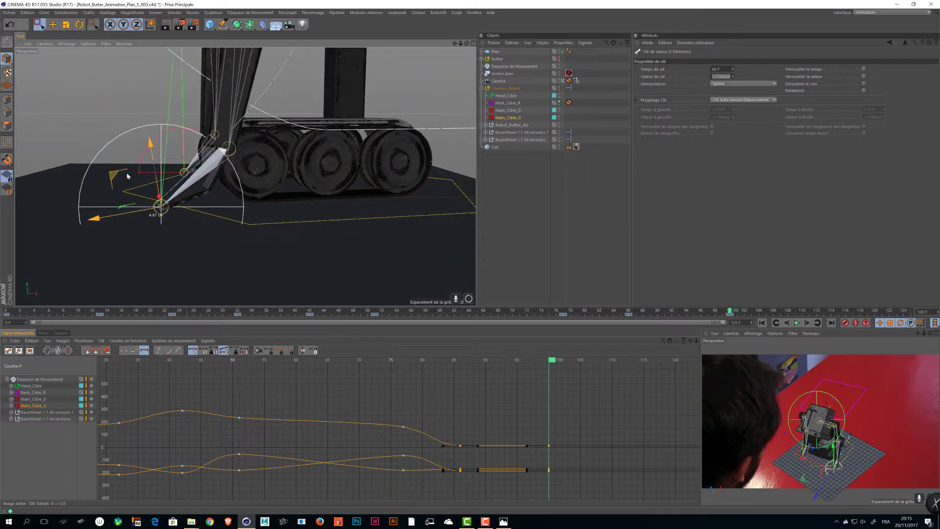
{"action": "left_click_drag", "start_coordinate": [127, 176], "coordinate": [165, 183]}
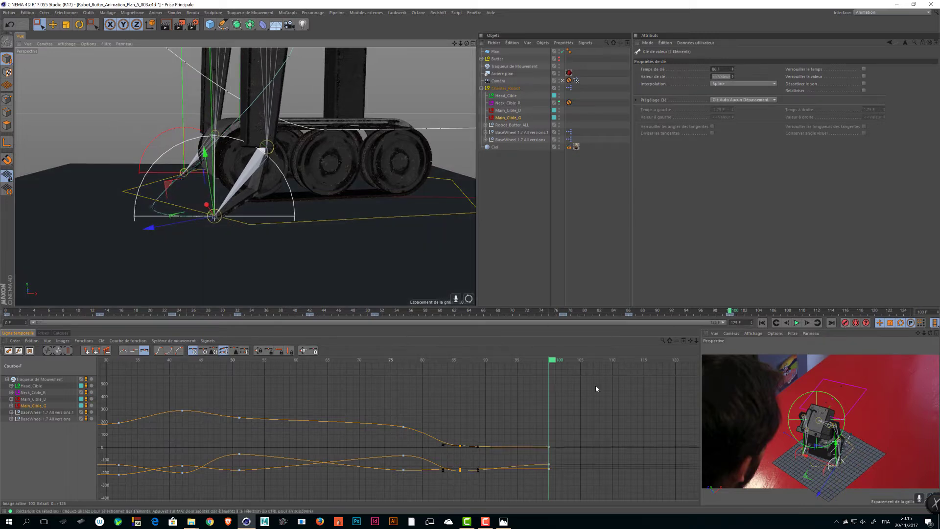
Review the hand's slide up to frame 100, slide Main_Cible_G further toward the tracks on that frame and key it again
{"action": "mouse_move", "coordinate": [562, 358]}
{"action": "left_mouse_down"}
{"action": "mouse_move", "coordinate": [357, 360]}
{"action": "mouse_move", "coordinate": [546, 358]}
{"action": "left_mouse_up"}
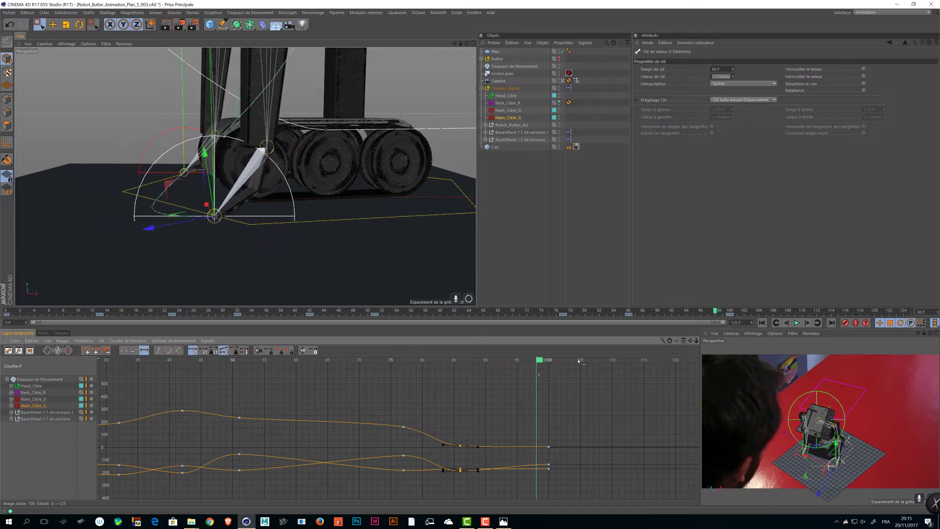
{"action": "left_click_drag", "start_coordinate": [481, 363], "coordinate": [571, 374]}
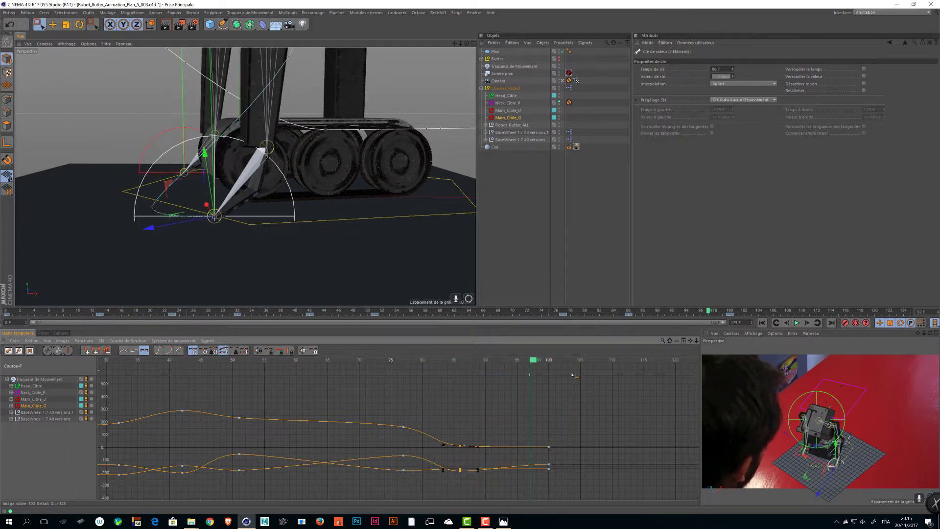
{"action": "left_click_drag", "start_coordinate": [372, 373], "coordinate": [587, 385]}
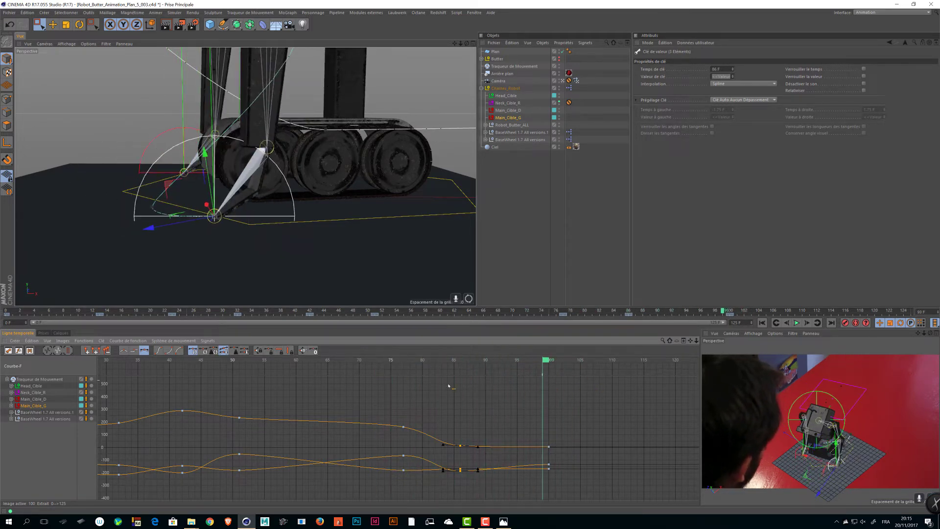
{"action": "left_click_drag", "start_coordinate": [449, 385], "coordinate": [479, 392]}
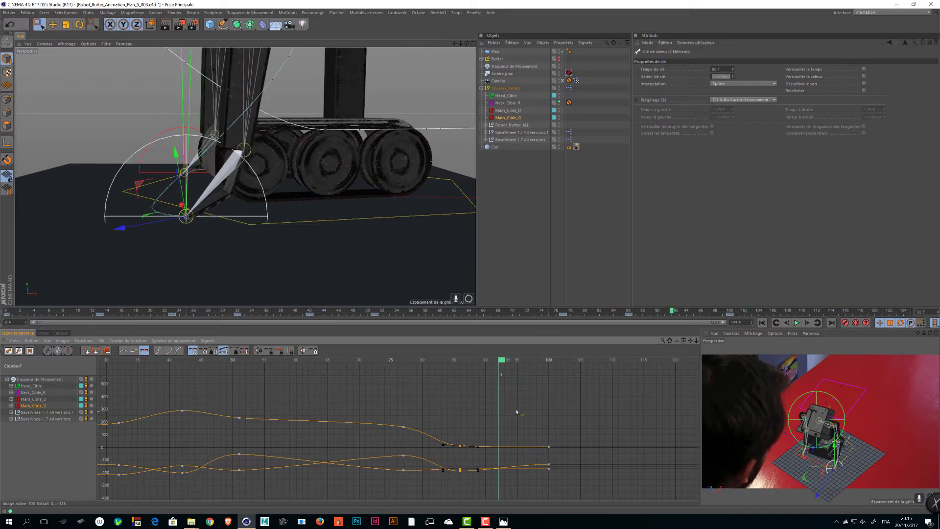
{"action": "right_click_drag", "start_coordinate": [527, 465], "coordinate": [527, 366], "text": "alt"}
{"action": "middle_click_drag", "start_coordinate": [527, 365], "coordinate": [505, 374], "text": "alt"}
{"action": "left_click_drag", "start_coordinate": [482, 361], "coordinate": [546, 400]}
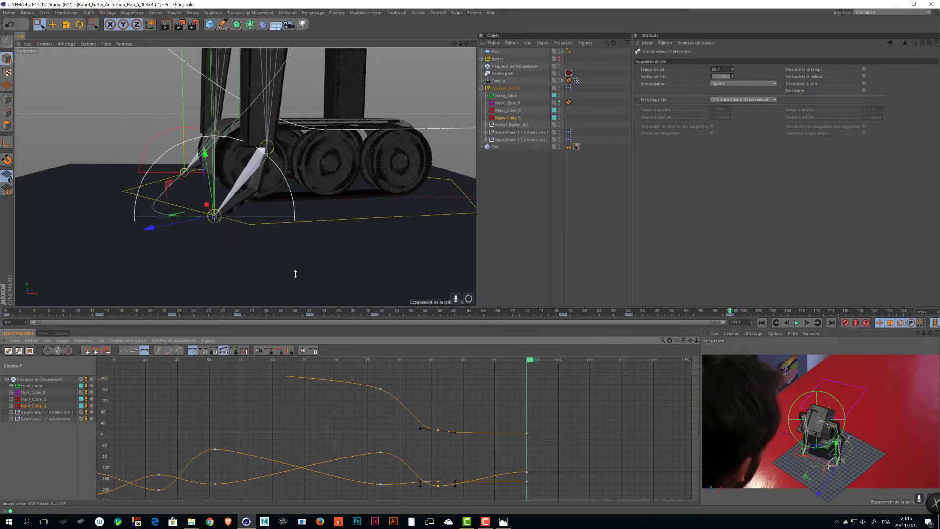
{"action": "left_click_drag", "start_coordinate": [169, 185], "coordinate": [215, 193]}
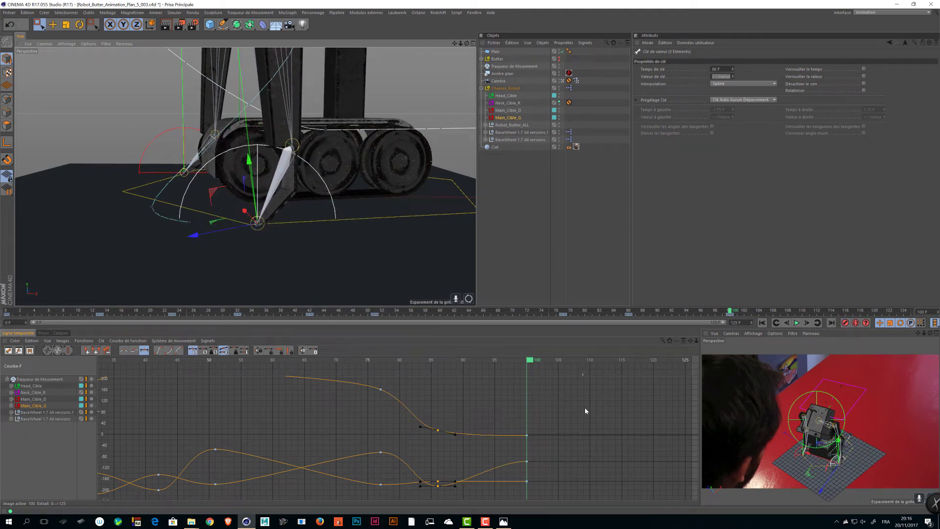
At frame 107, move Main_Cible_G slightly back from the tracks, adjust its height against the plane and key the position
{"action": "left_click_drag", "start_coordinate": [533, 360], "coordinate": [573, 361]}
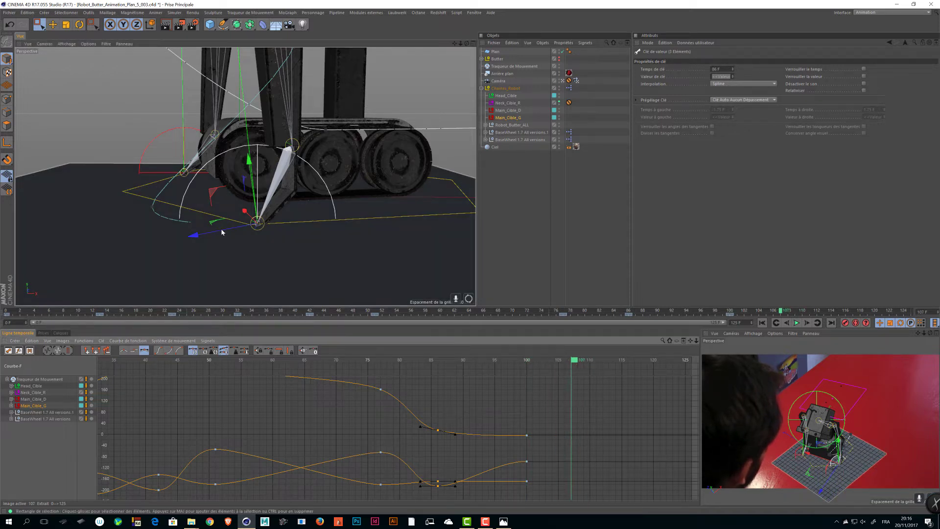
{"action": "mouse_move", "coordinate": [212, 192]}
{"action": "left_mouse_down"}
{"action": "mouse_move", "coordinate": [167, 192]}
{"action": "mouse_move", "coordinate": [219, 246]}
{"action": "mouse_move", "coordinate": [205, 206]}
{"action": "mouse_move", "coordinate": [231, 195]}
{"action": "mouse_move", "coordinate": [223, 193]}
{"action": "left_mouse_up"}
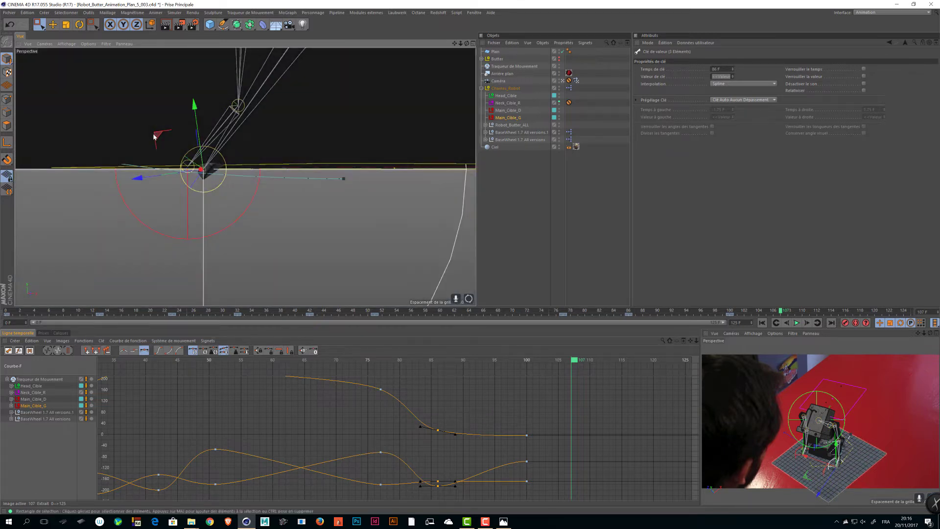
{"action": "left_click_drag", "start_coordinate": [157, 136], "coordinate": [162, 121]}
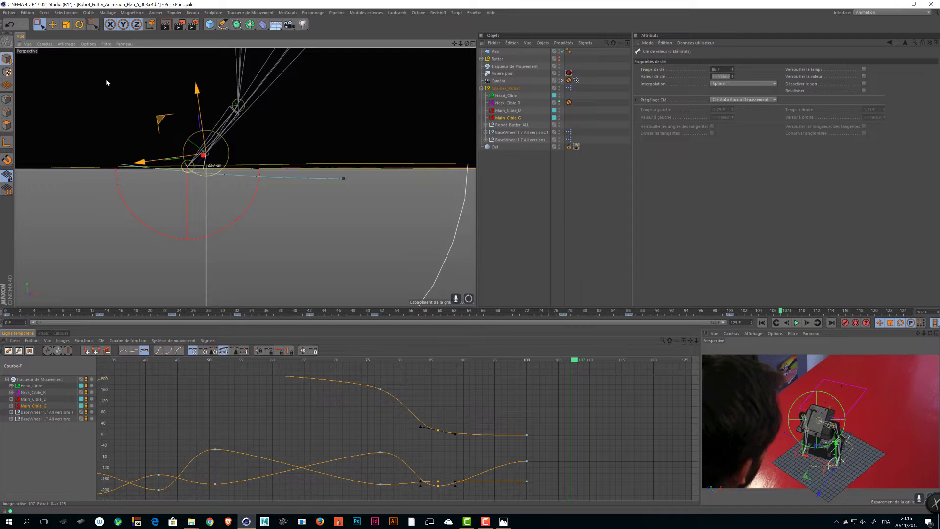
{"action": "left_click_drag", "start_coordinate": [107, 82], "coordinate": [268, 152], "text": "alt"}
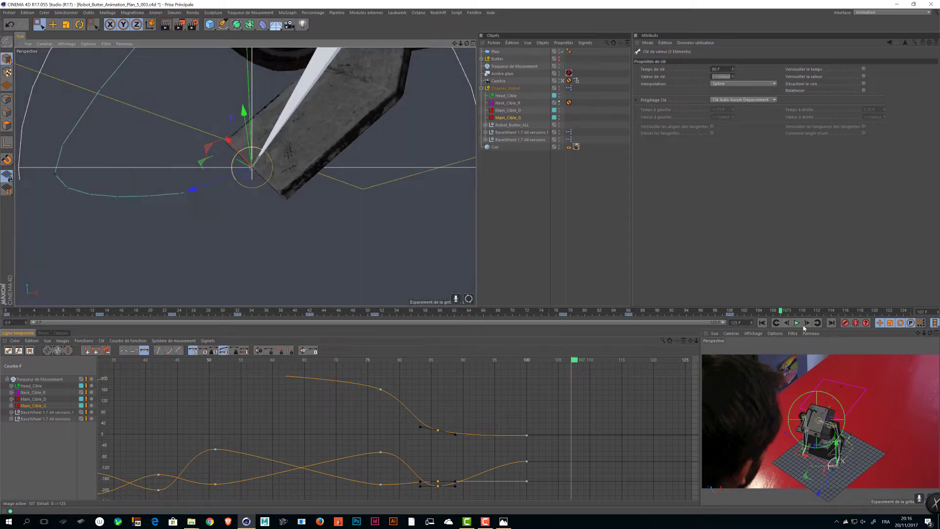
{"action": "left_click_drag", "start_coordinate": [397, 231], "coordinate": [282, 252], "text": "alt"}
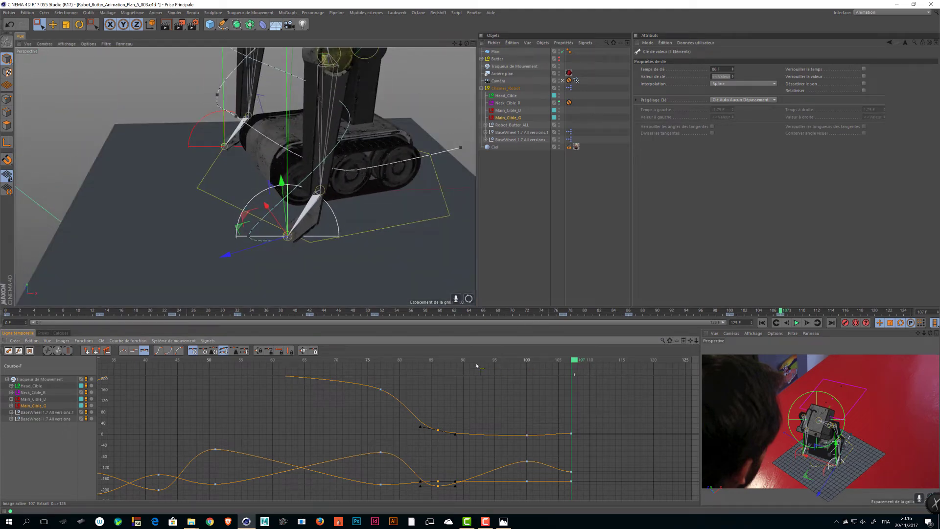
Play the animation from frame 78 and check how the hand lands and slides on the plane
{"action": "left_click_drag", "start_coordinate": [477, 365], "coordinate": [389, 362]}
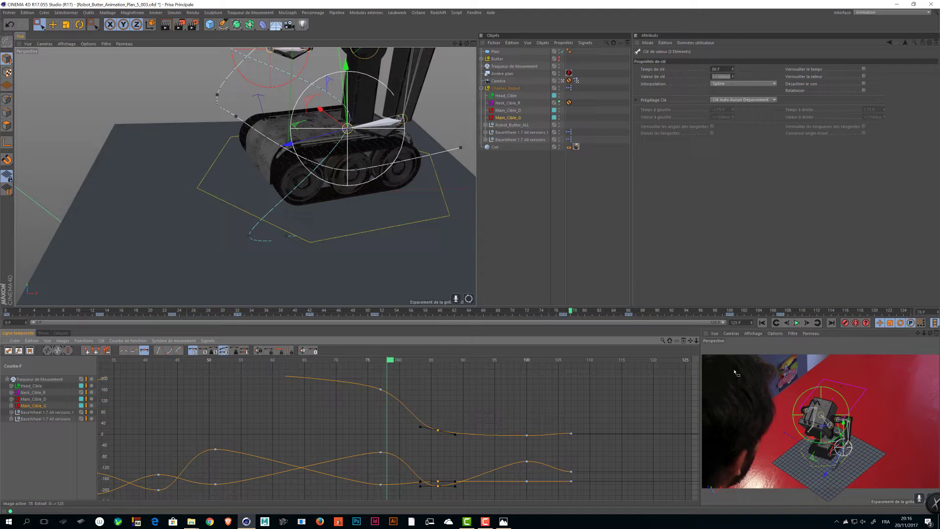
{"action": "left_click", "coordinate": [797, 324]}
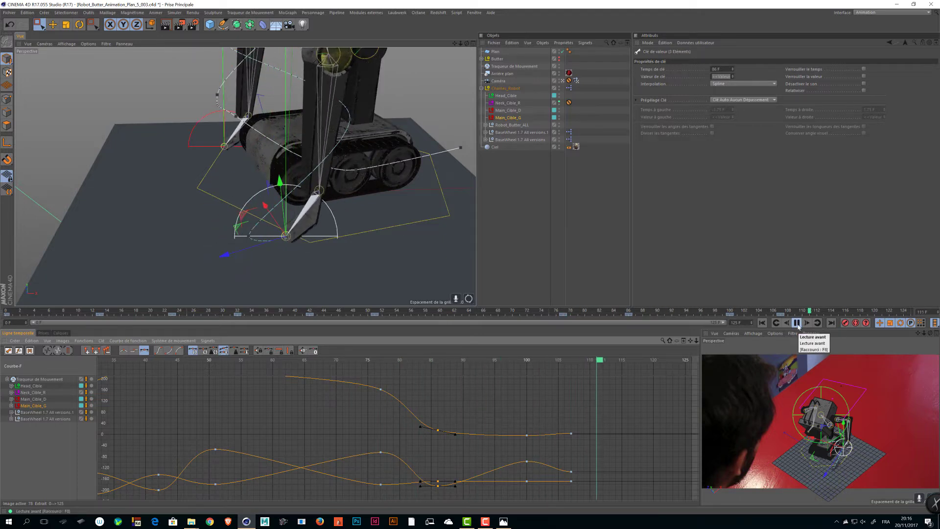
{"action": "left_click_drag", "start_coordinate": [371, 268], "coordinate": [401, 233], "text": "alt"}
{"action": "scroll", "coordinate": [402, 233], "scroll_direction": "up", "scroll_amount": 3}
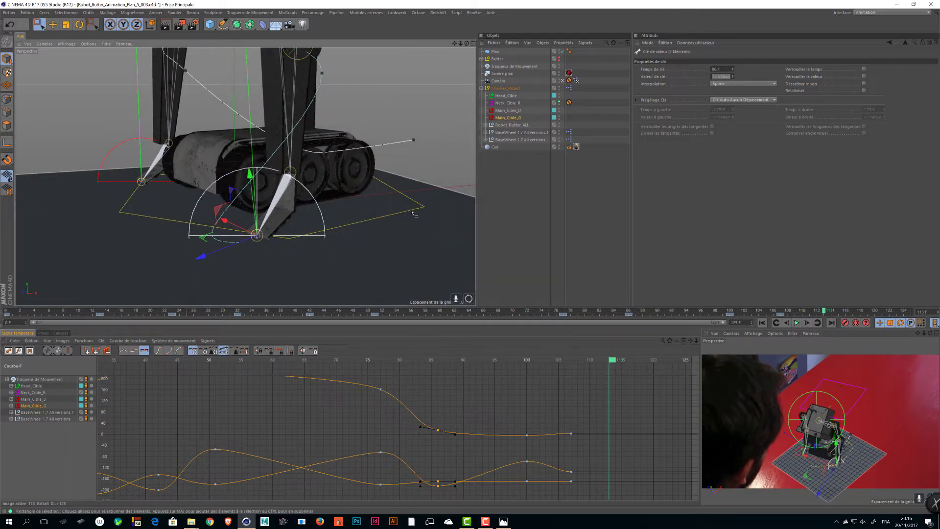
Try to shift the whole Chaines_Robot group slightly along its X axis, undo the change and clear the selection
{"action": "left_click", "coordinate": [505, 88]}
{"action": "scroll", "coordinate": [318, 152], "scroll_direction": "up", "scroll_amount": 4}
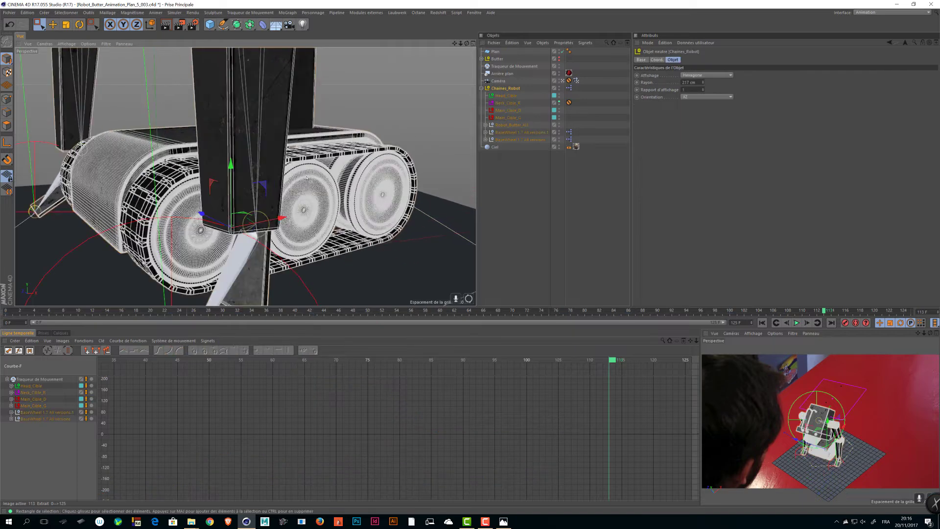
{"action": "middle_click_drag", "start_coordinate": [243, 200], "coordinate": [255, 125], "text": "alt"}
{"action": "left_click_drag", "start_coordinate": [287, 170], "coordinate": [271, 173]}
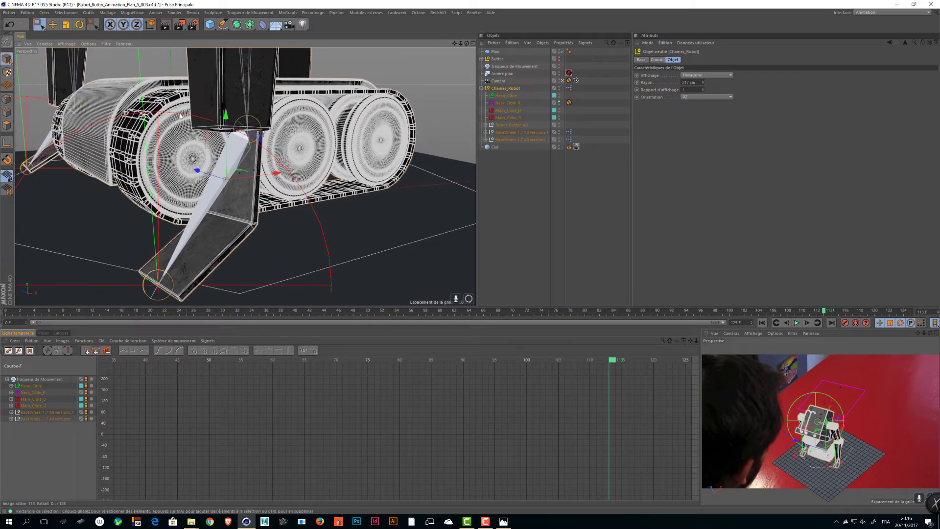
{"action": "key", "text": "ctrl+z"}
{"action": "left_click", "coordinate": [525, 210]}
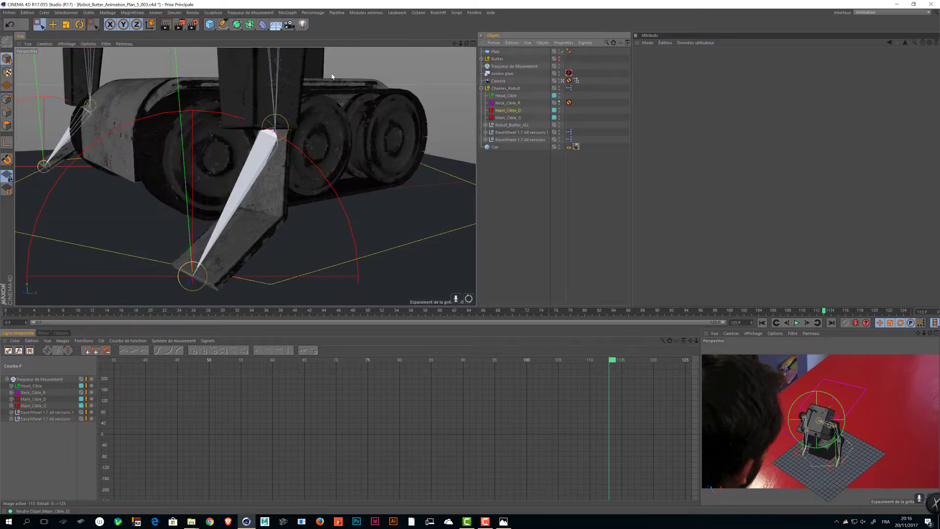
Examine the hand's contact with the plane up close at frame 113 and reselect the Main_Cible_G target
{"action": "left_click", "coordinate": [333, 78]}
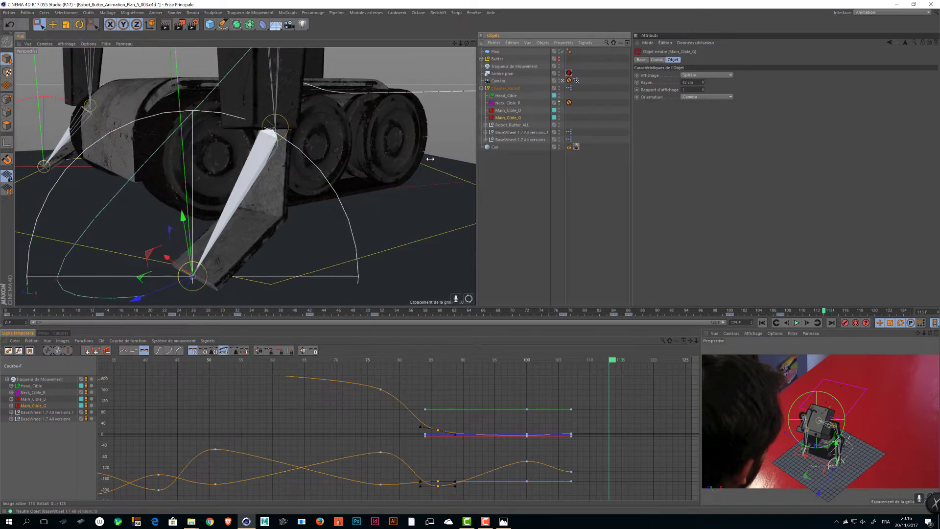
{"action": "left_click_drag", "start_coordinate": [288, 180], "coordinate": [327, 171], "text": "alt"}
{"action": "middle_click_drag", "start_coordinate": [327, 172], "coordinate": [390, 150], "text": "alt"}
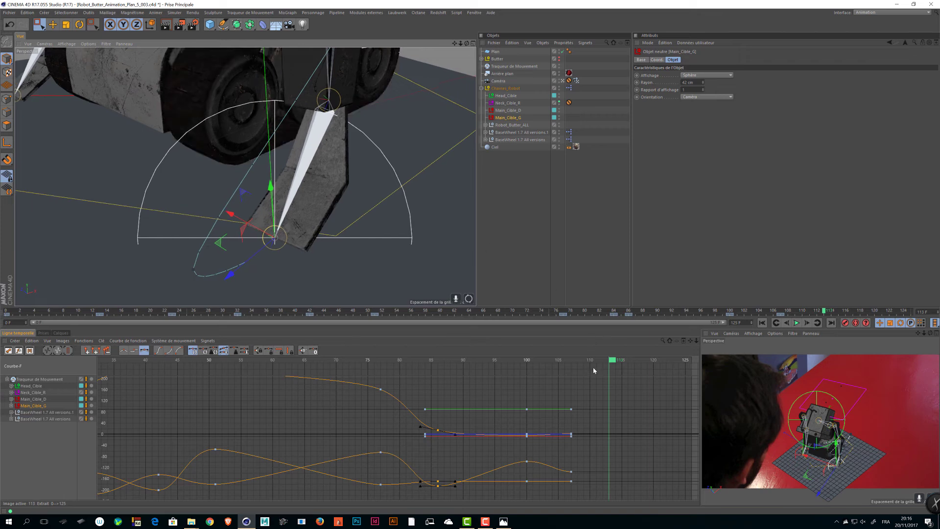
{"action": "left_click", "coordinate": [563, 235]}
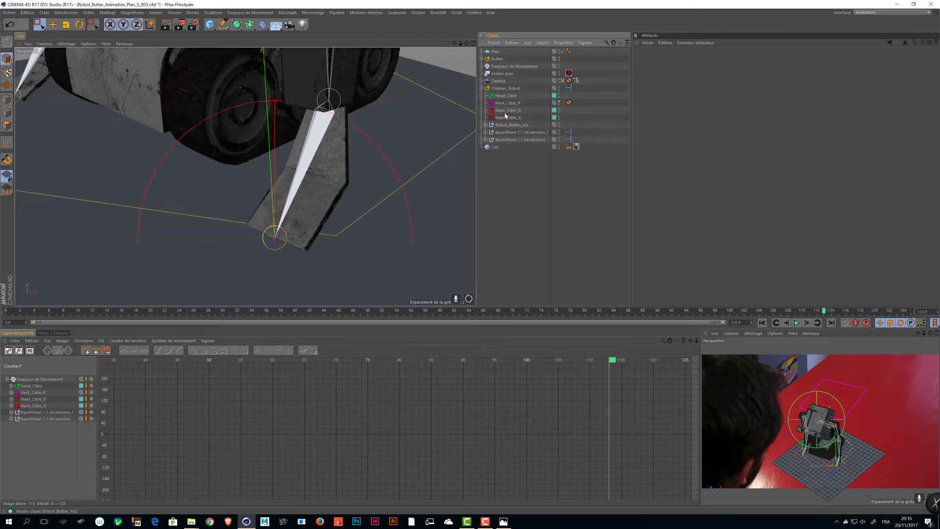
{"action": "left_click", "coordinate": [505, 111]}
{"action": "left_click", "coordinate": [507, 118]}
Play the animation from frame 81 with the whole robot in view and check the hand's landing motion
{"action": "left_click_drag", "start_coordinate": [618, 360], "coordinate": [409, 360]}
{"action": "scroll", "coordinate": [385, 198], "scroll_direction": "down", "scroll_amount": 7}
{"action": "left_click_drag", "start_coordinate": [384, 199], "coordinate": [338, 236], "text": "alt"}
{"action": "scroll", "coordinate": [336, 239], "scroll_direction": "down", "scroll_amount": 3}
{"action": "middle_click_drag", "start_coordinate": [336, 240], "coordinate": [323, 270], "text": "alt"}
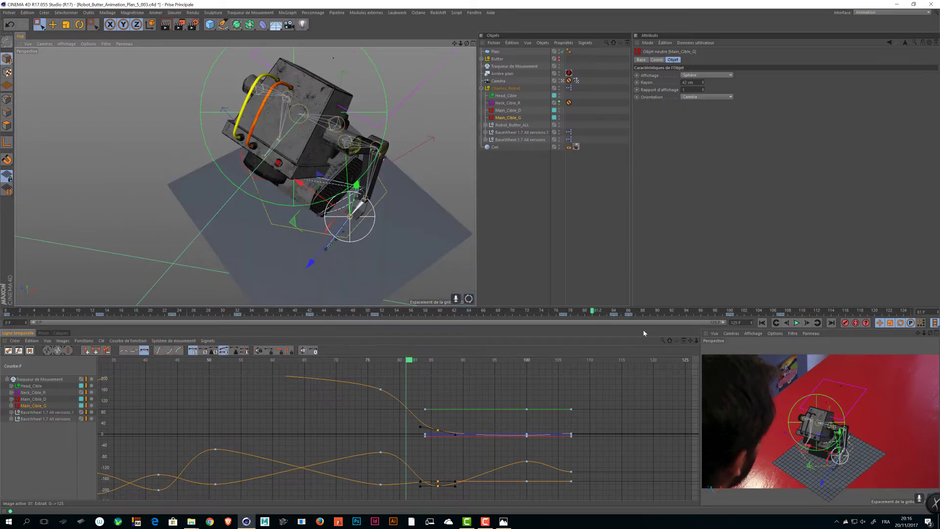
{"action": "left_click", "coordinate": [796, 323]}
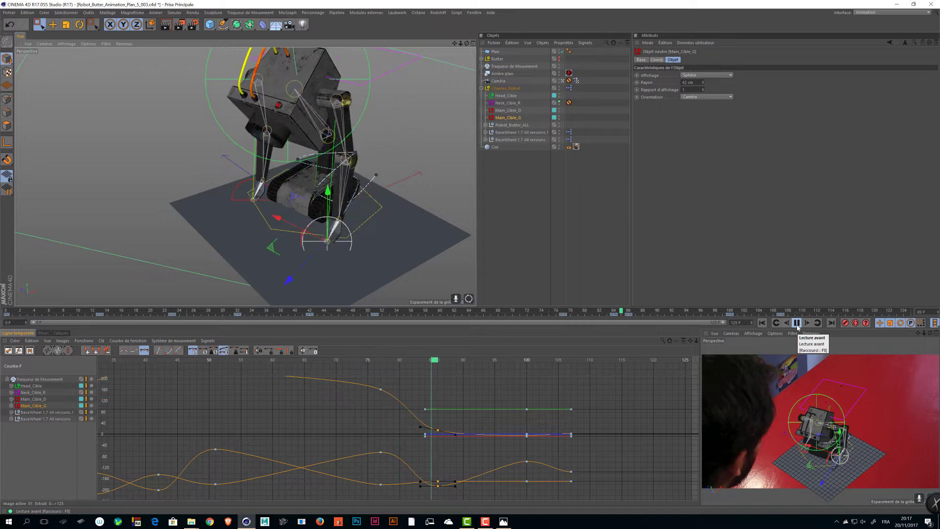
{"action": "left_click", "coordinate": [797, 326]}
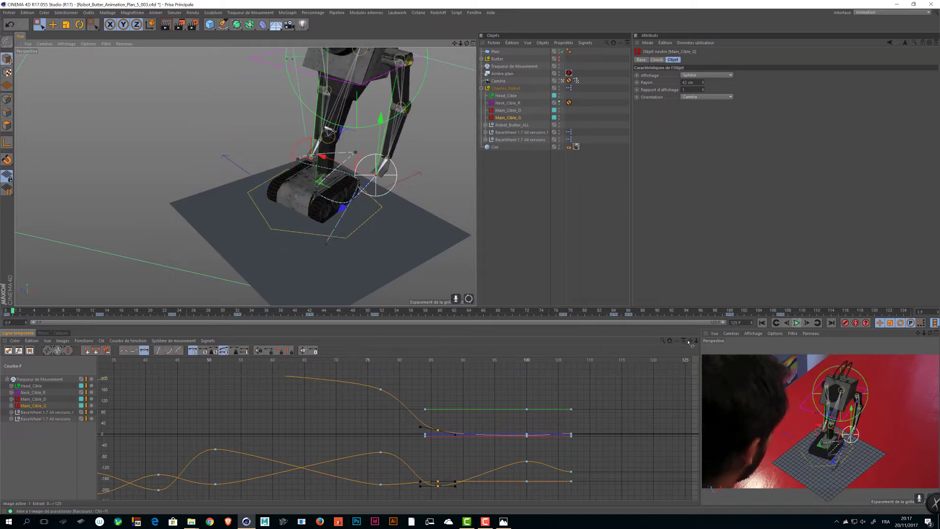
At frame 115, slide the Main_Cible_G hand target slightly across the ground plane
{"action": "left_click_drag", "start_coordinate": [421, 257], "coordinate": [318, 239], "text": "alt"}
{"action": "left_click", "coordinate": [566, 360]}
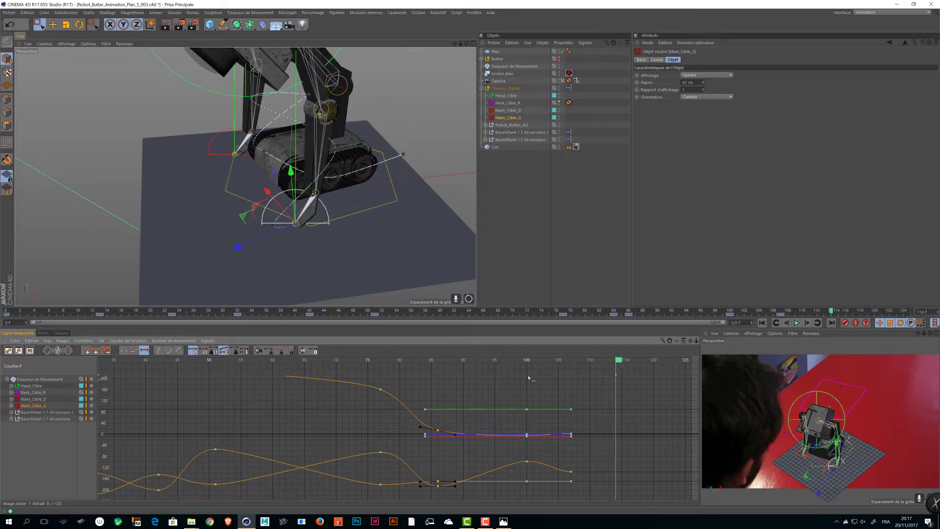
{"action": "left_click_drag", "start_coordinate": [503, 361], "coordinate": [578, 360]}
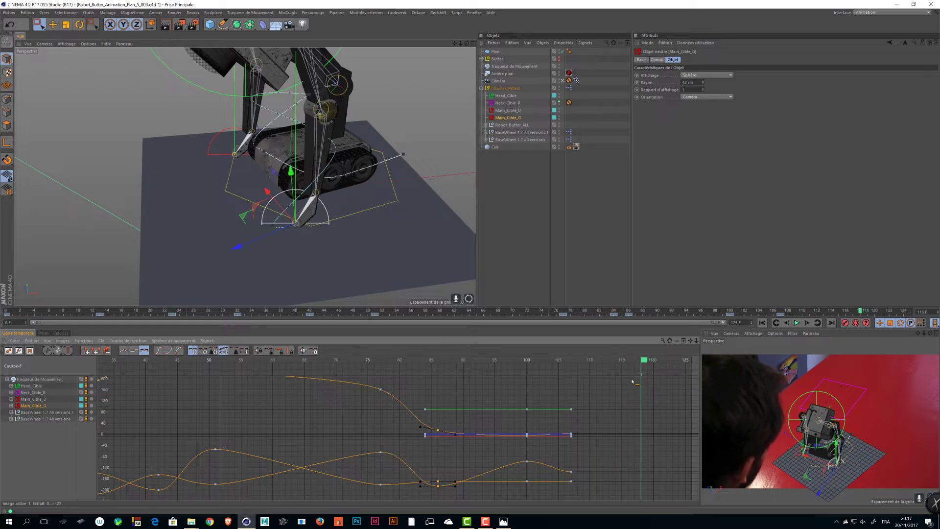
{"action": "left_click_drag", "start_coordinate": [318, 256], "coordinate": [272, 194], "text": "alt"}
{"action": "right_click_drag", "start_coordinate": [272, 195], "coordinate": [335, 200], "text": "alt"}
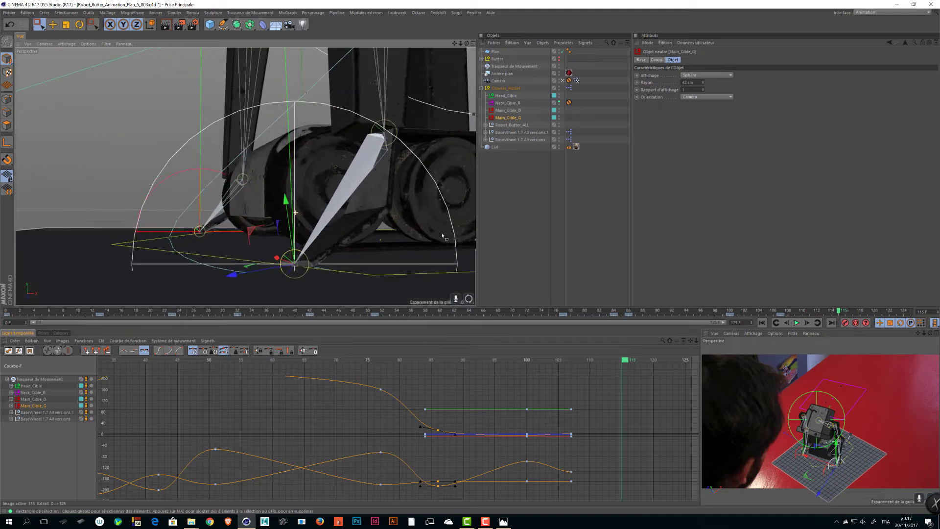
{"action": "left_click_drag", "start_coordinate": [336, 201], "coordinate": [335, 182], "text": "alt"}
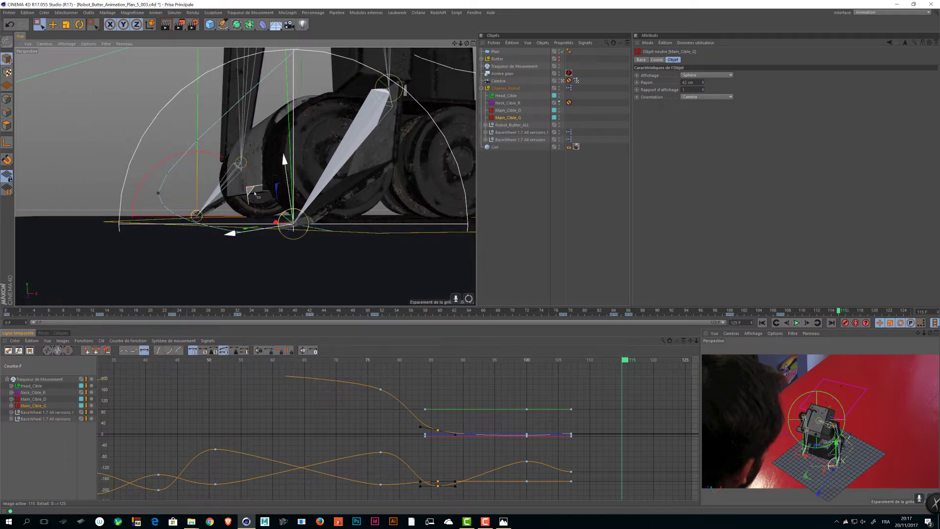
{"action": "left_click_drag", "start_coordinate": [254, 194], "coordinate": [307, 202]}
Adjust the height of Main_Cible_G so the hand rests on the plane, and record a key at frame 115
{"action": "left_click_drag", "start_coordinate": [196, 189], "coordinate": [271, 210], "text": "alt"}
{"action": "right_click_drag", "start_coordinate": [271, 211], "coordinate": [343, 217], "text": "alt"}
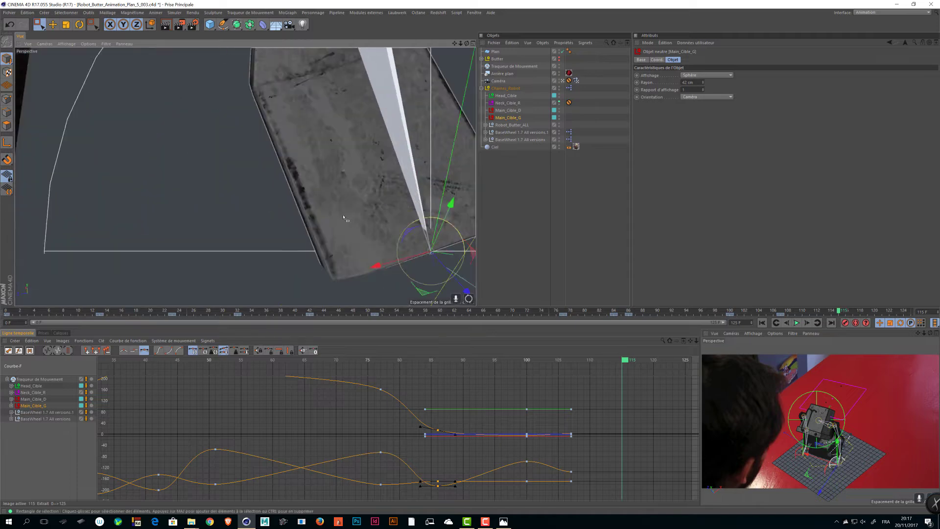
{"action": "left_click_drag", "start_coordinate": [343, 217], "coordinate": [325, 161], "text": "alt"}
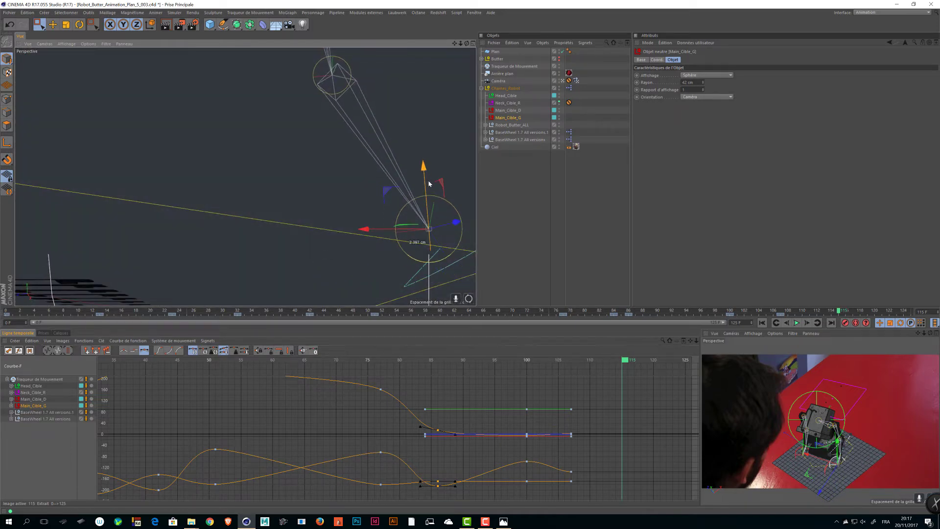
{"action": "left_click_drag", "start_coordinate": [429, 186], "coordinate": [327, 216], "text": "alt"}
{"action": "scroll", "coordinate": [259, 212], "scroll_direction": "down", "scroll_amount": 4}
{"action": "scroll", "coordinate": [318, 216], "scroll_direction": "down", "scroll_amount": 4}
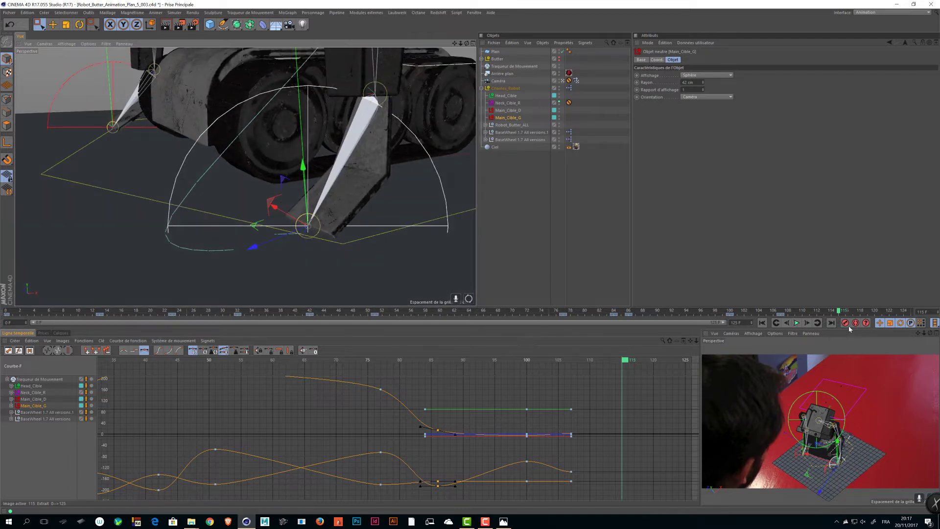
{"action": "left_click_drag", "start_coordinate": [422, 240], "coordinate": [360, 207], "text": "alt"}
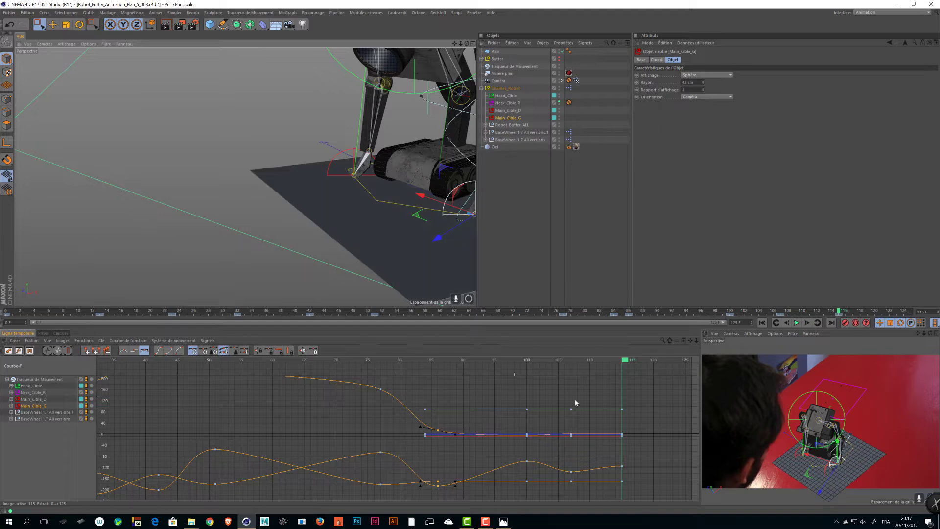
Select the opposite hand target, Main_Cible_D, and go to its landing key at frame 84
{"action": "left_click_drag", "start_coordinate": [413, 259], "coordinate": [391, 245], "text": "alt"}
{"action": "middle_click_drag", "start_coordinate": [362, 264], "coordinate": [328, 195], "text": "alt"}
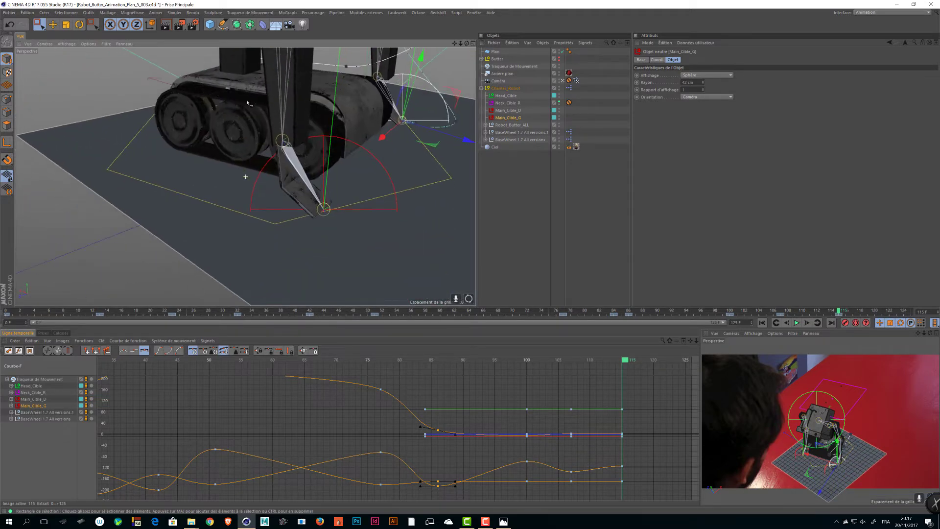
{"action": "left_click_drag", "start_coordinate": [328, 195], "coordinate": [155, 196], "text": "alt"}
{"action": "left_click", "coordinate": [229, 140]}
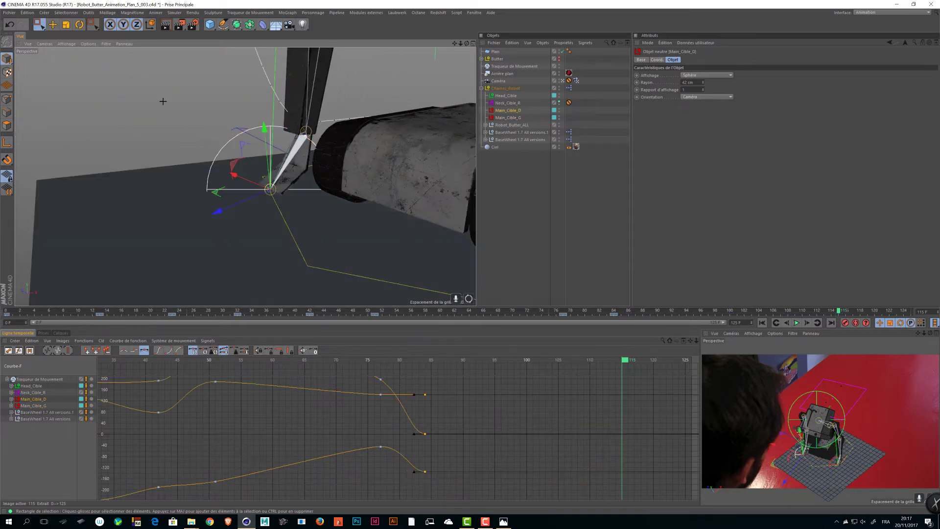
{"action": "left_click", "coordinate": [511, 112]}
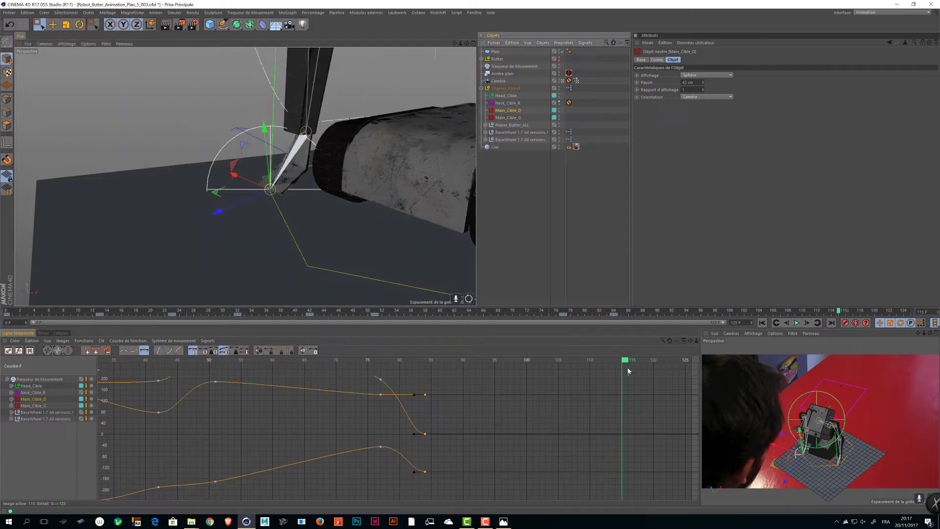
{"action": "left_click_drag", "start_coordinate": [549, 373], "coordinate": [426, 374]}
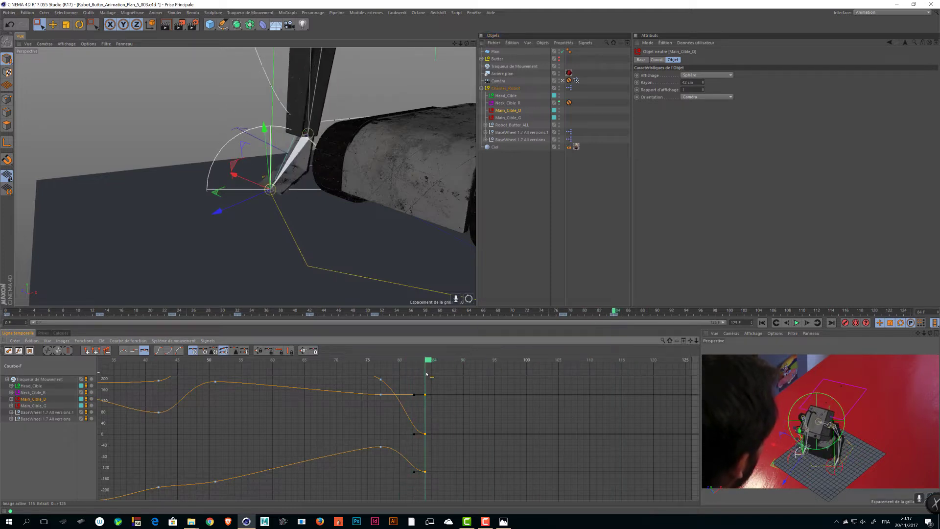
Slide Main_Cible_D further out along the plane, away from the tracks, and record the new position at frame 84
{"action": "left_click_drag", "start_coordinate": [256, 231], "coordinate": [410, 204], "text": "alt"}
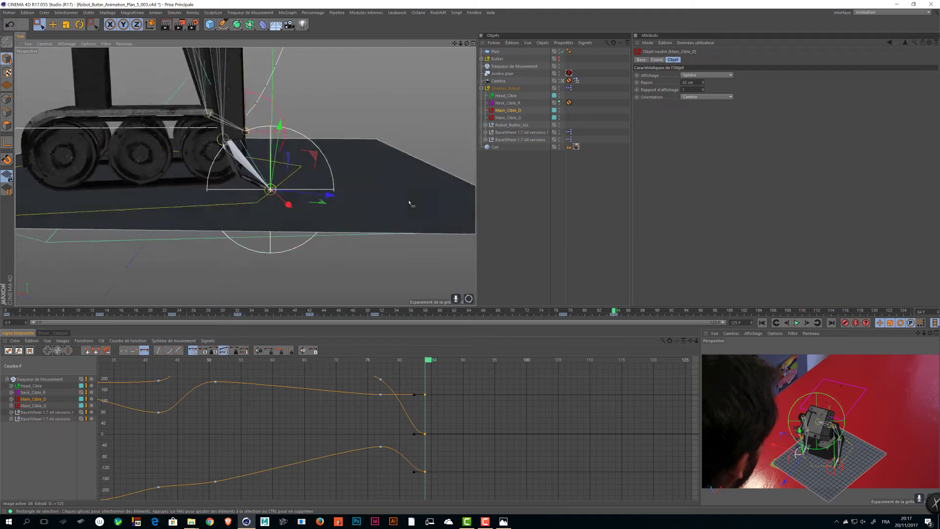
{"action": "left_click_drag", "start_coordinate": [315, 152], "coordinate": [371, 156]}
{"action": "scroll", "coordinate": [342, 184], "scroll_direction": "up", "scroll_amount": 5}
{"action": "left_click_drag", "start_coordinate": [342, 184], "coordinate": [200, 115], "text": "alt"}
{"action": "scroll", "coordinate": [289, 177], "scroll_direction": "up", "scroll_amount": 3}
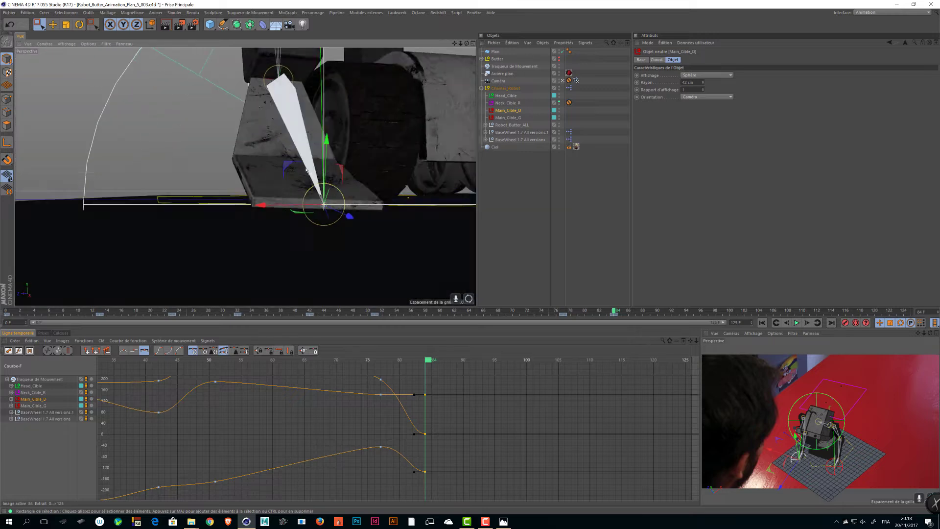
{"action": "left_click_drag", "start_coordinate": [326, 193], "coordinate": [407, 193], "text": "alt"}
{"action": "scroll", "coordinate": [406, 192], "scroll_direction": "down", "scroll_amount": 3}
{"action": "middle_click_drag", "start_coordinate": [359, 207], "coordinate": [332, 236], "text": "alt"}
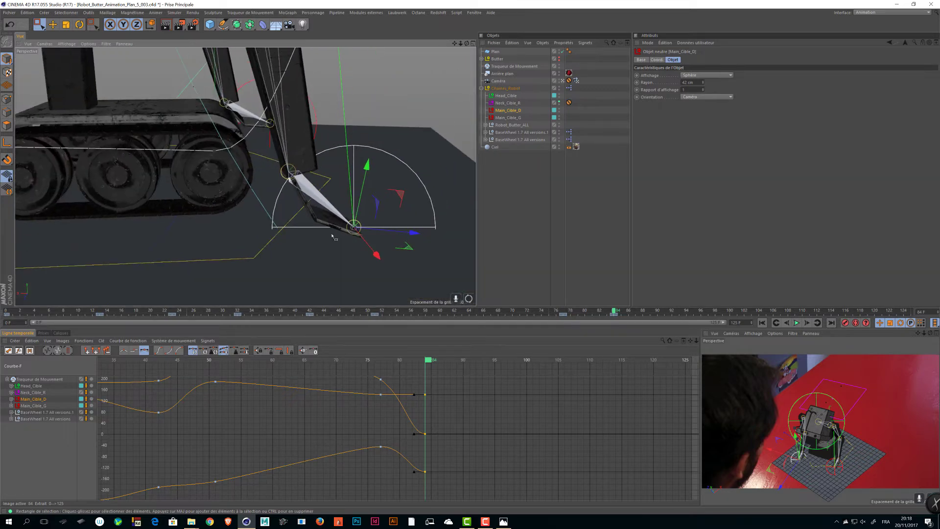
{"action": "left_click", "coordinate": [844, 324]}
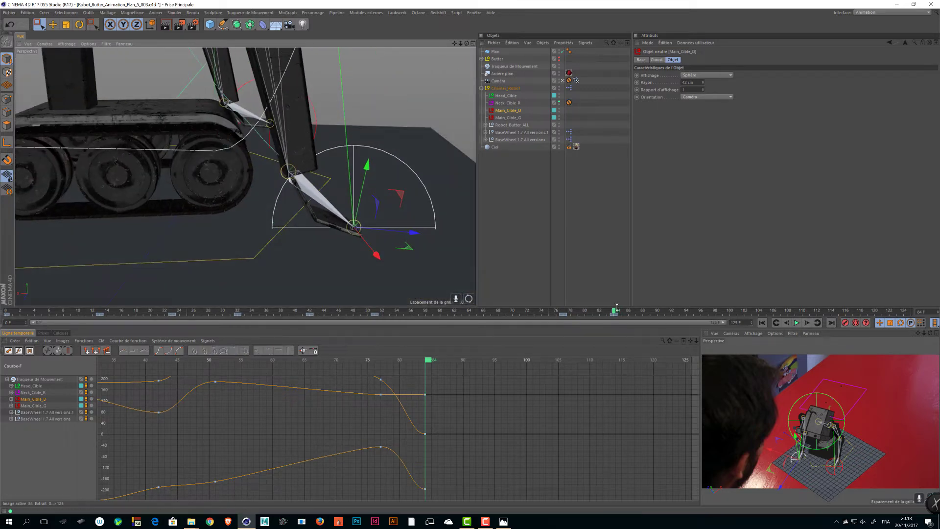
At frame 92, slide Main_Cible_D back beside the tracks, lower it onto the plane and record a key
{"action": "left_click_drag", "start_coordinate": [618, 313], "coordinate": [672, 312]}
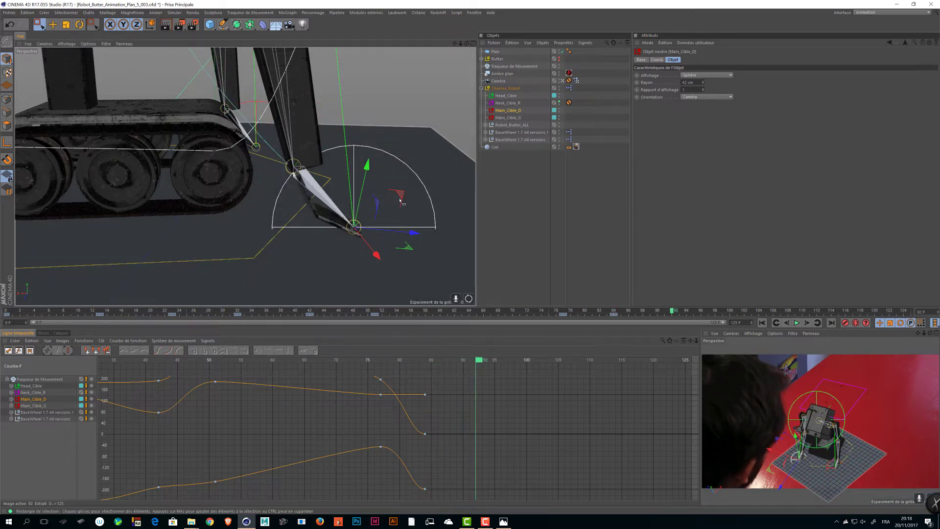
{"action": "left_click_drag", "start_coordinate": [373, 200], "coordinate": [166, 203]}
{"action": "right_click_drag", "start_coordinate": [120, 233], "coordinate": [171, 231], "text": "alt"}
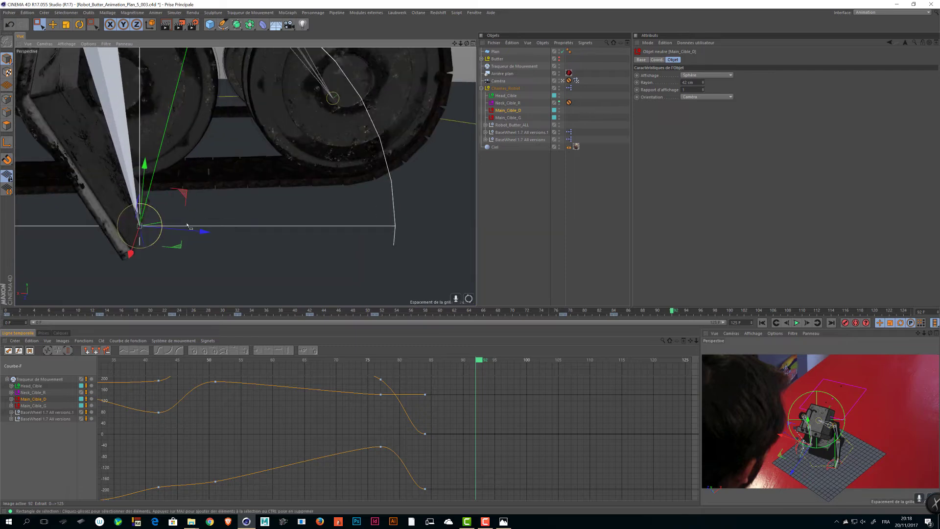
{"action": "left_click_drag", "start_coordinate": [171, 231], "coordinate": [315, 195], "text": "alt"}
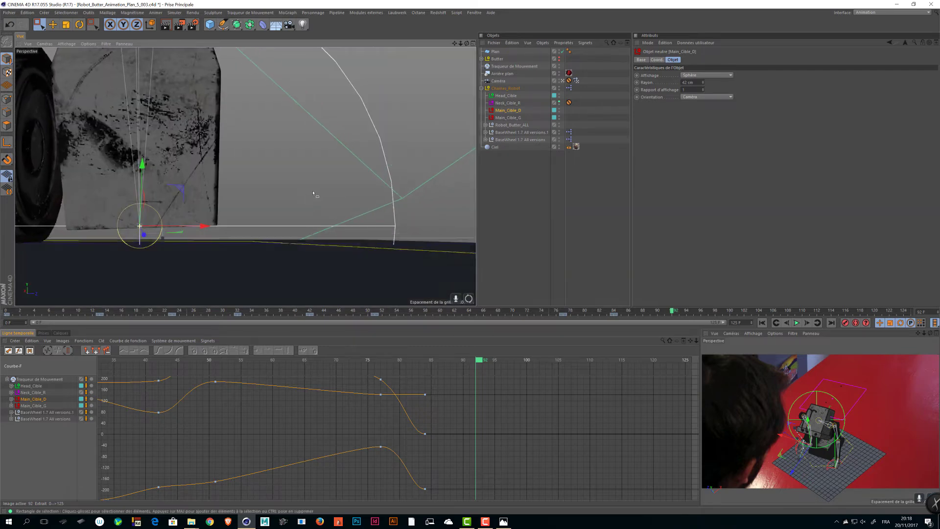
{"action": "mouse_move", "coordinate": [153, 166]}
{"action": "left_mouse_down"}
{"action": "mouse_move", "coordinate": [144, 186]}
{"action": "mouse_move", "coordinate": [162, 177]}
{"action": "left_mouse_up"}
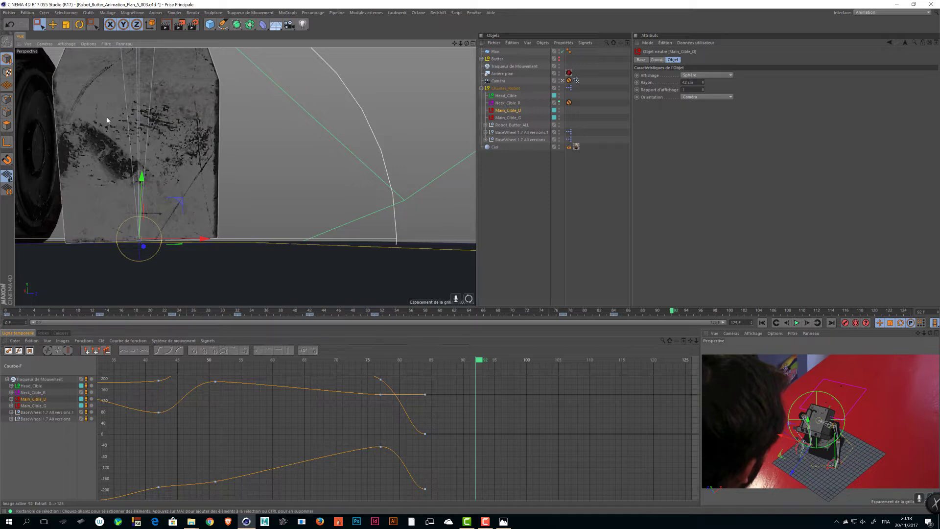
{"action": "left_click_drag", "start_coordinate": [181, 109], "coordinate": [195, 226], "text": "alt"}
{"action": "middle_click_drag", "start_coordinate": [196, 226], "coordinate": [187, 251], "text": "alt"}
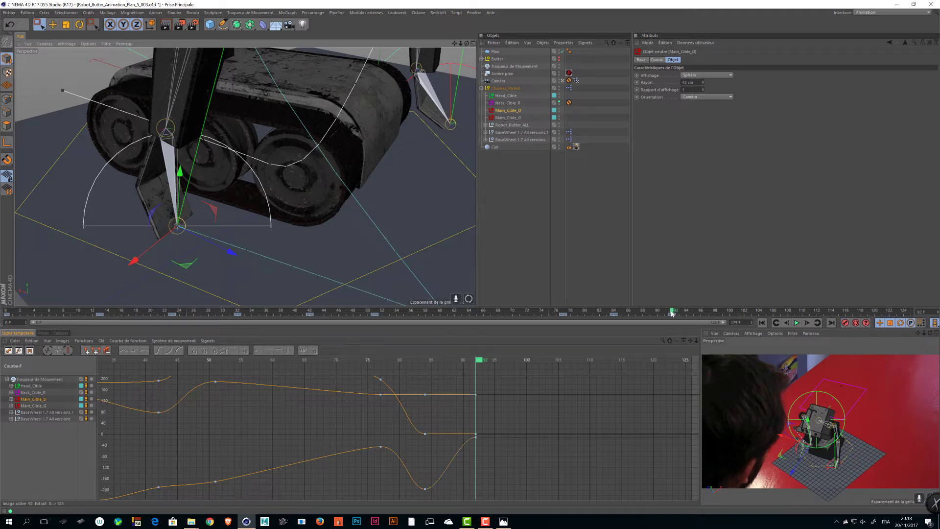
At frame 101, slide Main_Cible_D forward again, record a key and examine the hand's contact with the plane
{"action": "left_click_drag", "start_coordinate": [672, 313], "coordinate": [738, 318]}
{"action": "left_click_drag", "start_coordinate": [354, 284], "coordinate": [381, 186], "text": "alt"}
{"action": "scroll", "coordinate": [364, 212], "scroll_direction": "up", "scroll_amount": 3}
{"action": "left_click_drag", "start_coordinate": [412, 240], "coordinate": [304, 228], "text": "alt"}
{"action": "scroll", "coordinate": [298, 249], "scroll_direction": "up", "scroll_amount": 5}
{"action": "left_click_drag", "start_coordinate": [336, 105], "coordinate": [245, 185]}
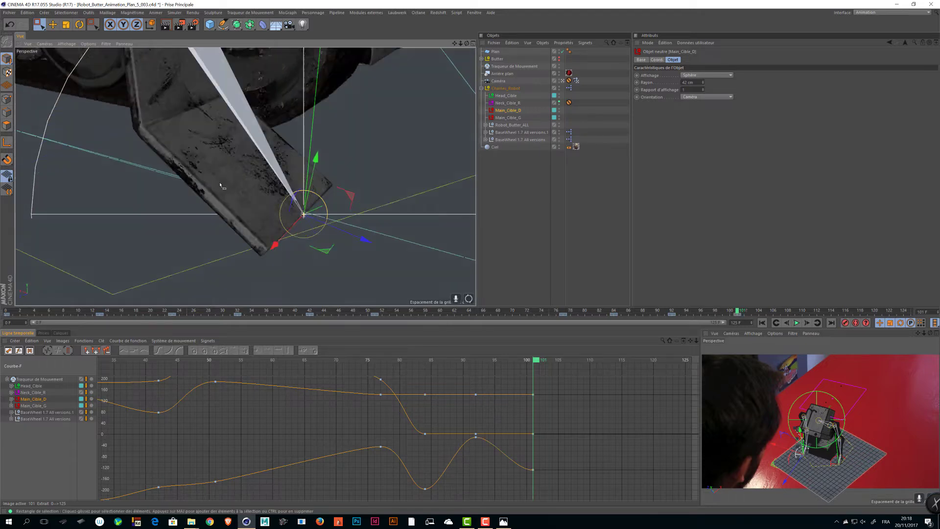
{"action": "right_click_drag", "start_coordinate": [206, 186], "coordinate": [243, 190], "text": "alt"}
{"action": "middle_click_drag", "start_coordinate": [177, 138], "coordinate": [138, 104], "text": "alt"}
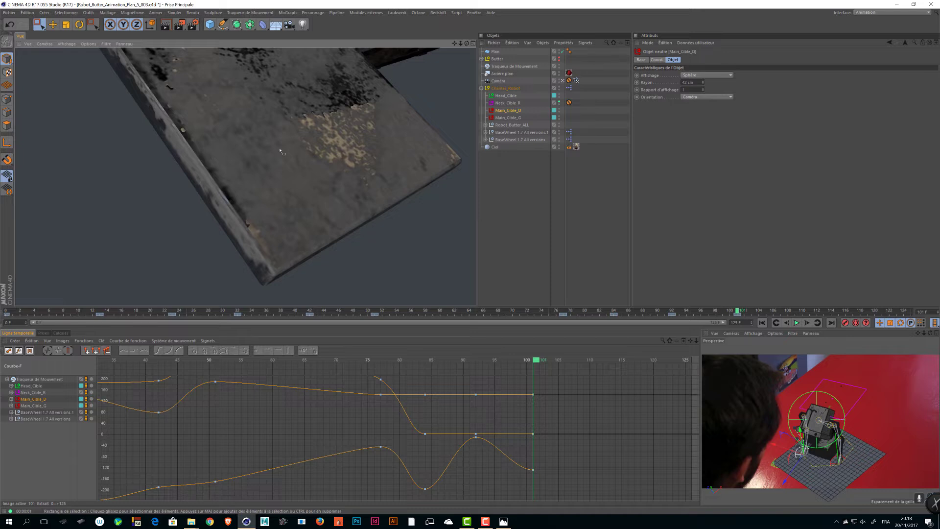
{"action": "right_click_drag", "start_coordinate": [279, 150], "coordinate": [244, 153], "text": "alt"}
{"action": "left_click_drag", "start_coordinate": [274, 195], "coordinate": [286, 159], "text": "alt"}
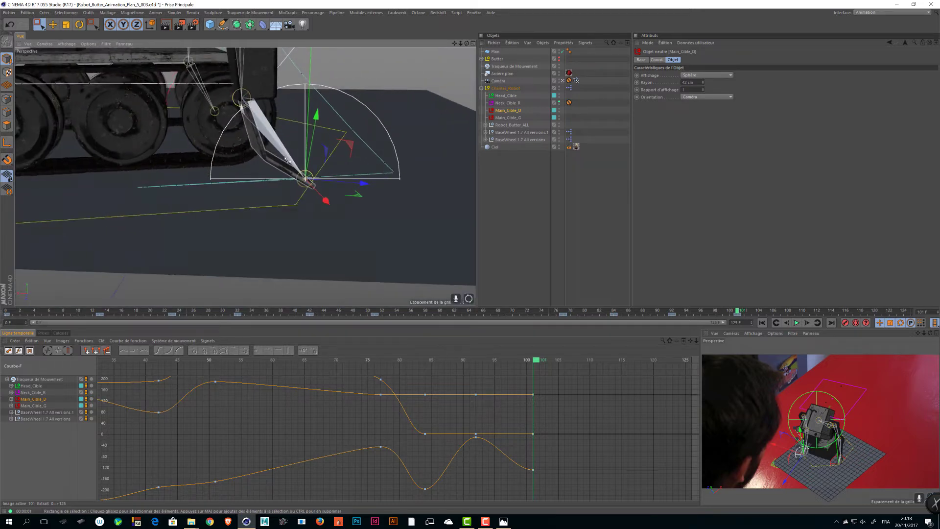
At frame 109, slide Main_Cible_D back toward the tracks along the plane and record a key
{"action": "left_click_drag", "start_coordinate": [738, 311], "coordinate": [793, 313]}
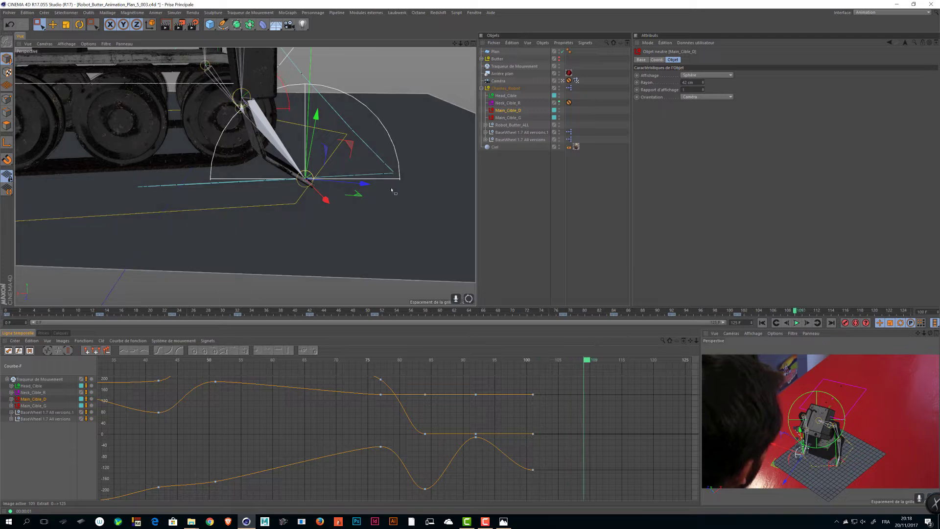
{"action": "left_click_drag", "start_coordinate": [347, 145], "coordinate": [228, 159]}
{"action": "right_click_drag", "start_coordinate": [227, 160], "coordinate": [275, 193], "text": "alt"}
{"action": "left_click_drag", "start_coordinate": [274, 193], "coordinate": [370, 220], "text": "alt"}
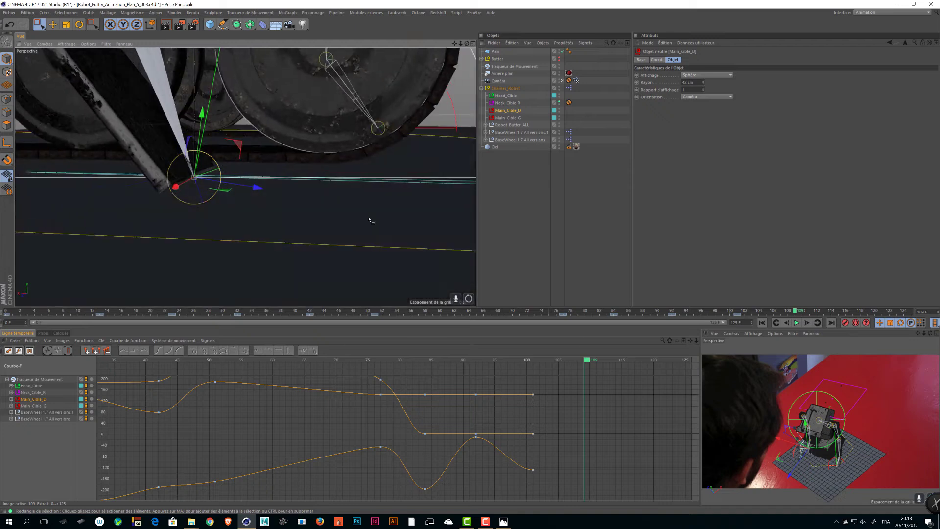
{"action": "left_click", "coordinate": [844, 324]}
Shift the last Main_Cible_D keys to frame 115, in line with the final Main_Cible_G keys
{"action": "right_click_drag", "start_coordinate": [398, 171], "coordinate": [313, 179], "text": "alt"}
{"action": "left_click_drag", "start_coordinate": [342, 181], "coordinate": [258, 190], "text": "alt"}
{"action": "middle_click_drag", "start_coordinate": [455, 187], "coordinate": [245, 176], "text": "alt"}
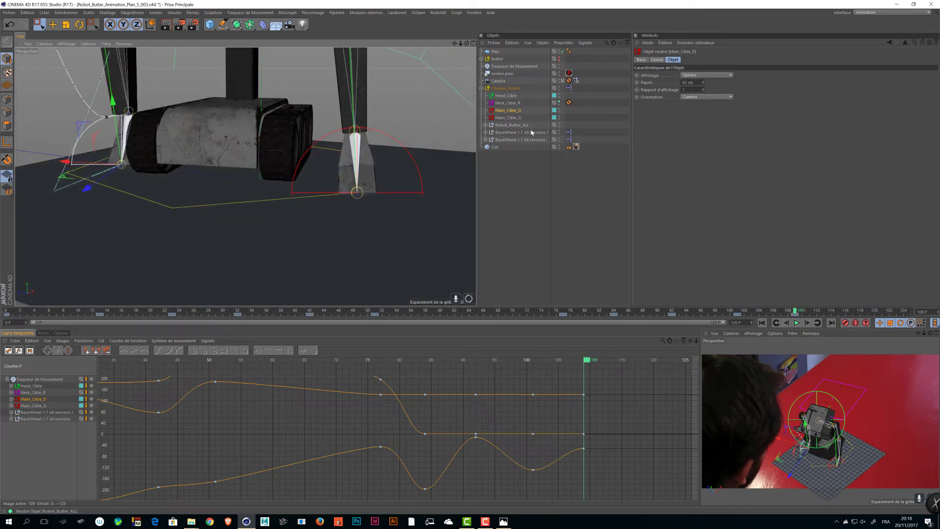
{"action": "left_click", "coordinate": [507, 117]}
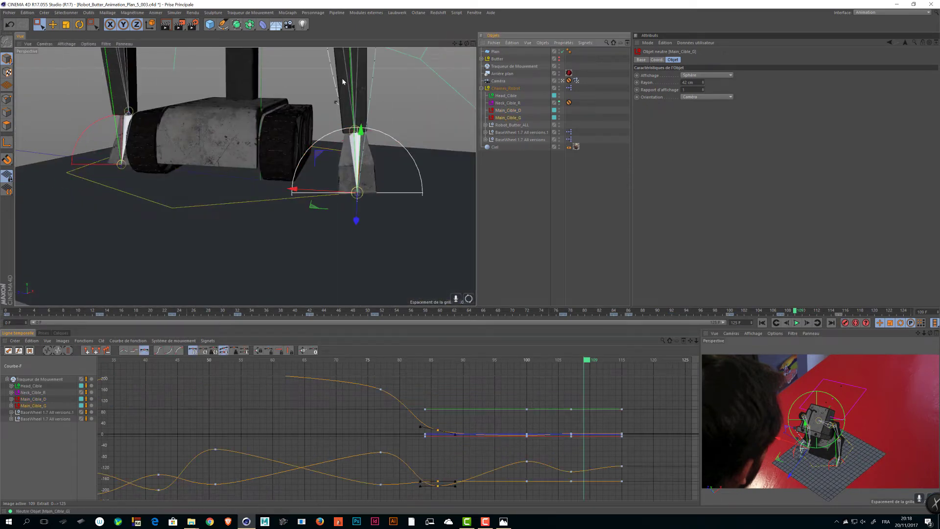
{"action": "left_click", "coordinate": [589, 359]}
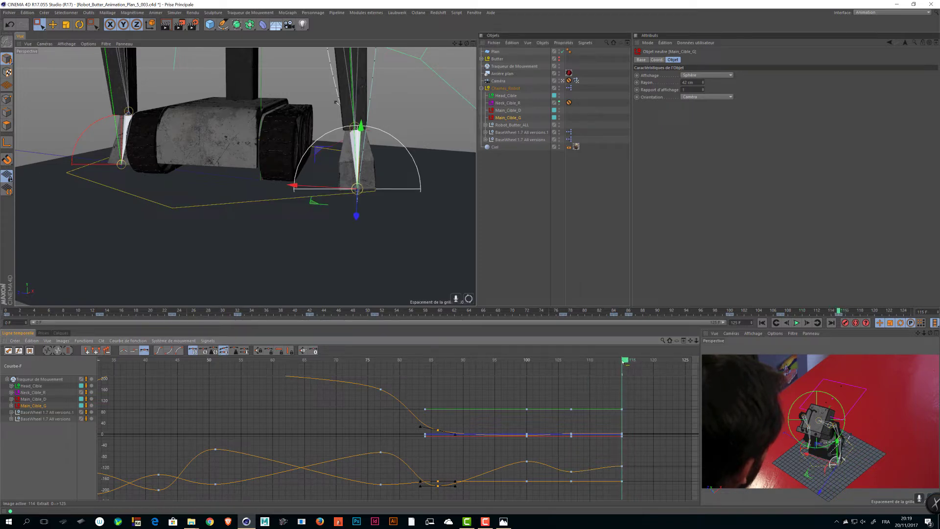
{"action": "left_click", "coordinate": [507, 111]}
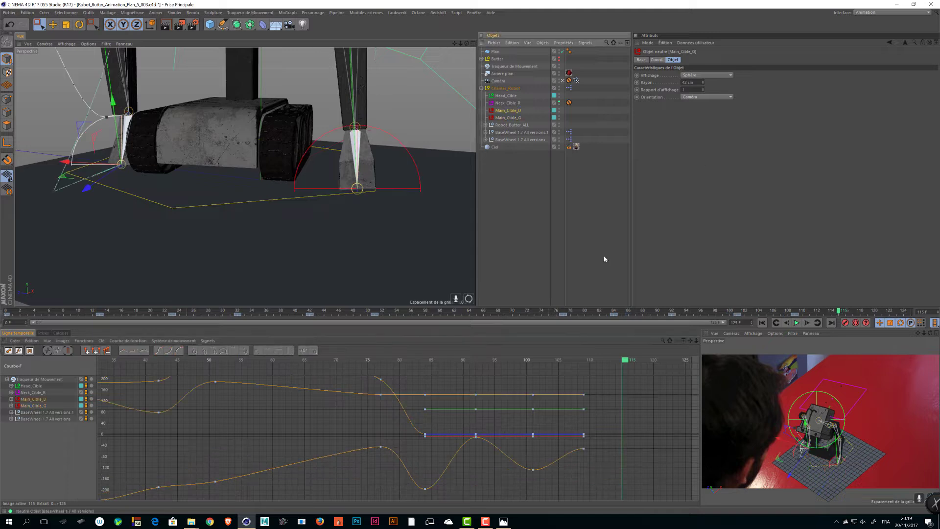
{"action": "left_click_drag", "start_coordinate": [543, 482], "coordinate": [544, 481]}
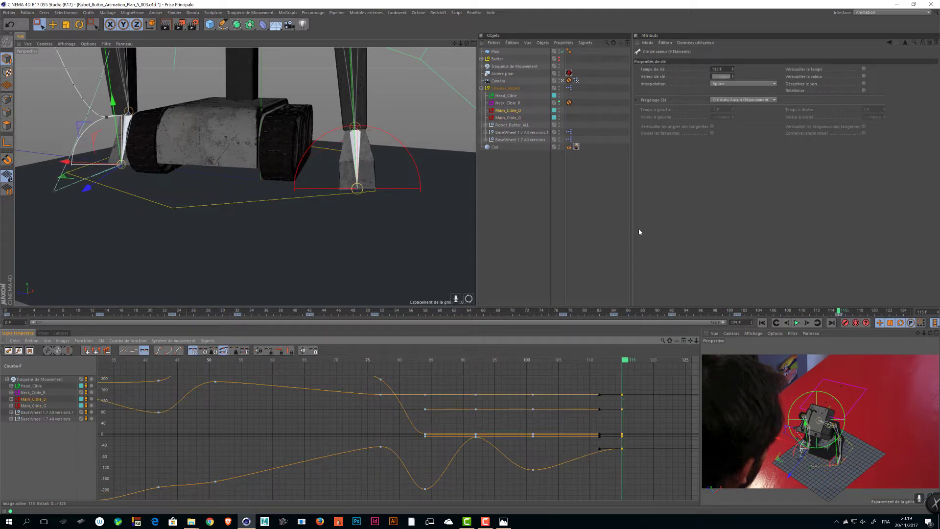
Shift the Main_Cible_D keys at frame 101 to frame 107 to match the corresponding Main_Cible_G keys
{"action": "left_click", "coordinate": [507, 118]}
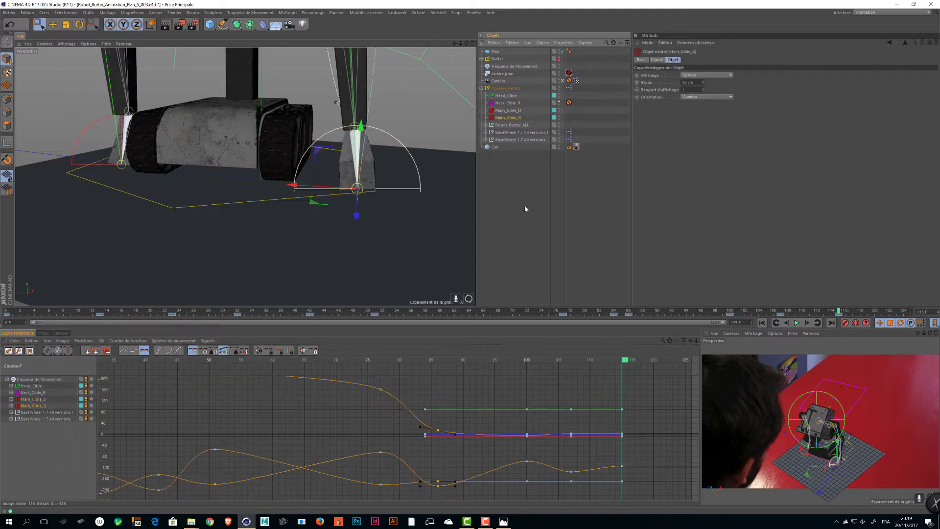
{"action": "left_click", "coordinate": [782, 311]}
{"action": "left_click_drag", "start_coordinate": [603, 385], "coordinate": [548, 492]}
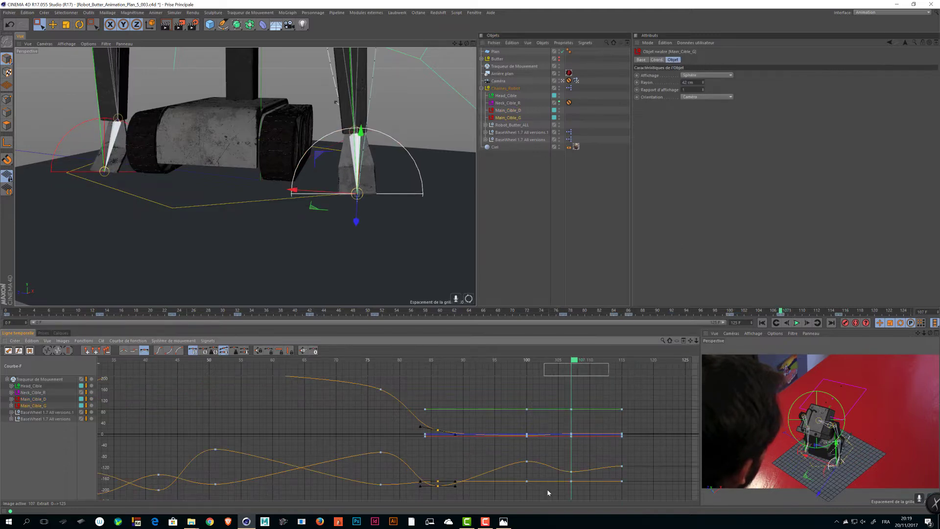
{"action": "left_click", "coordinate": [512, 111]}
{"action": "left_click_drag", "start_coordinate": [541, 383], "coordinate": [524, 474]}
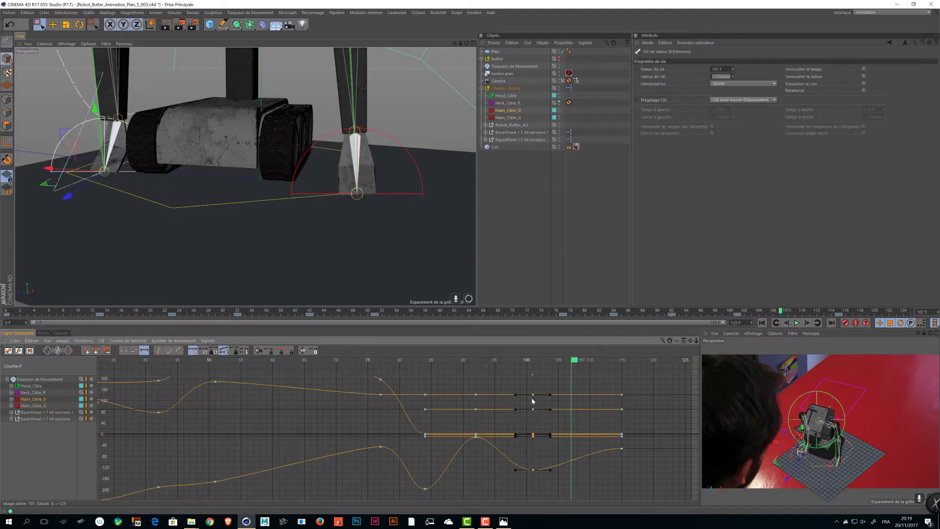
{"action": "left_click_drag", "start_coordinate": [556, 396], "coordinate": [566, 397]}
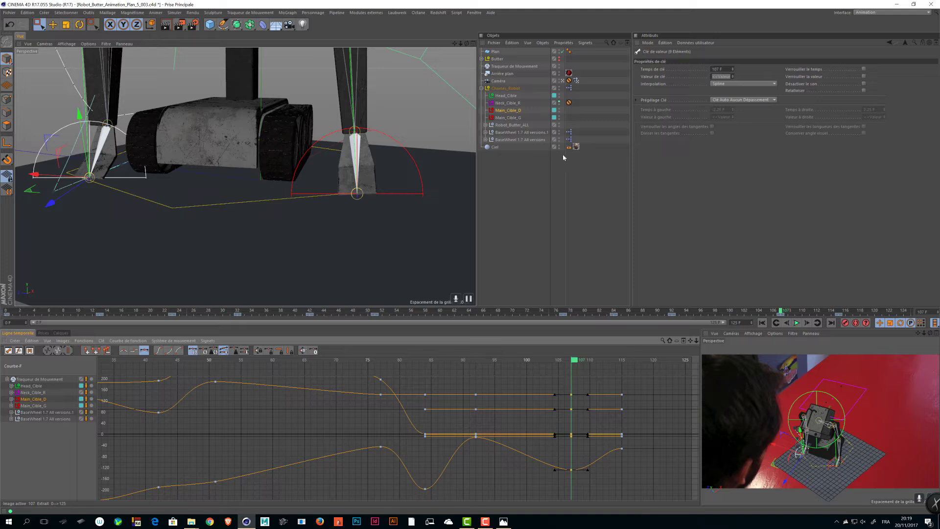
Shift the Main_Cible_D keys at frame 92 to frame 100, matching the corresponding Main_Cible_G keys
{"action": "left_click", "coordinate": [511, 118]}
{"action": "left_click_drag", "start_coordinate": [508, 400], "coordinate": [556, 475]}
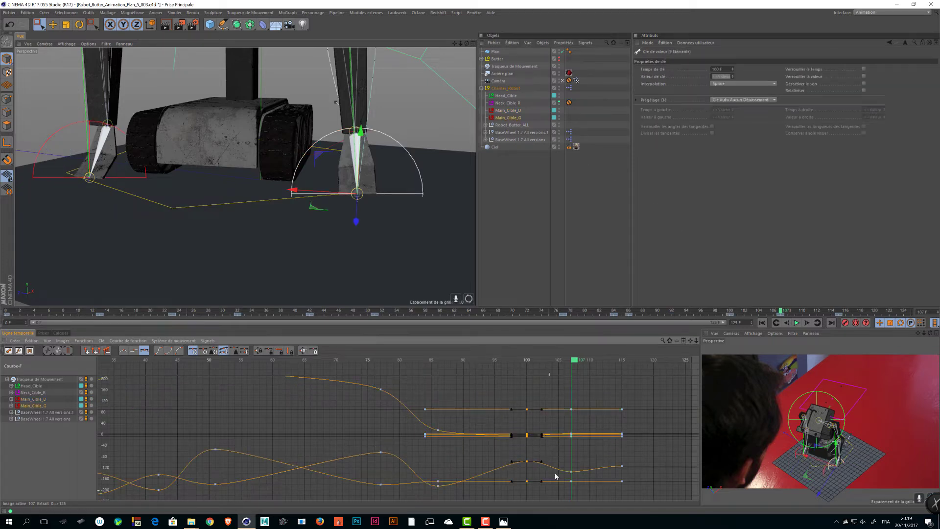
{"action": "left_click", "coordinate": [514, 111]}
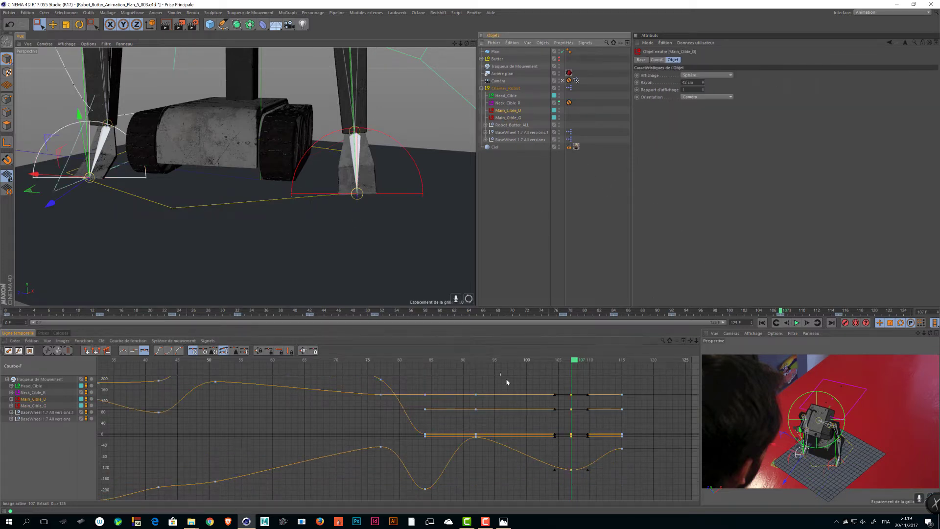
{"action": "left_click_drag", "start_coordinate": [494, 417], "coordinate": [490, 434]}
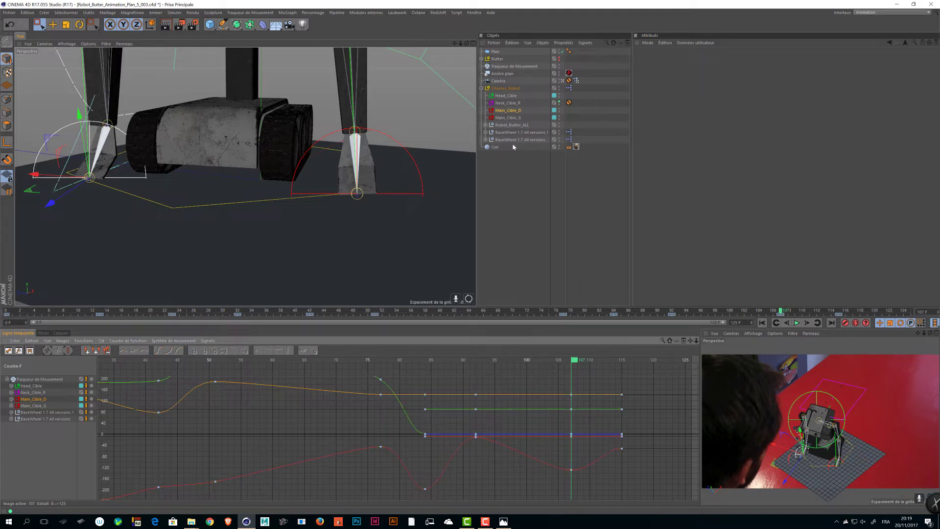
{"action": "left_click", "coordinate": [507, 118]}
{"action": "left_click_drag", "start_coordinate": [575, 365], "coordinate": [533, 367]}
{"action": "left_click", "coordinate": [511, 110]}
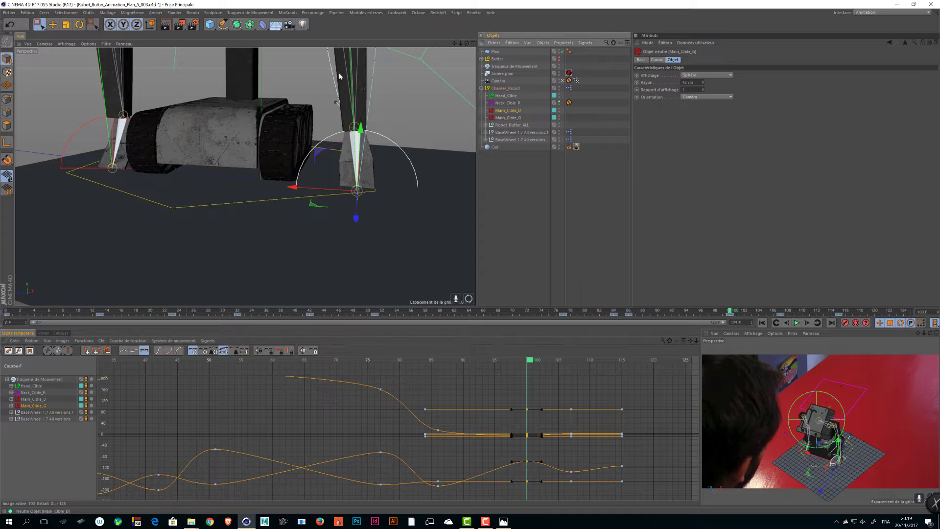
{"action": "left_click_drag", "start_coordinate": [497, 392], "coordinate": [528, 435]}
Play back the whole animation and examine the robot's hand movement from several angles
{"action": "left_click_drag", "start_coordinate": [365, 228], "coordinate": [357, 175], "text": "alt"}
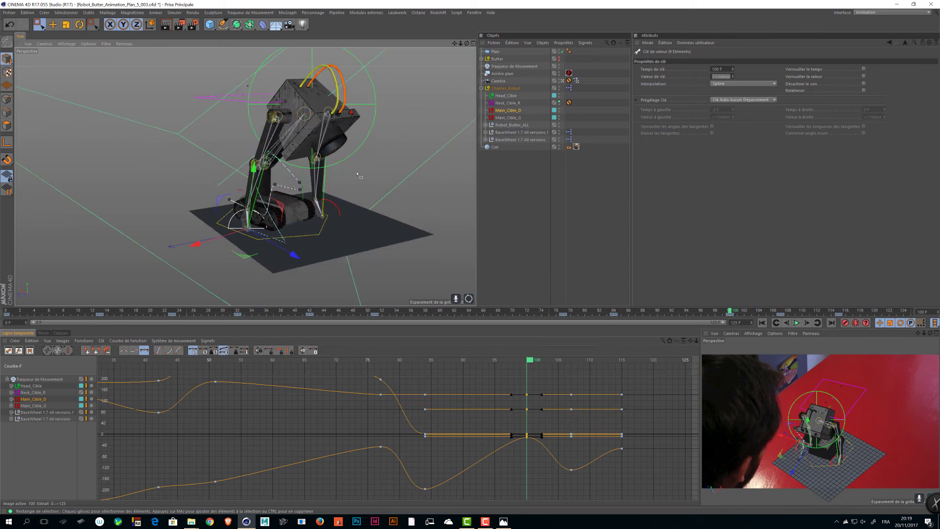
{"action": "left_click", "coordinate": [797, 323]}
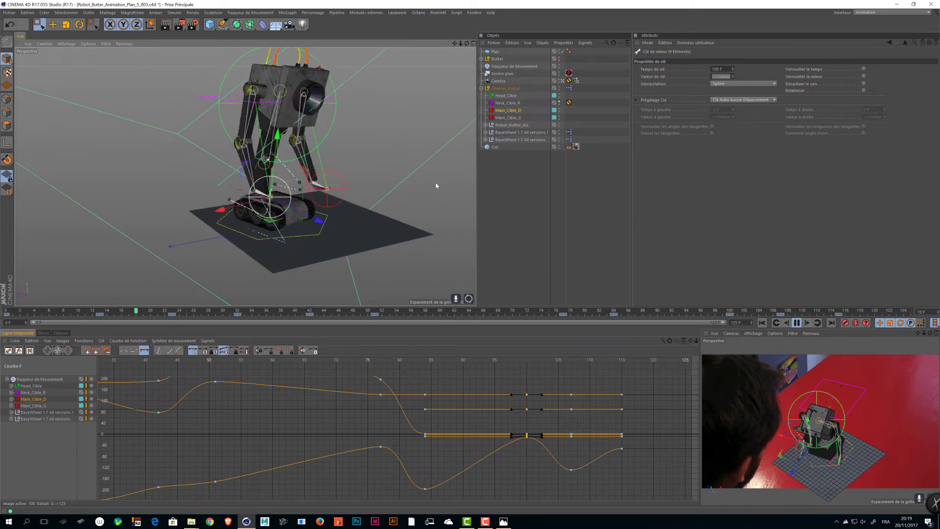
{"action": "left_click_drag", "start_coordinate": [435, 185], "coordinate": [394, 186], "text": "alt"}
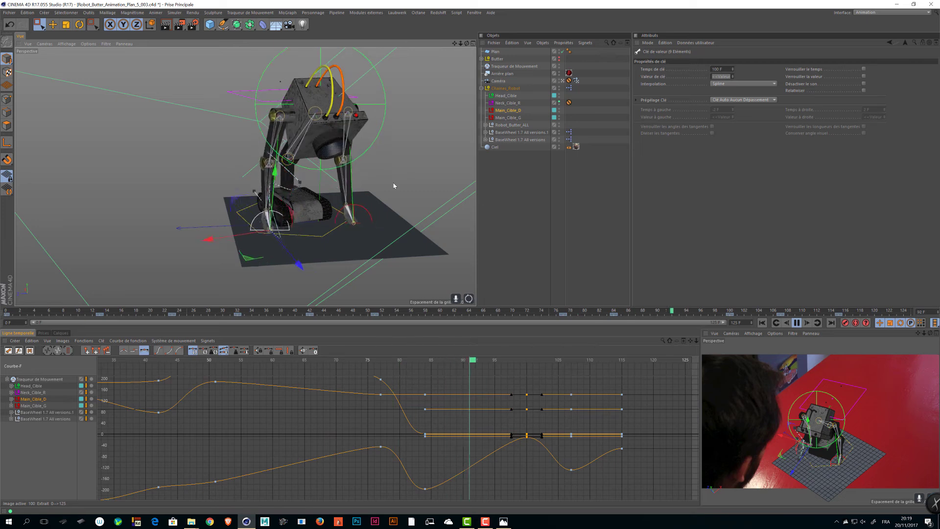
{"action": "left_click_drag", "start_coordinate": [394, 186], "coordinate": [198, 128], "text": "alt"}
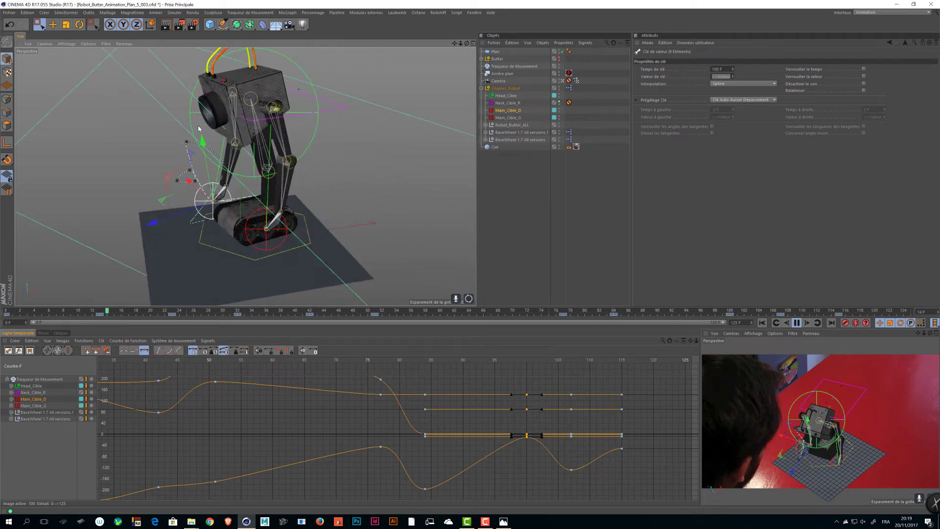
{"action": "middle_click_drag", "start_coordinate": [353, 190], "coordinate": [465, 190], "text": "alt"}
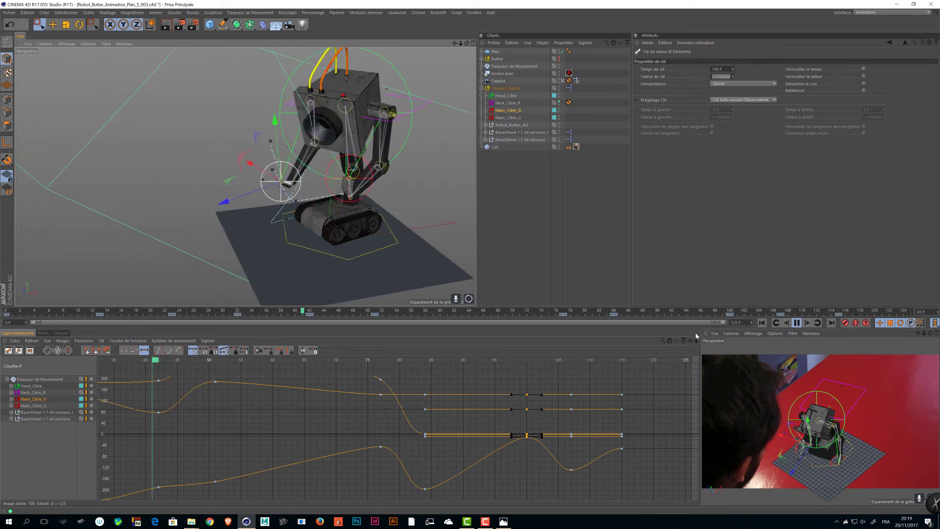
{"action": "left_click", "coordinate": [800, 323]}
Compare the motion paths and curves of Main_Cible_D and Main_Cible_G at frame 67 near the tracks
{"action": "left_click_drag", "start_coordinate": [293, 195], "coordinate": [392, 201], "text": "alt"}
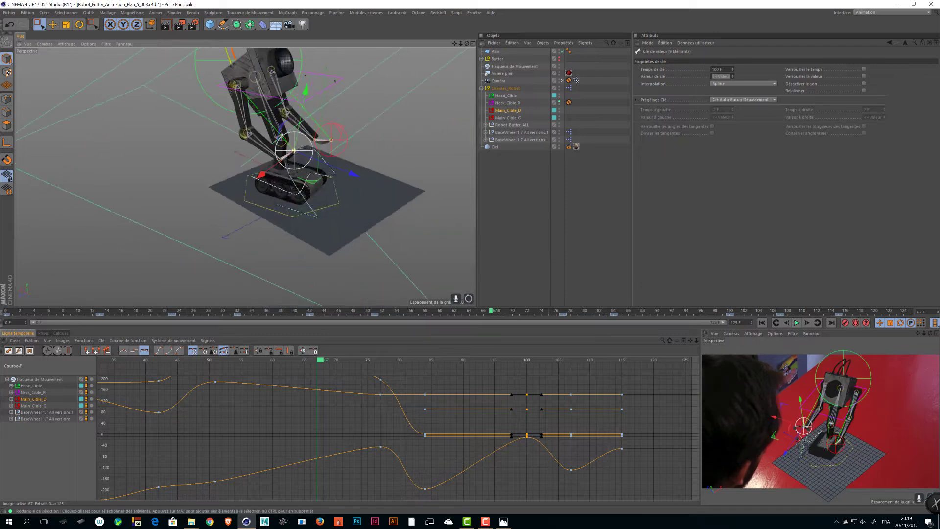
{"action": "right_click_drag", "start_coordinate": [333, 181], "coordinate": [391, 167], "text": "alt"}
{"action": "left_click_drag", "start_coordinate": [401, 132], "coordinate": [363, 178], "text": "alt"}
{"action": "middle_click_drag", "start_coordinate": [362, 178], "coordinate": [319, 223], "text": "alt"}
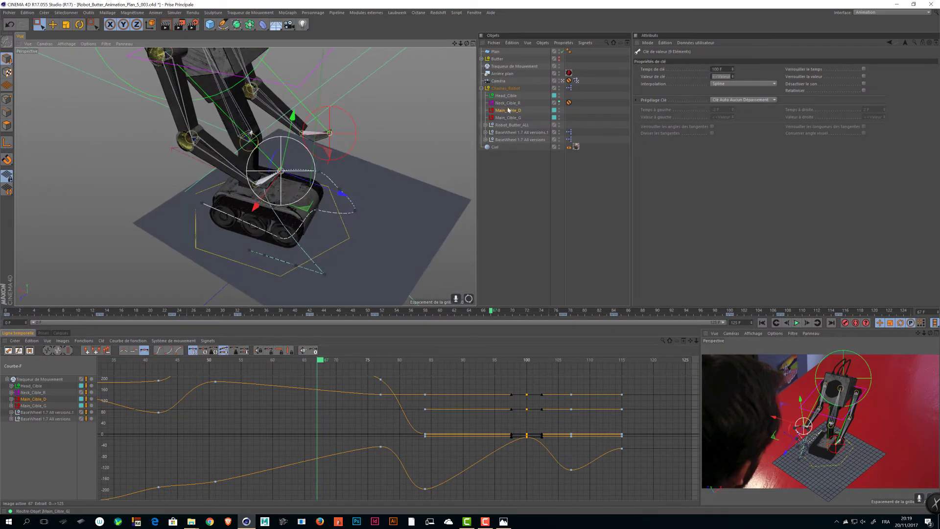
{"action": "left_click", "coordinate": [509, 125]}
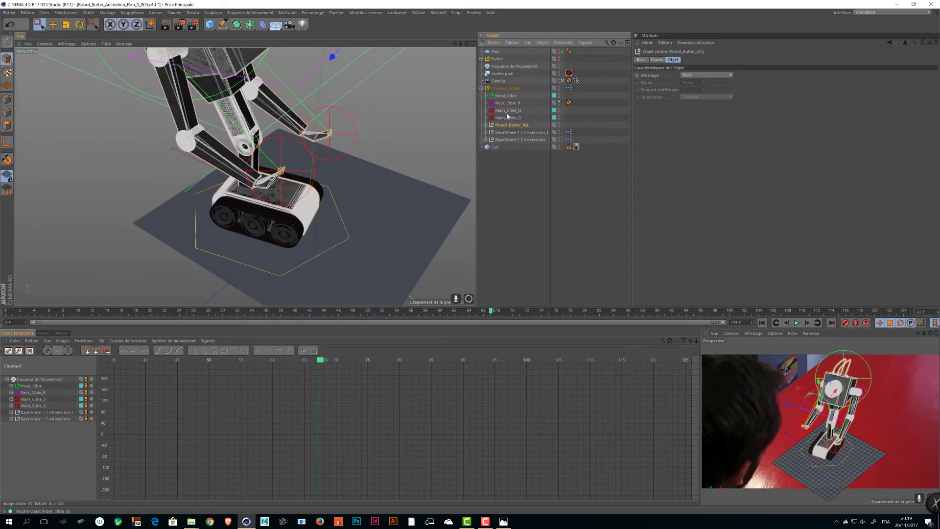
{"action": "left_click", "coordinate": [507, 118]}
{"action": "left_click", "coordinate": [513, 111]}
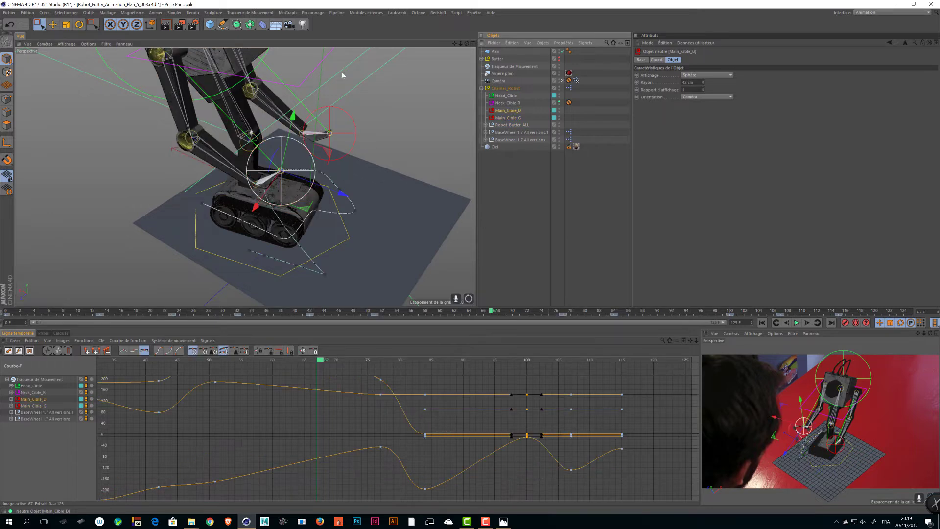
{"action": "left_click", "coordinate": [512, 117]}
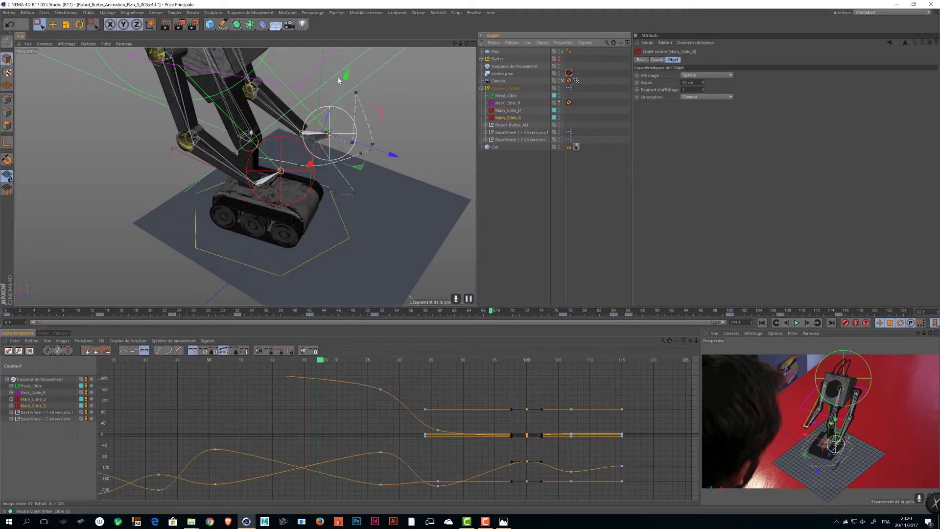
{"action": "left_click_drag", "start_coordinate": [359, 116], "coordinate": [333, 96], "text": "alt"}
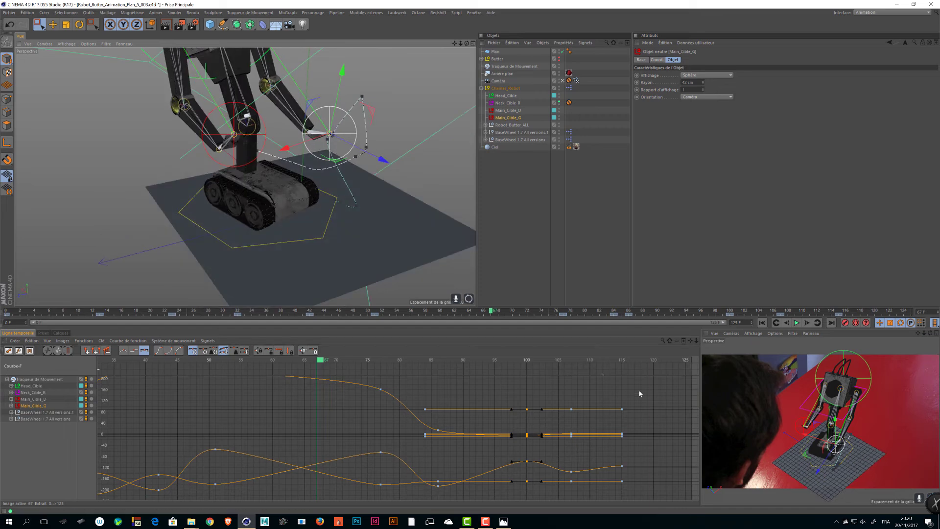
Copy the Main_Cible_G keys from frame 84 onward and paste them onto Main_Cible_D at frame 86, replacing its own following keys
{"action": "left_click_drag", "start_coordinate": [665, 392], "coordinate": [418, 501]}
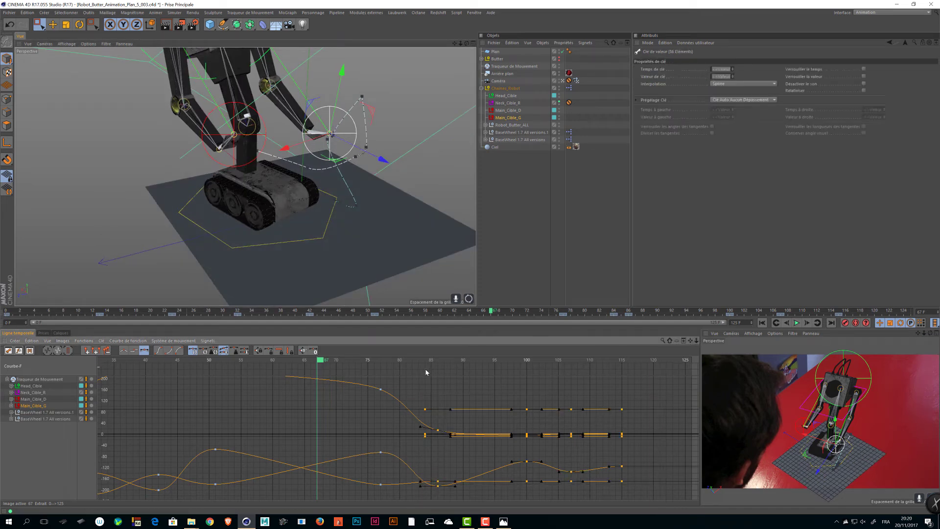
{"action": "left_click_drag", "start_coordinate": [425, 360], "coordinate": [446, 362]}
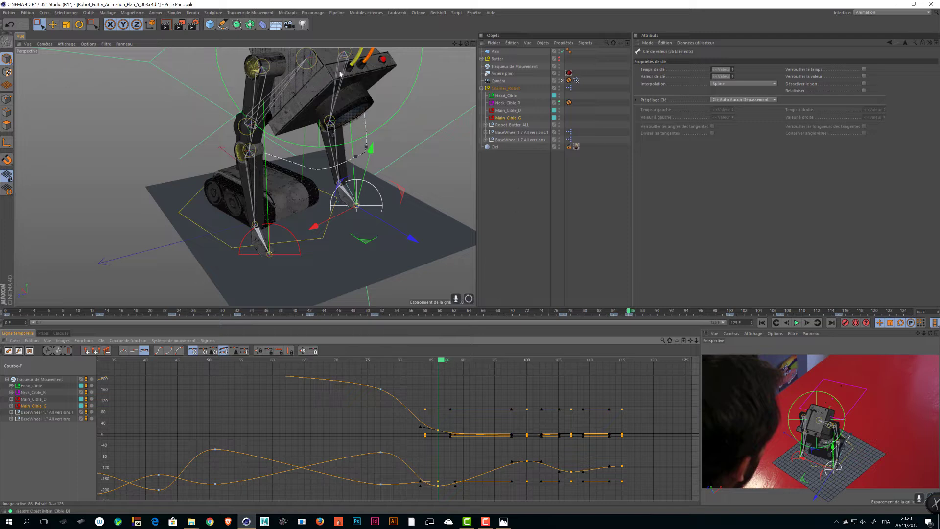
{"action": "left_click", "coordinate": [508, 110]}
{"action": "left_click_drag", "start_coordinate": [663, 378], "coordinate": [508, 461]}
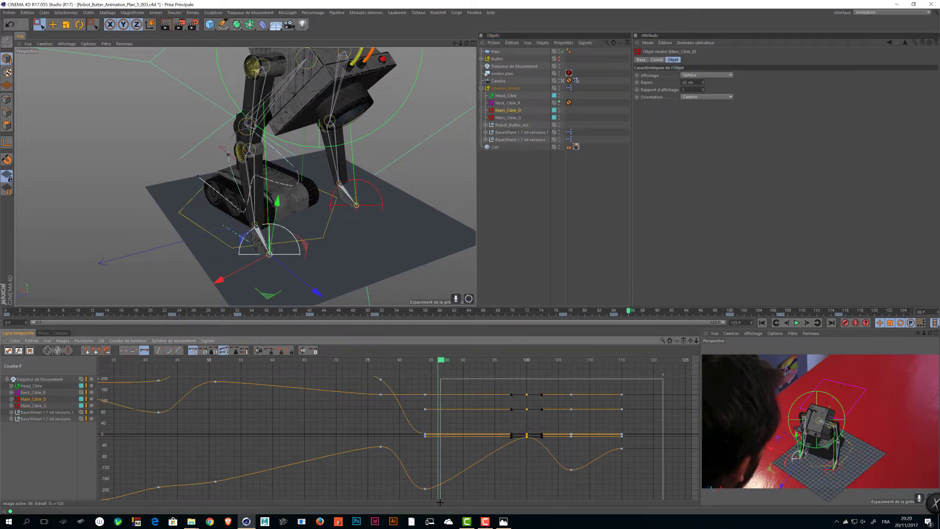
{"action": "left_click_drag", "start_coordinate": [440, 501], "coordinate": [439, 498]}
{"action": "key", "text": "ctrl+v"}
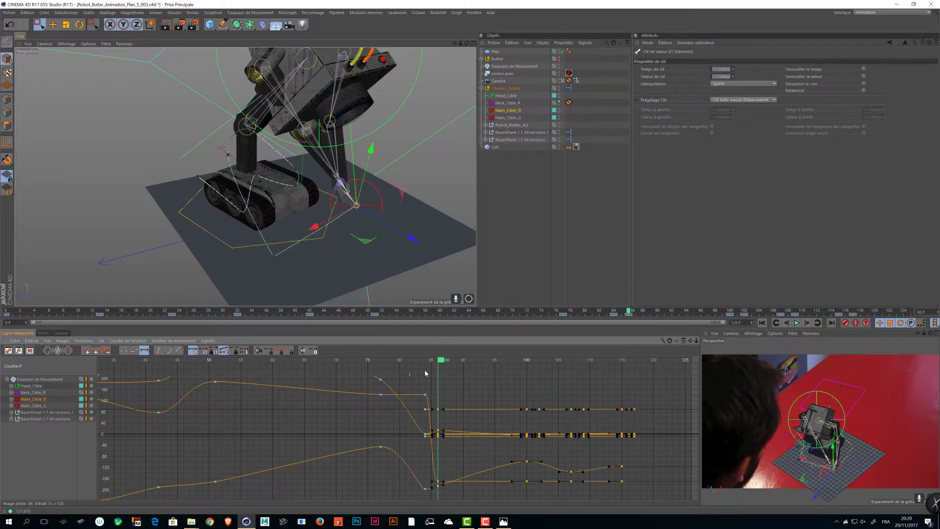
Expand the position tracks of Main_Cible_D in the timeline and isolate its Position . X curve
{"action": "left_click_drag", "start_coordinate": [367, 230], "coordinate": [309, 216], "text": "alt"}
{"action": "middle_click_drag", "start_coordinate": [309, 216], "coordinate": [348, 254], "text": "alt"}
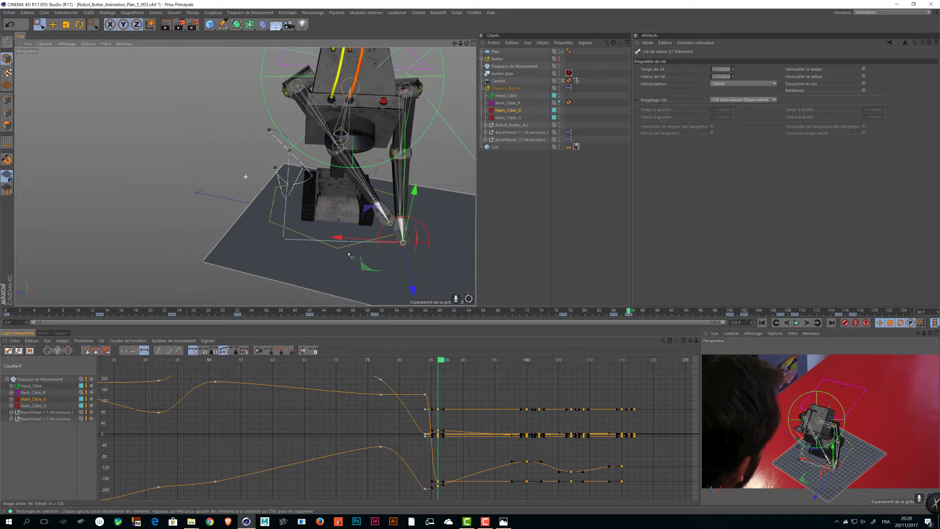
{"action": "left_click", "coordinate": [393, 238]}
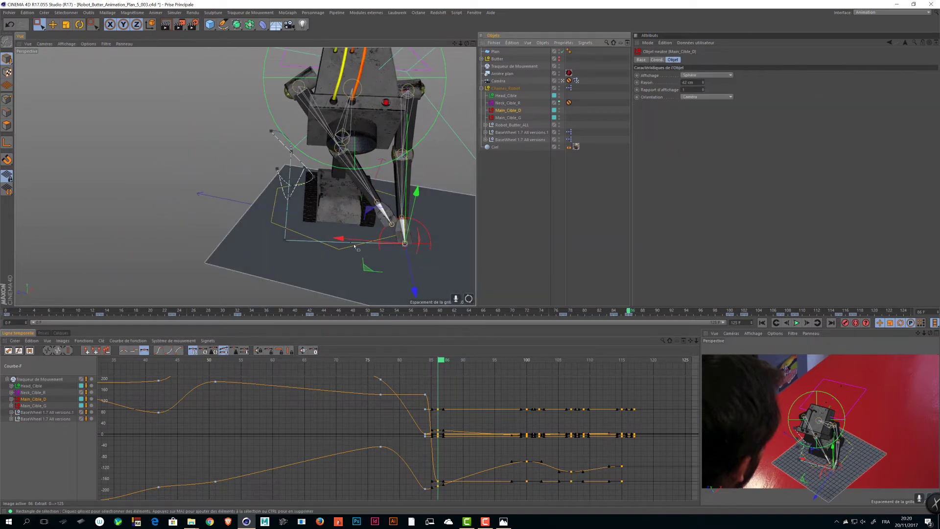
{"action": "left_click", "coordinate": [25, 400]}
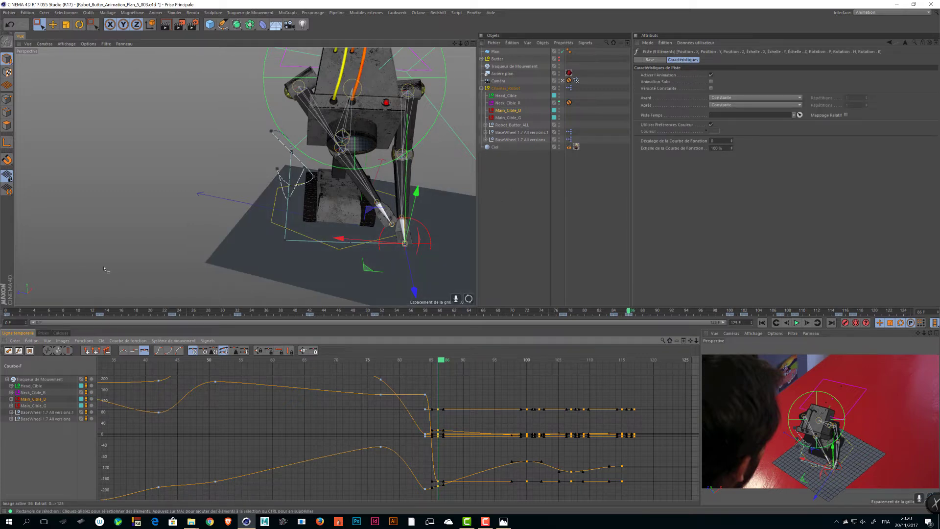
{"action": "left_click", "coordinate": [11, 399]}
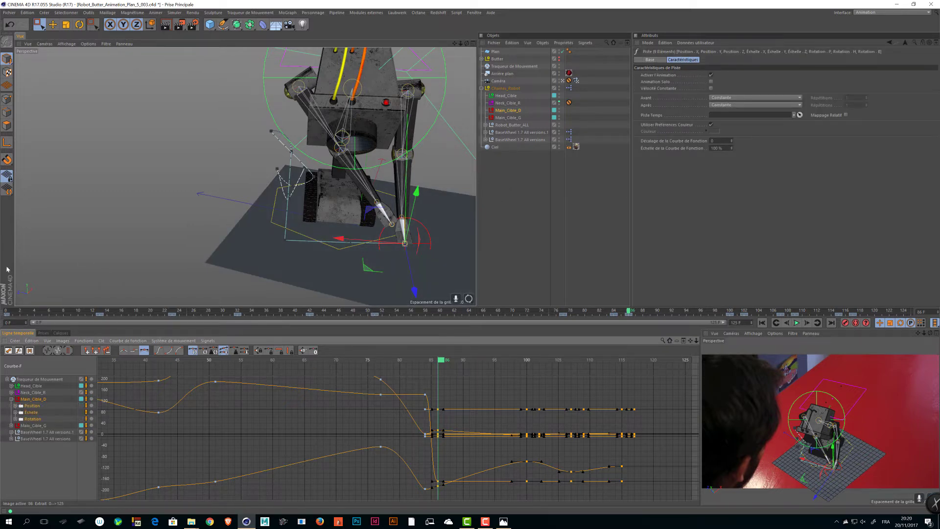
{"action": "left_click", "coordinate": [16, 407]}
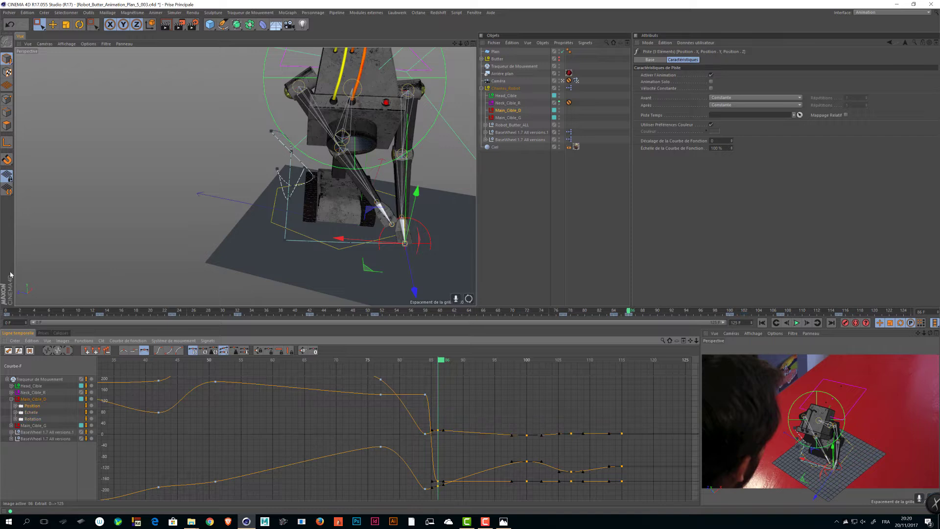
{"action": "left_click", "coordinate": [15, 405]}
{"action": "left_click", "coordinate": [32, 413]}
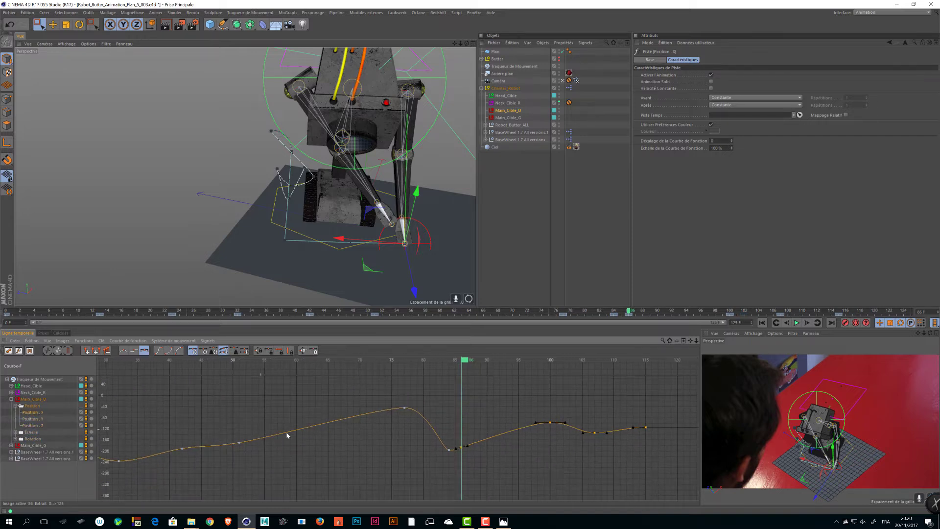
Try raising the last Position . X keys of Main_Cible_D as a group, and undo the change
{"action": "left_click_drag", "start_coordinate": [453, 490], "coordinate": [441, 488]}
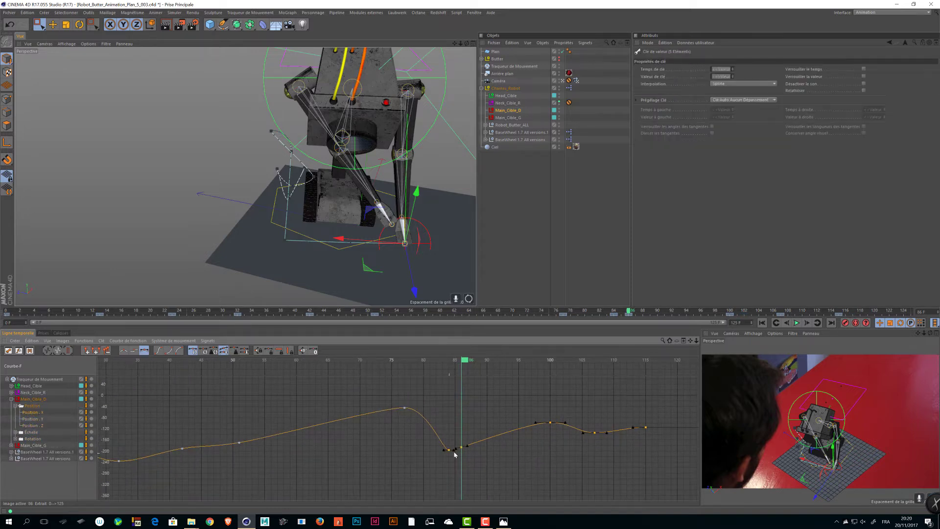
{"action": "left_click_drag", "start_coordinate": [462, 446], "coordinate": [468, 411]}
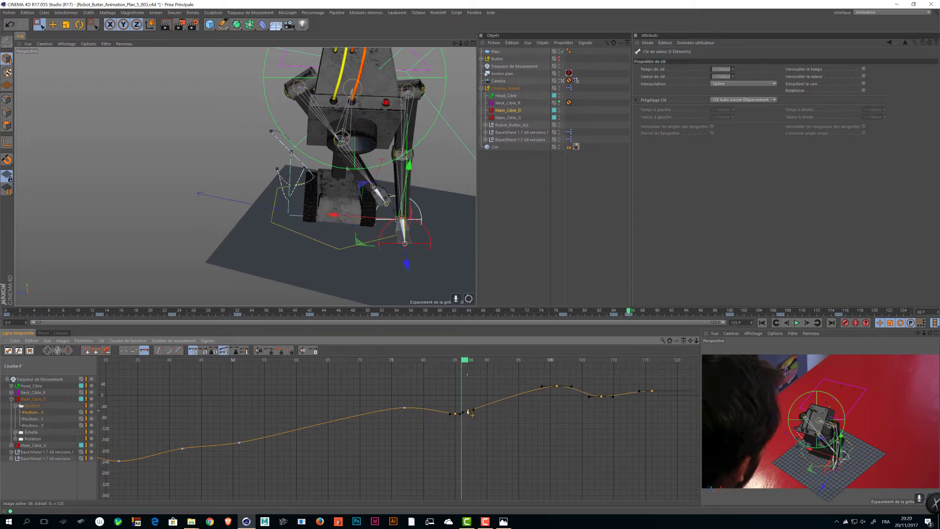
{"action": "key", "text": "ctrl+z"}
Isolate the Position . Z curve of Main_Cible_D and raise its keys from frame 86 onward level with the preceding keys
{"action": "left_click", "coordinate": [47, 419]}
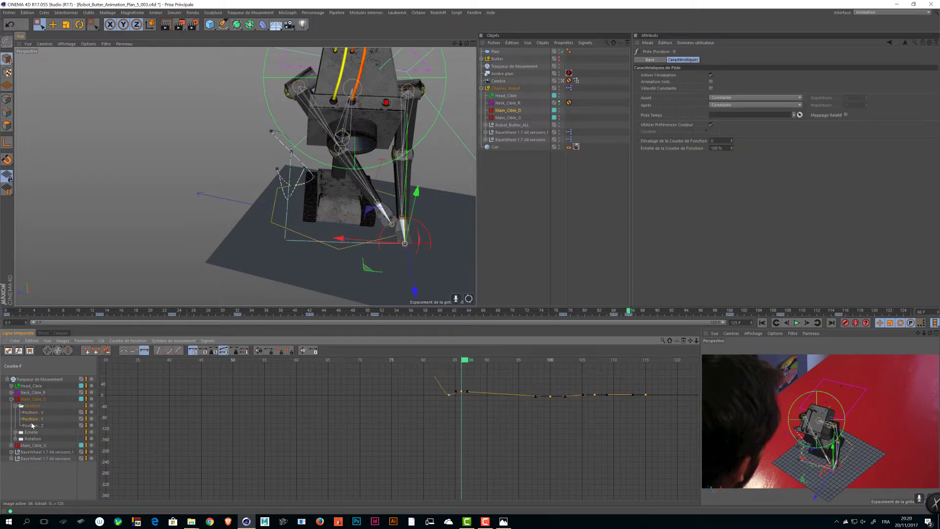
{"action": "middle_click_drag", "start_coordinate": [580, 426], "coordinate": [421, 454], "text": "alt"}
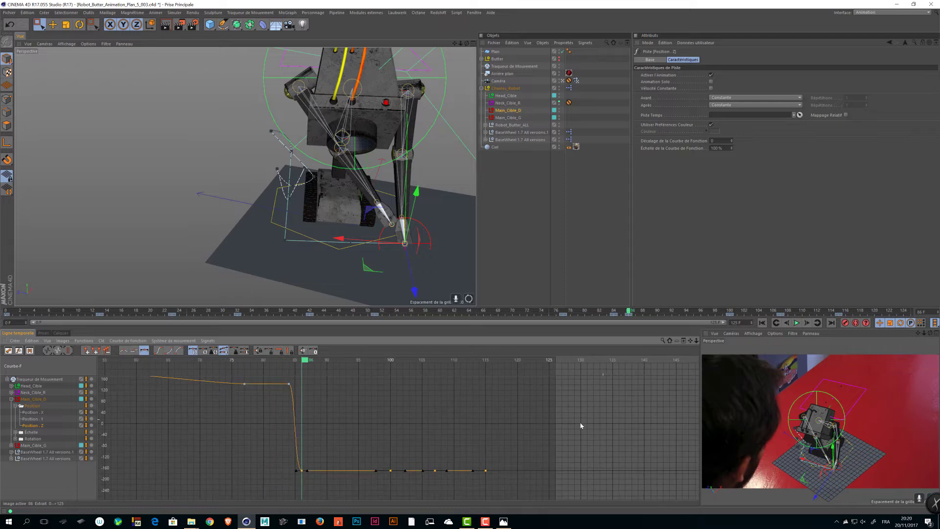
{"action": "left_click_drag", "start_coordinate": [345, 489], "coordinate": [345, 490]}
{"action": "middle_click_drag", "start_coordinate": [279, 457], "coordinate": [313, 485], "text": "alt"}
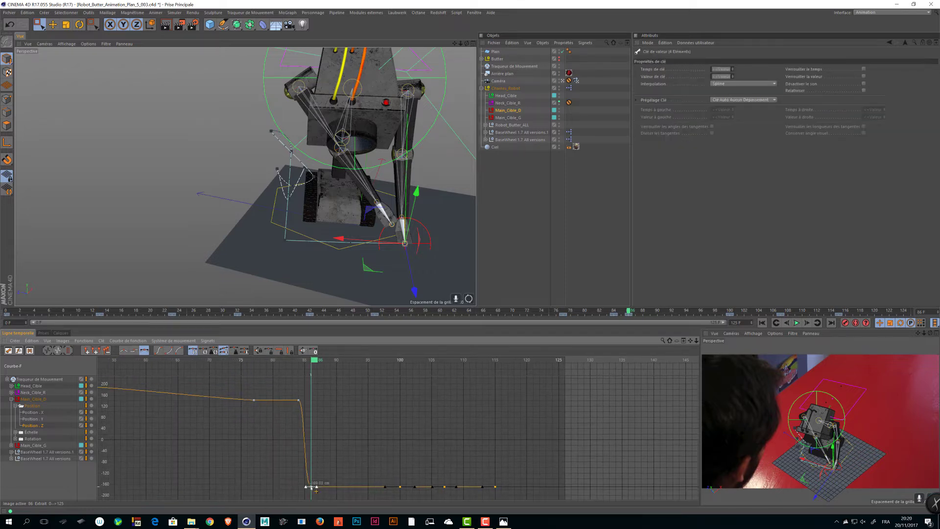
{"action": "left_click_drag", "start_coordinate": [312, 488], "coordinate": [317, 408]}
{"action": "mouse_move", "coordinate": [298, 215]}
{"action": "left_mouse_down", "text": "alt"}
{"action": "mouse_move", "coordinate": [372, 206]}
{"action": "mouse_move", "coordinate": [342, 218]}
{"action": "mouse_move", "coordinate": [289, 213]}
{"action": "left_mouse_up", "text": "alt"}
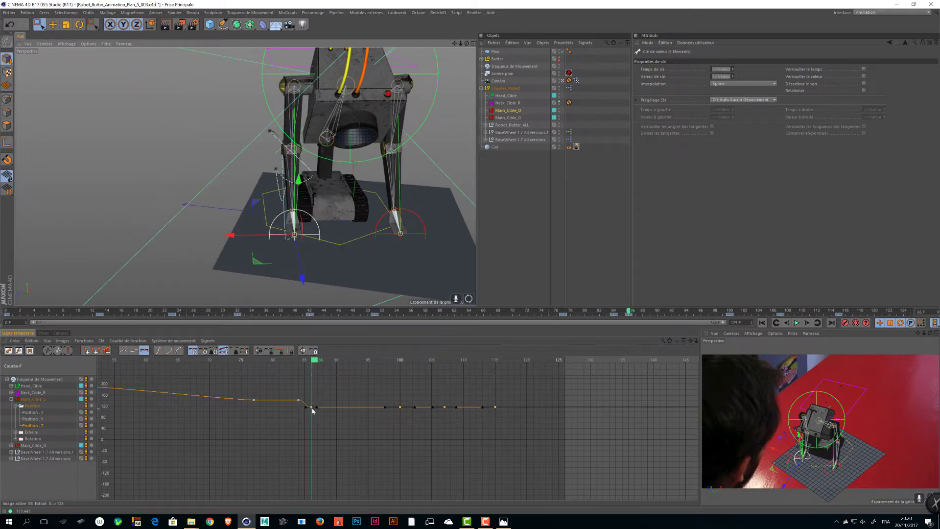
{"action": "left_click_drag", "start_coordinate": [312, 410], "coordinate": [314, 402]}
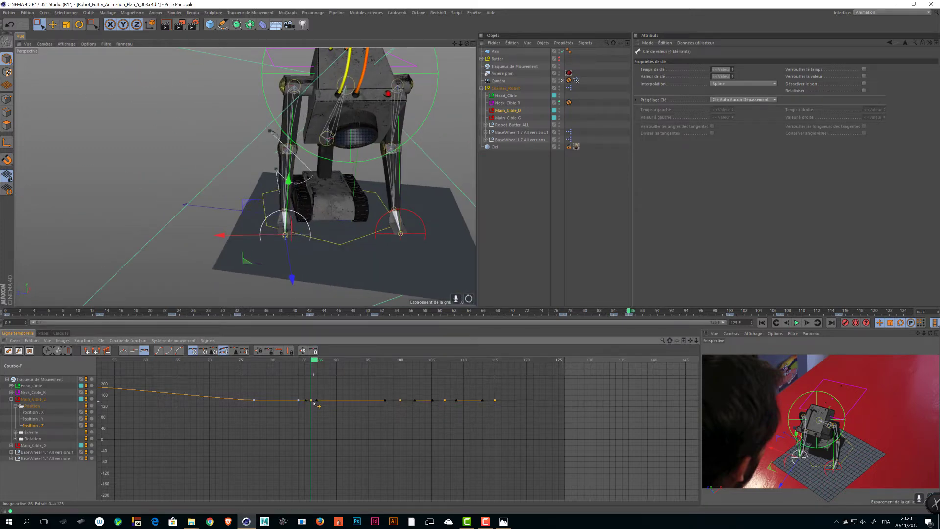
Play back the revised hand animation, stop at frame 81 and select Main_Cible_D and Main_Cible_G together
{"action": "left_click", "coordinate": [796, 323]}
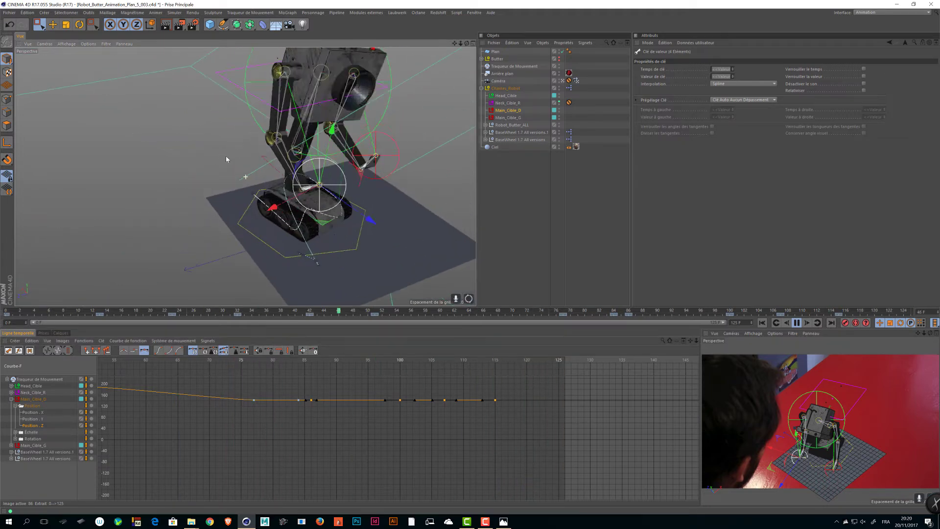
{"action": "key", "text": "9"}
{"action": "key", "text": "F8"}
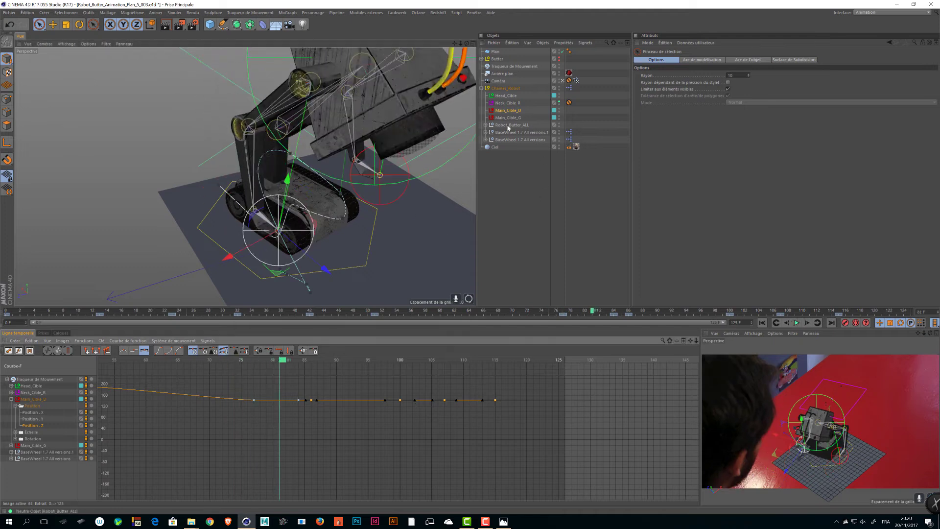
{"action": "left_click", "coordinate": [508, 118], "text": "ctrl"}
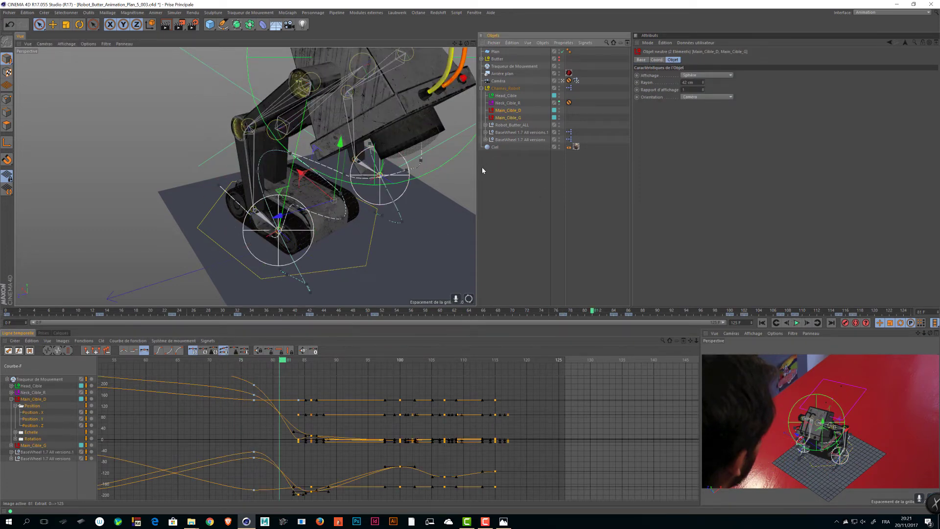
Shift Main_Cible_D's keys from frame 84 onward two frames earlier and play back the animation to check the hand offset
{"action": "left_click", "coordinate": [508, 110]}
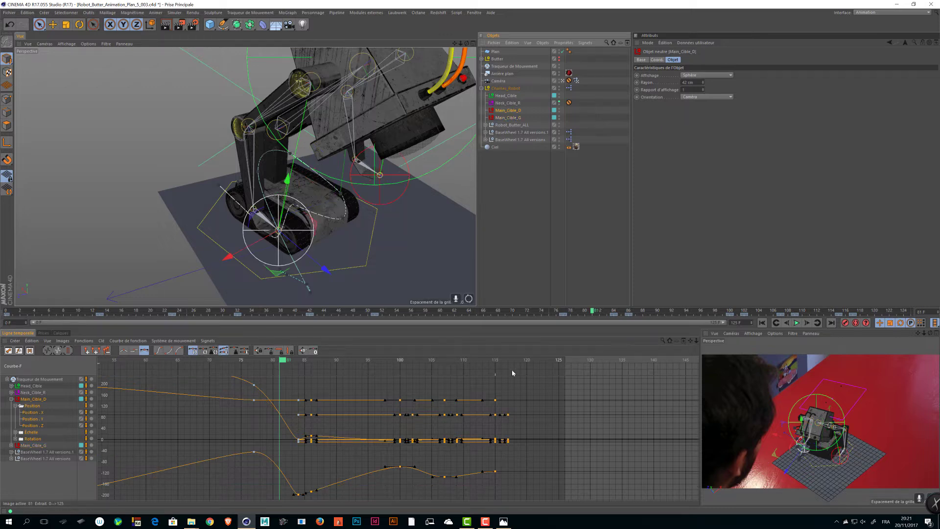
{"action": "left_click_drag", "start_coordinate": [554, 392], "coordinate": [308, 455]}
{"action": "left_click_drag", "start_coordinate": [299, 512], "coordinate": [287, 495]}
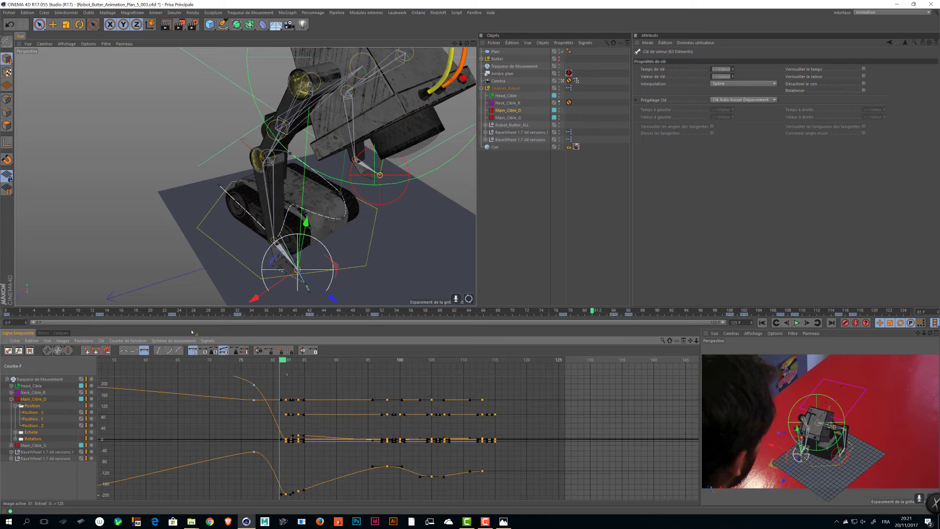
{"action": "key", "text": "F8"}
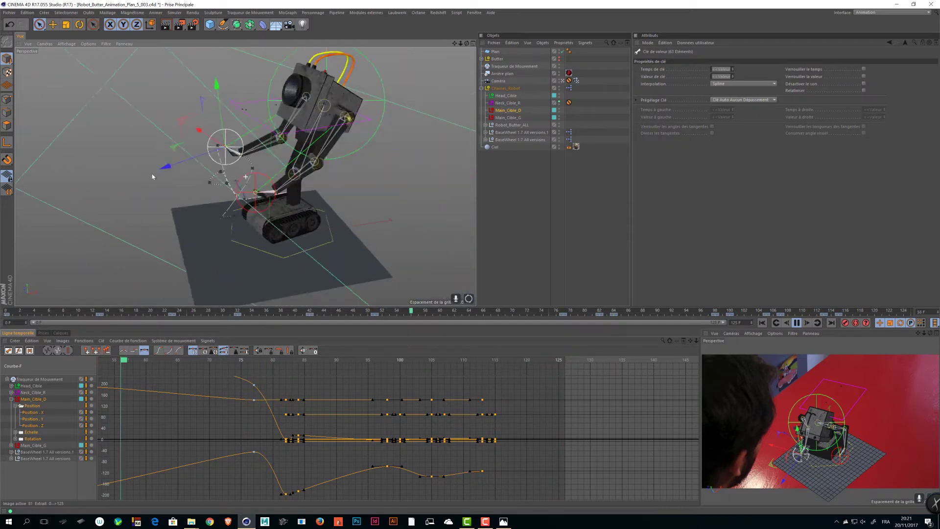
{"action": "middle_click_drag", "start_coordinate": [226, 195], "coordinate": [253, 193], "text": "alt"}
{"action": "key", "text": "F8"}
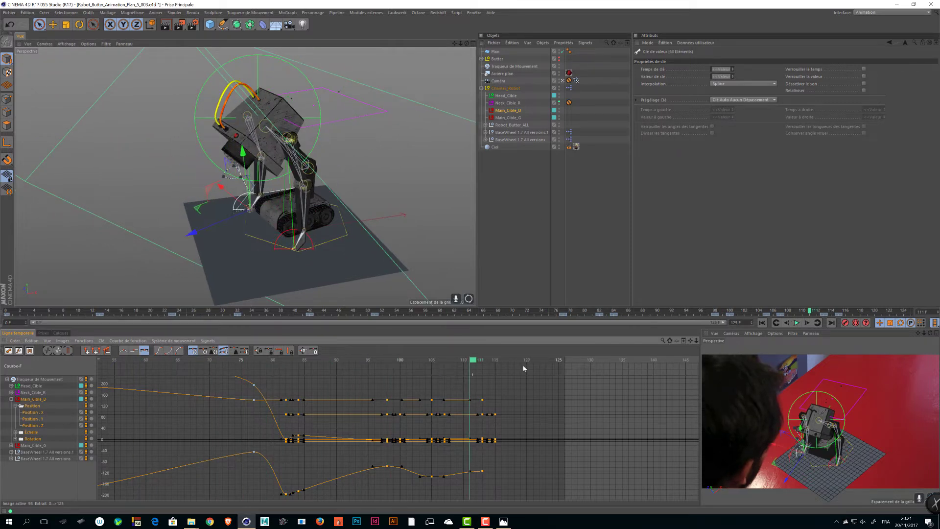
Select Main_Cible_D and Main_Cible_G together, then reposition and key both hands at frames 120 and 125
{"action": "left_click", "coordinate": [513, 148]}
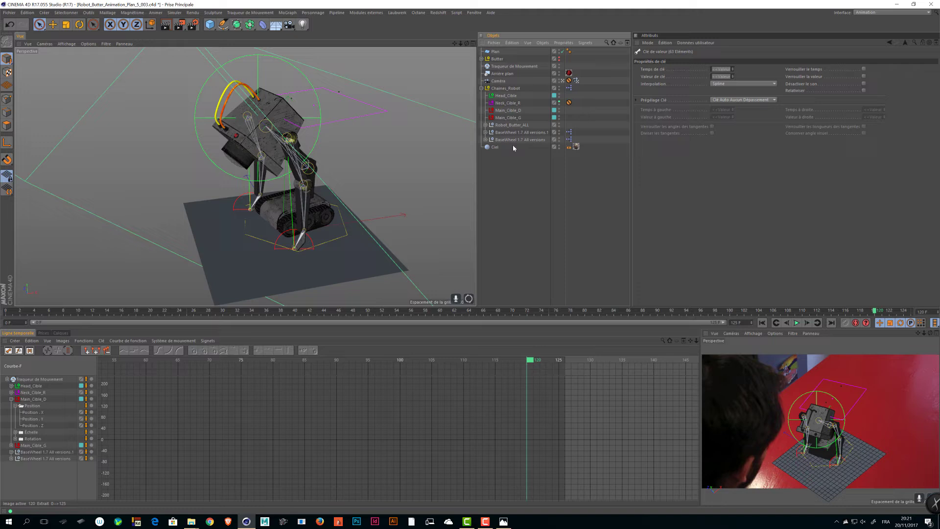
{"action": "left_click", "coordinate": [508, 119]}
{"action": "left_click", "coordinate": [508, 111], "text": "ctrl"}
{"action": "left_click_drag", "start_coordinate": [528, 374], "coordinate": [335, 242], "text": "ctrl"}
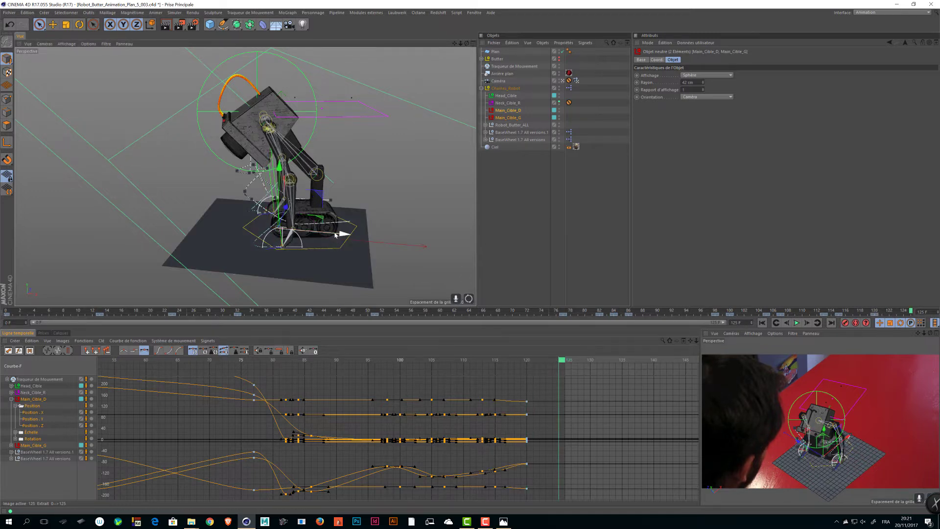
{"action": "mouse_move", "coordinate": [335, 235]}
{"action": "left_mouse_down"}
{"action": "mouse_move", "coordinate": [328, 234]}
{"action": "mouse_move", "coordinate": [412, 239]}
{"action": "mouse_move", "coordinate": [381, 236]}
{"action": "mouse_move", "coordinate": [329, 265]}
{"action": "left_mouse_up"}
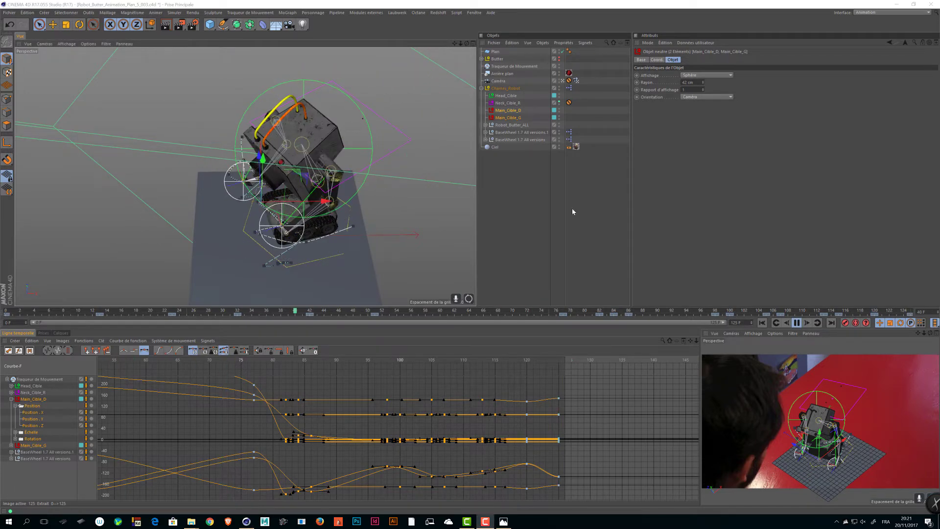
Play back the animation and examine how both hands slide on the ground plane, stopping at frame 80
{"action": "left_click_drag", "start_coordinate": [191, 222], "coordinate": [250, 194], "text": "alt"}
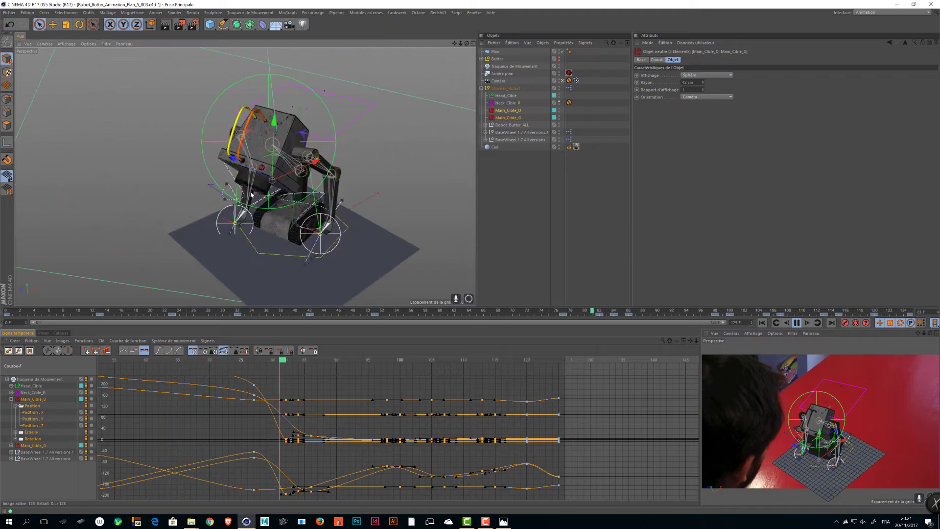
{"action": "middle_click_drag", "start_coordinate": [250, 195], "coordinate": [248, 173], "text": "alt"}
{"action": "right_click_drag", "start_coordinate": [249, 173], "coordinate": [282, 201], "text": "alt"}
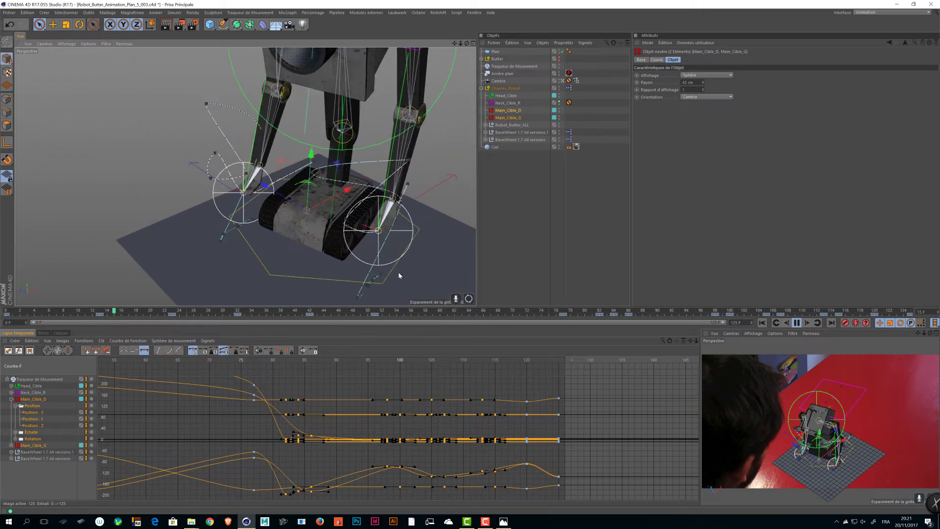
{"action": "middle_click_drag", "start_coordinate": [399, 275], "coordinate": [369, 232], "text": "alt"}
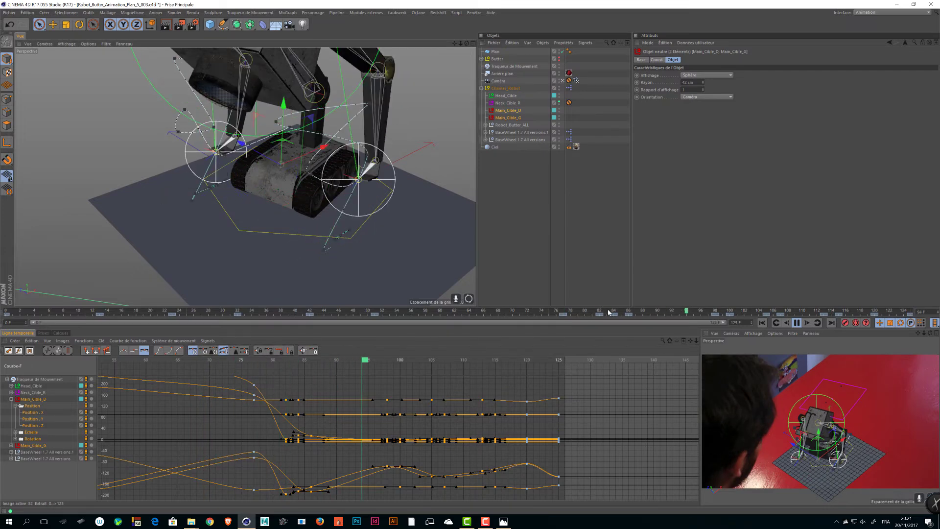
{"action": "right_click_drag", "start_coordinate": [421, 451], "coordinate": [442, 423], "text": "alt"}
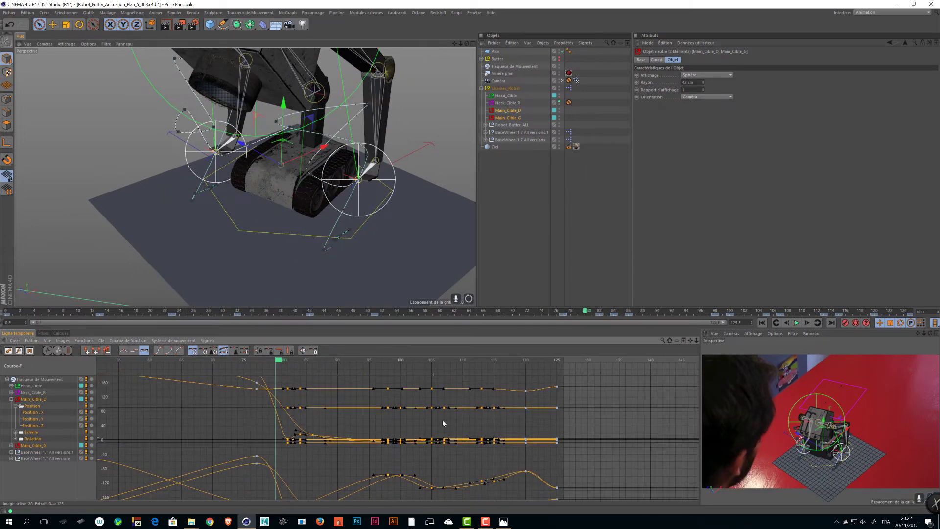
Enlarge the timeline, raise both hands' Position . X keys at frame 125 to about -97, and bring their Position . Z keys closer to the preceding keys
{"action": "left_click_drag", "start_coordinate": [325, 307], "coordinate": [325, 204]}
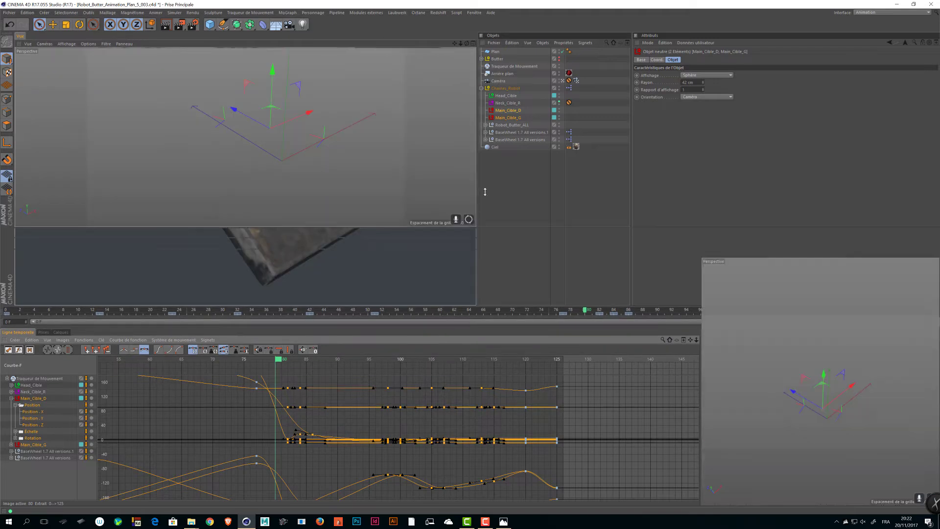
{"action": "middle_click_drag", "start_coordinate": [551, 334], "coordinate": [440, 255], "text": "alt"}
{"action": "right_click_drag", "start_coordinate": [440, 254], "coordinate": [447, 283], "text": "alt"}
{"action": "middle_click_drag", "start_coordinate": [448, 284], "coordinate": [505, 319], "text": "alt"}
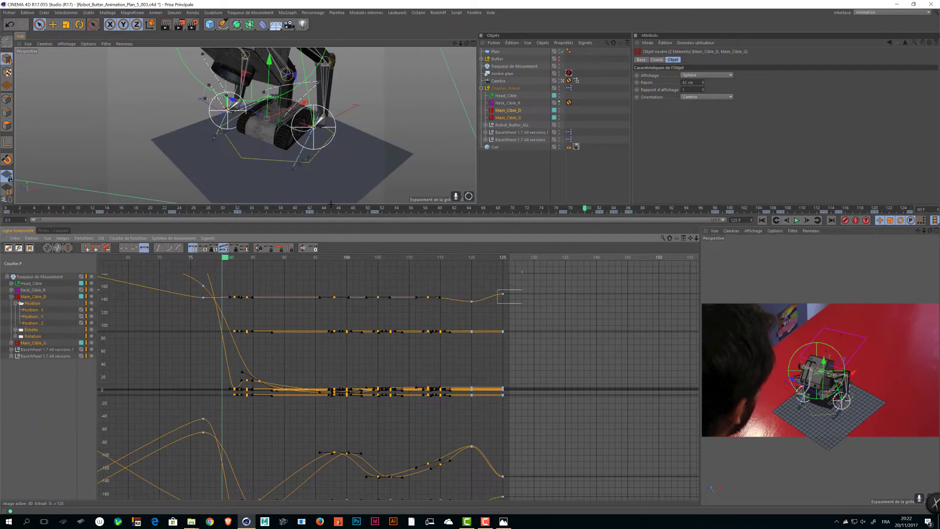
{"action": "left_click_drag", "start_coordinate": [522, 302], "coordinate": [509, 299]}
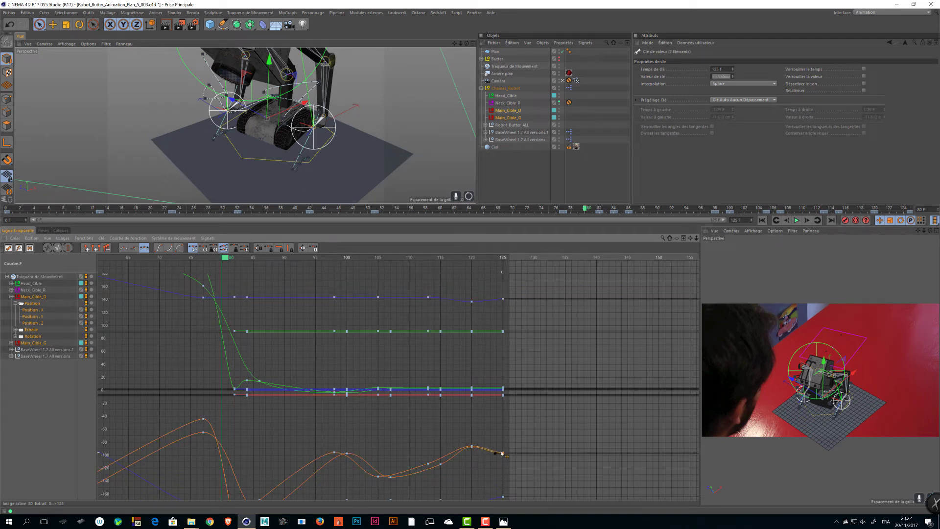
{"action": "middle_click_drag", "start_coordinate": [526, 471], "coordinate": [531, 381], "text": "alt"}
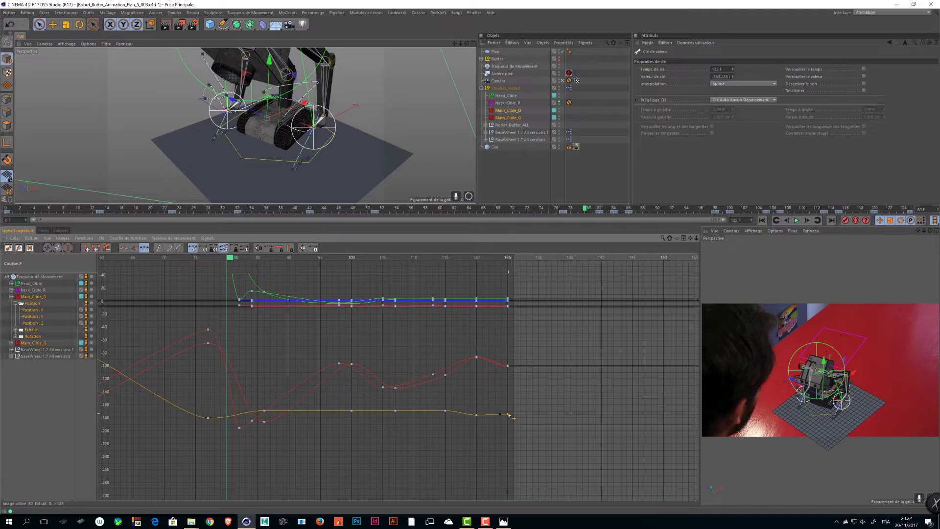
Select the ground plane and play back the animation to check the hands' final slide, stopping at frame 116
{"action": "middle_click_drag", "start_coordinate": [357, 160], "coordinate": [359, 179], "text": "alt"}
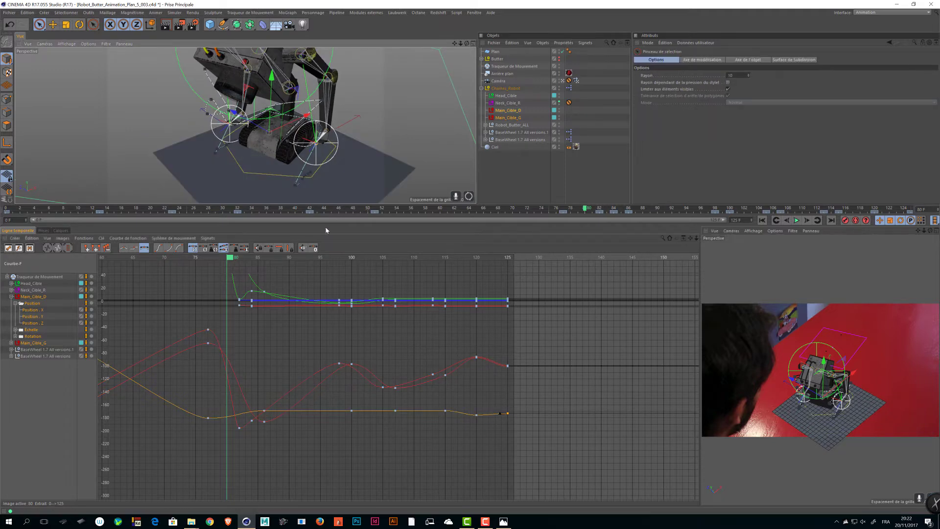
{"action": "left_click", "coordinate": [293, 167]}
{"action": "key", "text": "F8"}
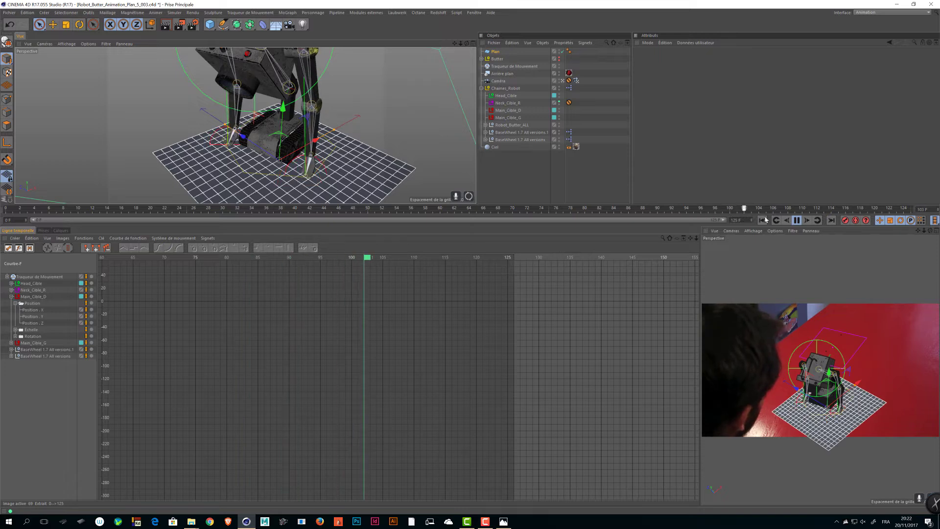
{"action": "left_click_drag", "start_coordinate": [764, 218], "coordinate": [477, 220]}
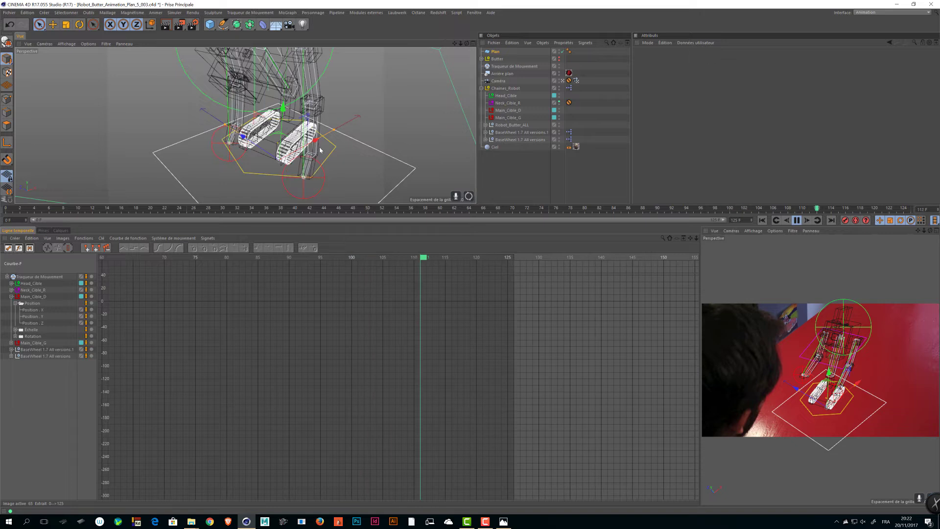
{"action": "key", "text": "F8"}
Select both hand targets, lower their frame 120 Position . X keys to about -100 and flatten the Position . Z keys at that frame
{"action": "left_click", "coordinate": [509, 117]}
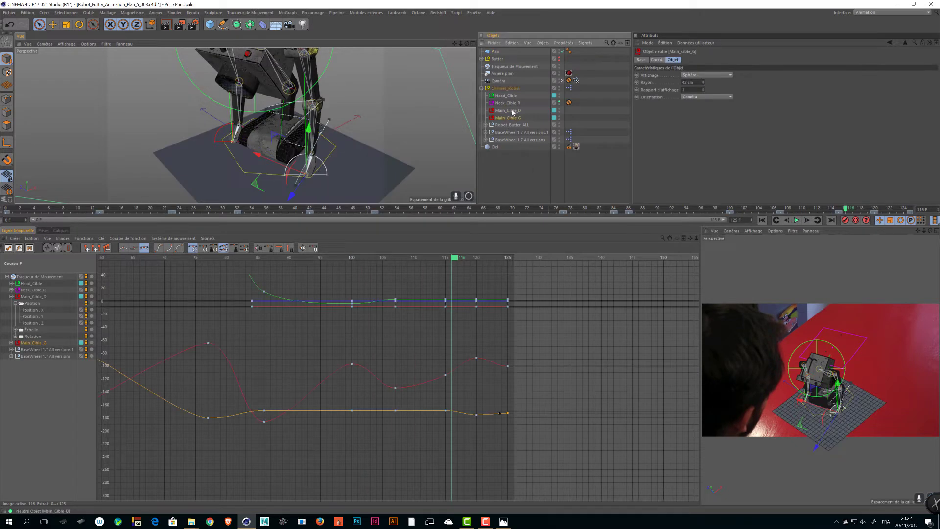
{"action": "left_click_drag", "start_coordinate": [506, 351], "coordinate": [472, 361]}
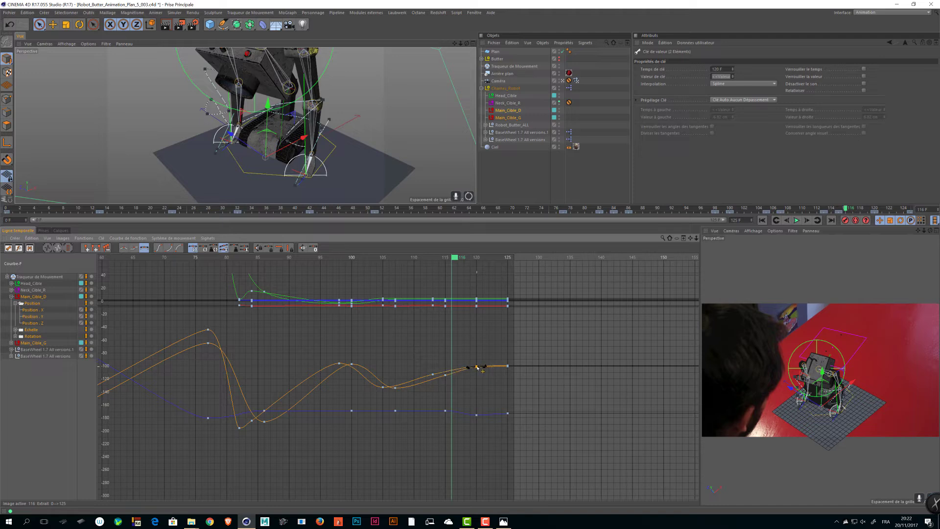
{"action": "middle_click_drag", "start_coordinate": [522, 306], "coordinate": [525, 408], "text": "alt"}
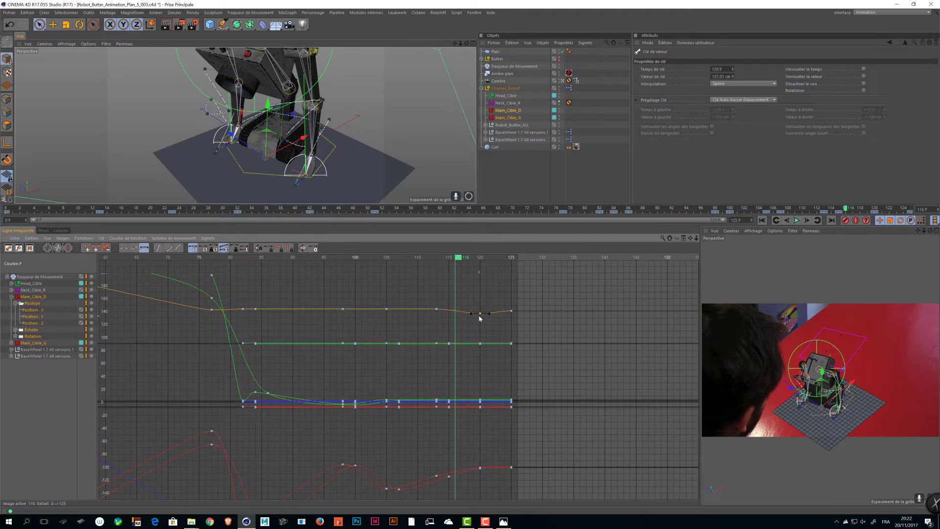
{"action": "middle_click_drag", "start_coordinate": [465, 372], "coordinate": [504, 138], "text": "alt"}
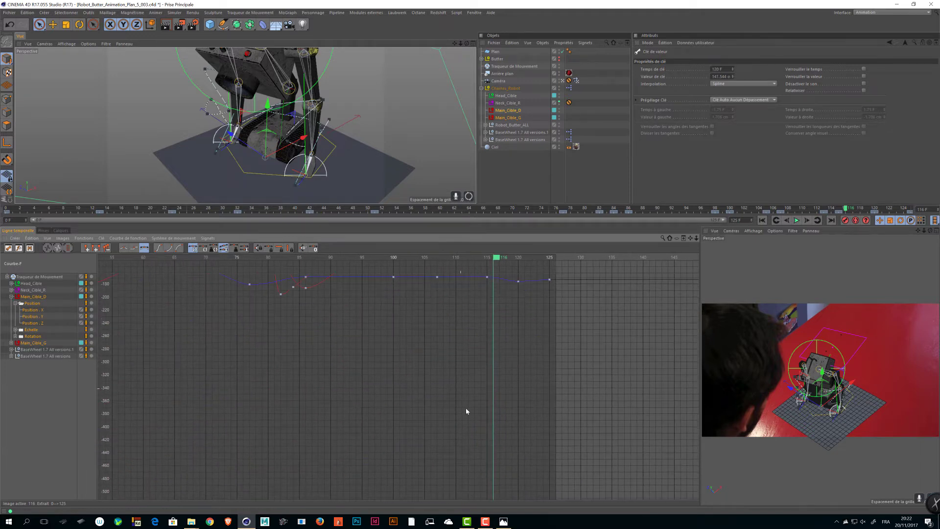
{"action": "middle_click_drag", "start_coordinate": [534, 271], "coordinate": [477, 395], "text": "alt"}
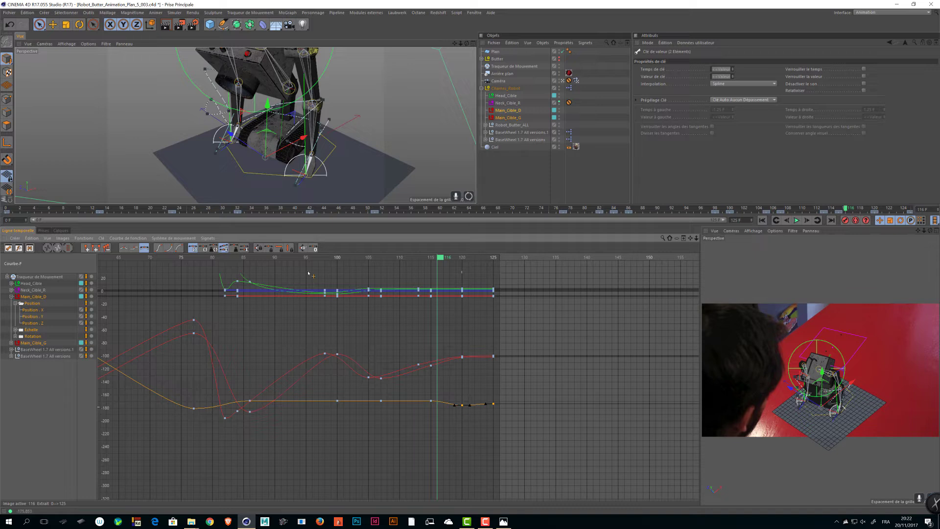
{"action": "left_click", "coordinate": [462, 404]}
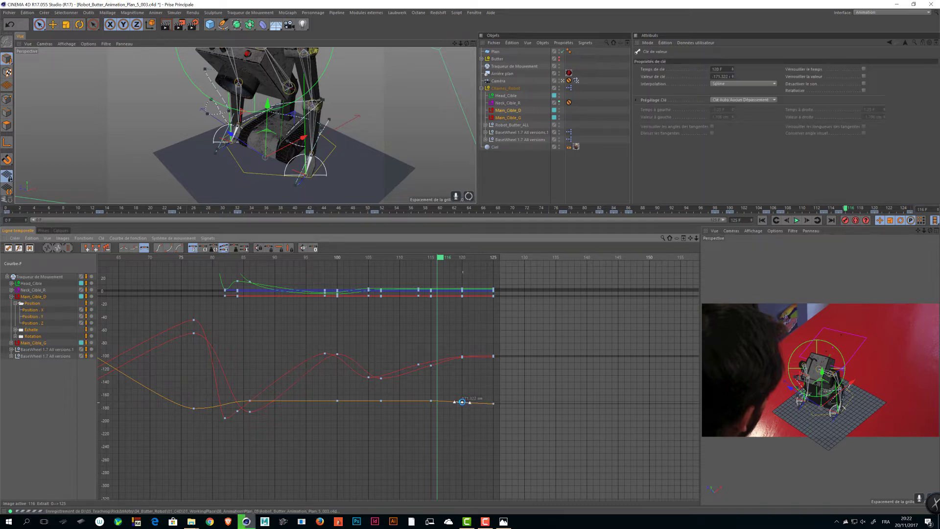
Play back the smoothed hand animation with nothing selected and stop at frame 123
{"action": "key", "text": "F8"}
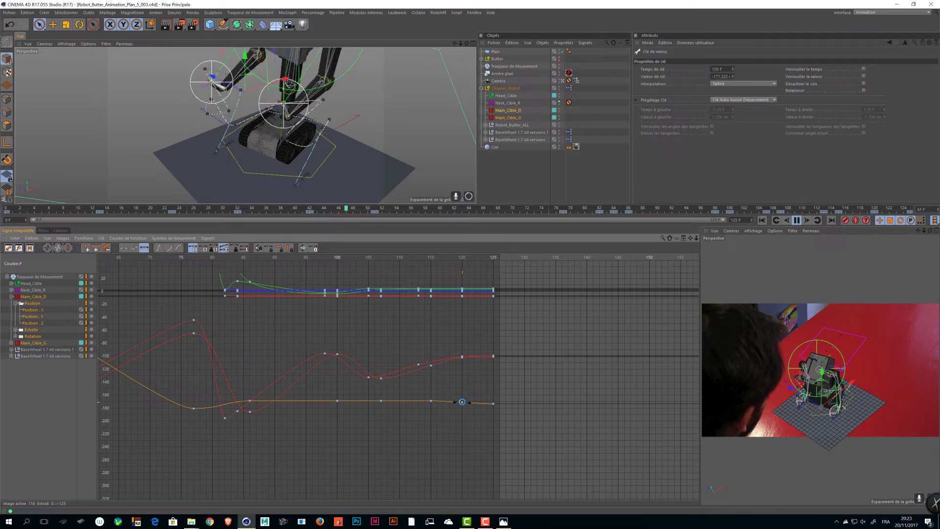
{"action": "left_click", "coordinate": [520, 182]}
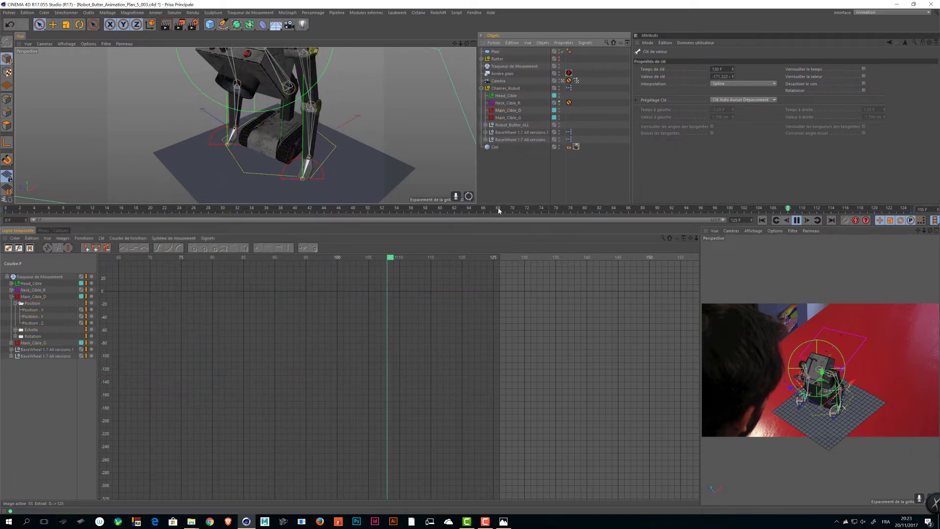
{"action": "key", "text": "F8"}
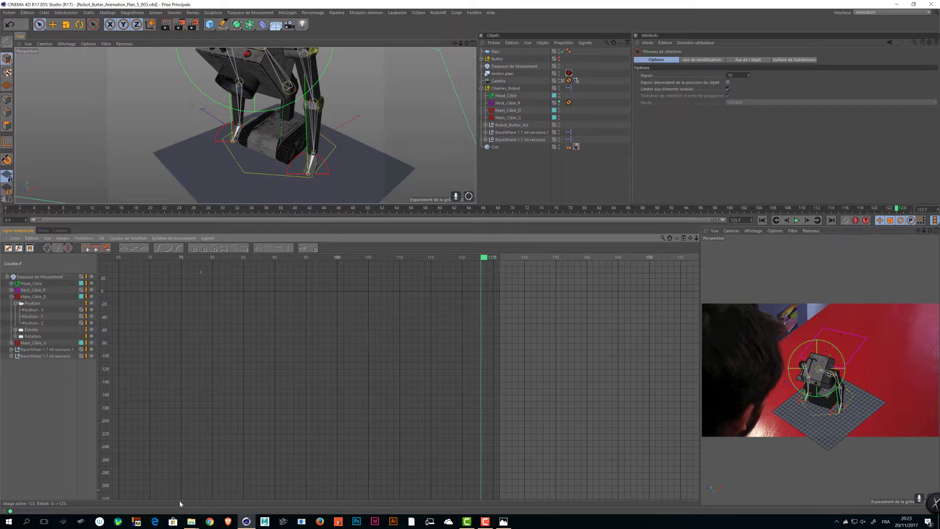
Switch to Microsoft Edge, search the web for "pass the butter" and open the "You pass butter." video
{"action": "left_click", "coordinate": [156, 521]}
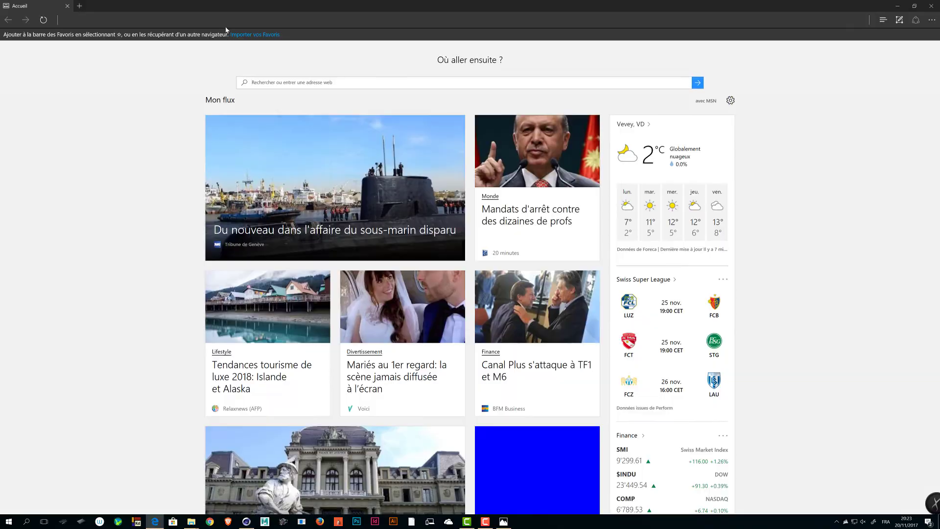
{"action": "left_click", "coordinate": [227, 22]}
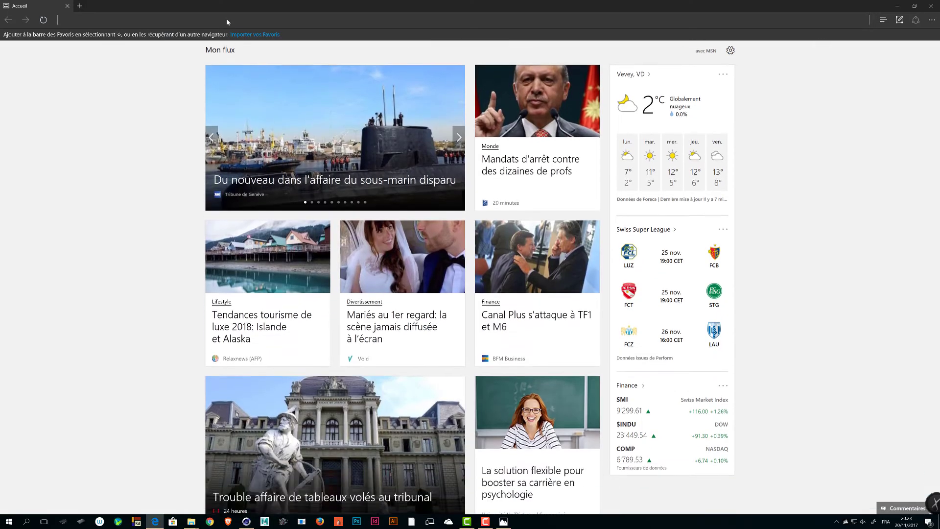
{"action": "type", "text": "pass the bu"}
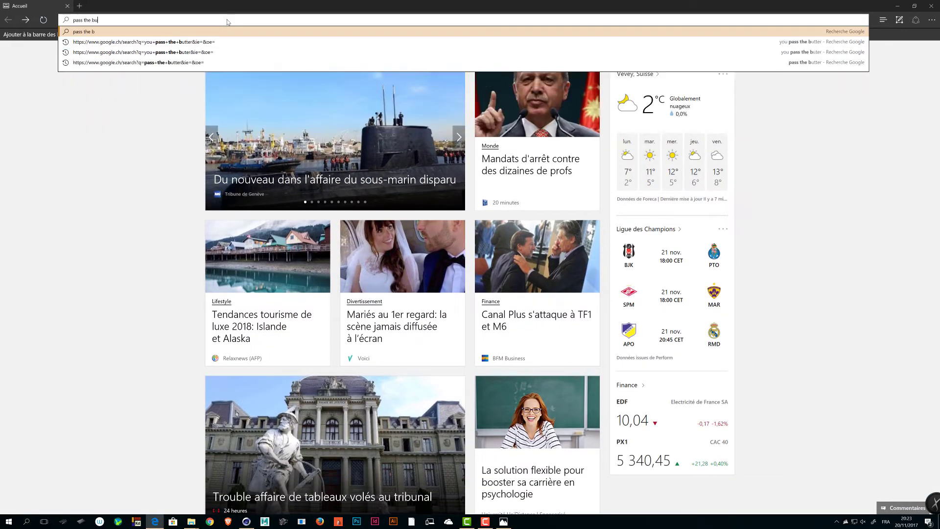
{"action": "type", "text": "tter"}
{"action": "key", "text": "Return"}
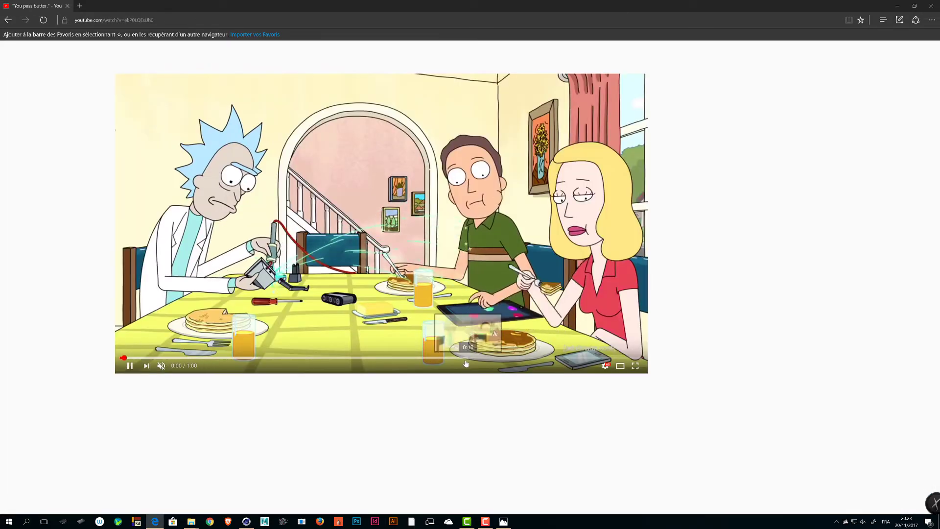
Skip the video to 0:40 and on to its closing shots, and pause at 0:59 to study the robot's slumped pose
{"action": "left_click", "coordinate": [466, 361]}
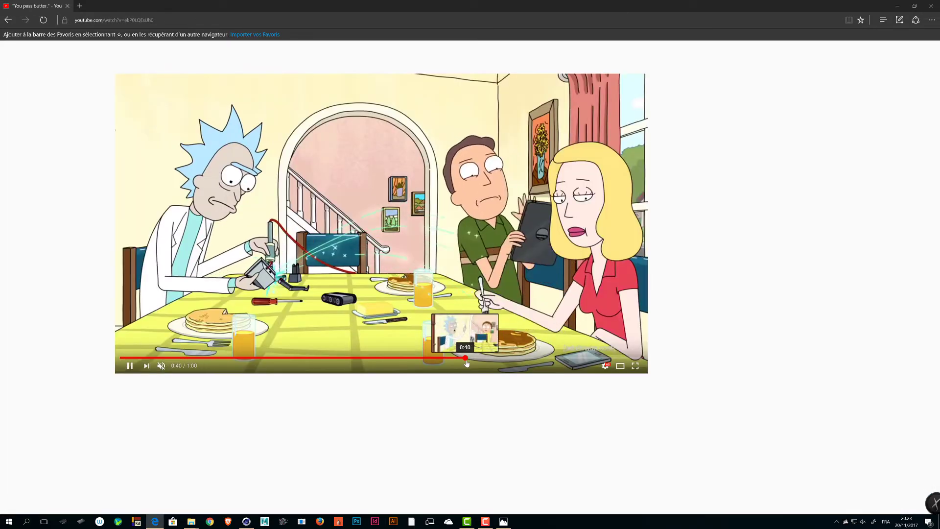
{"action": "left_click", "coordinate": [548, 360]}
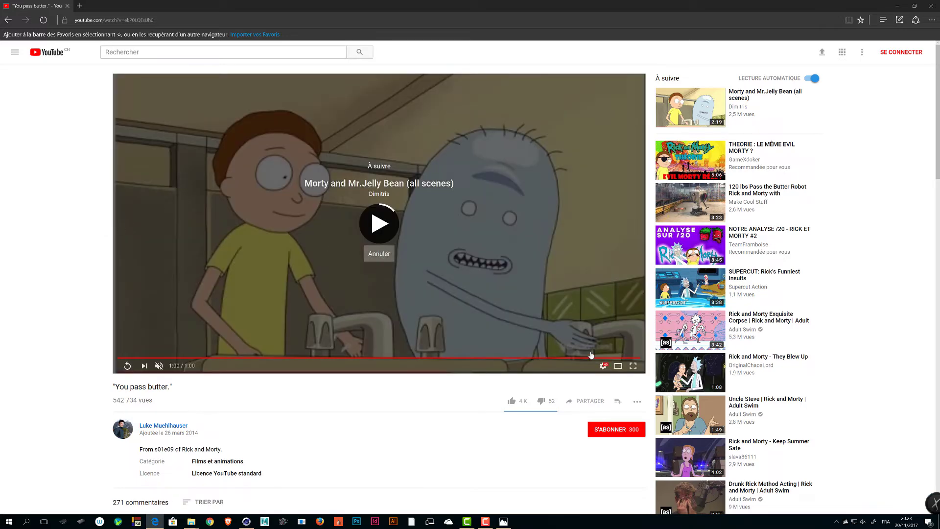
{"action": "left_click", "coordinate": [617, 358]}
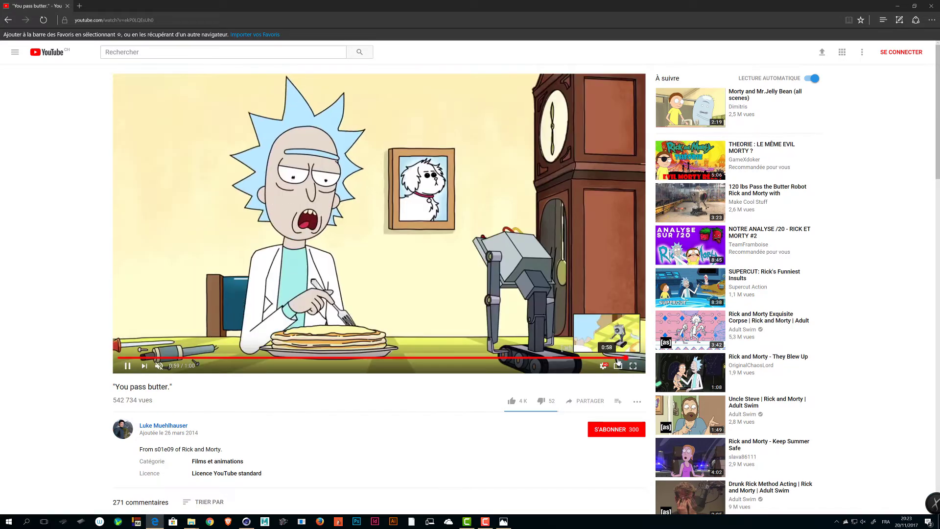
{"action": "left_click", "coordinate": [618, 358]}
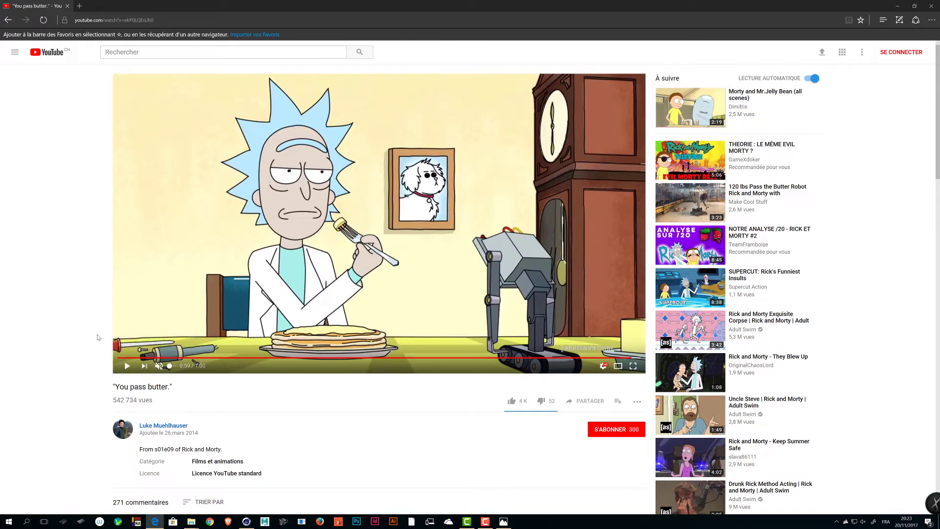
Browse the open windows to File Explorer and open the recent video plan_1_Animation_fram_Check_001_0355.mp4
{"action": "key", "text": "alt+Tab"}
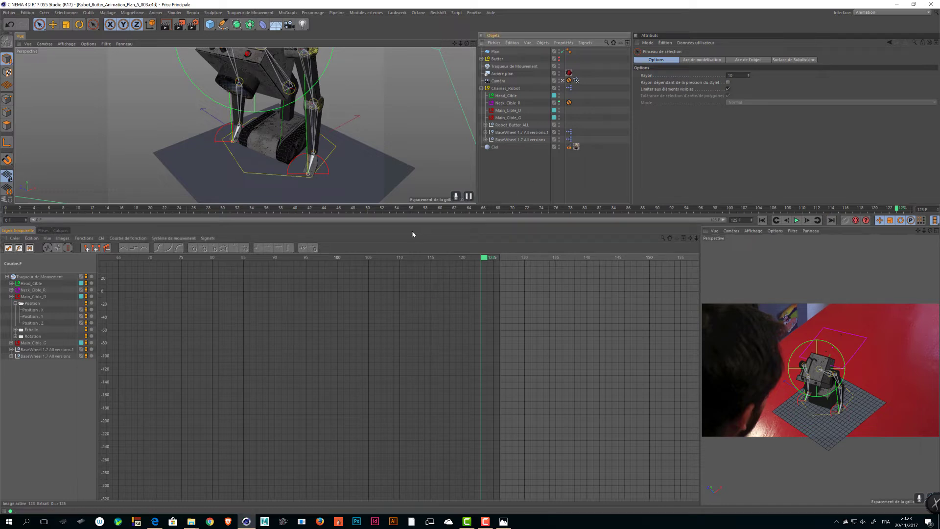
{"action": "key", "text": "alt+Tab"}
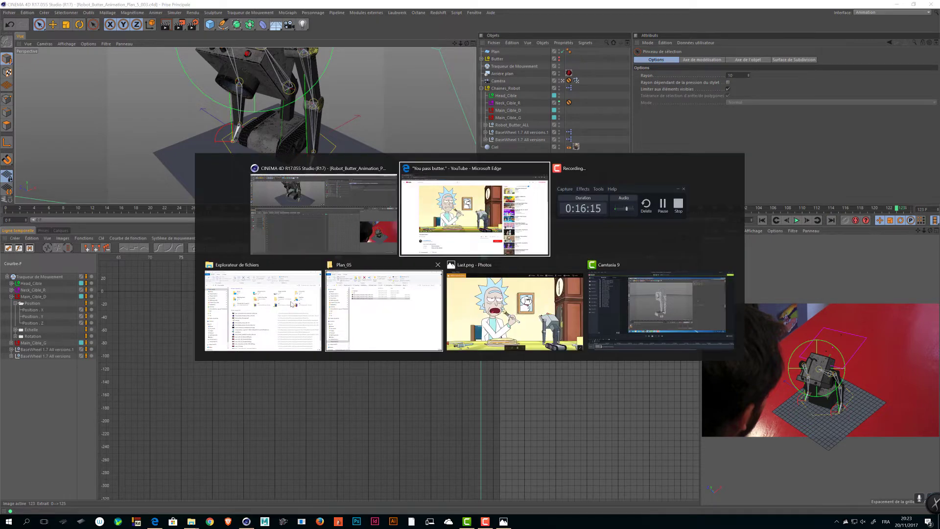
{"action": "left_click", "coordinate": [317, 312]}
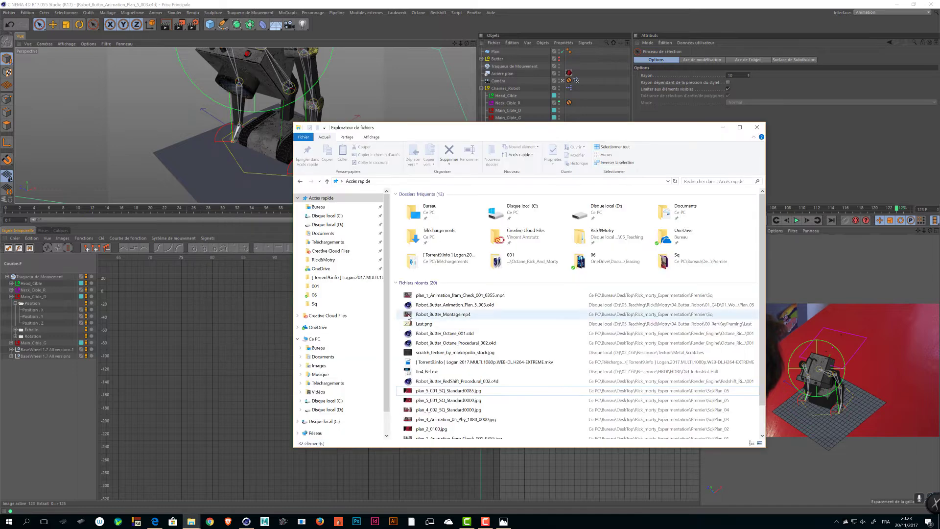
{"action": "key", "text": "alt+Tab"}
{"action": "left_click", "coordinate": [497, 323]}
{"action": "key", "text": "alt+Tab"}
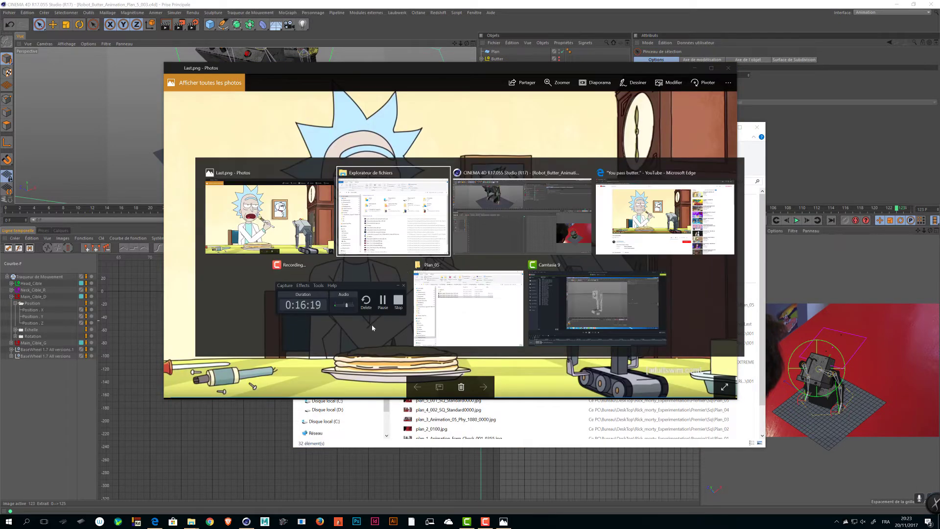
{"action": "left_click", "coordinate": [392, 330]}
{"action": "key", "text": "alt+Tab"}
{"action": "key", "text": "alt+Tab"}
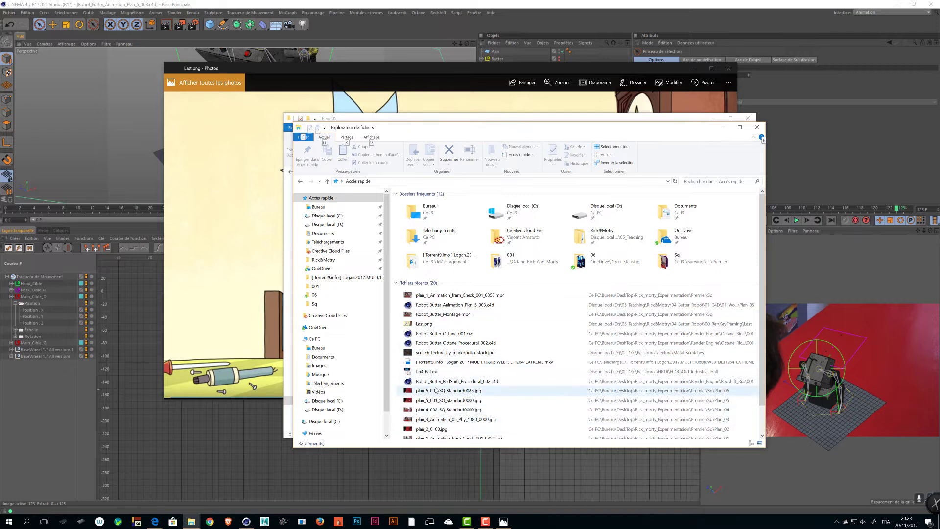
{"action": "left_click", "coordinate": [436, 295]}
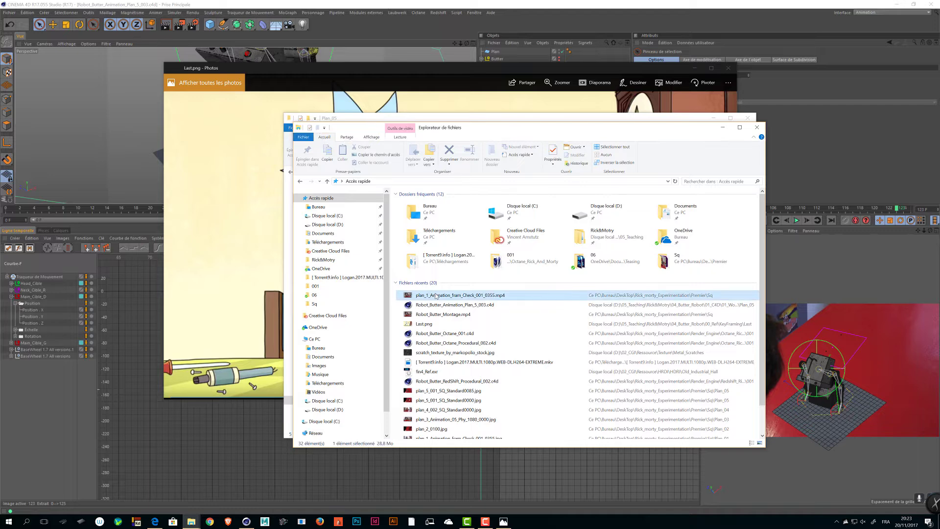
{"action": "double_click", "coordinate": [435, 295]}
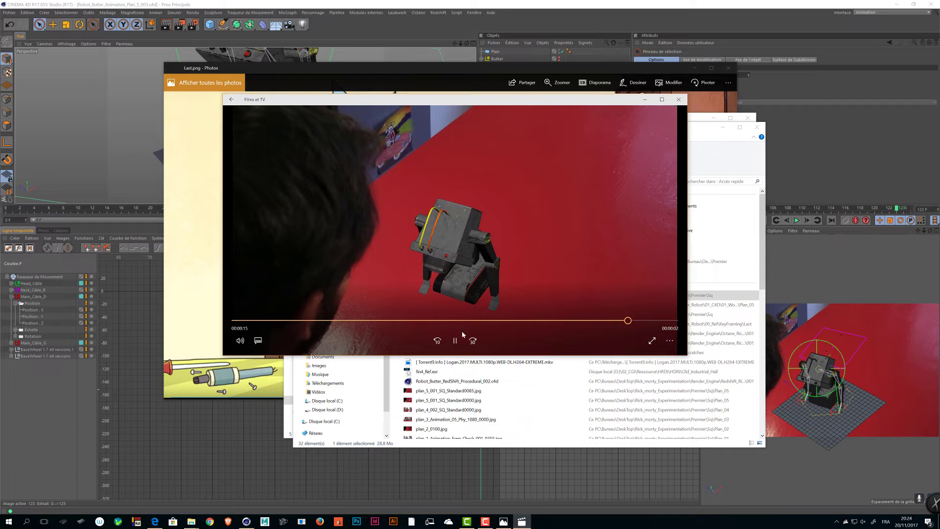
Pause the check video and scrub between the kitchen shot and the over-the-shoulder robot shot to compare the sequence
{"action": "left_click", "coordinate": [454, 343]}
{"action": "left_click", "coordinate": [540, 320]}
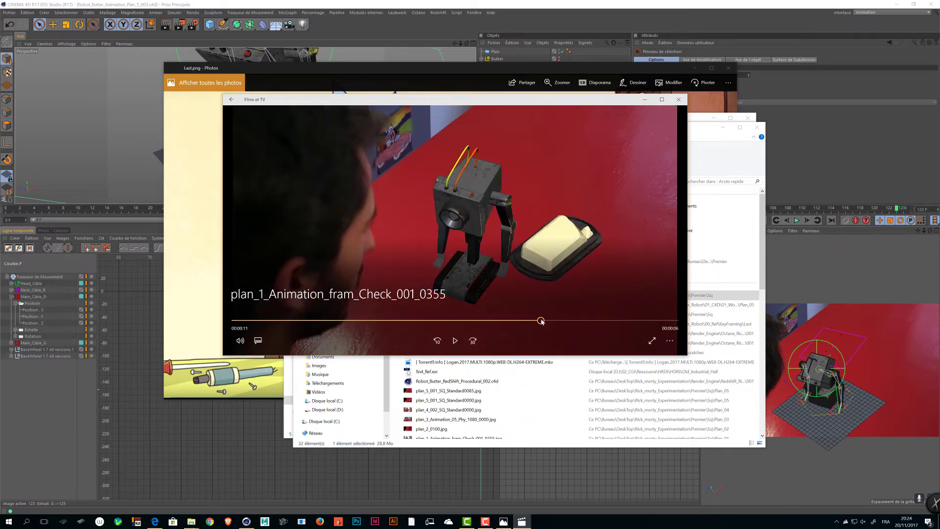
{"action": "left_click_drag", "start_coordinate": [552, 324], "coordinate": [510, 320]}
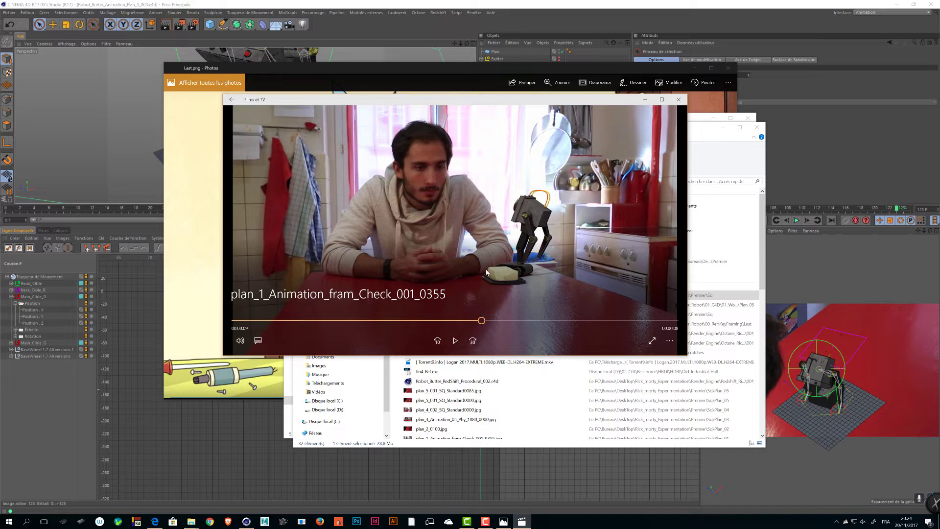
{"action": "left_click_drag", "start_coordinate": [486, 325], "coordinate": [581, 320]}
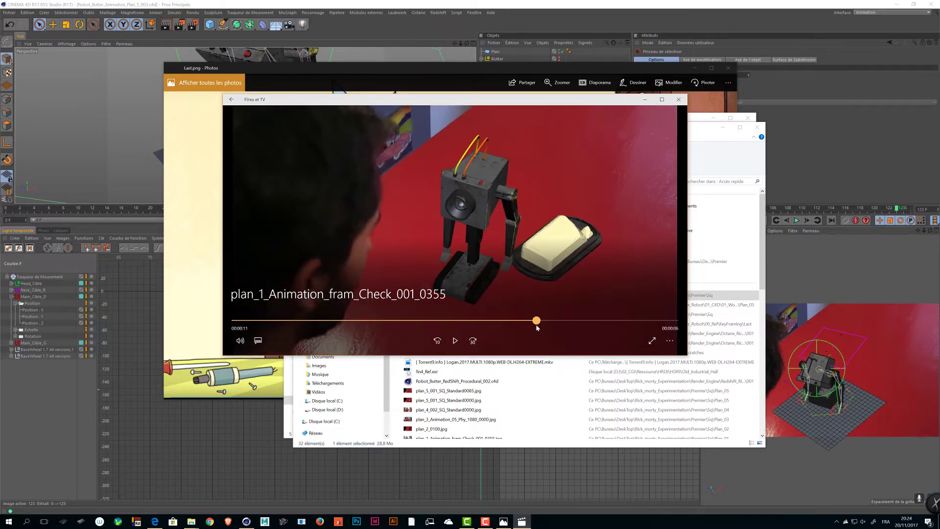
Return to Cinema 4D, play back the Plan 5 robot animation and stop at frame 60
{"action": "key", "text": "alt+Tab"}
{"action": "left_click", "coordinate": [491, 287]}
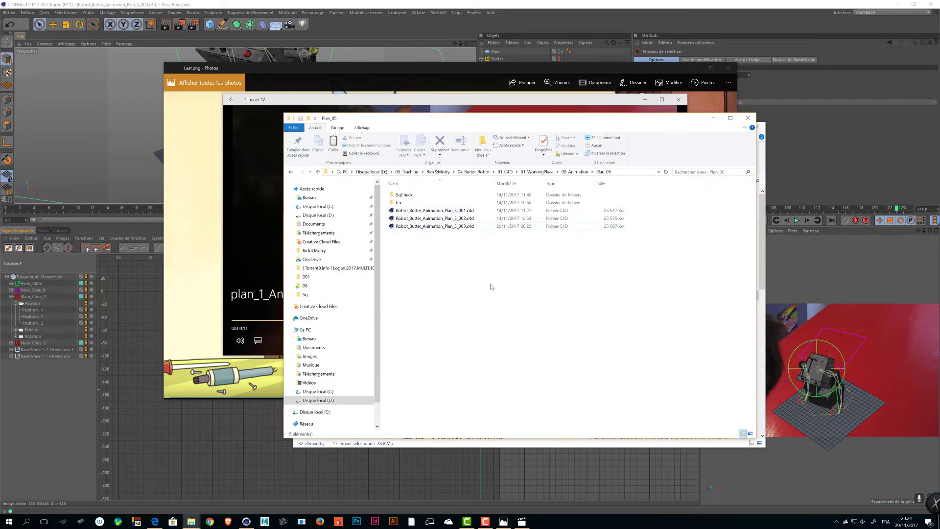
{"action": "left_click", "coordinate": [121, 263]}
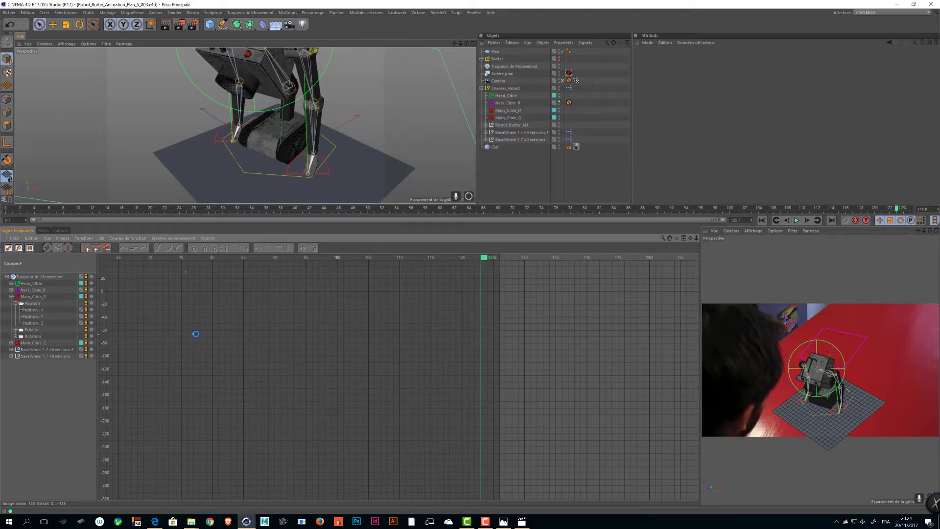
{"action": "left_click", "coordinate": [796, 220]}
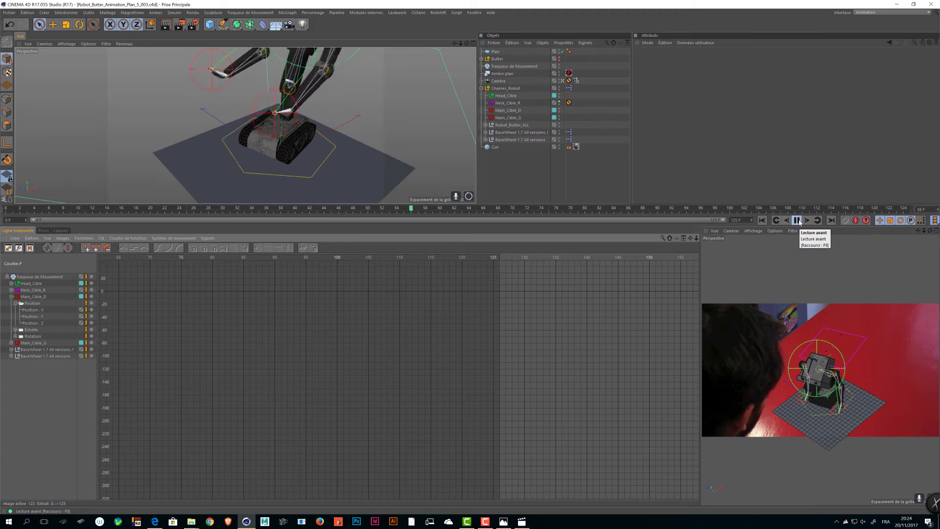
{"action": "left_click", "coordinate": [797, 220]}
Enlarge the perspective viewport by lowering its border with the timeline area
{"action": "left_click_drag", "start_coordinate": [599, 205], "coordinate": [589, 298]}
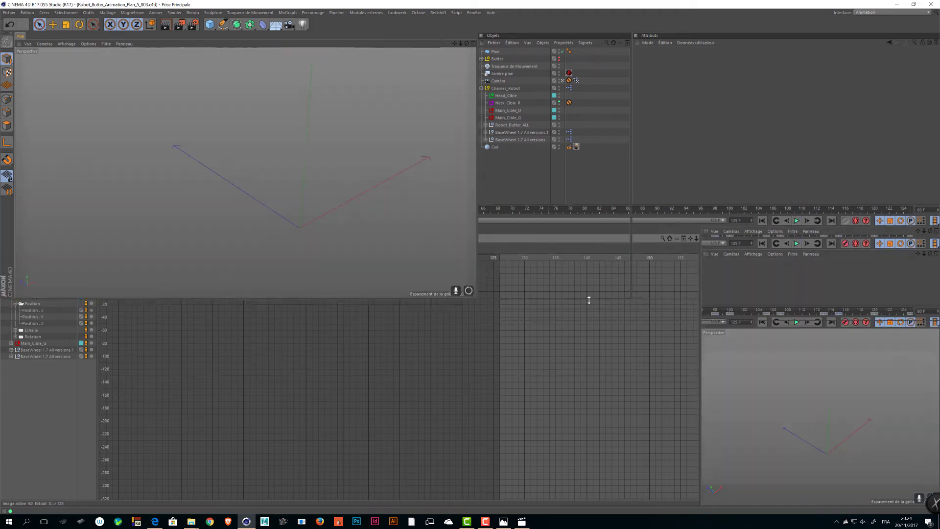
{"action": "key", "text": "v"}
{"action": "left_click", "coordinate": [403, 274]}
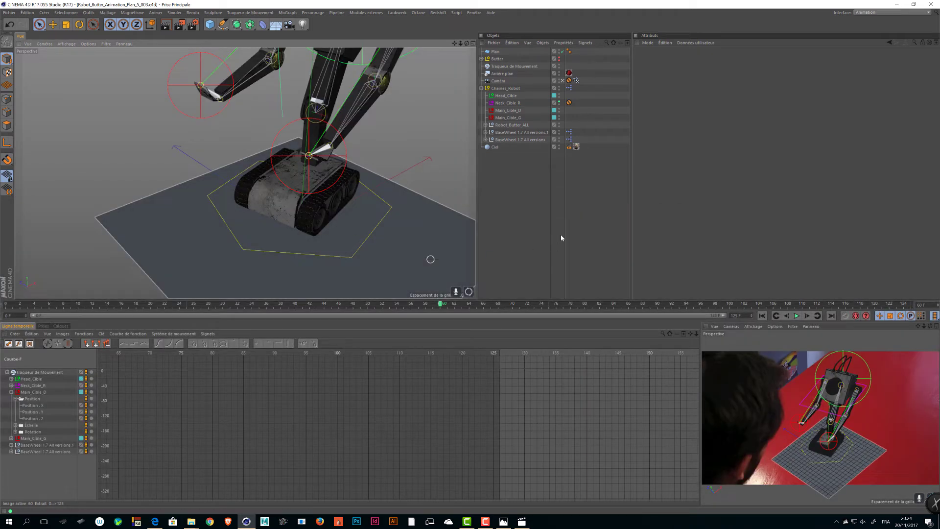
Switch to File Explorer, duplicate the Plan_04 folder inside 08_Animation and rename the copy Plan_06
{"action": "key", "text": "alt+Tab"}
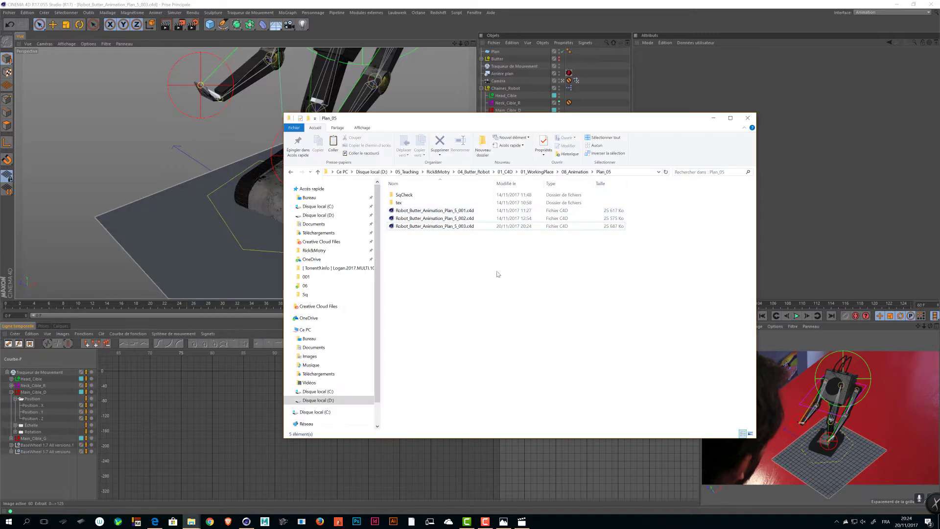
{"action": "left_click", "coordinate": [584, 171]}
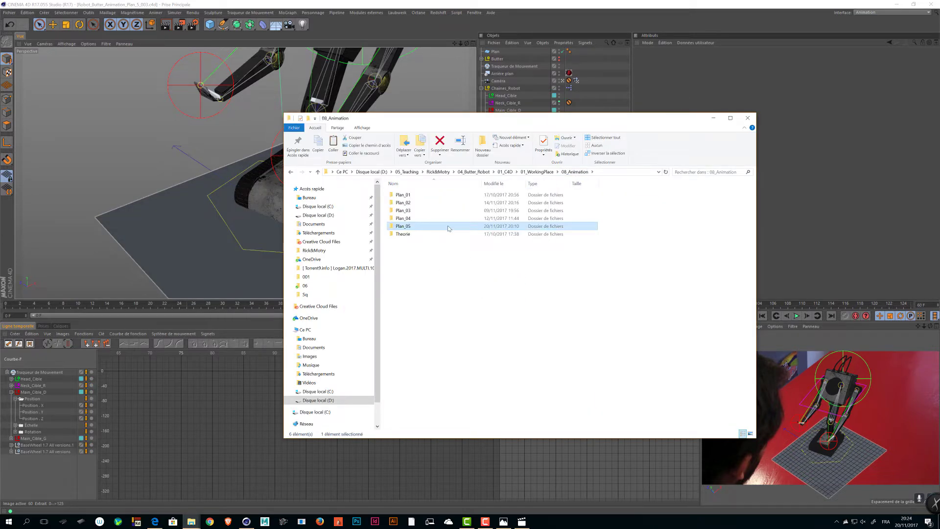
{"action": "left_click", "coordinate": [448, 221]}
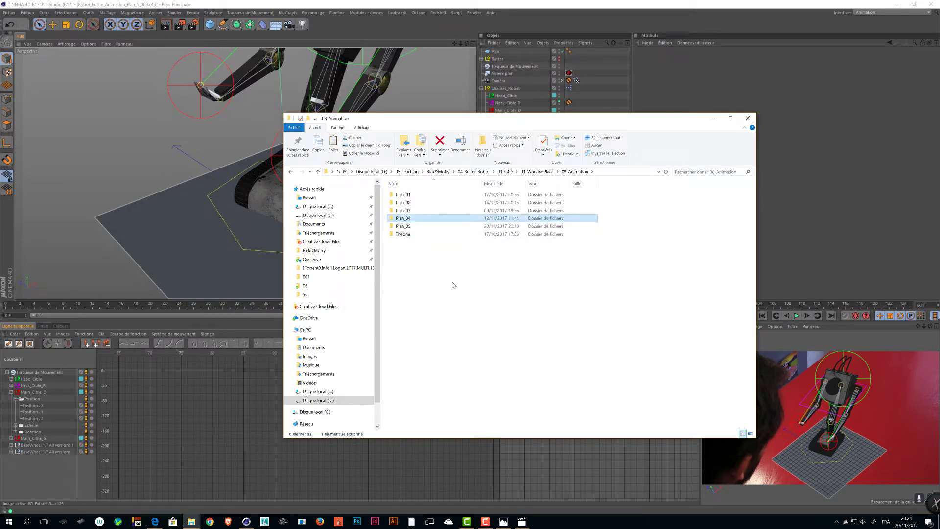
{"action": "key", "text": "ctrl+v"}
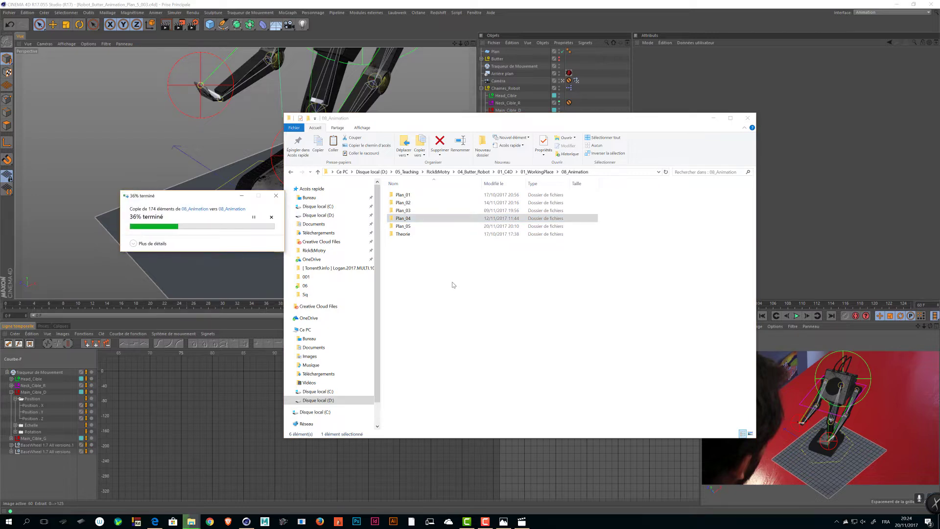
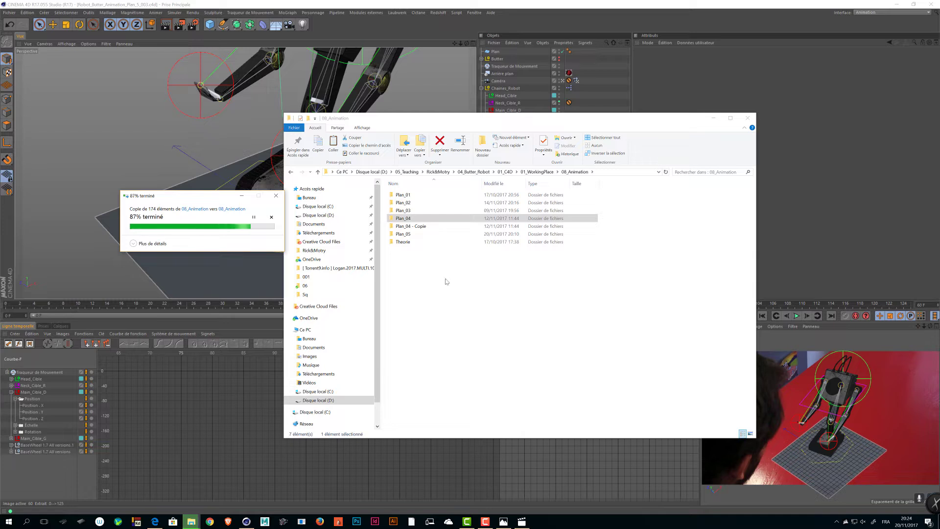
{"action": "left_click", "coordinate": [412, 226]}
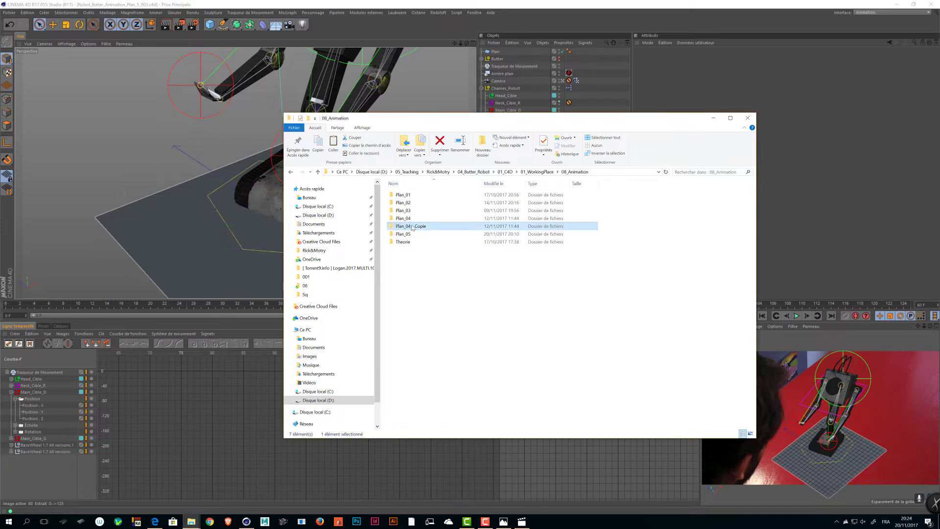
{"action": "left_click", "coordinate": [412, 226]}
{"action": "type", "text": "6"}
{"action": "key", "text": "Return"}
Open the Plan_06 folder and delete Robot_Butter_Animation_Plan_4_001.c4d from it
{"action": "double_click", "coordinate": [406, 234]}
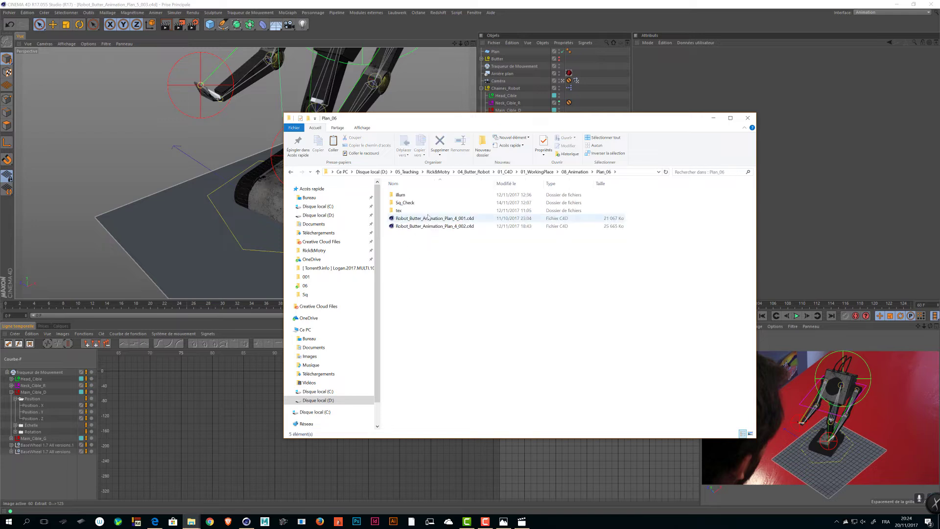
{"action": "left_click", "coordinate": [426, 219]}
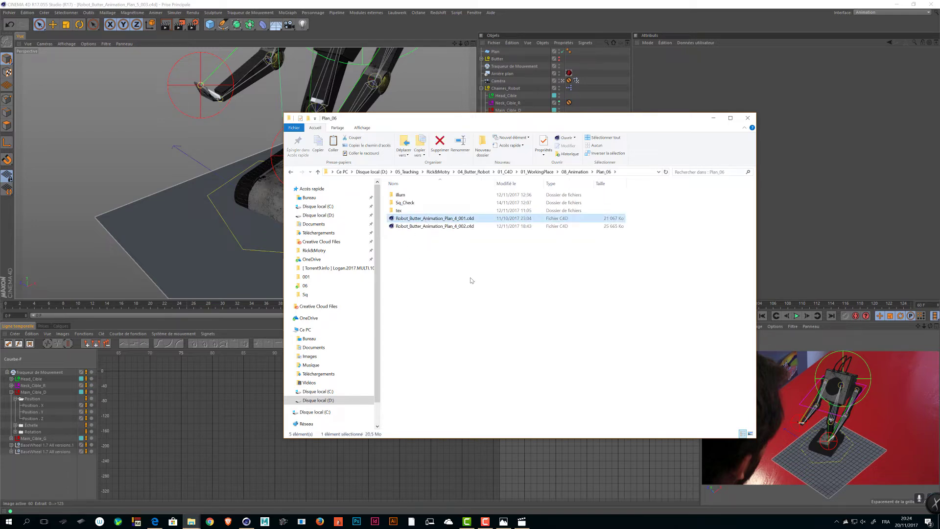
{"action": "key", "text": "Delete"}
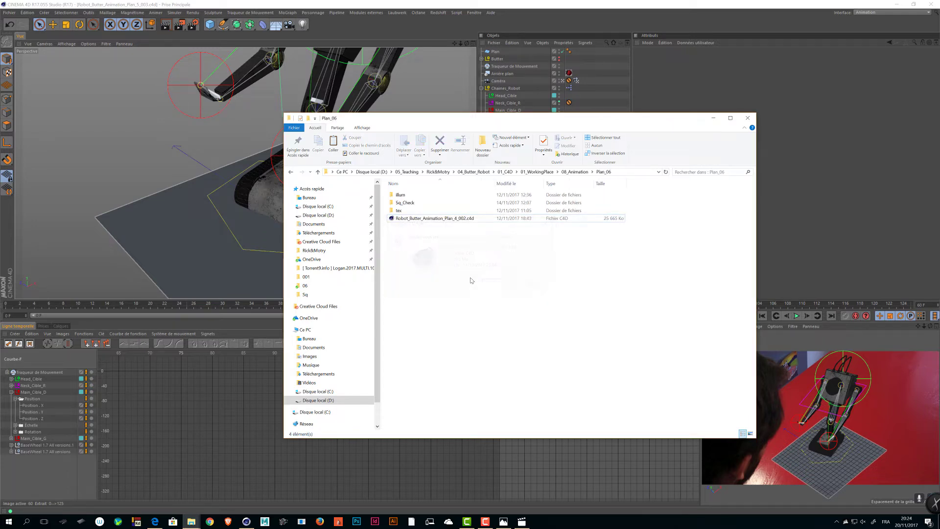
Rename the remaining scene file as Robot_Butter_Animation_Plan_6_001.c4d and open it in Cinema 4D
{"action": "left_click", "coordinate": [456, 219]}
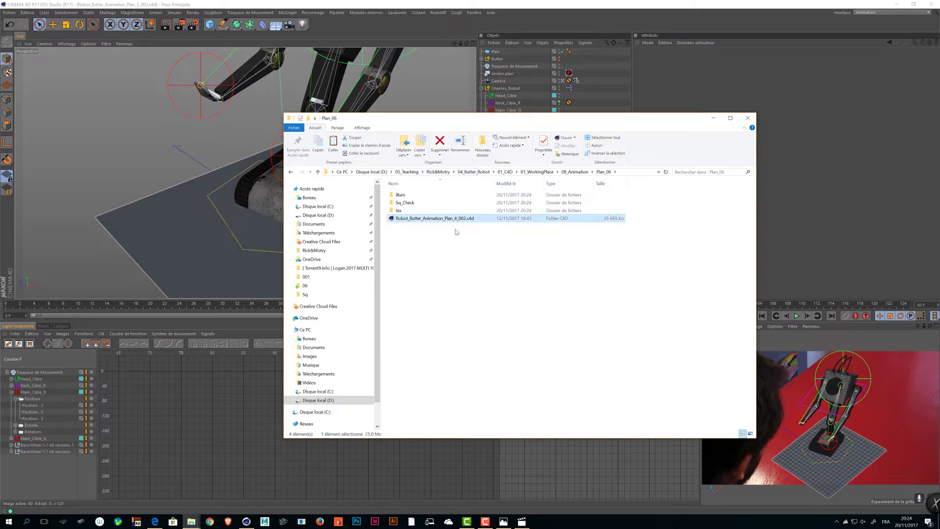
{"action": "key", "text": "F2"}
{"action": "key", "text": "Right"}
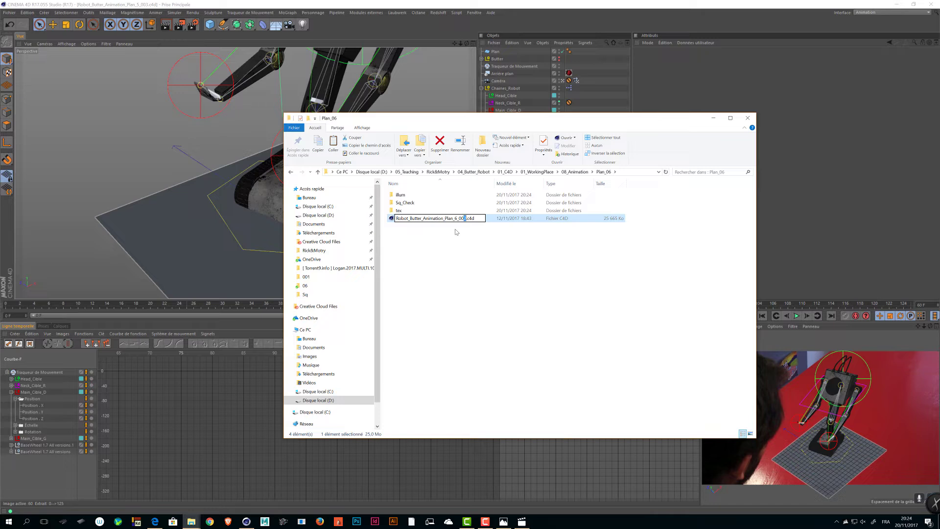
{"action": "key", "text": "Return"}
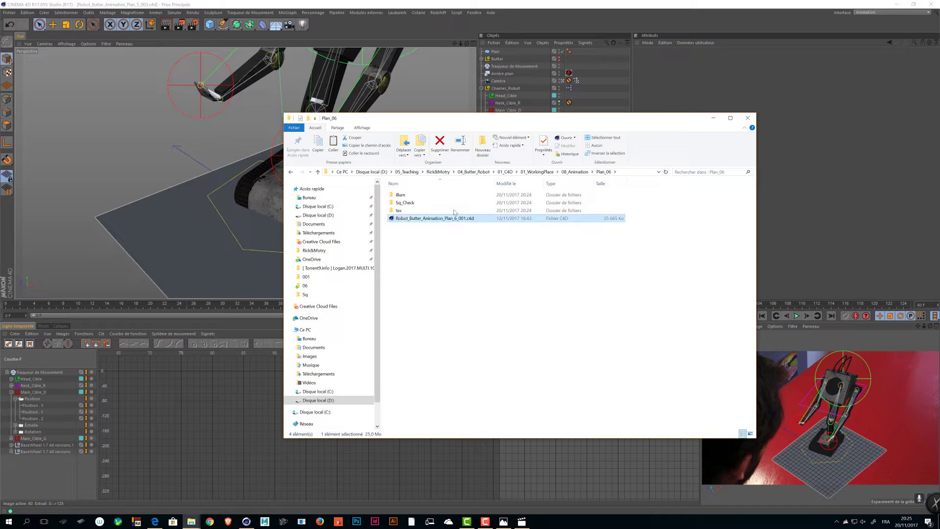
{"action": "key", "text": "Return"}
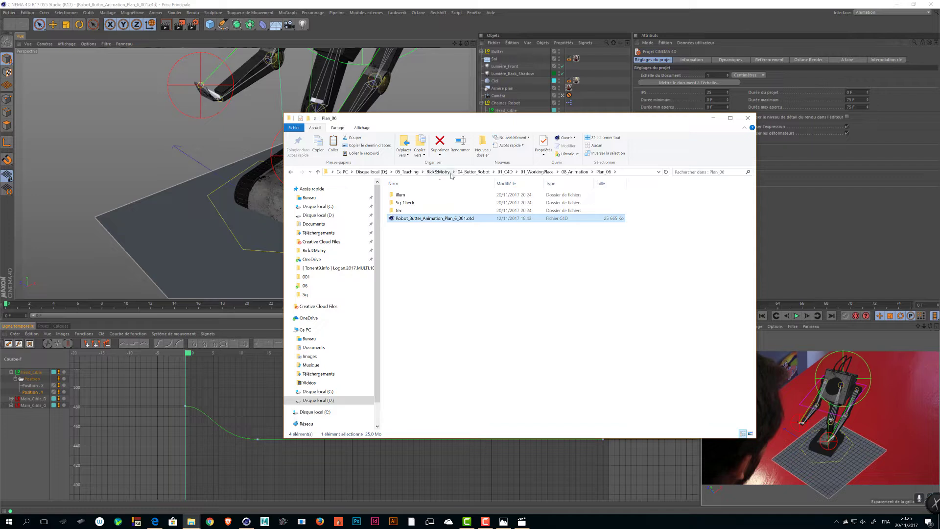
{"action": "left_click", "coordinate": [788, 228]}
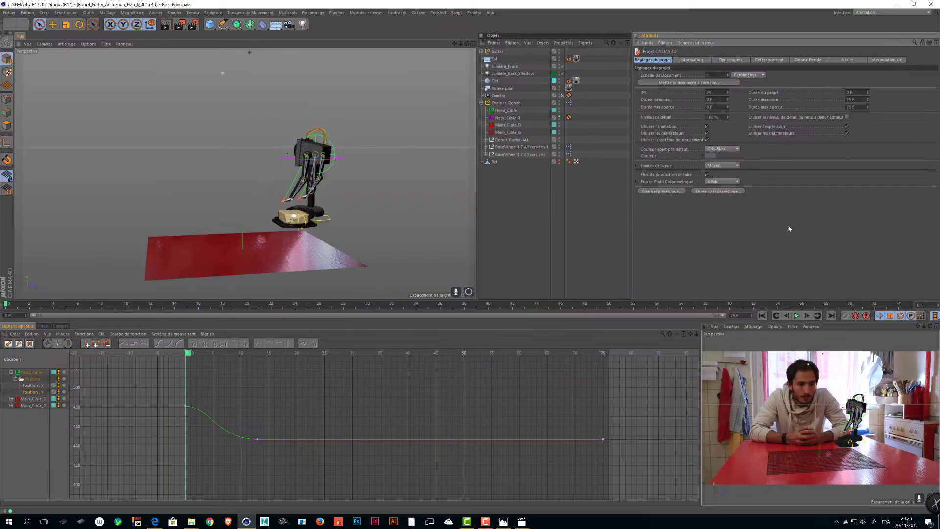
Switch to the open Robot_Butter_Animation_Plan_5_003 project for comparison and return to the Plan 6 project
{"action": "key", "text": "v"}
{"action": "mouse_move", "coordinate": [415, 197]}
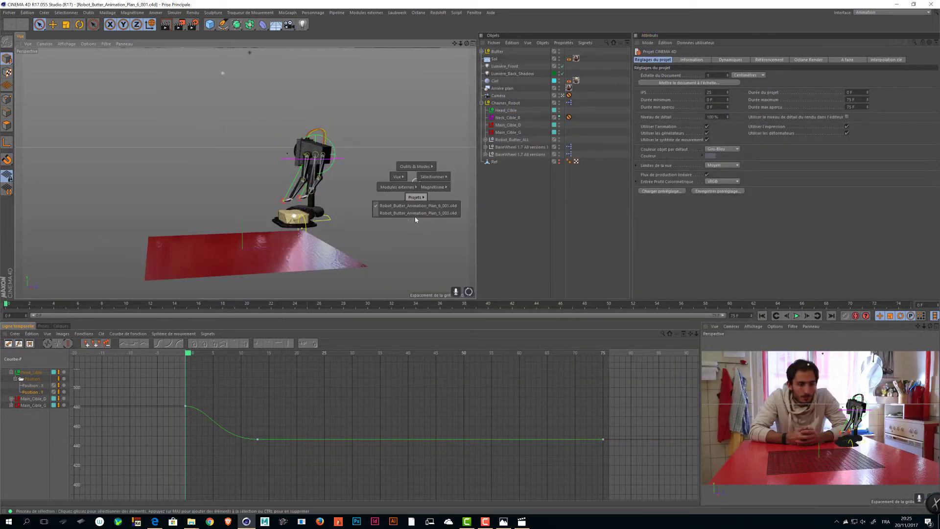
{"action": "left_click", "coordinate": [415, 213]}
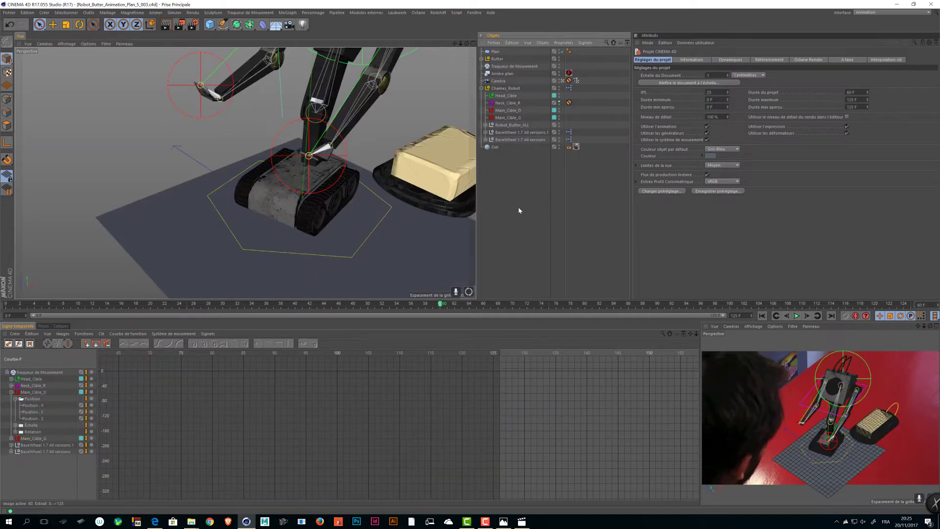
{"action": "key", "text": "v"}
{"action": "left_click", "coordinate": [518, 234]}
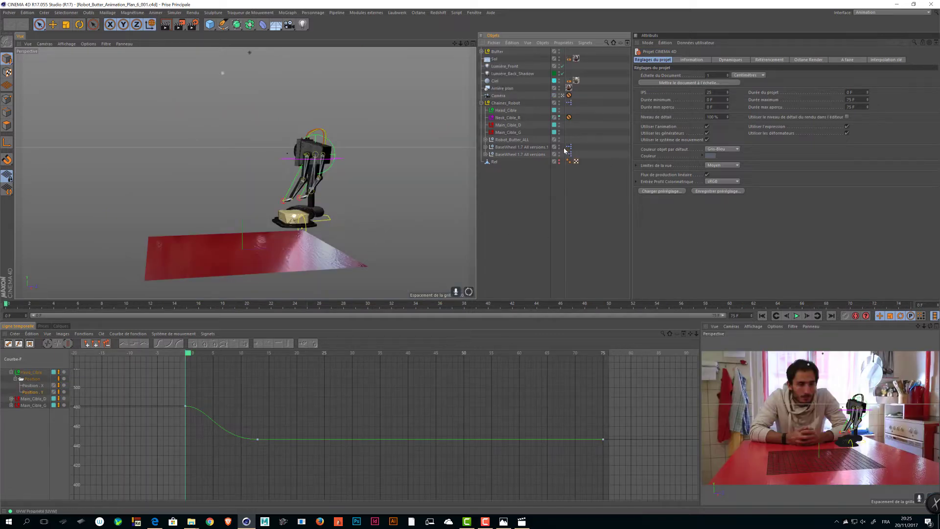
Examine the robot's pose beside the butter dish from the front at the first frame and from the side at frame 70
{"action": "left_click", "coordinate": [561, 95]}
{"action": "right_click_drag", "start_coordinate": [369, 206], "coordinate": [330, 213], "text": "alt"}
{"action": "left_click_drag", "start_coordinate": [330, 213], "coordinate": [310, 253], "text": "alt"}
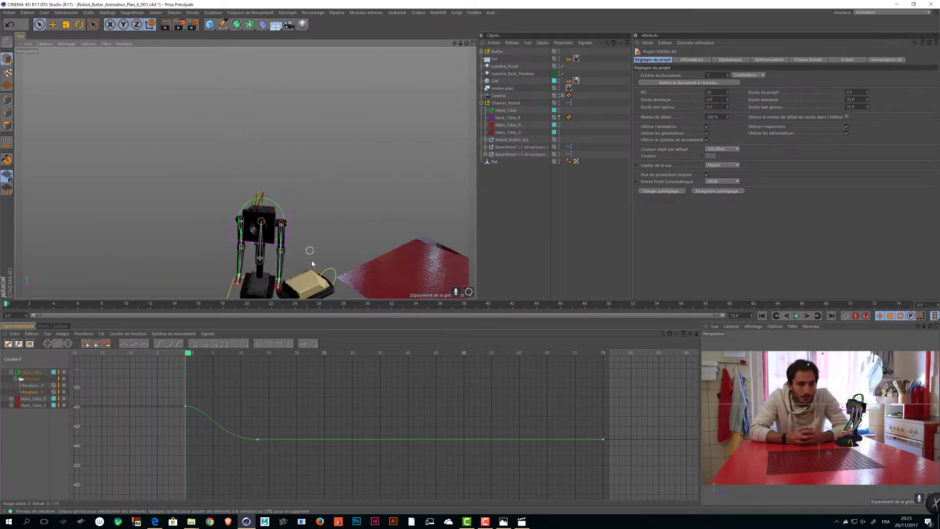
{"action": "middle_click_drag", "start_coordinate": [310, 253], "coordinate": [317, 203], "text": "alt"}
{"action": "left_click_drag", "start_coordinate": [317, 203], "coordinate": [324, 220], "text": "alt"}
{"action": "right_click_drag", "start_coordinate": [324, 219], "coordinate": [360, 213], "text": "alt"}
{"action": "middle_click_drag", "start_coordinate": [359, 213], "coordinate": [330, 250], "text": "alt"}
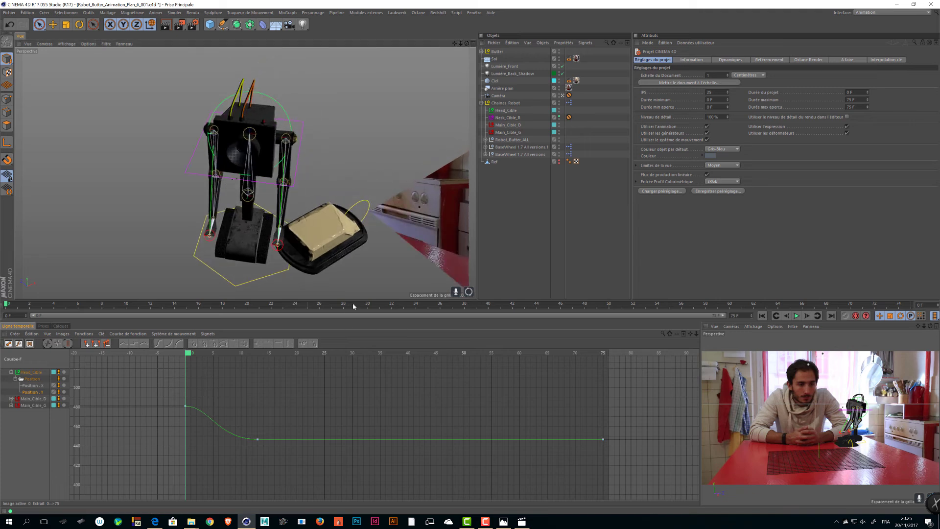
{"action": "left_click_drag", "start_coordinate": [502, 306], "coordinate": [850, 304]}
{"action": "left_click_drag", "start_coordinate": [416, 204], "coordinate": [321, 256], "text": "alt"}
{"action": "middle_click_drag", "start_coordinate": [321, 256], "coordinate": [298, 274], "text": "alt"}
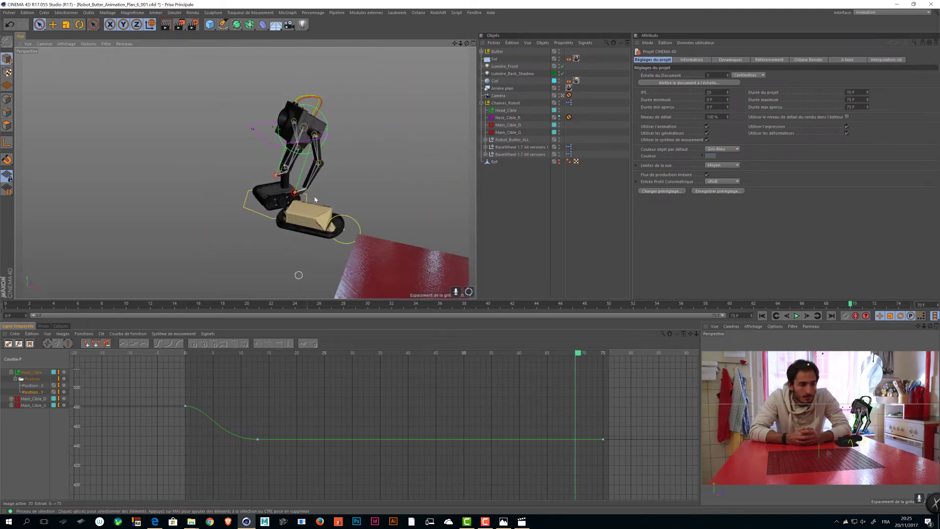
Inspect the butter dish beside the robot up close and show the Butter object's coordinates
{"action": "right_click_drag", "start_coordinate": [298, 274], "coordinate": [326, 272], "text": "alt"}
{"action": "middle_click_drag", "start_coordinate": [217, 126], "coordinate": [212, 149], "text": "alt"}
{"action": "left_click_drag", "start_coordinate": [324, 207], "coordinate": [262, 229], "text": "alt"}
{"action": "middle_click_drag", "start_coordinate": [263, 228], "coordinate": [387, 168], "text": "alt"}
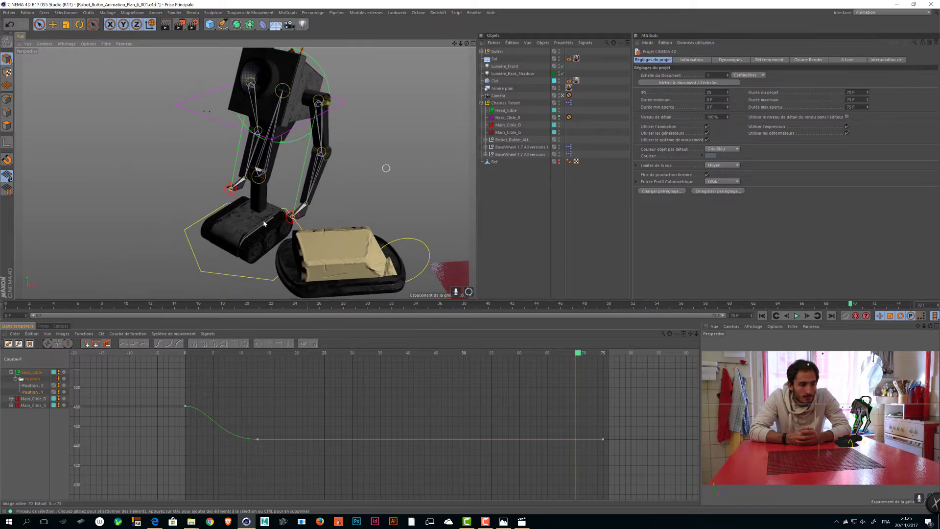
{"action": "left_click", "coordinate": [497, 51]}
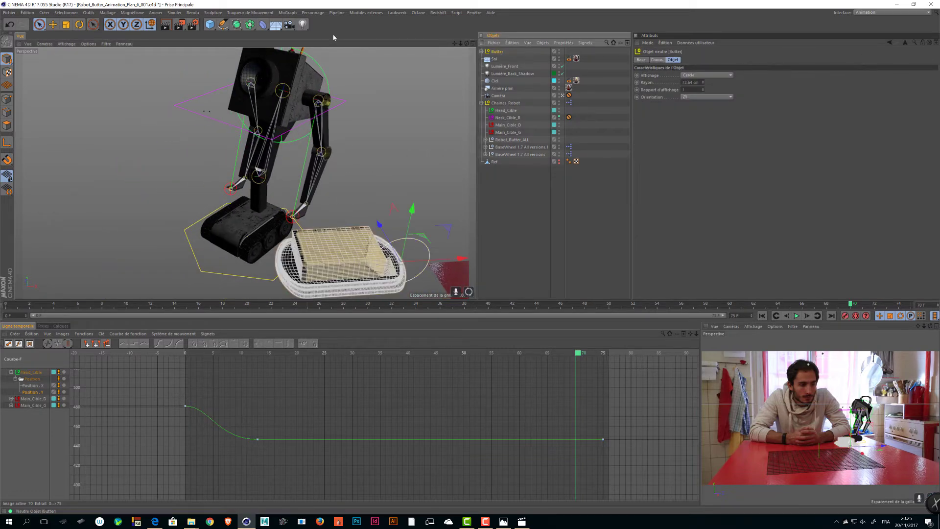
{"action": "left_click", "coordinate": [656, 59]}
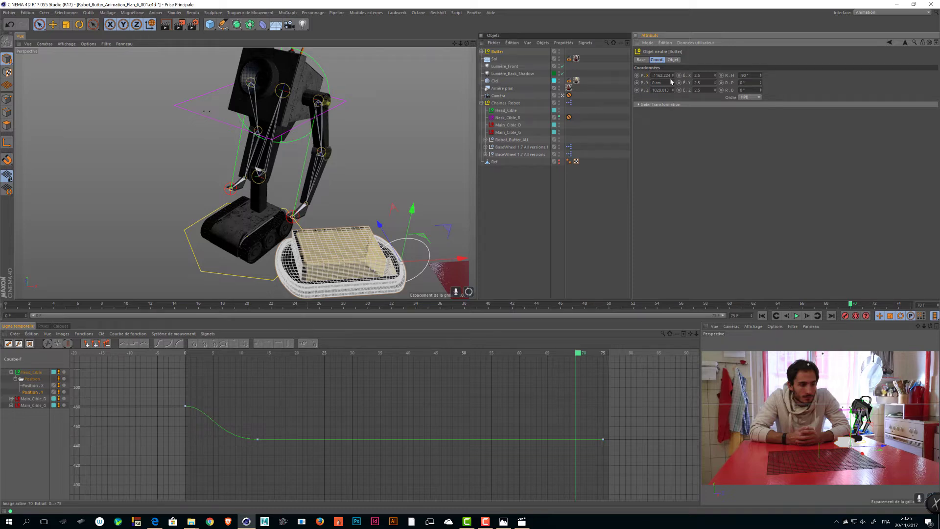
Check the Butter object's coordinates in the Robot_Butter_Animation_Plan_5_003 project and return to the Plan 6 project
{"action": "key", "text": "v"}
{"action": "mouse_move", "coordinate": [385, 128]}
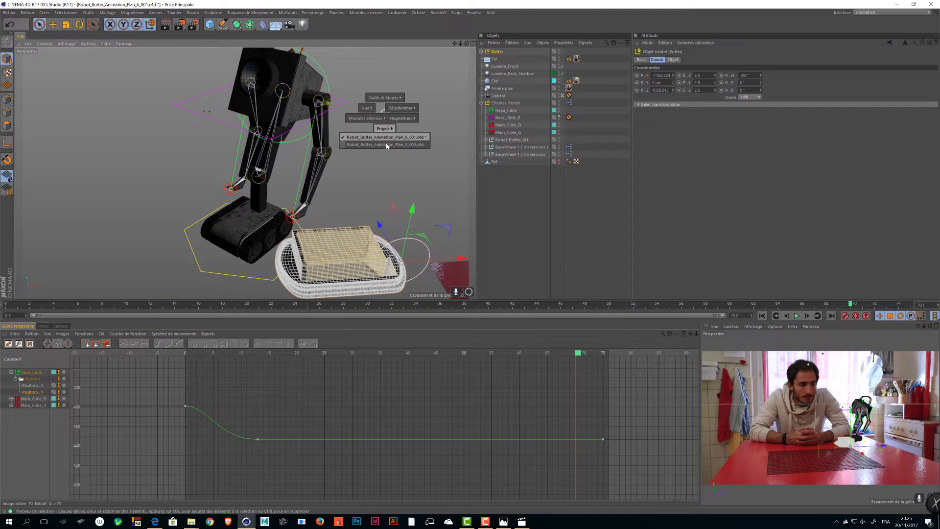
{"action": "left_click", "coordinate": [386, 144]}
{"action": "left_click", "coordinate": [497, 59]}
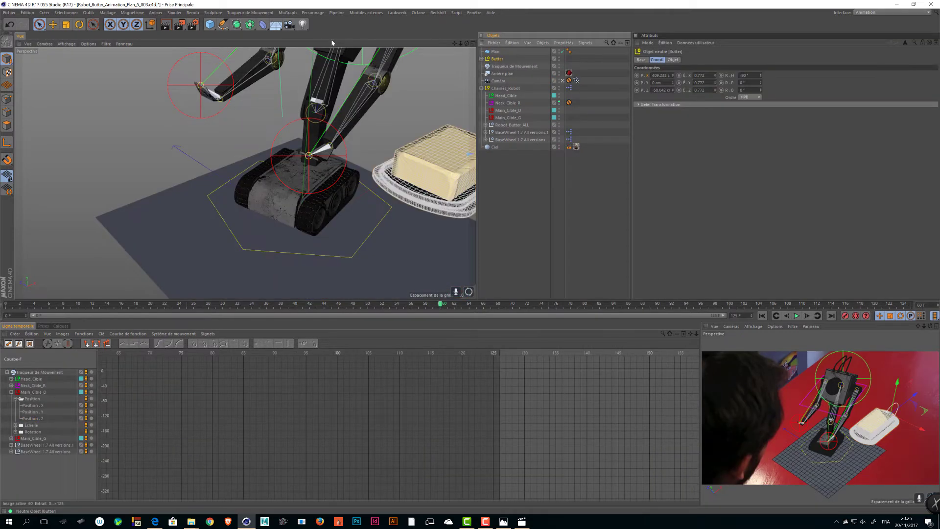
{"action": "key", "text": "v"}
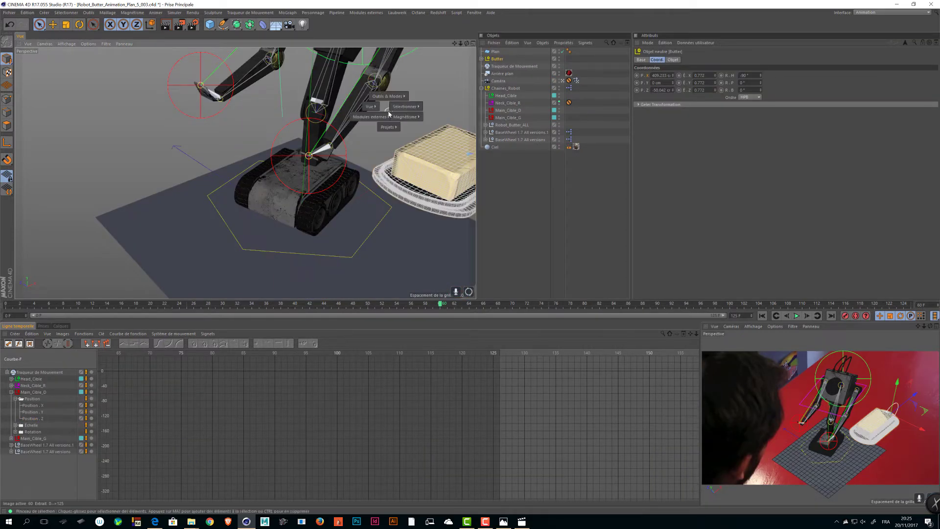
{"action": "mouse_move", "coordinate": [375, 117]}
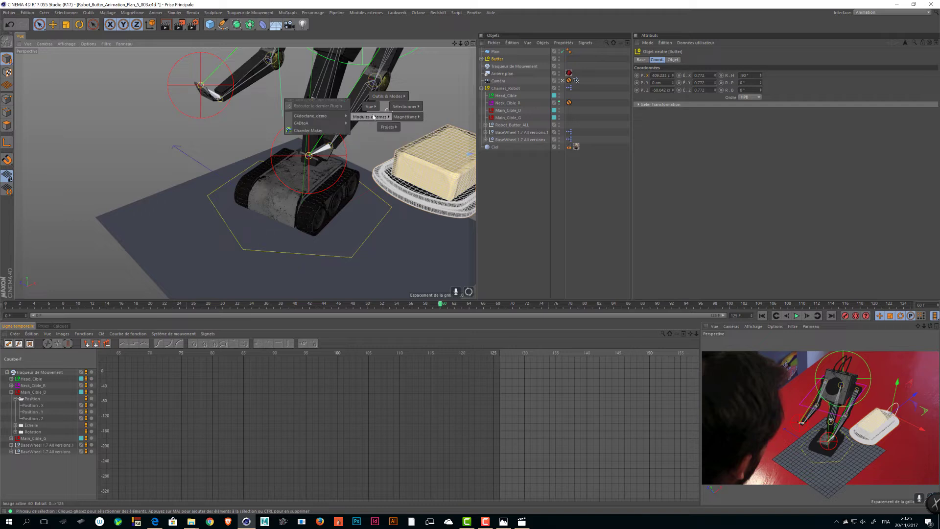
{"action": "key", "text": "v"}
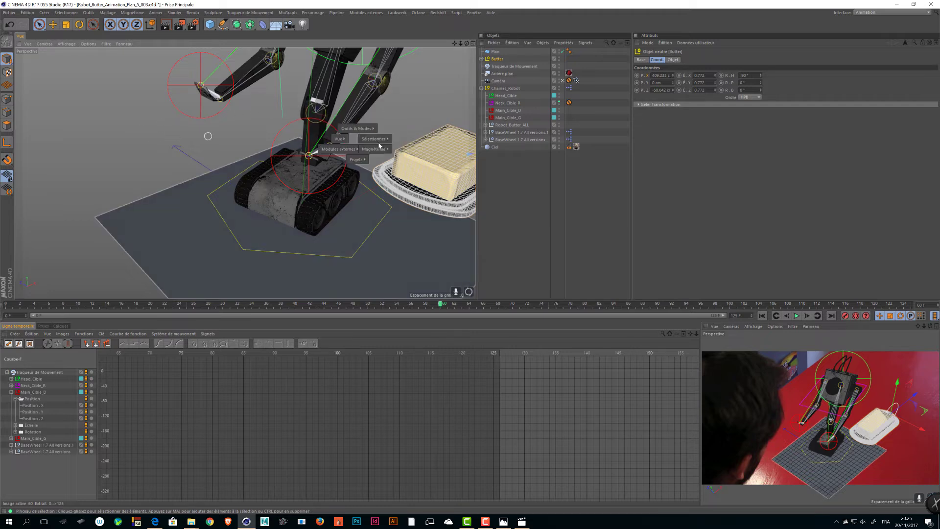
{"action": "mouse_move", "coordinate": [354, 160]}
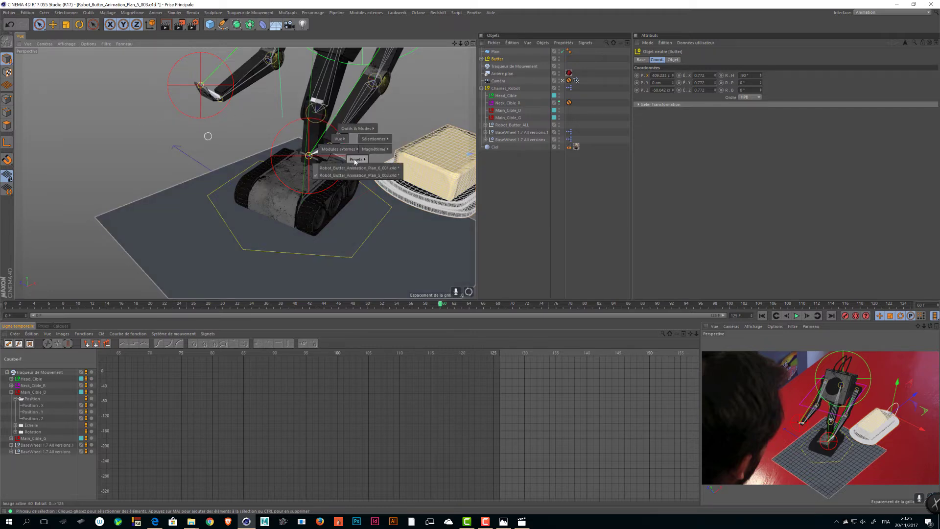
{"action": "left_click", "coordinate": [359, 168]}
Switch back and forth between the Plan 5 and Plan 6 projects to compare the Butter object's position and scale, ending in Plan 6
{"action": "key", "text": "v"}
{"action": "mouse_move", "coordinate": [334, 161]}
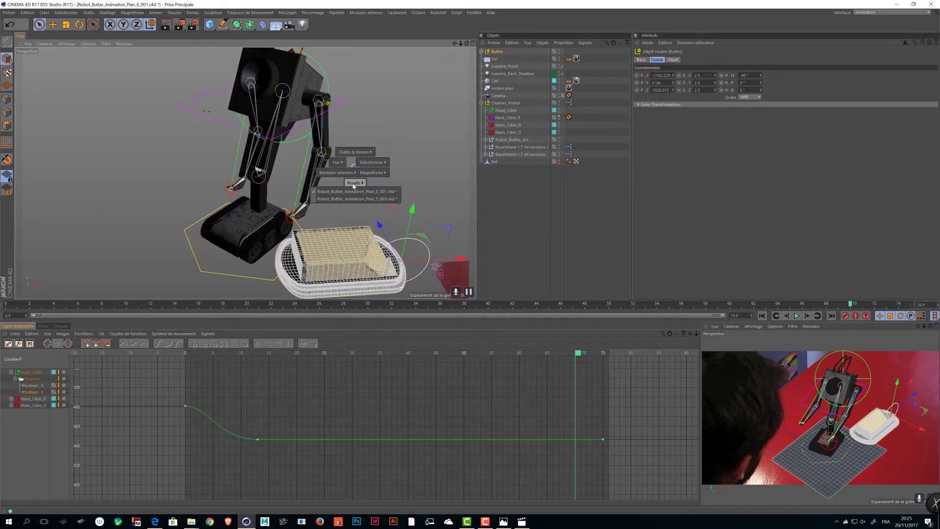
{"action": "left_click", "coordinate": [342, 198]}
{"action": "key", "text": "v"}
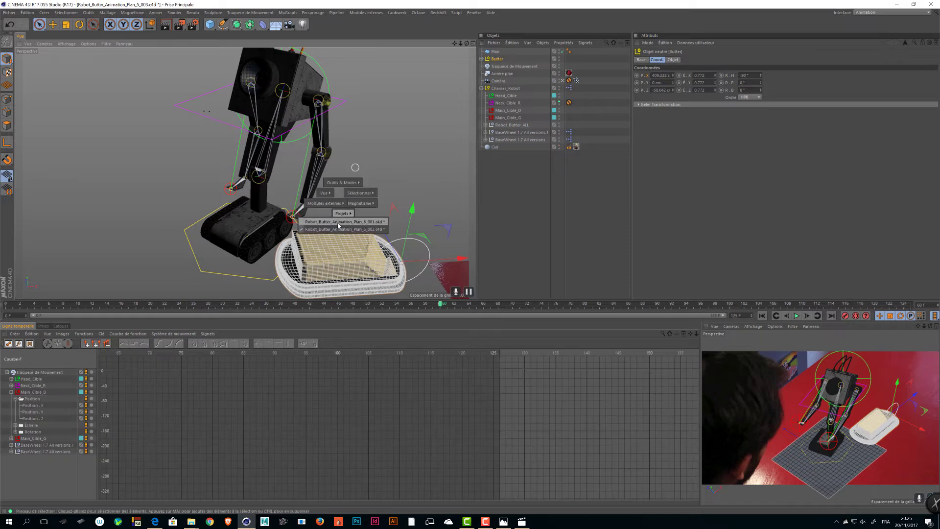
{"action": "left_click", "coordinate": [338, 223]}
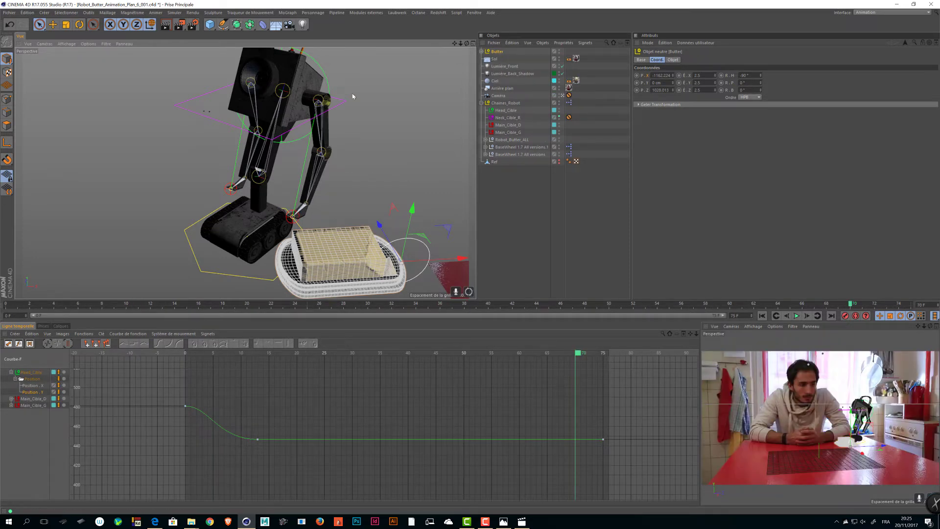
{"action": "key", "text": "v"}
{"action": "mouse_move", "coordinate": [298, 167]}
{"action": "left_click", "coordinate": [303, 184]}
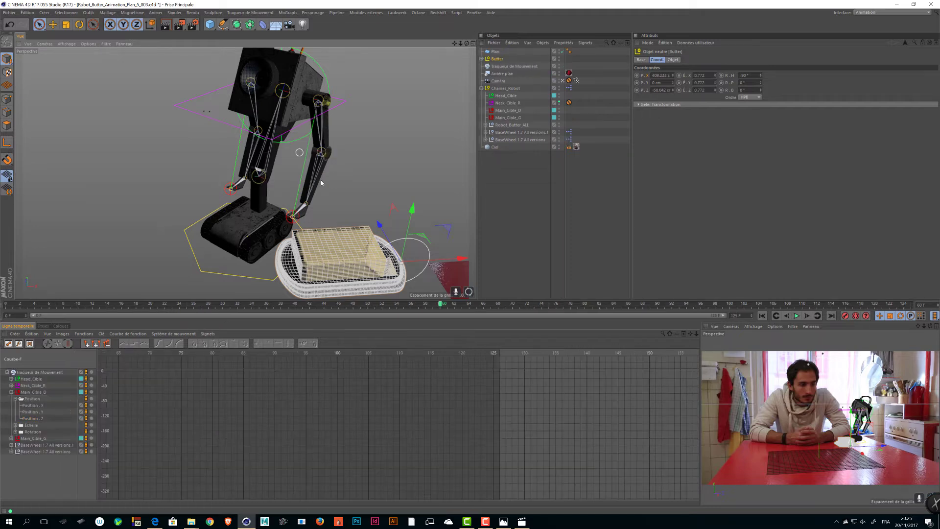
{"action": "key", "text": "v"}
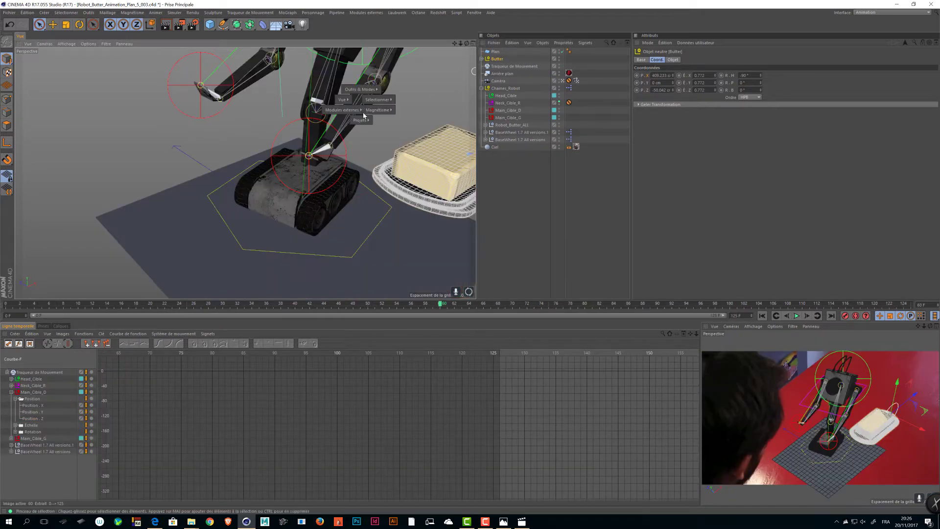
{"action": "left_click", "coordinate": [364, 133]}
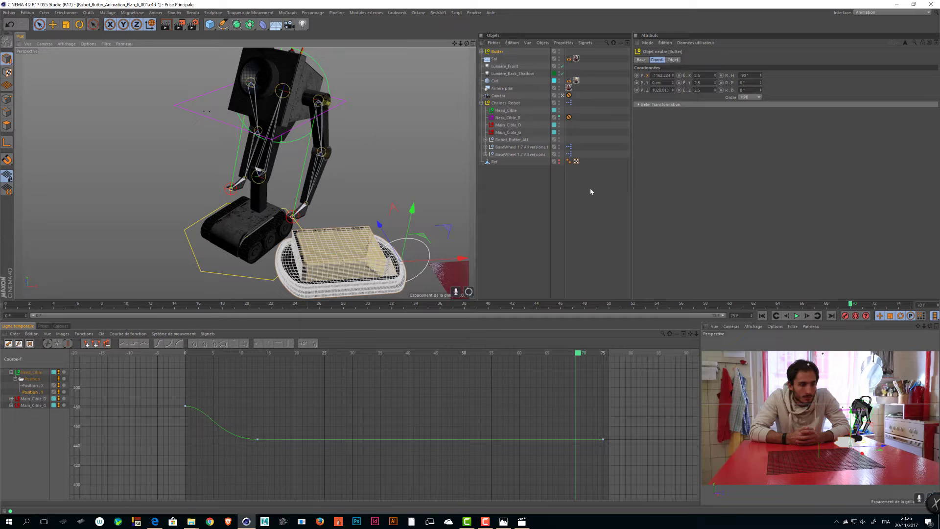
Try pasting the Plan 5 Butter object into the Plan 6 scene, compare its size and placement, and delete the pasted copy
{"action": "key", "text": "ctrl+v"}
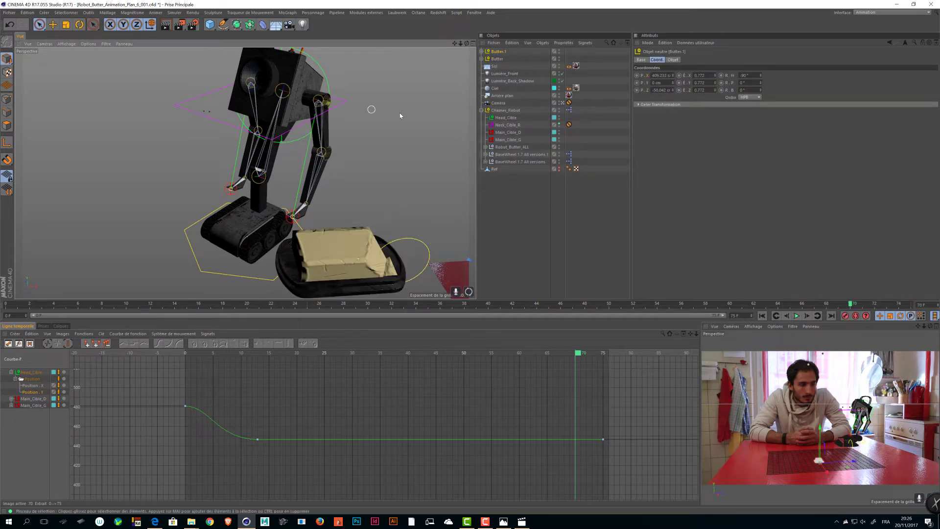
{"action": "key", "text": "s"}
{"action": "right_click_drag", "start_coordinate": [386, 115], "coordinate": [292, 110], "text": "alt"}
{"action": "middle_click_drag", "start_coordinate": [292, 109], "coordinate": [39, 101], "text": "alt"}
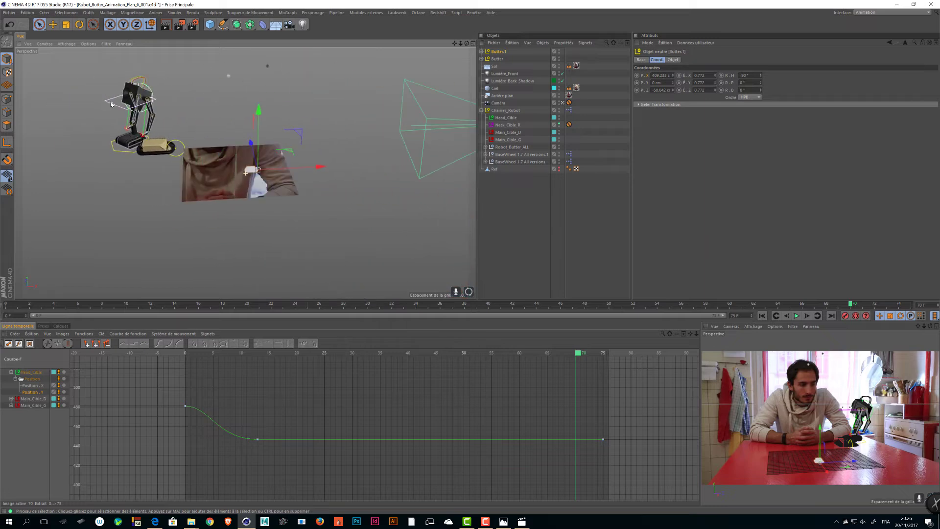
{"action": "left_click_drag", "start_coordinate": [111, 101], "coordinate": [227, 165], "text": "alt"}
{"action": "right_click_drag", "start_coordinate": [227, 165], "coordinate": [460, 192], "text": "alt"}
{"action": "left_click_drag", "start_coordinate": [299, 171], "coordinate": [292, 155], "text": "alt"}
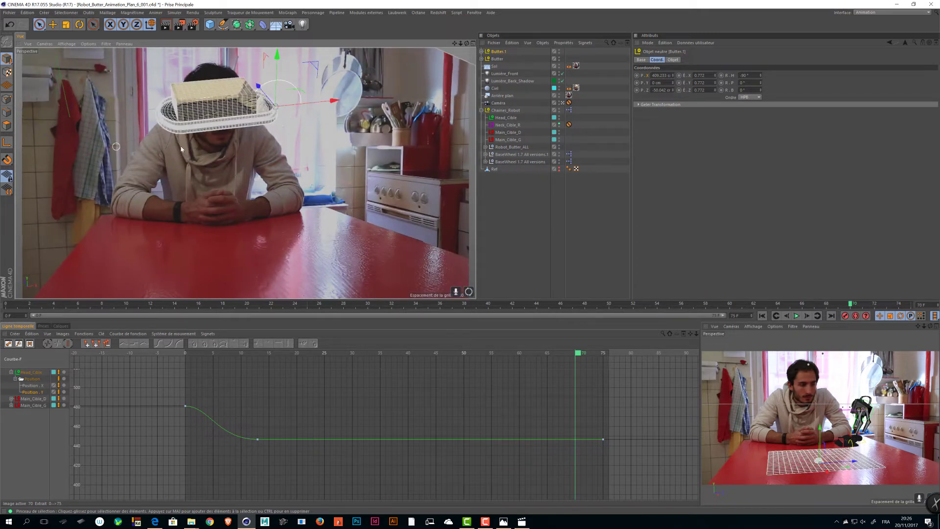
{"action": "right_click_drag", "start_coordinate": [291, 154], "coordinate": [122, 147], "text": "alt"}
{"action": "middle_click_drag", "start_coordinate": [123, 146], "coordinate": [246, 157], "text": "alt"}
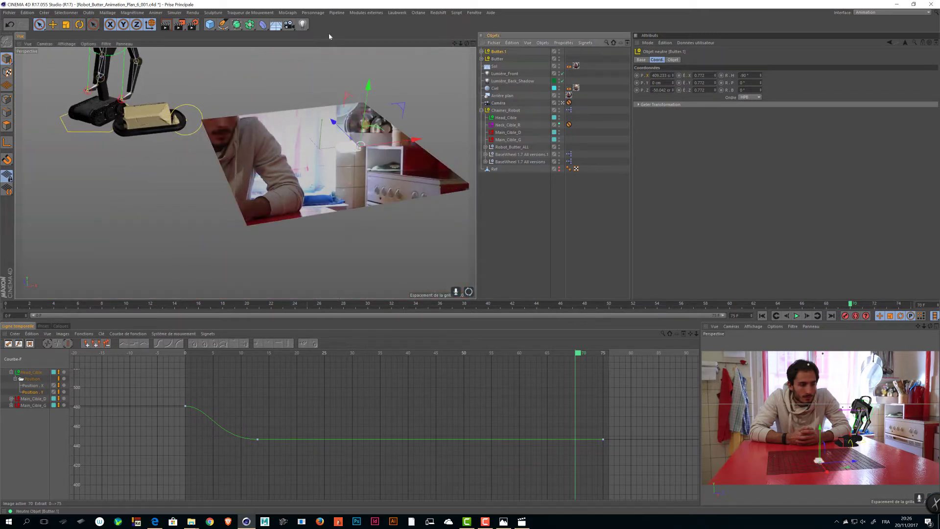
{"action": "key", "text": "Delete"}
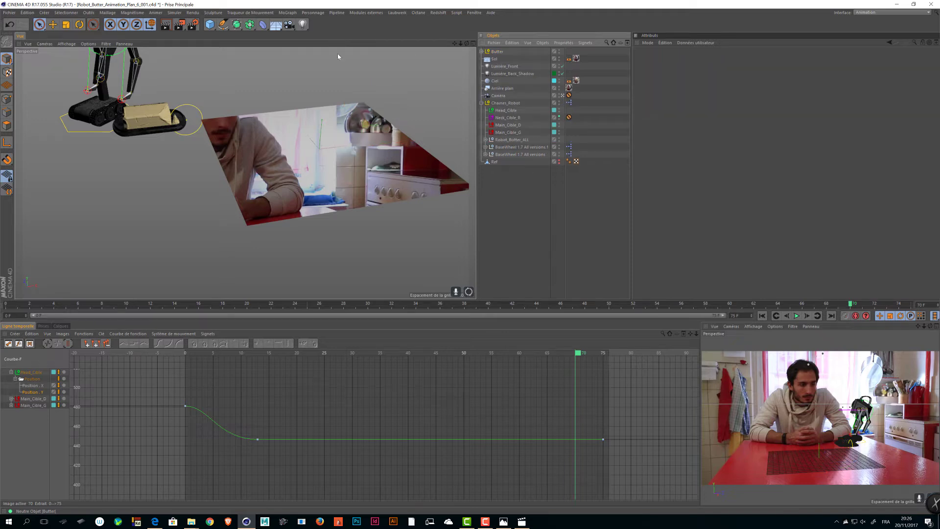
Copy the Chaines_Robot hierarchy from the Plan 5 project into the Plan 6 scene and compare it with the existing robot
{"action": "key", "text": "v"}
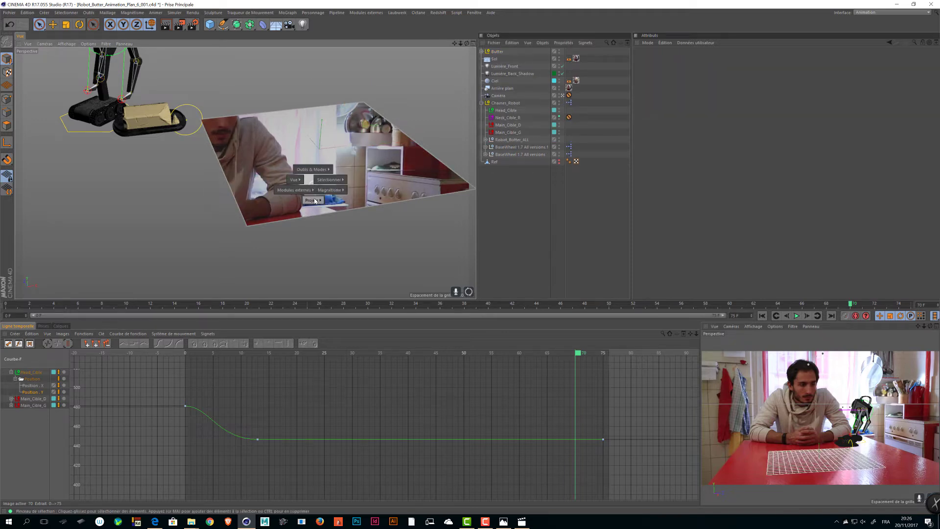
{"action": "mouse_move", "coordinate": [315, 200]}
{"action": "left_click", "coordinate": [317, 216]}
{"action": "left_click", "coordinate": [501, 88]}
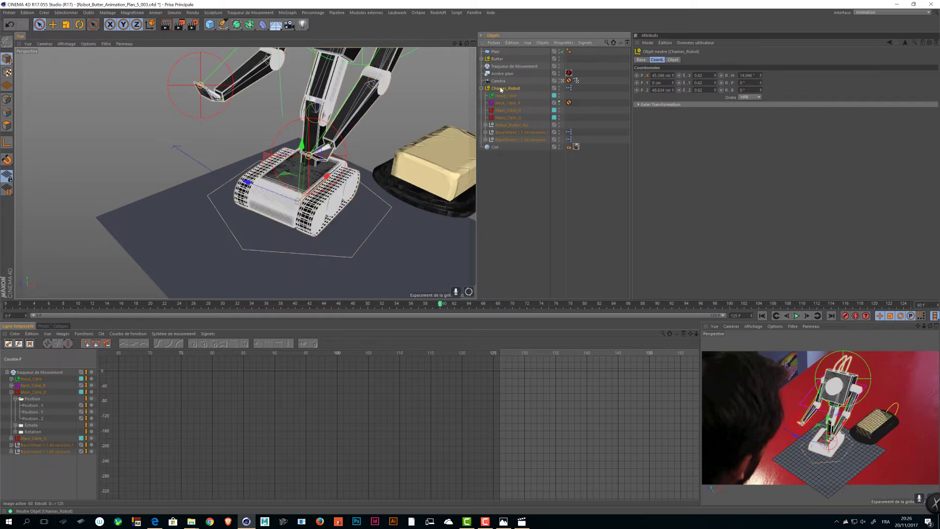
{"action": "key", "text": "v"}
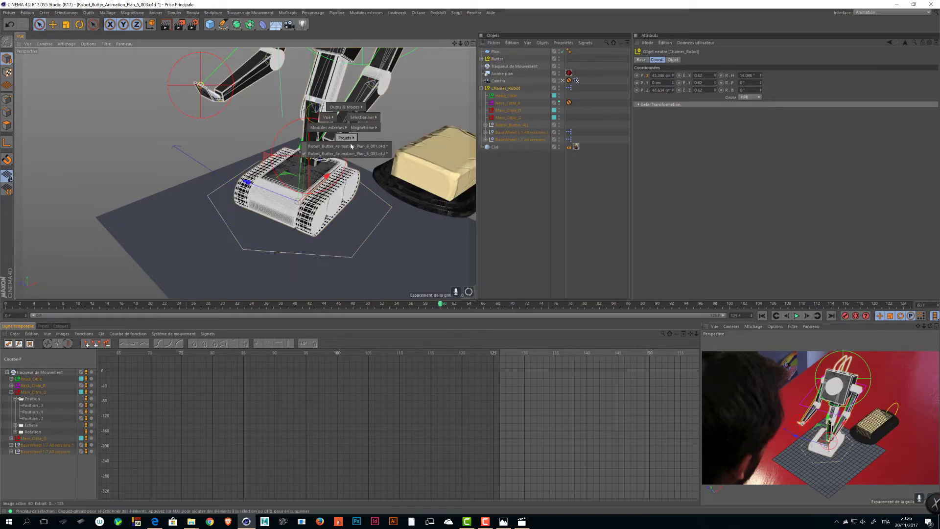
{"action": "left_click", "coordinate": [353, 146]}
{"action": "key", "text": "ctrl+v"}
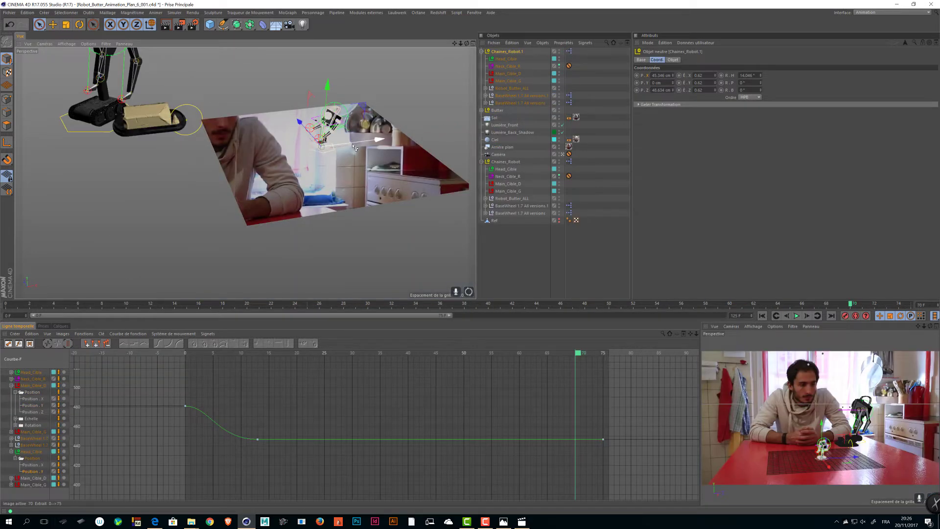
{"action": "middle_click_drag", "start_coordinate": [198, 167], "coordinate": [245, 172], "text": "alt"}
{"action": "left_click_drag", "start_coordinate": [246, 172], "coordinate": [142, 206], "text": "alt"}
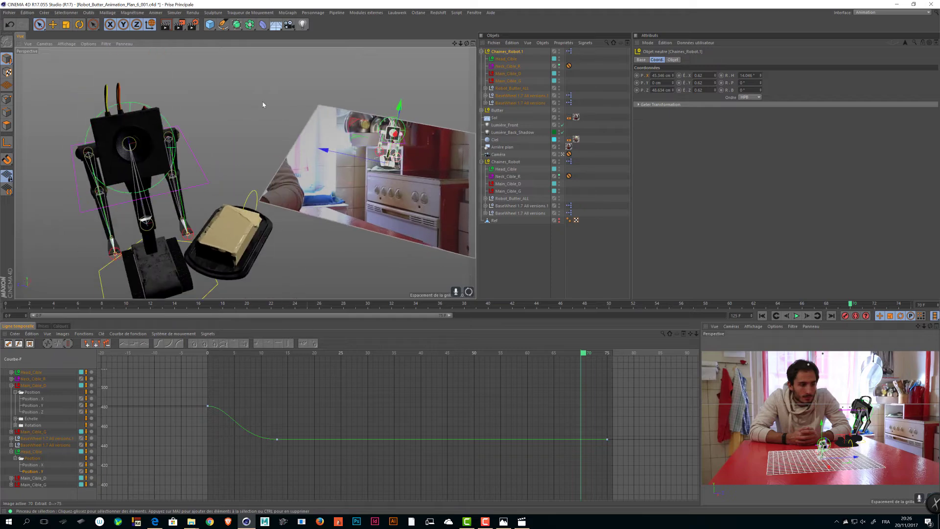
{"action": "left_click_drag", "start_coordinate": [262, 104], "coordinate": [237, 132], "text": "alt"}
{"action": "scroll", "coordinate": [327, 197], "scroll_direction": "down", "scroll_amount": 3}
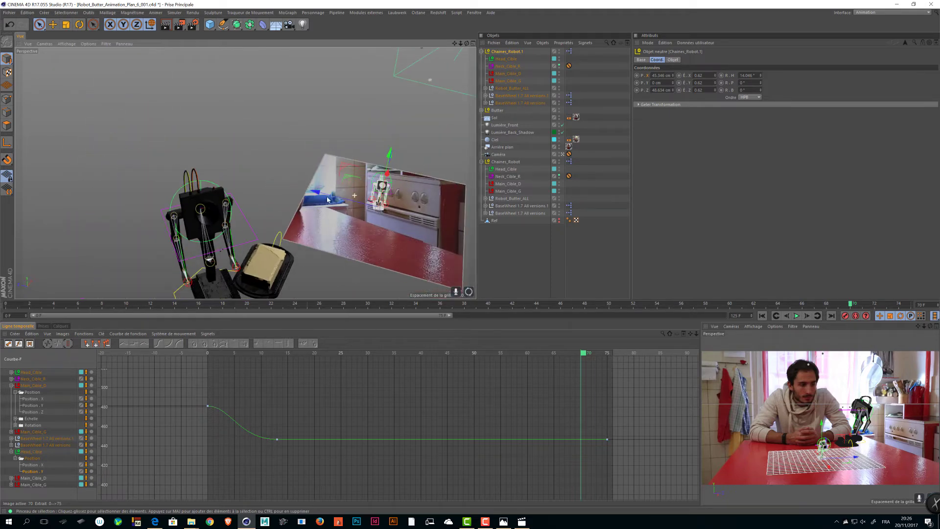
{"action": "left_click_drag", "start_coordinate": [352, 193], "coordinate": [298, 172], "text": "alt"}
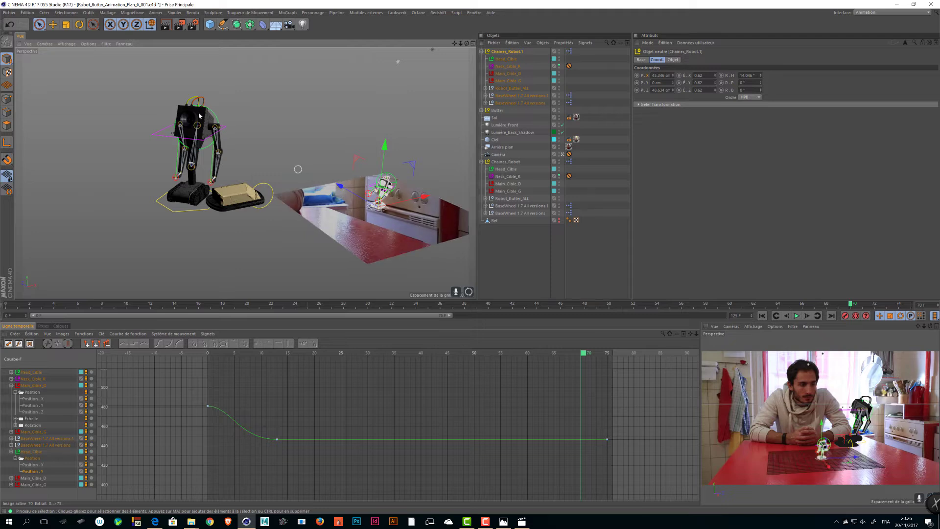
Collapse the pasted robot's hierarchy and set its scale to 2.5 on all three axes, matching the Butter object
{"action": "left_click", "coordinate": [481, 51]}
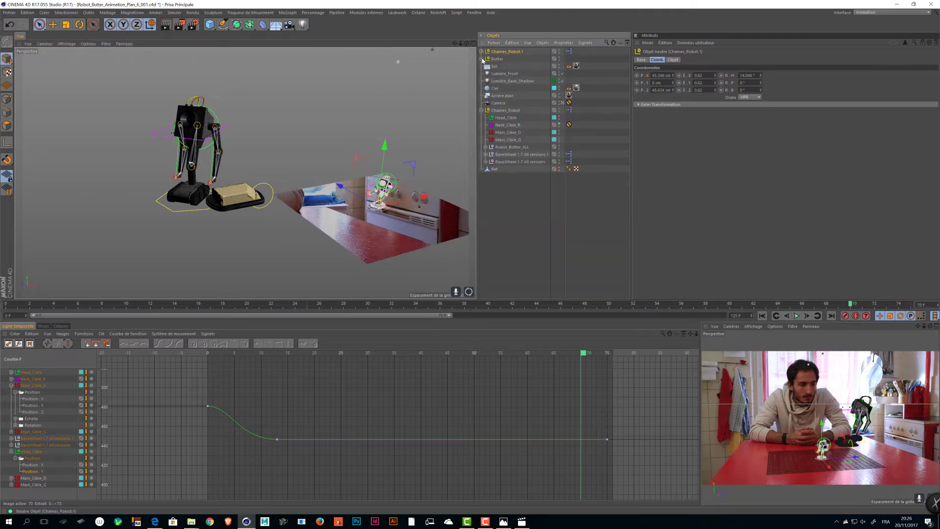
{"action": "left_click", "coordinate": [506, 59]}
{"action": "left_click", "coordinate": [706, 76]}
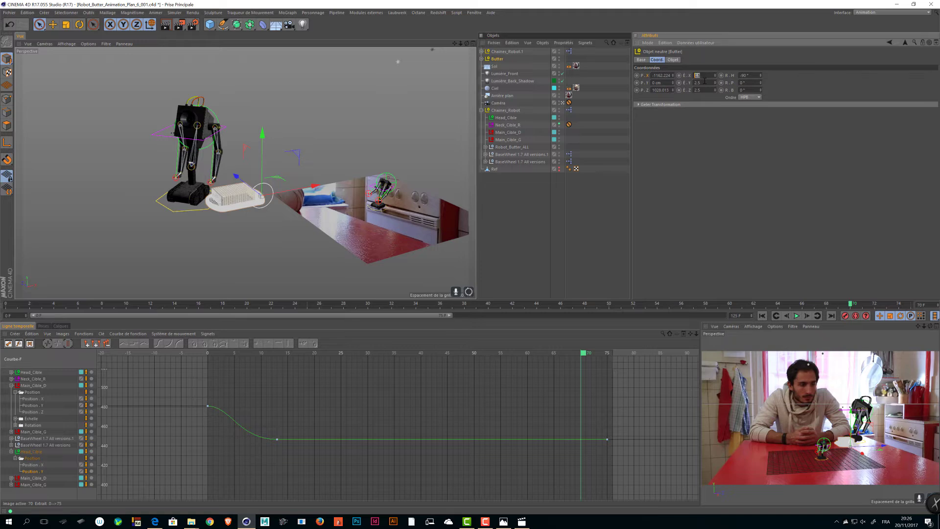
{"action": "left_click", "coordinate": [504, 52]}
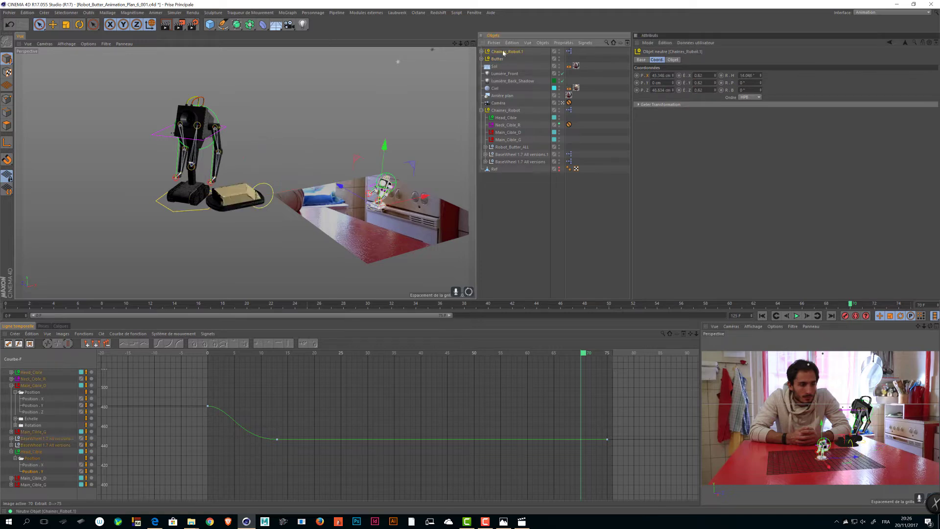
{"action": "left_click", "coordinate": [696, 76]}
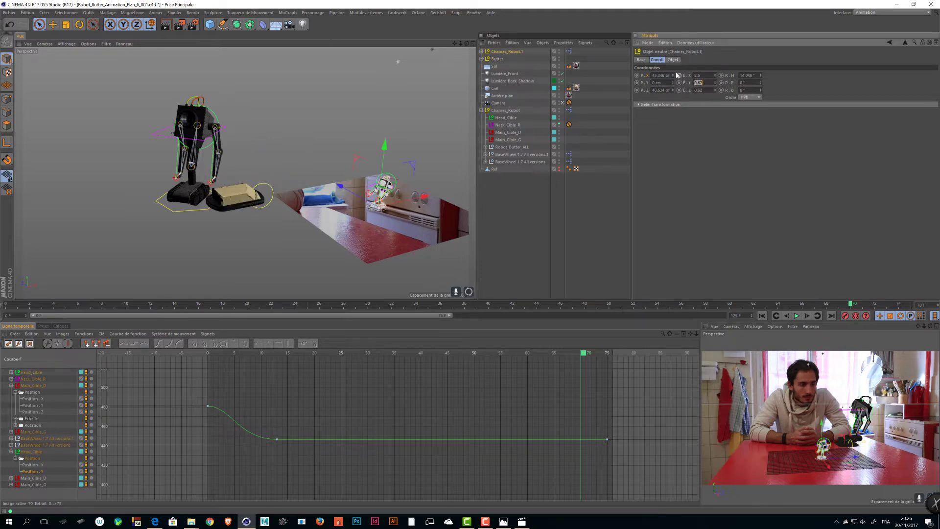
{"action": "type", "text": "1"}
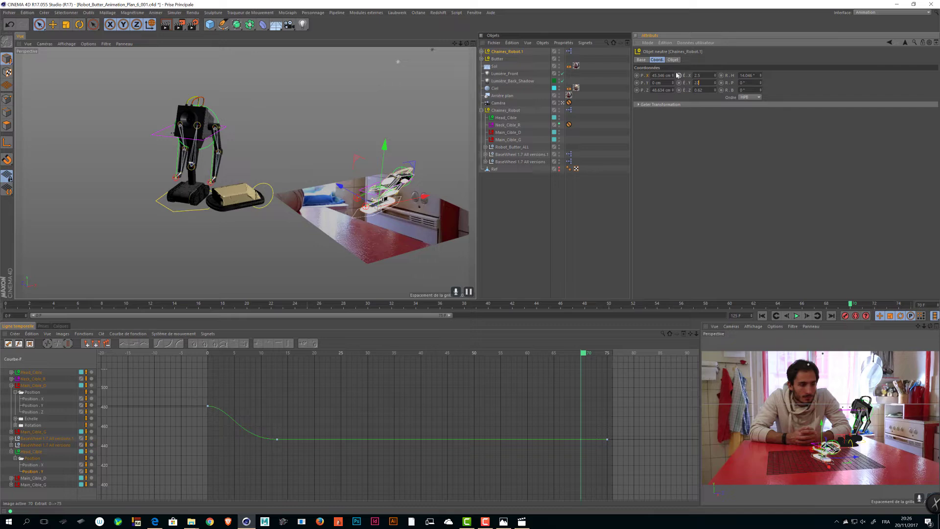
{"action": "type", "text": "2.5"}
{"action": "key", "text": "Return"}
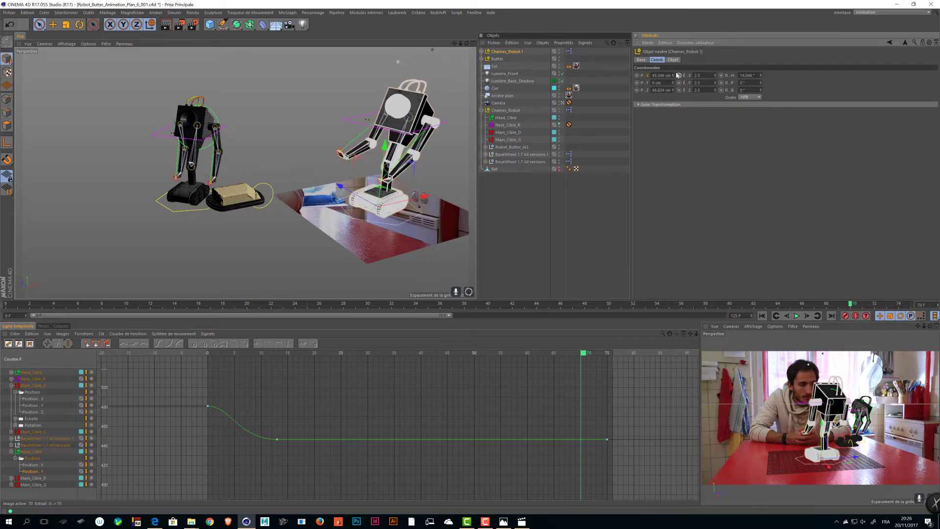
In the front view, scale the pasted Chaines_Robot.1 down to roughly the size of the existing robot
{"action": "mouse_move", "coordinate": [342, 117]}
{"action": "left_mouse_down", "text": "alt"}
{"action": "mouse_move", "coordinate": [360, 166]}
{"action": "mouse_move", "coordinate": [362, 105]}
{"action": "mouse_move", "coordinate": [355, 118]}
{"action": "left_mouse_up", "text": "alt"}
{"action": "middle_click", "coordinate": [356, 119]}
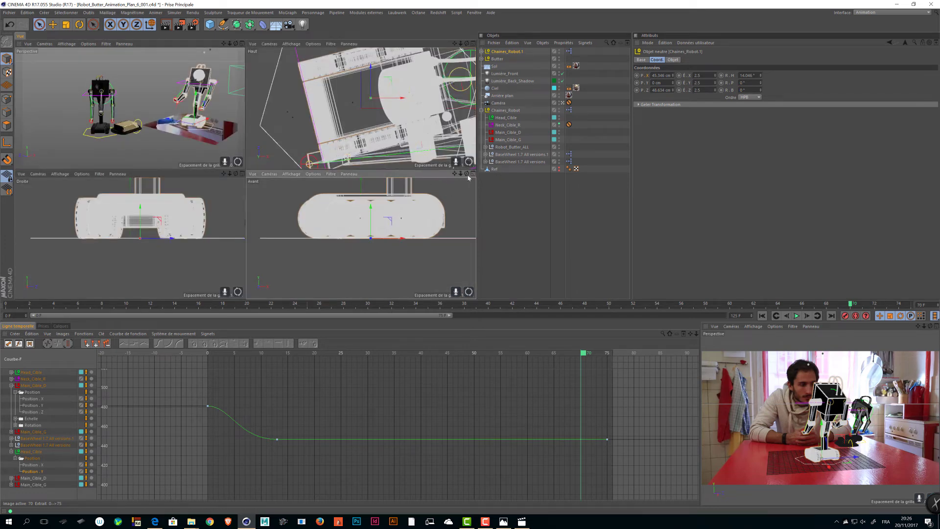
{"action": "middle_click", "coordinate": [416, 191]}
{"action": "scroll", "coordinate": [361, 147], "scroll_direction": "down", "scroll_amount": 8}
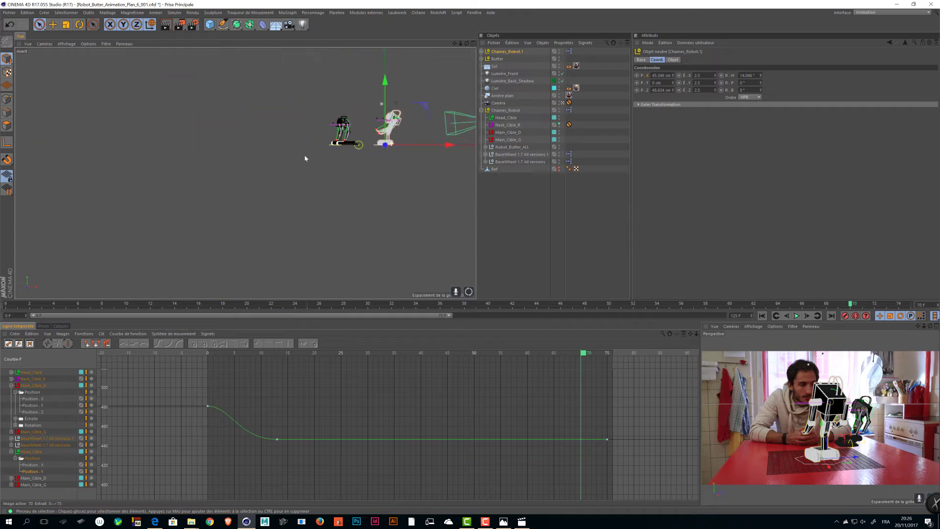
{"action": "scroll", "coordinate": [330, 137], "scroll_direction": "up", "scroll_amount": 3}
{"action": "scroll", "coordinate": [330, 137], "scroll_direction": "up", "scroll_amount": 4}
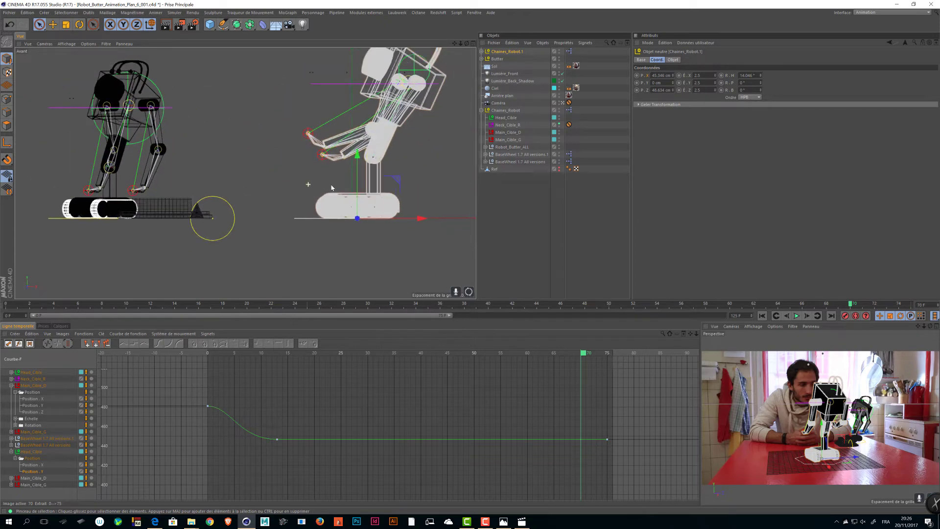
{"action": "middle_click_drag", "start_coordinate": [221, 126], "coordinate": [212, 143], "text": "alt"}
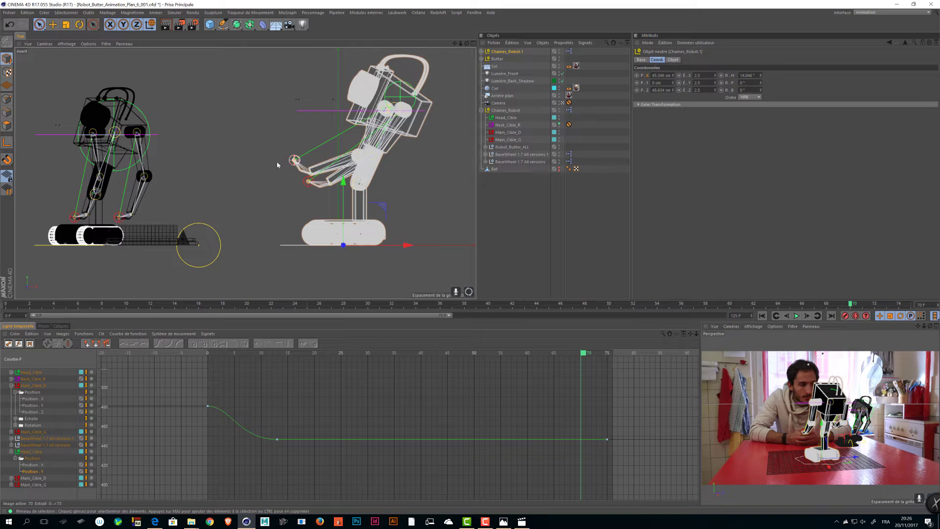
{"action": "key", "text": "t"}
{"action": "left_click_drag", "start_coordinate": [288, 141], "coordinate": [237, 157]}
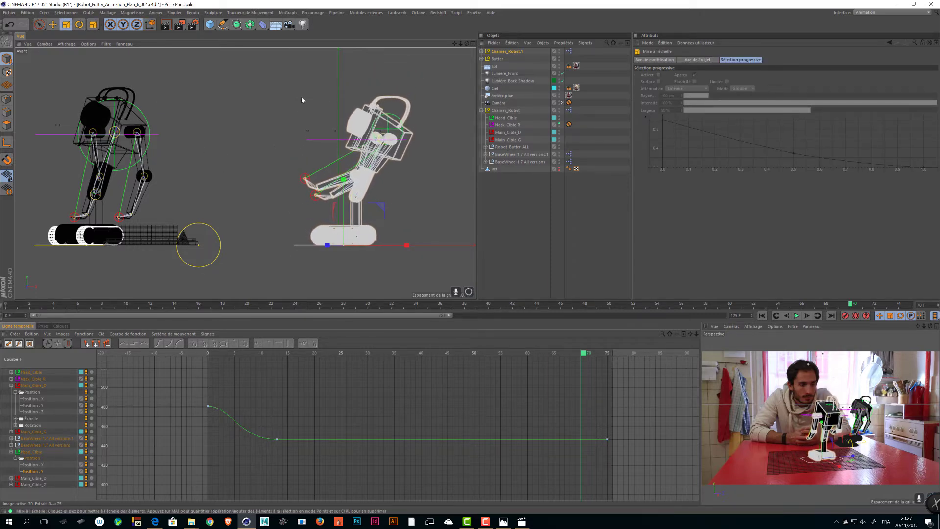
Display the grid in the front view and return the animation to frame 0 to compare both robots
{"action": "left_click", "coordinate": [73, 43]}
{"action": "mouse_move", "coordinate": [90, 44]}
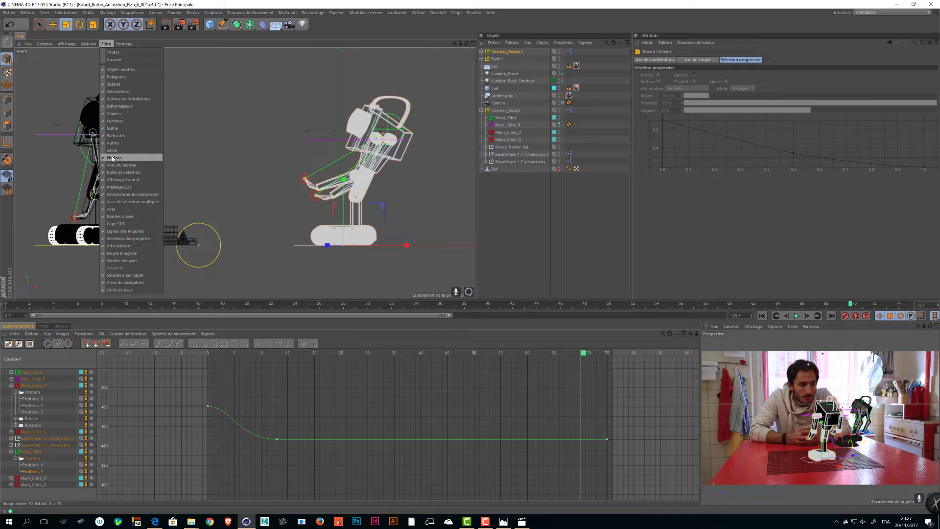
{"action": "left_click", "coordinate": [116, 156]}
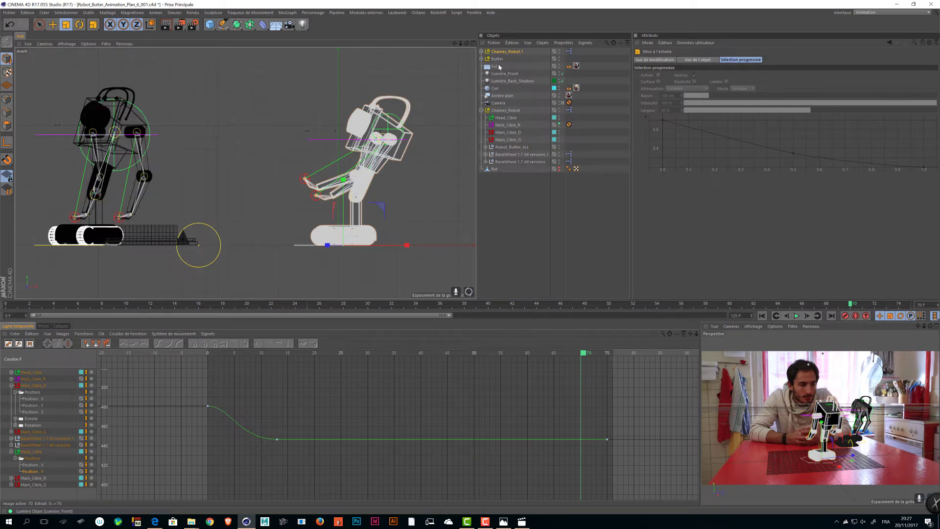
{"action": "left_click", "coordinate": [499, 306]}
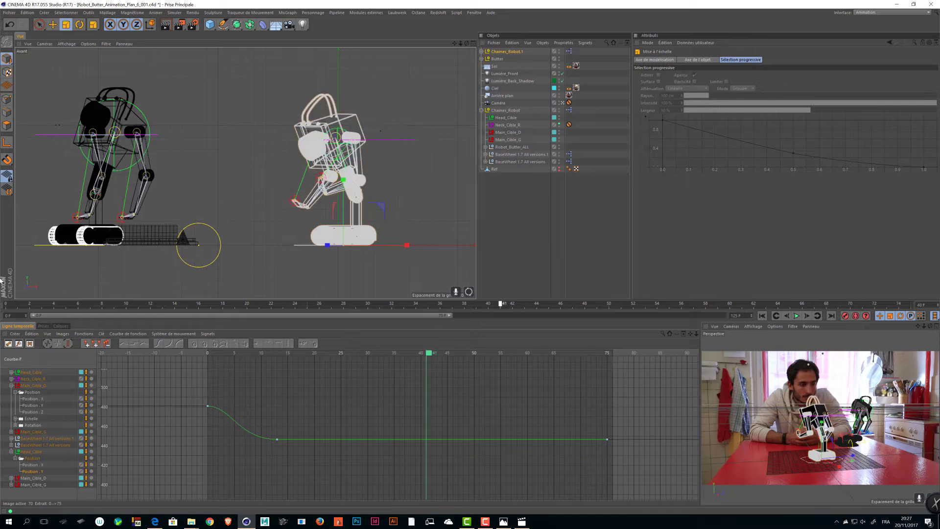
{"action": "key", "text": "shift+f"}
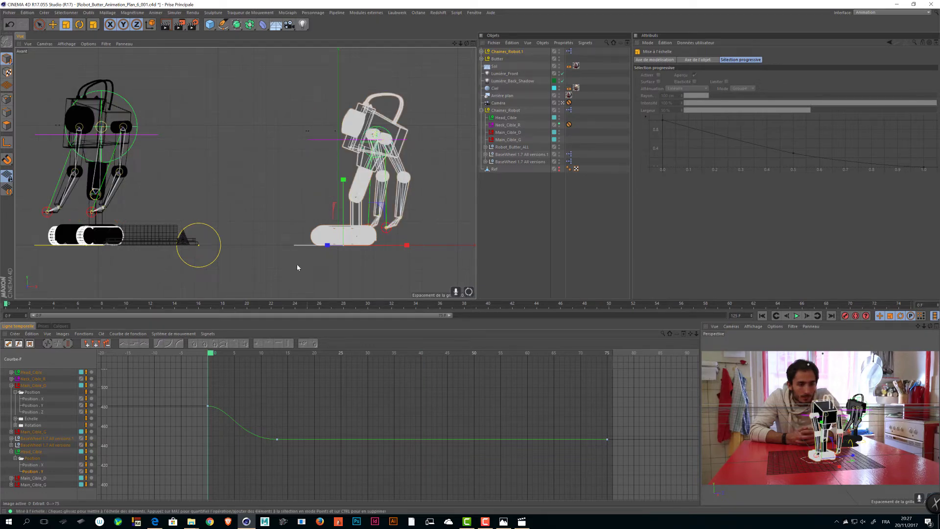
Try straightening the pasted robot's posture by moving its head target, and undo the move
{"action": "left_click", "coordinate": [502, 117]}
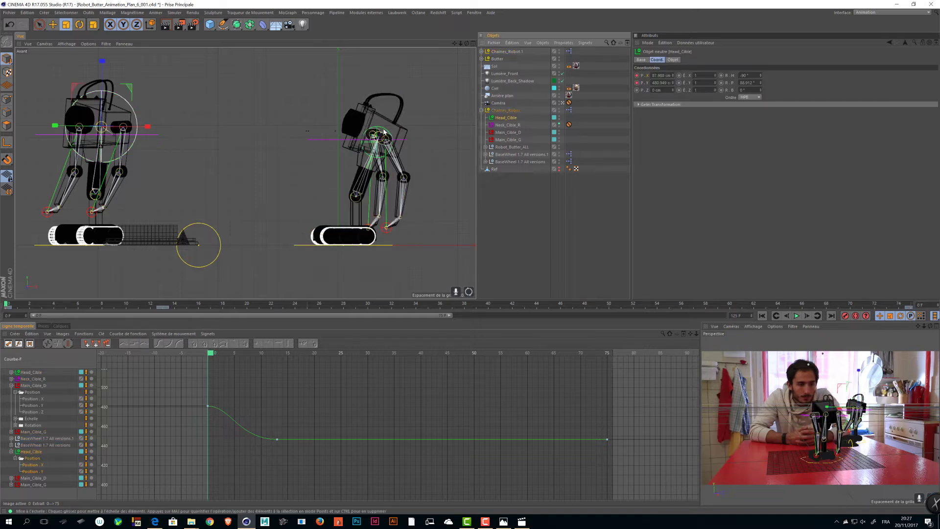
{"action": "key", "text": "e"}
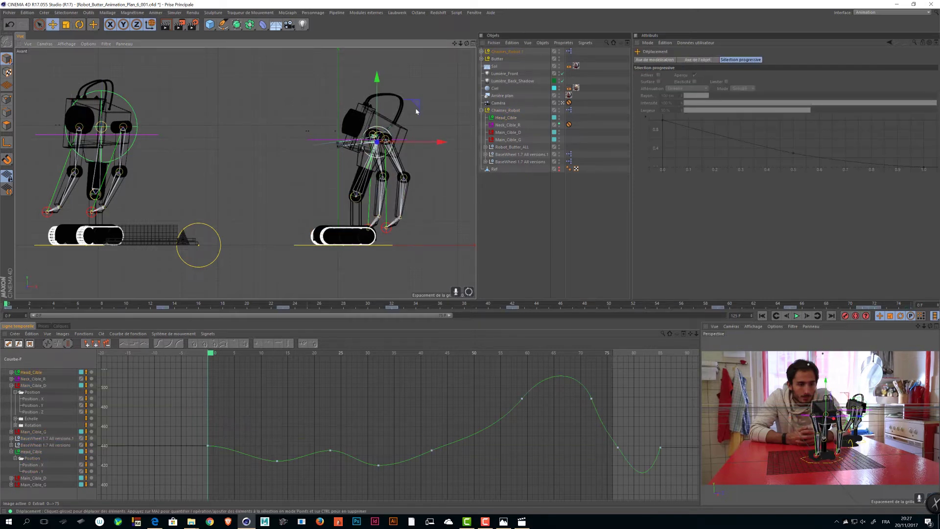
{"action": "left_click_drag", "start_coordinate": [394, 102], "coordinate": [398, 100]}
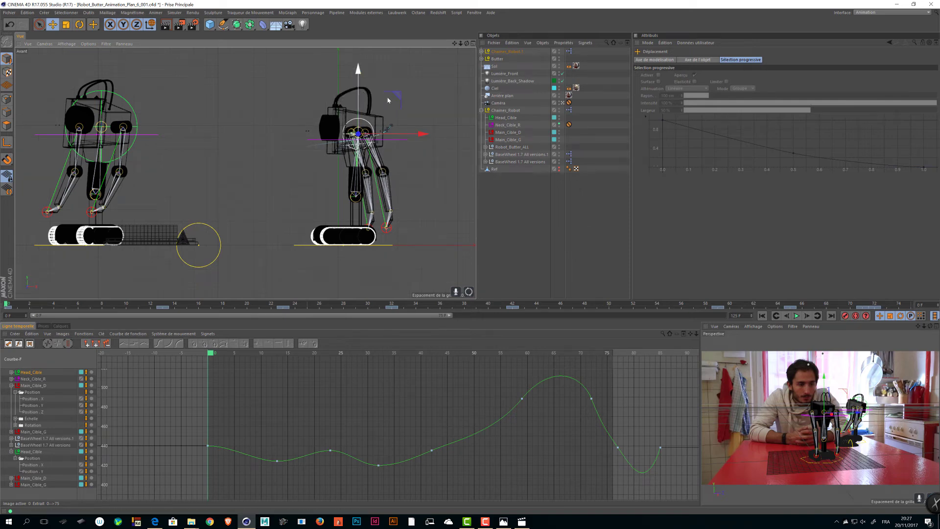
{"action": "key", "text": "ctrl+z"}
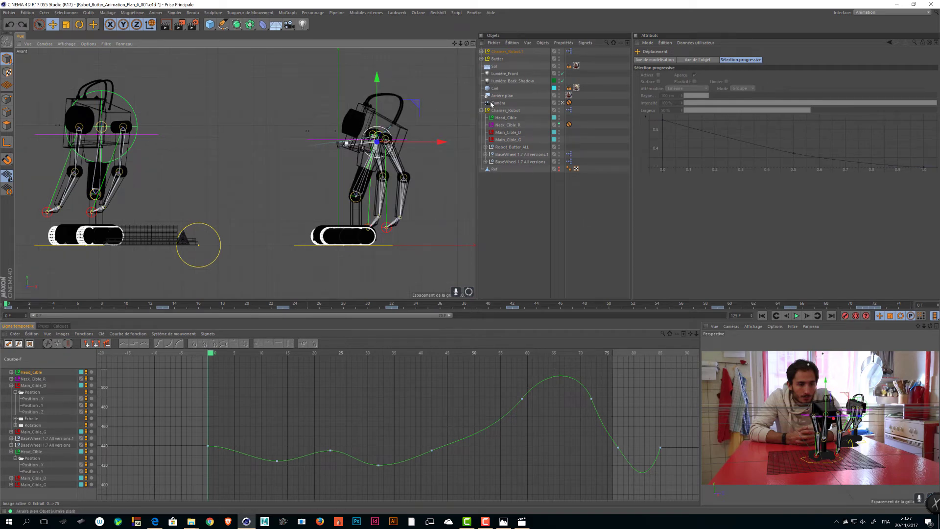
Enlarge the pasted Chaines_Robot.1 slightly and move it along the X axis until its base meets the existing robot's base
{"action": "left_click", "coordinate": [504, 110]}
{"action": "key", "text": "r"}
{"action": "left_click", "coordinate": [506, 51]}
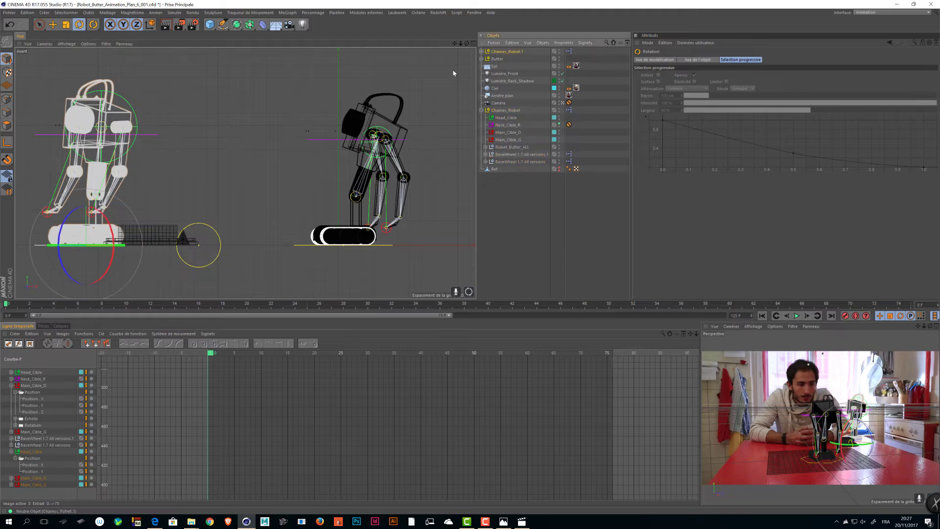
{"action": "key", "text": "t"}
{"action": "left_click_drag", "start_coordinate": [273, 125], "coordinate": [278, 125]}
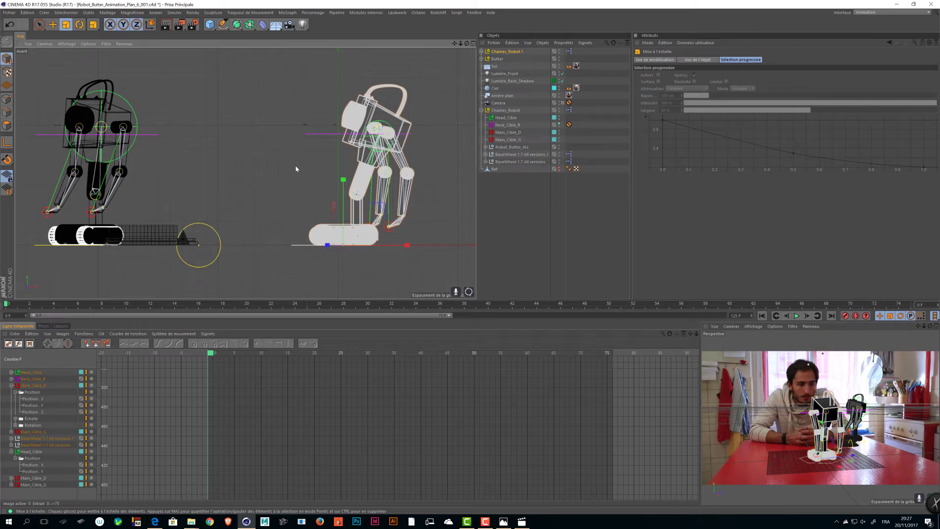
{"action": "key", "text": "e"}
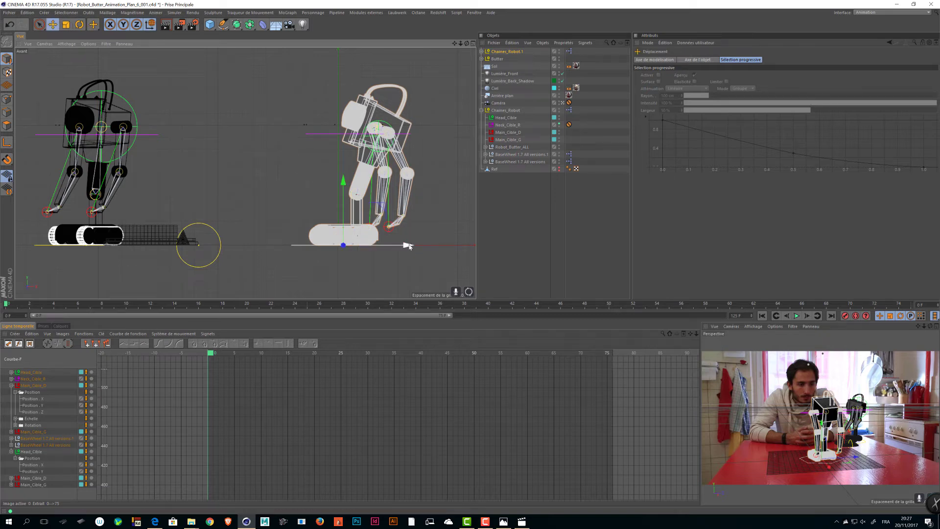
{"action": "left_click_drag", "start_coordinate": [405, 243], "coordinate": [198, 241]}
Fine-tune the pasted robot's uniform scale so the top of its wheel base lines up with the existing robot's
{"action": "scroll", "coordinate": [191, 226], "scroll_direction": "up", "scroll_amount": 10}
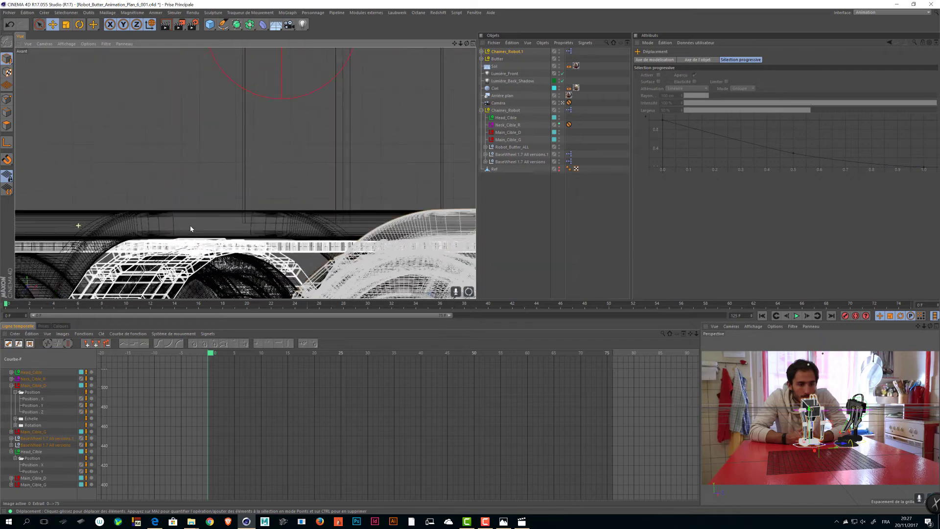
{"action": "scroll", "coordinate": [305, 200], "scroll_direction": "up", "scroll_amount": 8}
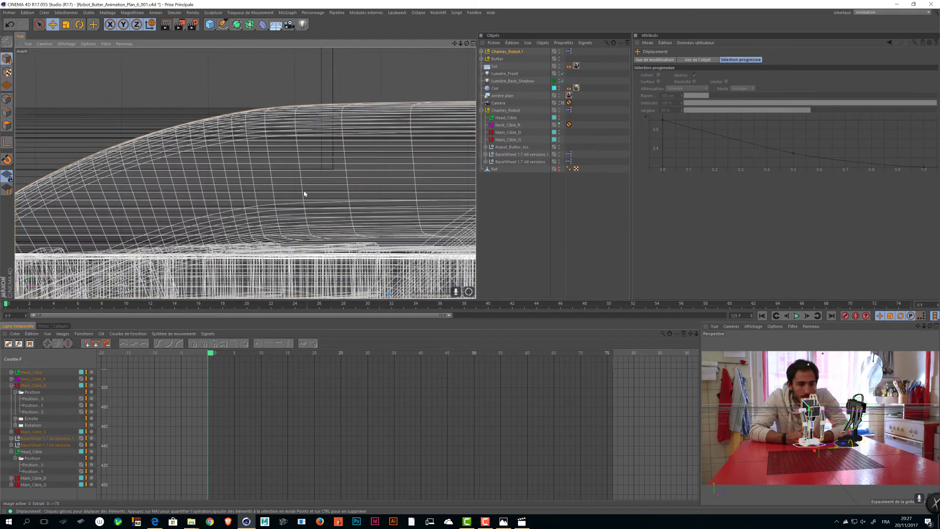
{"action": "key", "text": "t"}
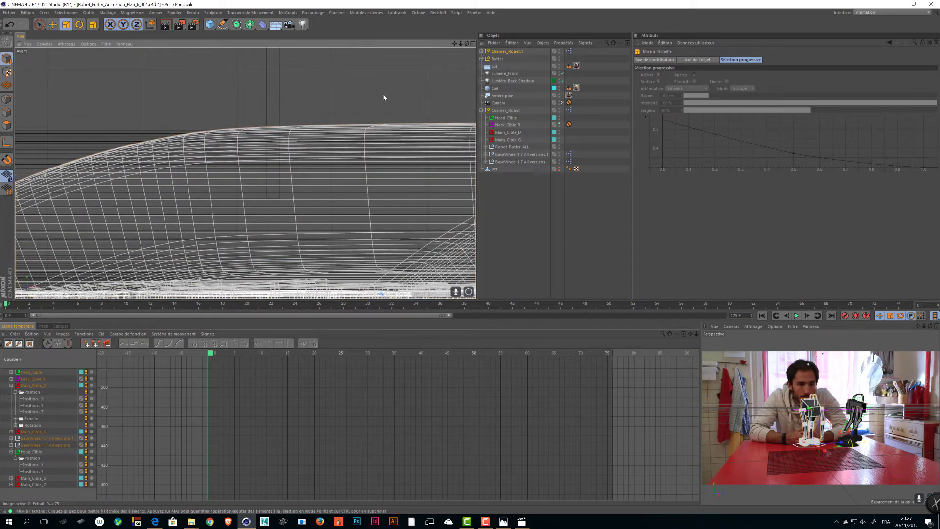
{"action": "scroll", "coordinate": [385, 96], "scroll_direction": "up", "scroll_amount": 5}
{"action": "scroll", "coordinate": [386, 96], "scroll_direction": "up", "scroll_amount": 5}
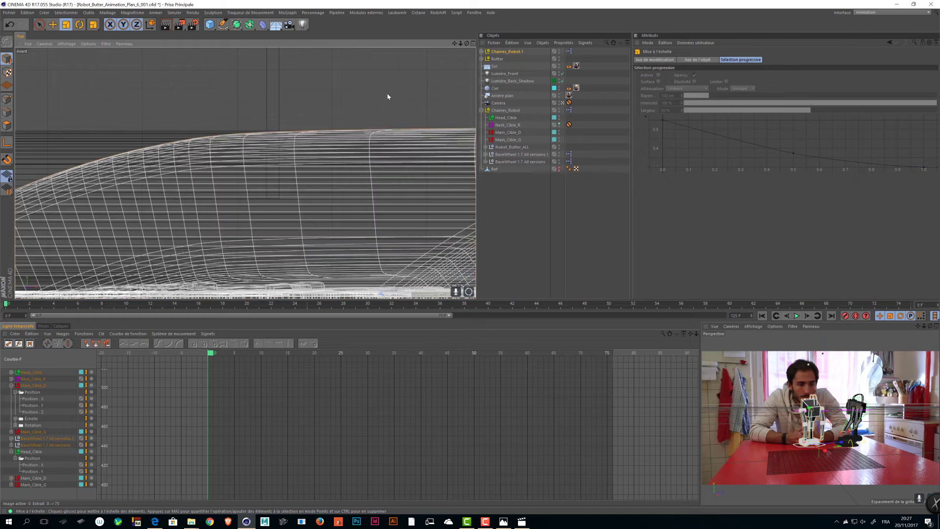
{"action": "scroll", "coordinate": [386, 97], "scroll_direction": "up", "scroll_amount": 4}
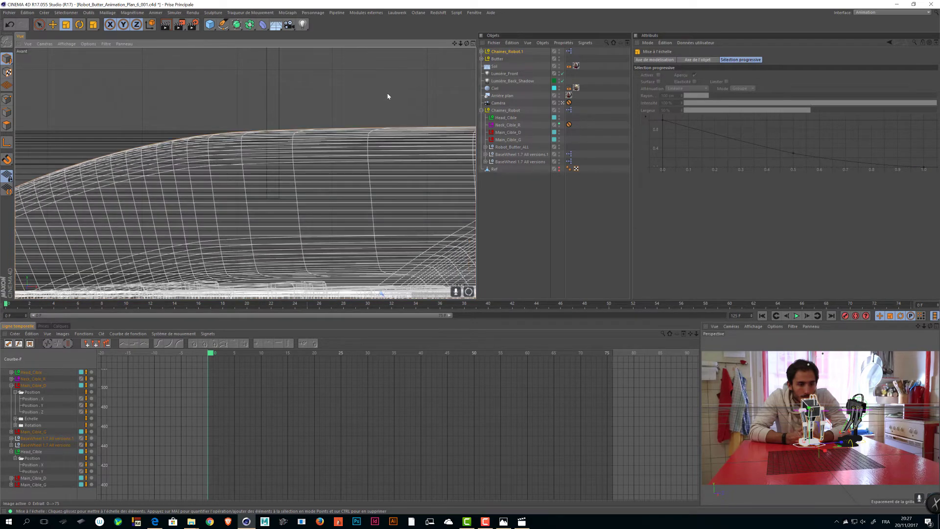
{"action": "scroll", "coordinate": [386, 96], "scroll_direction": "up", "scroll_amount": 2}
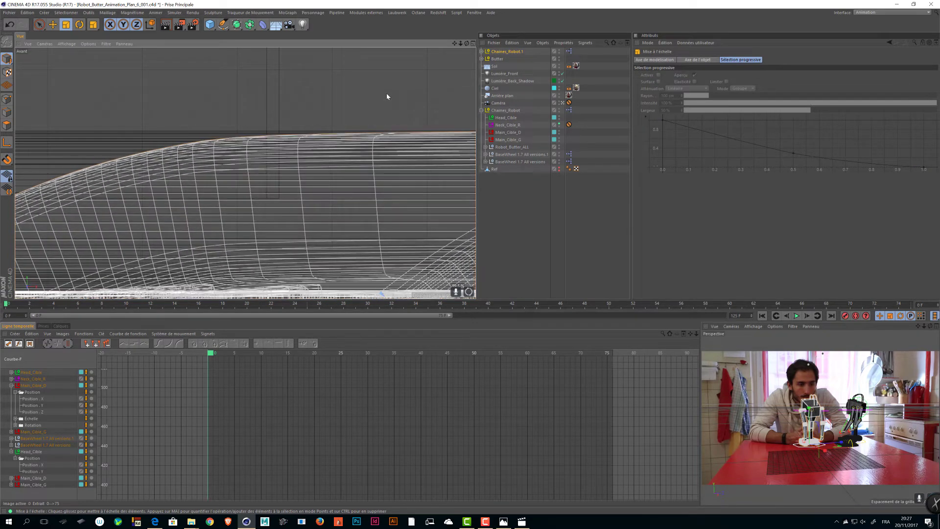
{"action": "scroll", "coordinate": [275, 116], "scroll_direction": "down", "scroll_amount": 10}
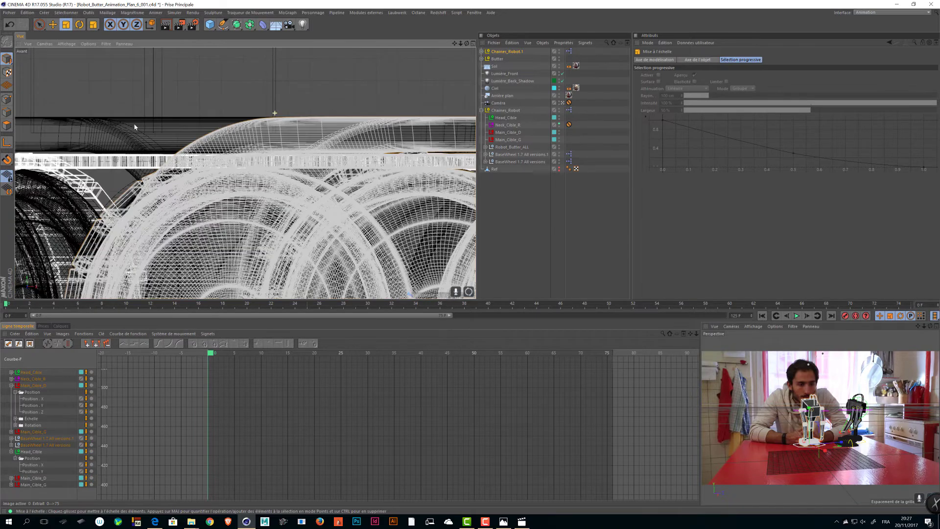
Move the duplicated robot Chaines_Robot.1 along the X axis, well clear of the original robot in the front view
{"action": "key", "text": "e"}
{"action": "middle_click_drag", "start_coordinate": [252, 170], "coordinate": [259, 228], "text": "alt"}
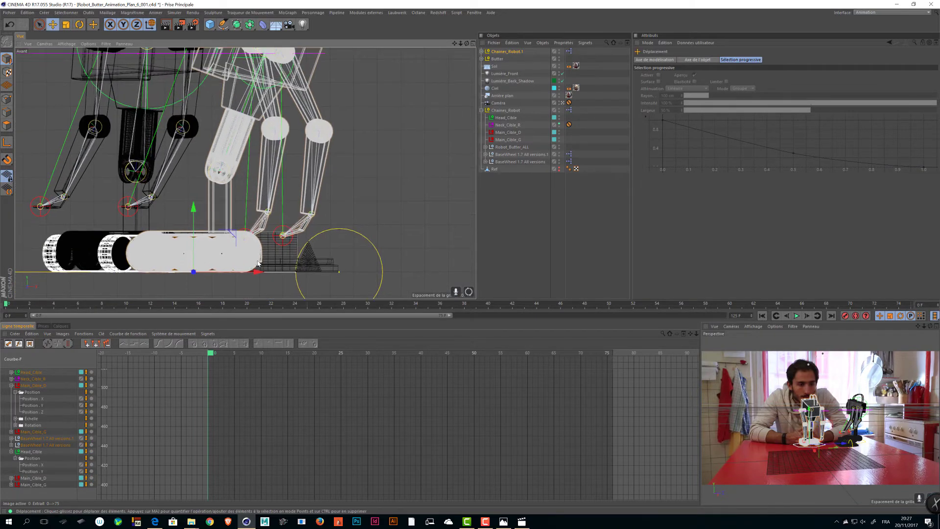
{"action": "left_click_drag", "start_coordinate": [256, 272], "coordinate": [498, 267]}
{"action": "scroll", "coordinate": [193, 223], "scroll_direction": "down", "scroll_amount": 5}
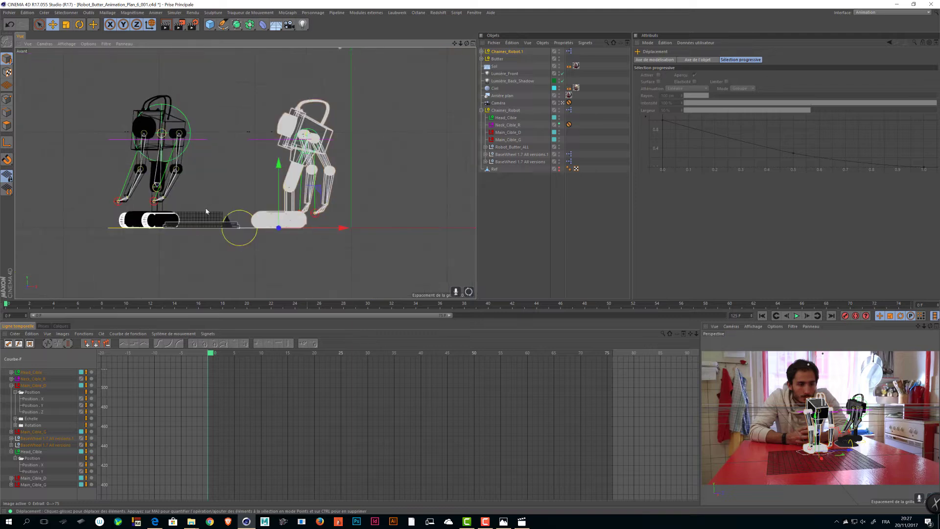
{"action": "middle_click_drag", "start_coordinate": [206, 210], "coordinate": [181, 218], "text": "alt"}
{"action": "left_click_drag", "start_coordinate": [314, 237], "coordinate": [384, 237]}
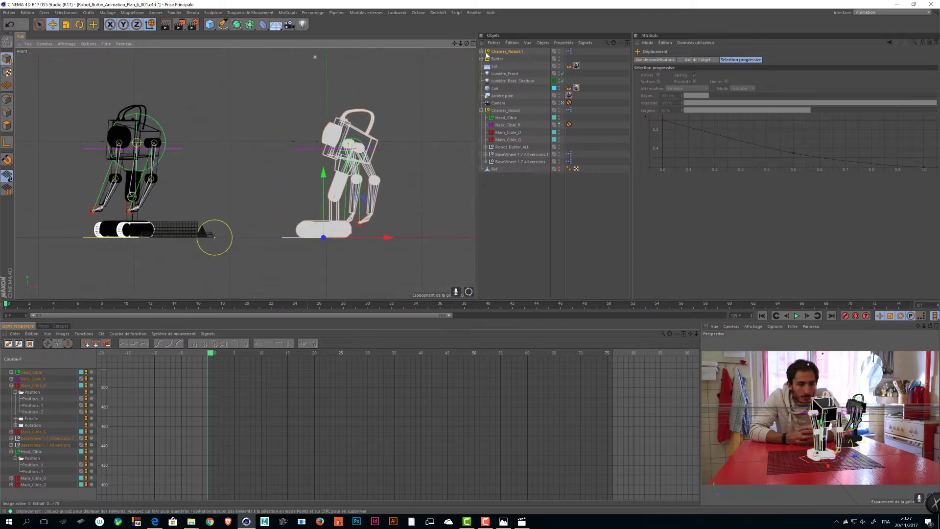
Collapse the original Chaines_Robot hierarchy and reorder Chaines_Robot.1 directly above it in the object list
{"action": "left_click", "coordinate": [493, 110]}
{"action": "left_click", "coordinate": [482, 111]}
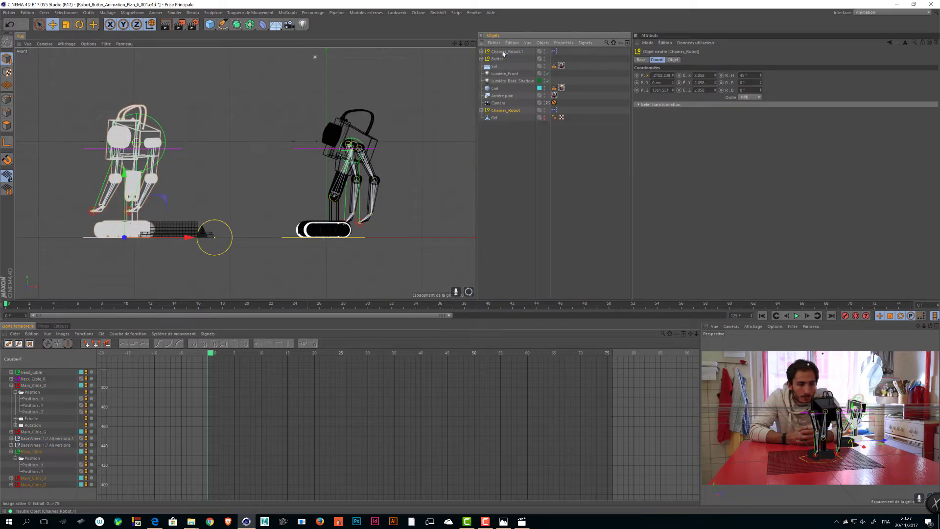
{"action": "left_click", "coordinate": [506, 53]}
{"action": "left_click_drag", "start_coordinate": [497, 105], "coordinate": [497, 106]}
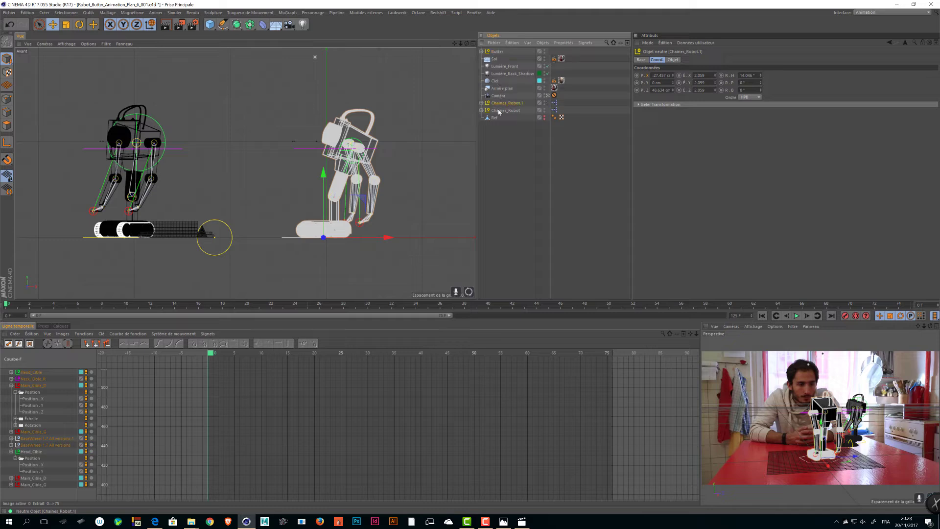
Rename the original robot's parent null as Chaines_Robot_old
{"action": "left_click", "coordinate": [498, 110]}
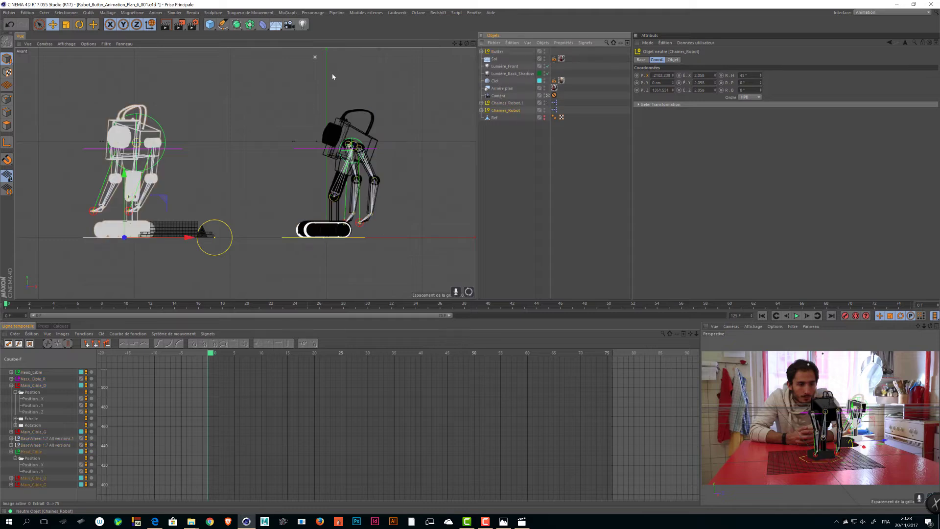
{"action": "double_click", "coordinate": [497, 111]}
{"action": "type", "text": "_o"}
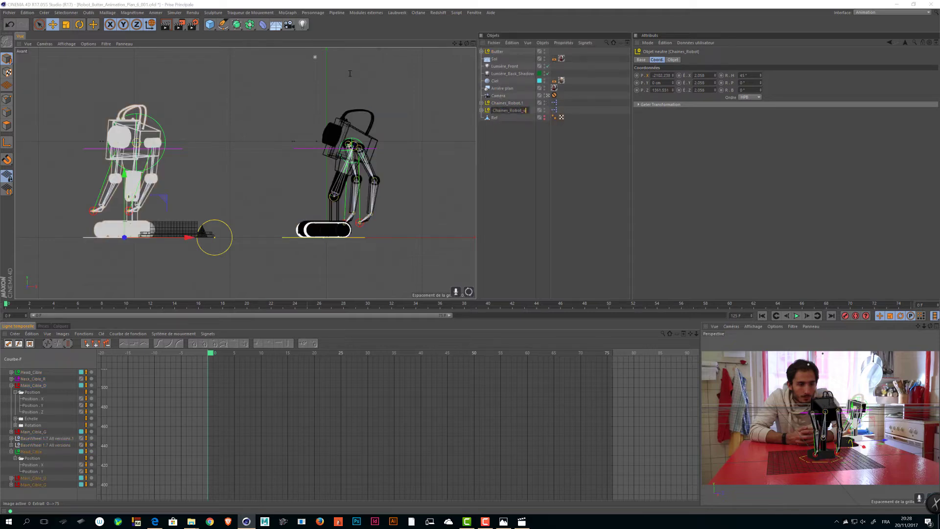
{"action": "type", "text": "ld"}
{"action": "key", "text": "Return"}
Remove the .1 suffix from the duplicate's name, making it Chaines_Robot
{"action": "double_click", "coordinate": [522, 103]}
{"action": "left_click", "coordinate": [526, 102]}
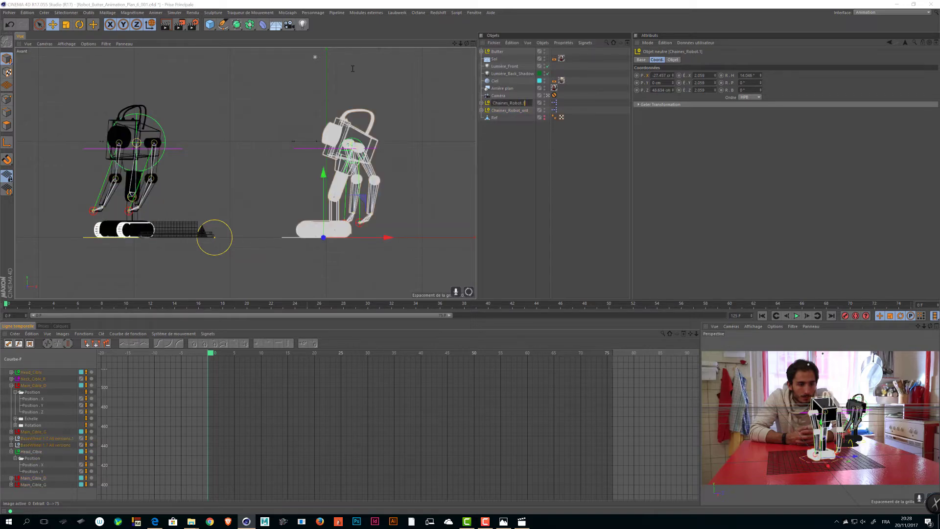
{"action": "key", "text": "BackSpace"}
{"action": "key", "text": "BackSpace"}
{"action": "key", "text": "Return"}
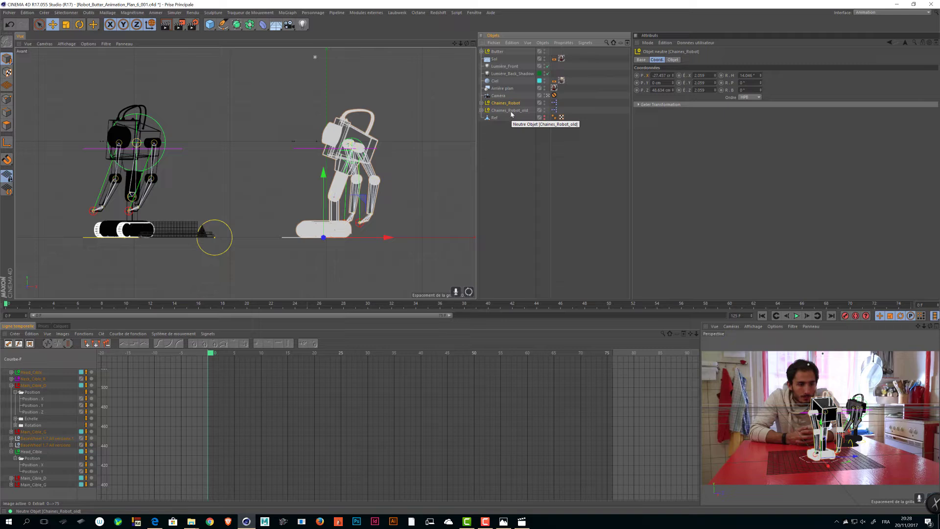
Set the heading rotation (R.H) of the new Chaines_Robot to 45°
{"action": "left_click", "coordinate": [511, 111]}
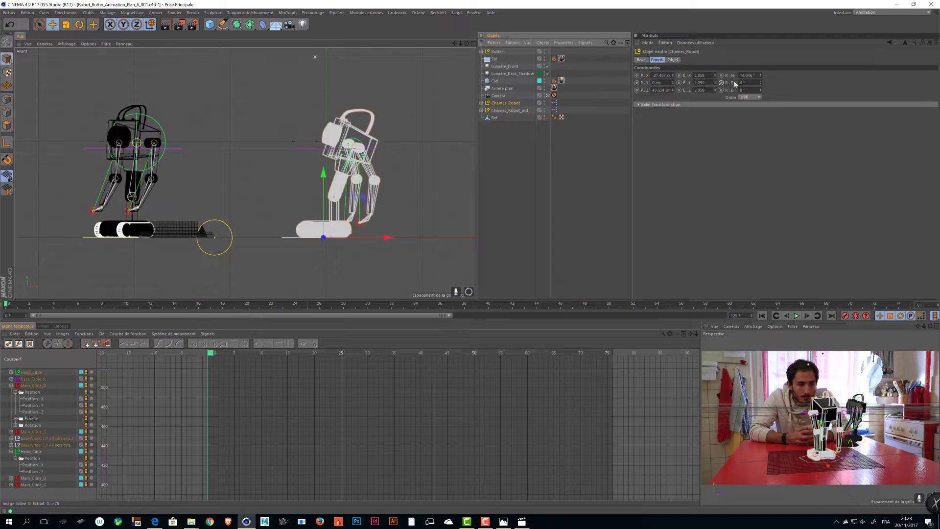
{"action": "left_click", "coordinate": [752, 75]}
{"action": "type", "text": "45"}
{"action": "key", "text": "Return"}
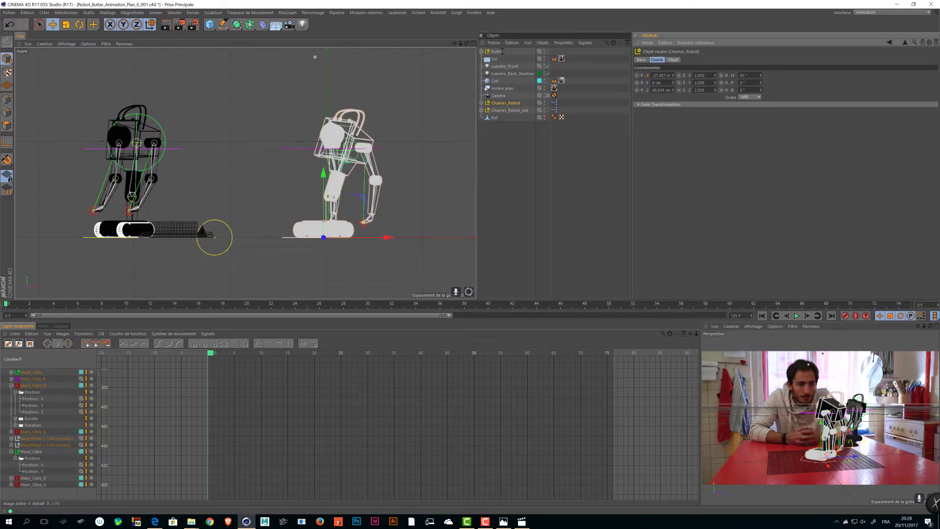
Try moving the Head_Cible control inside Chaines_Robot_old and undo the move
{"action": "left_click", "coordinate": [500, 111]}
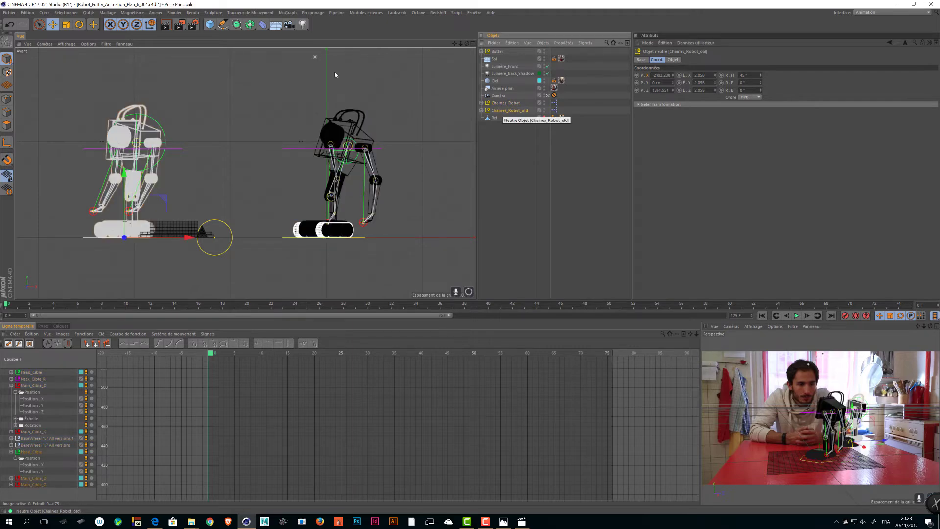
{"action": "left_click", "coordinate": [505, 104]}
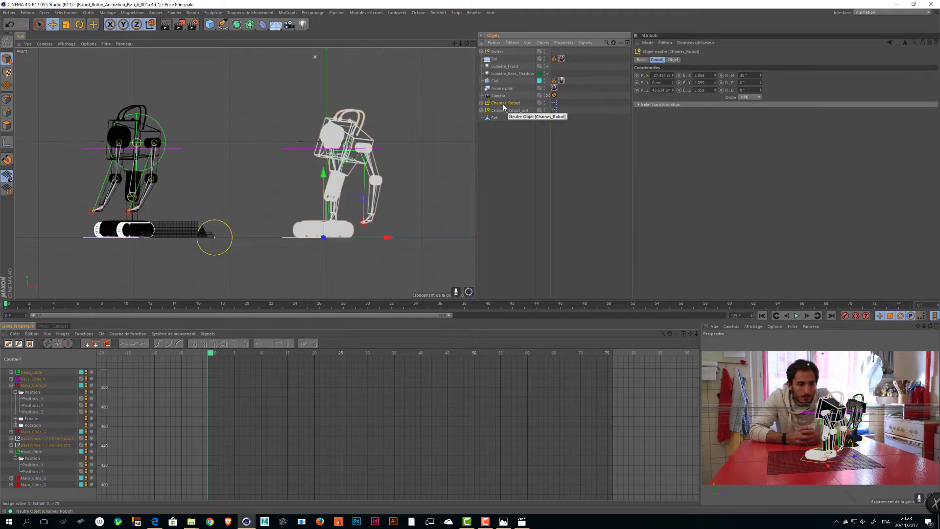
{"action": "left_click", "coordinate": [341, 76]}
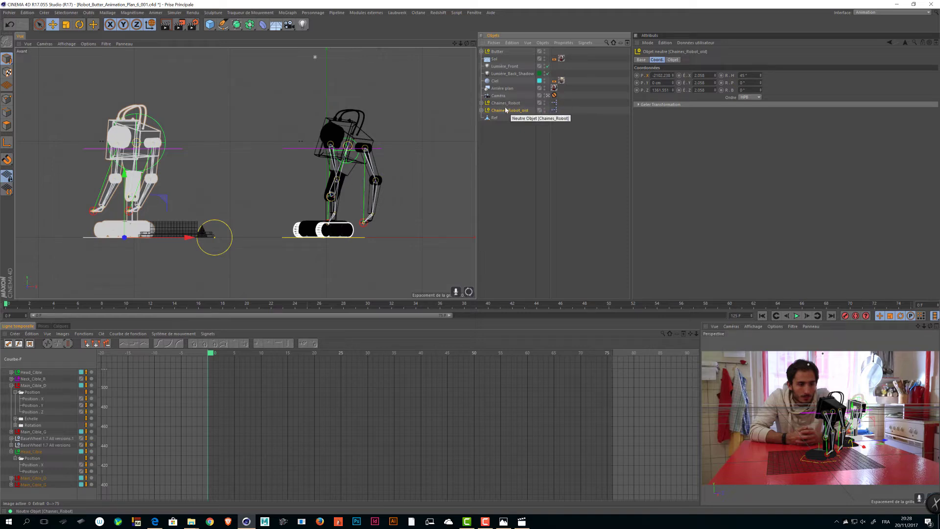
{"action": "left_click", "coordinate": [481, 110]}
{"action": "left_click", "coordinate": [490, 118]}
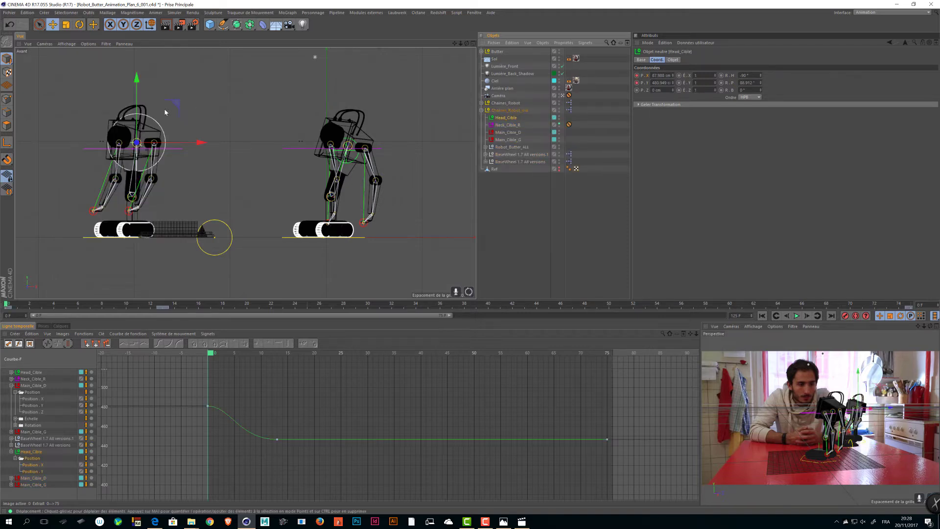
{"action": "left_click_drag", "start_coordinate": [169, 99], "coordinate": [184, 149]}
{"action": "left_click", "coordinate": [511, 111]}
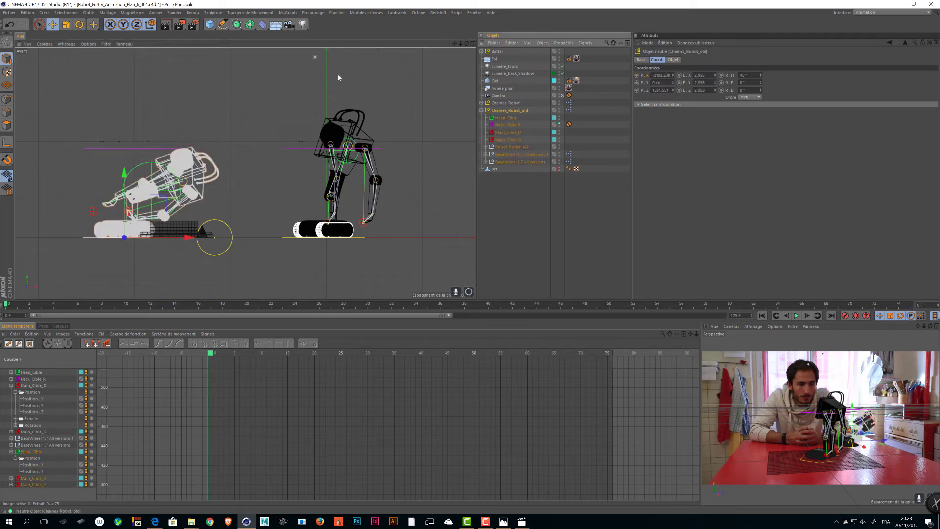
{"action": "key", "text": "ctrl+z"}
{"action": "key", "text": "ctrl+z"}
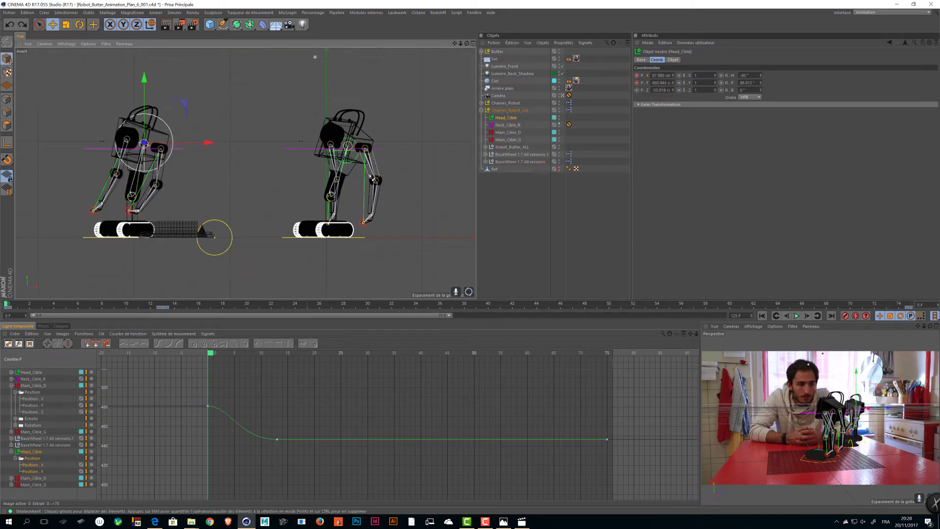
{"action": "left_click", "coordinate": [512, 180]}
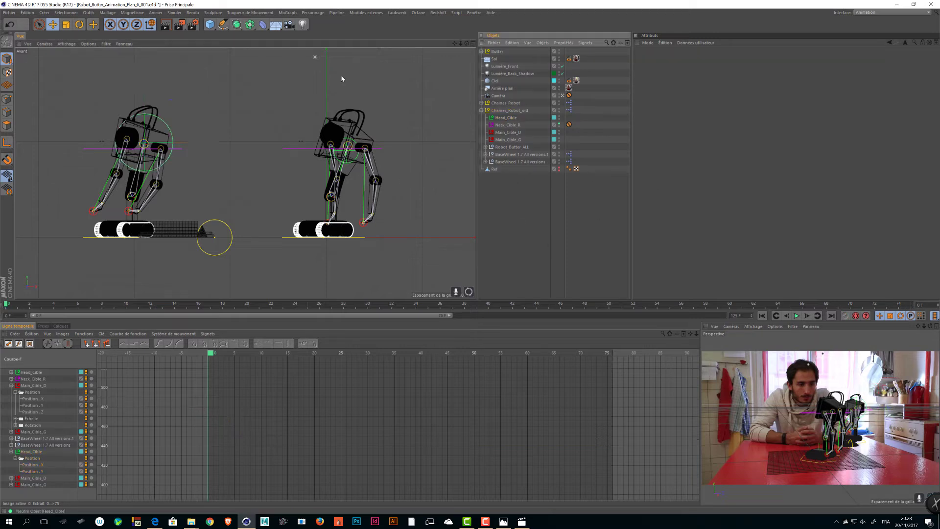
Copy the X position of Chaines_Robot_old to Chaines_Robot
{"action": "left_click", "coordinate": [509, 111]}
{"action": "left_click", "coordinate": [481, 111]}
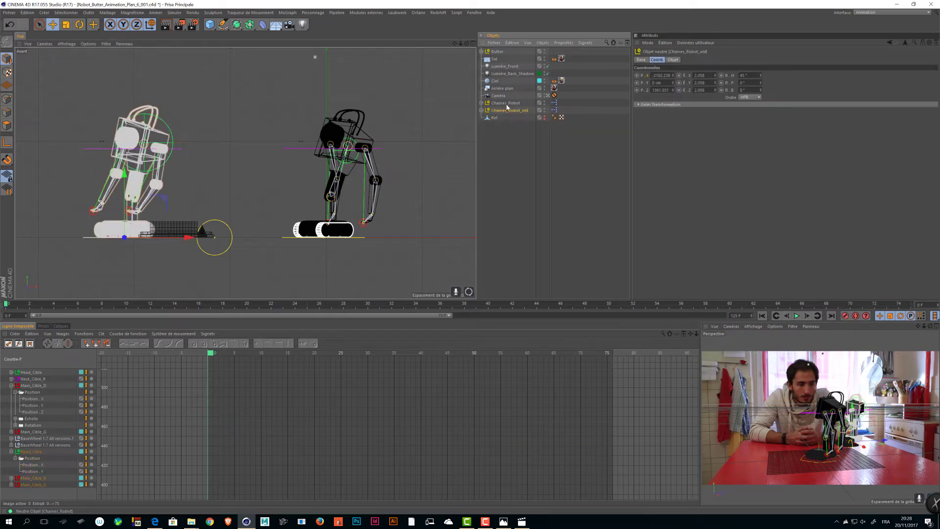
{"action": "left_click", "coordinate": [660, 75]}
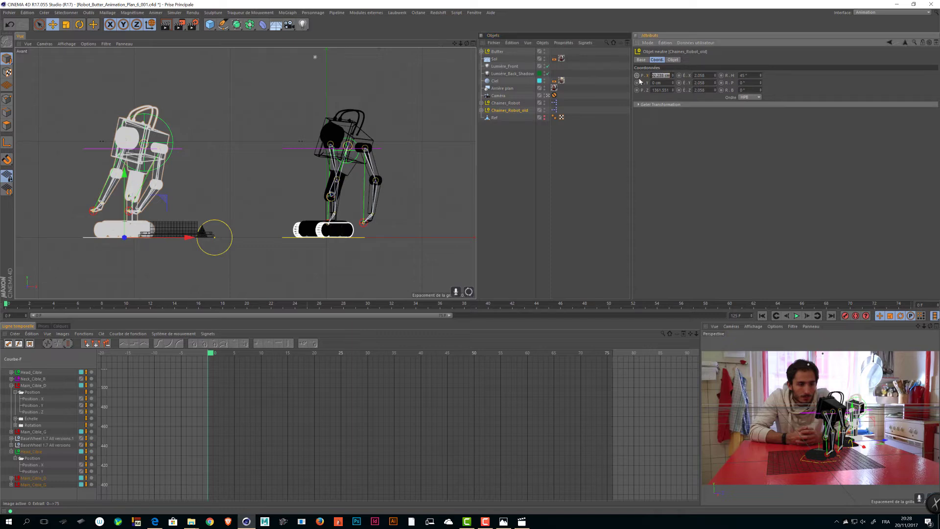
{"action": "left_click", "coordinate": [505, 103]}
{"action": "left_click", "coordinate": [661, 74]}
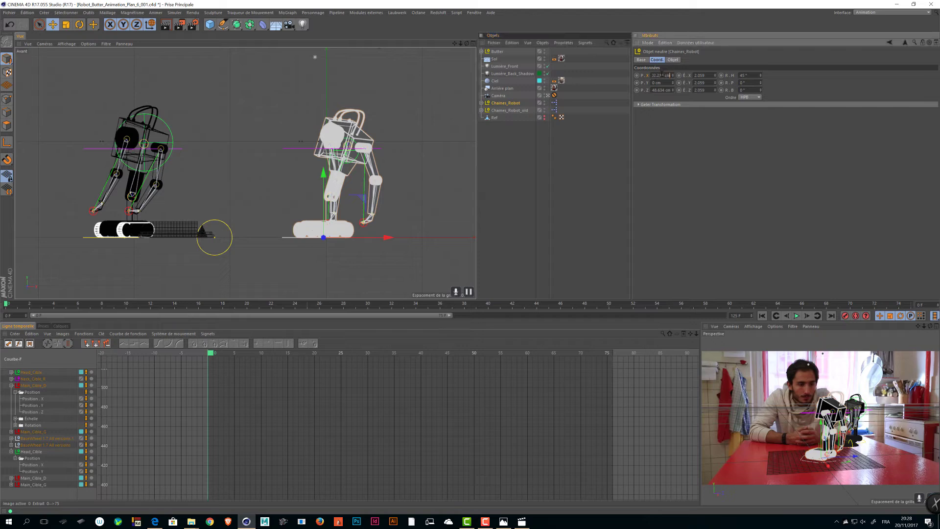
{"action": "key", "text": "Return"}
Copy the Z position of Chaines_Robot_old to Chaines_Robot so both robots share the same location
{"action": "left_click", "coordinate": [516, 113]}
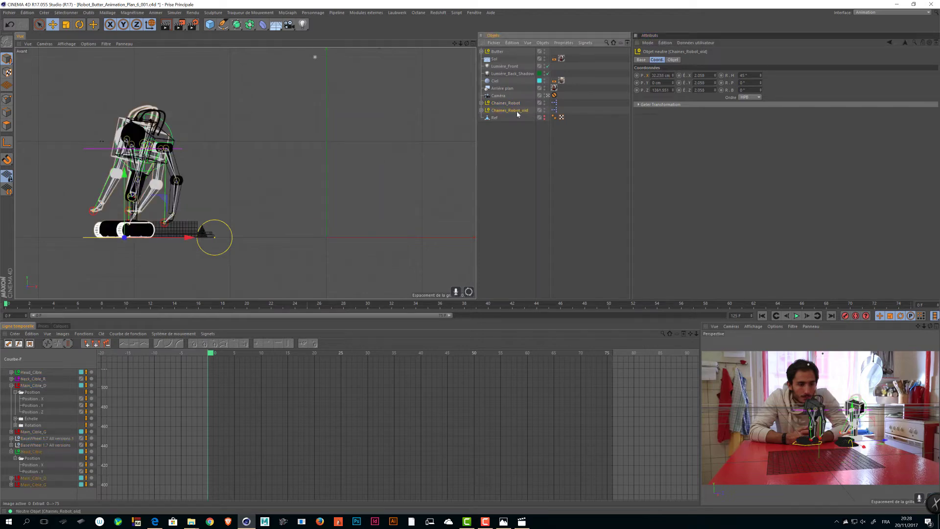
{"action": "left_click", "coordinate": [665, 91]}
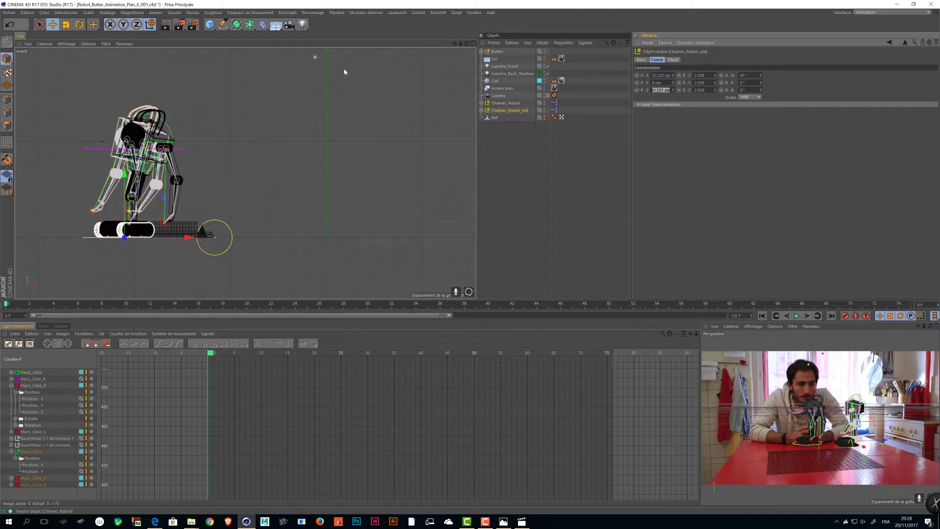
{"action": "left_click", "coordinate": [506, 103]}
{"action": "left_click", "coordinate": [654, 90]}
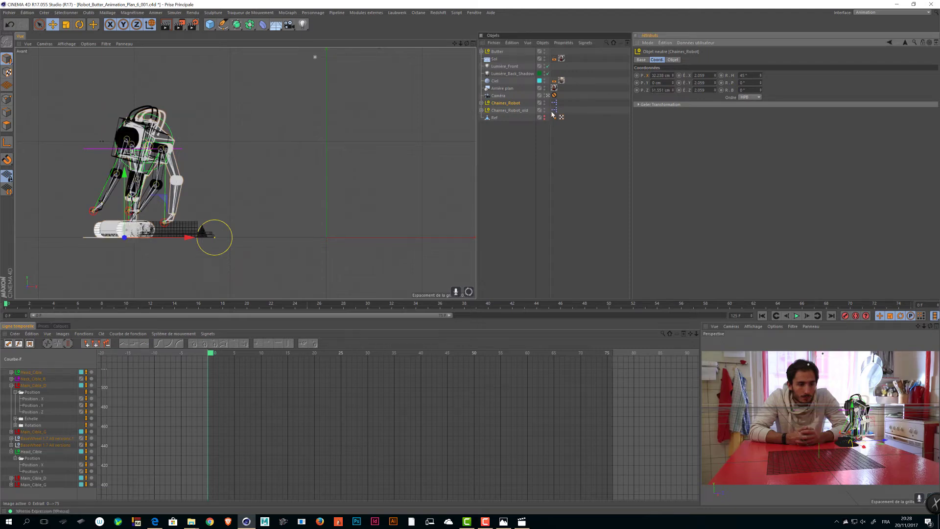
Try deleting Chaines_Robot_old and undo the deletion
{"action": "left_click", "coordinate": [500, 112]}
{"action": "key", "text": "Delete"}
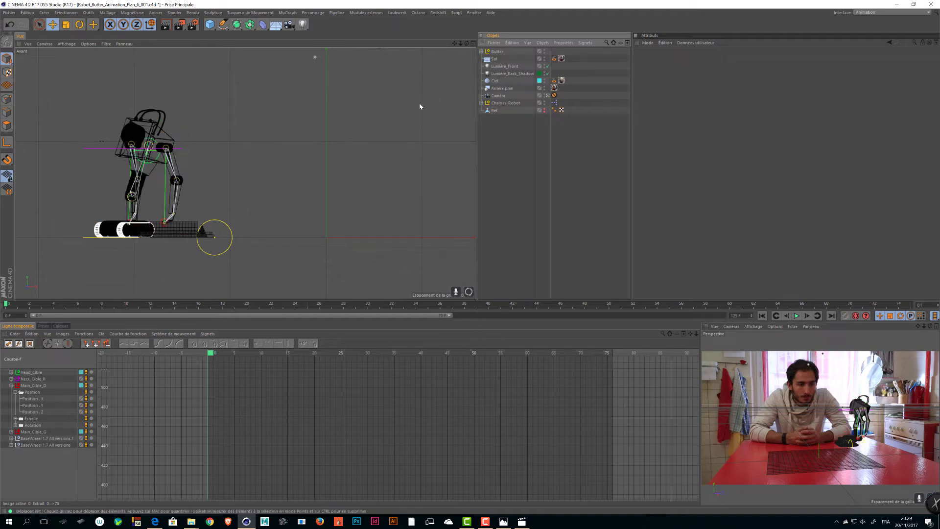
{"action": "key", "text": "ctrl+z"}
{"action": "key", "text": "ctrl+z"}
Switch from the front view to a full-size perspective view framed on the two overlapping robots
{"action": "left_click", "coordinate": [472, 44]}
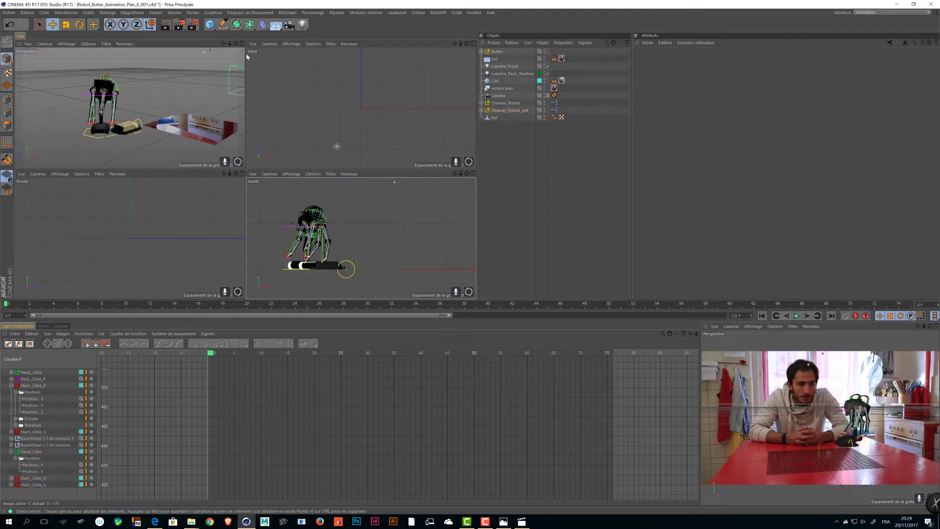
{"action": "left_click", "coordinate": [242, 44]}
{"action": "mouse_move", "coordinate": [194, 136]}
{"action": "left_mouse_down", "text": "alt"}
{"action": "mouse_move", "coordinate": [284, 179]}
{"action": "mouse_move", "coordinate": [157, 120]}
{"action": "left_mouse_up", "text": "alt"}
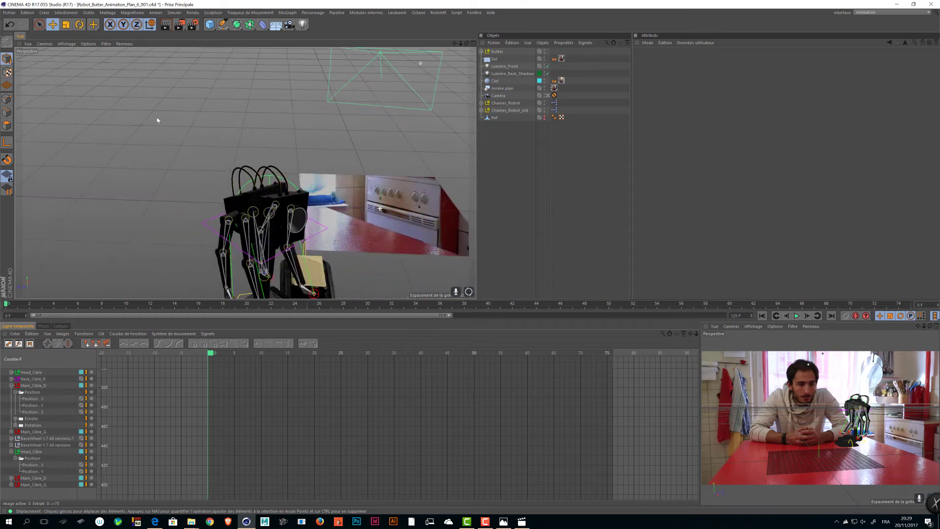
{"action": "right_click_drag", "start_coordinate": [158, 120], "coordinate": [287, 216], "text": "alt"}
{"action": "middle_click_drag", "start_coordinate": [287, 215], "coordinate": [237, 142], "text": "alt"}
{"action": "left_click_drag", "start_coordinate": [237, 142], "coordinate": [273, 173], "text": "alt"}
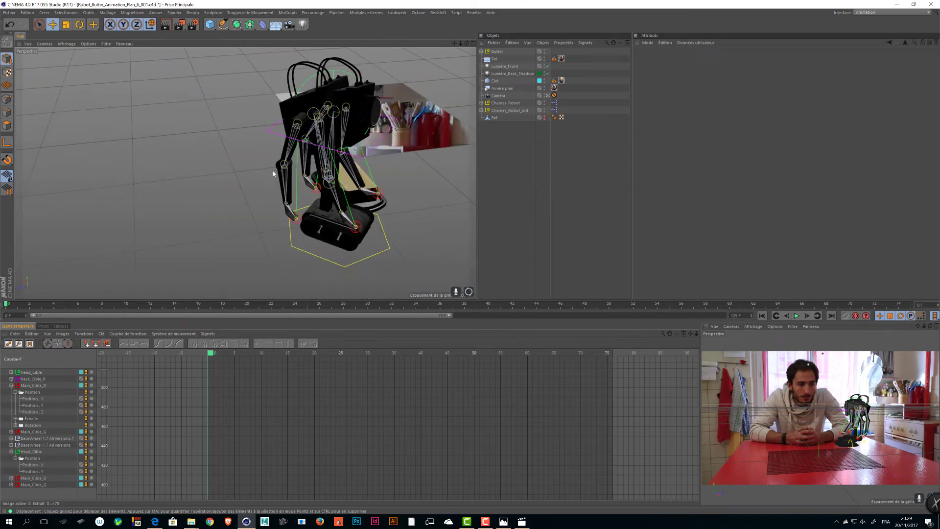
Delete Chaines_Robot_old, leaving only the new robot in the scene
{"action": "left_click", "coordinate": [384, 247]}
{"action": "scroll", "coordinate": [373, 246], "scroll_direction": "up", "scroll_amount": 5}
{"action": "left_click_drag", "start_coordinate": [324, 196], "coordinate": [372, 196], "text": "alt"}
{"action": "left_click", "coordinate": [507, 112]}
{"action": "key", "text": "Delete"}
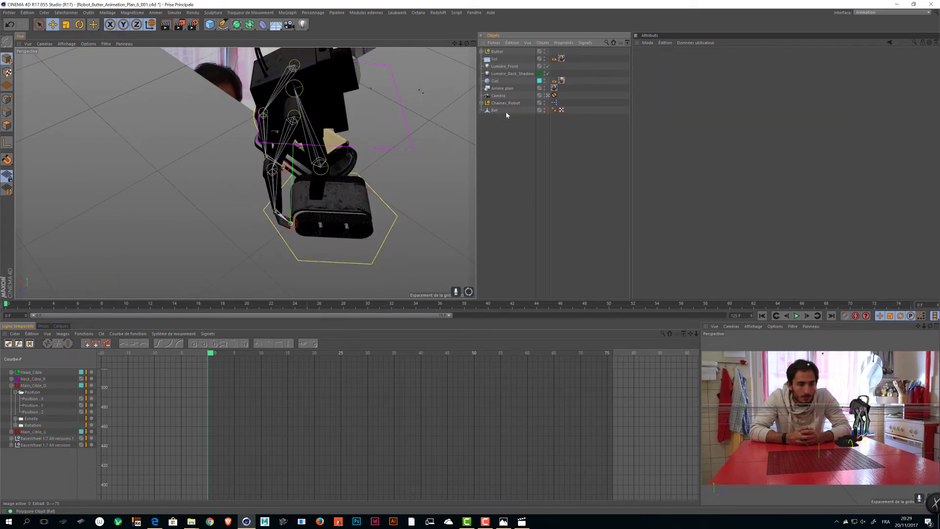
Select the remaining Chaines_Robot and extend the timeline preview range to frame 125
{"action": "left_click_drag", "start_coordinate": [413, 139], "coordinate": [391, 220], "text": "alt"}
{"action": "left_click", "coordinate": [255, 236]}
{"action": "scroll", "coordinate": [294, 172], "scroll_direction": "up", "scroll_amount": 3}
{"action": "scroll", "coordinate": [309, 152], "scroll_direction": "down", "scroll_amount": 3}
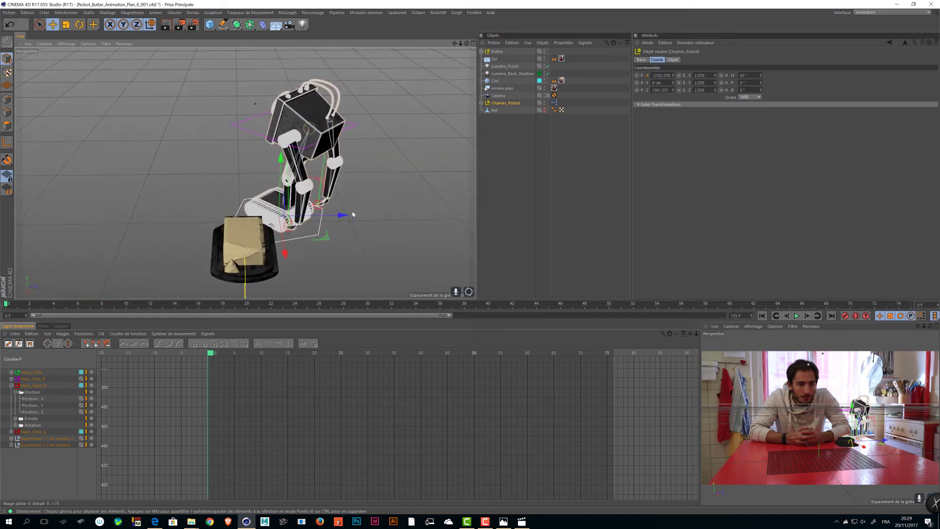
{"action": "left_click_drag", "start_coordinate": [448, 316], "coordinate": [720, 315]}
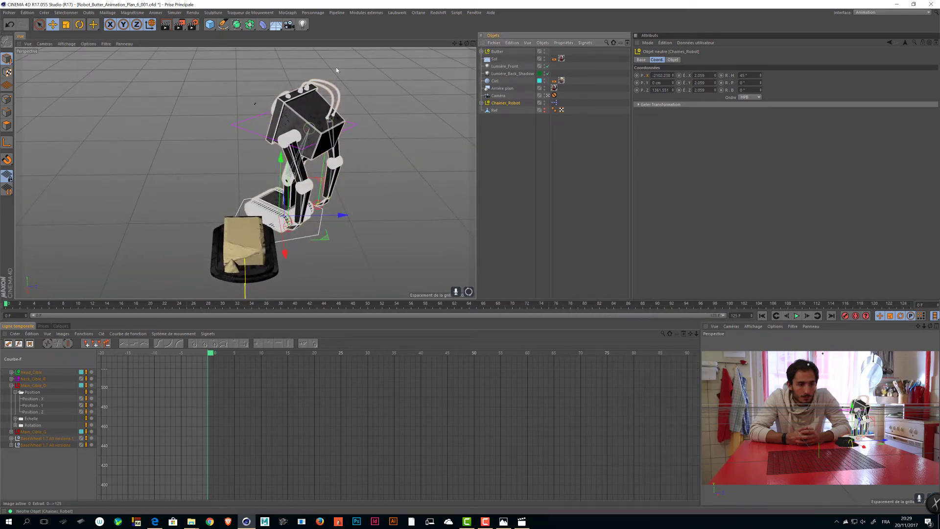
Expand Chaines_Robot, select its Main_Cible_D control and frame that control's animation curves in the F-curve editor
{"action": "left_click", "coordinate": [482, 103]}
{"action": "left_click", "coordinate": [505, 110]}
{"action": "left_click", "coordinate": [512, 139]}
{"action": "left_click", "coordinate": [507, 133]}
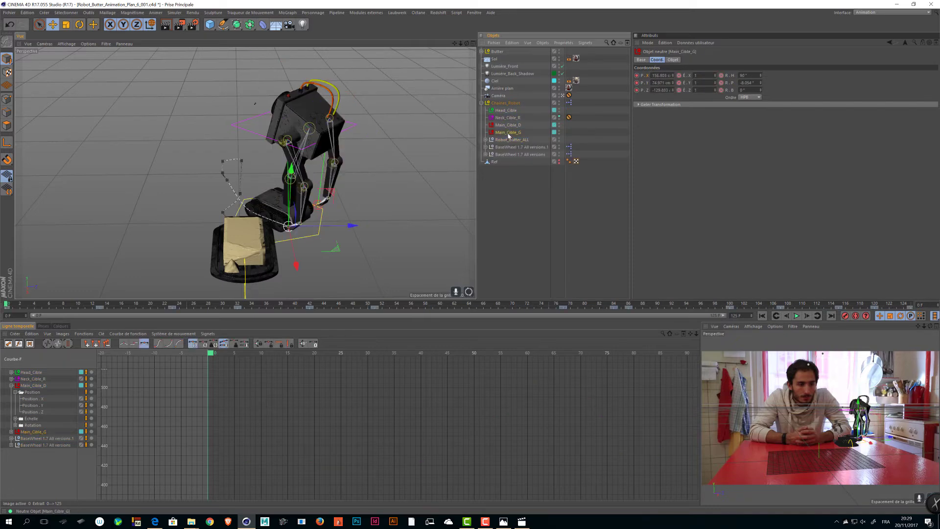
{"action": "left_click", "coordinate": [507, 126]}
{"action": "key", "text": "h"}
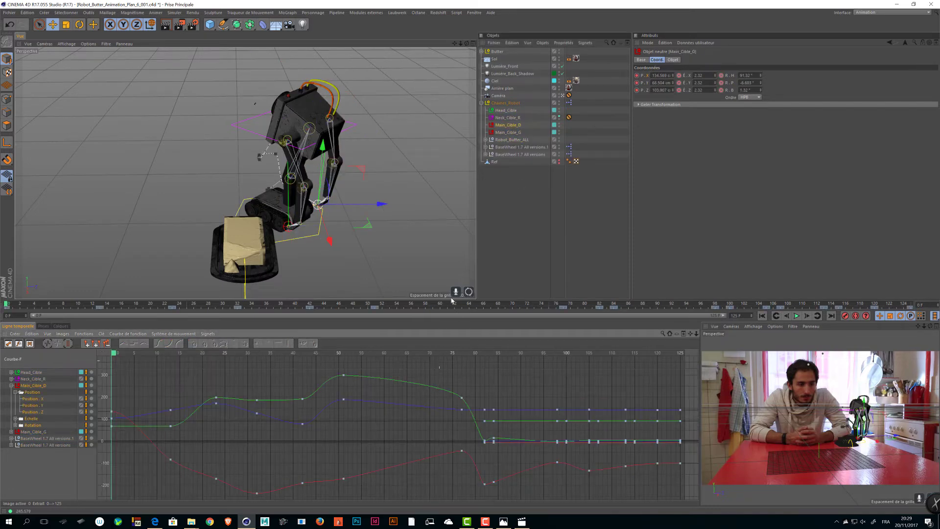
Select Chaines_Robot and display all Main_Cible_D animation curves, with its tracks collapsed in the timeline list
{"action": "left_click", "coordinate": [503, 103]}
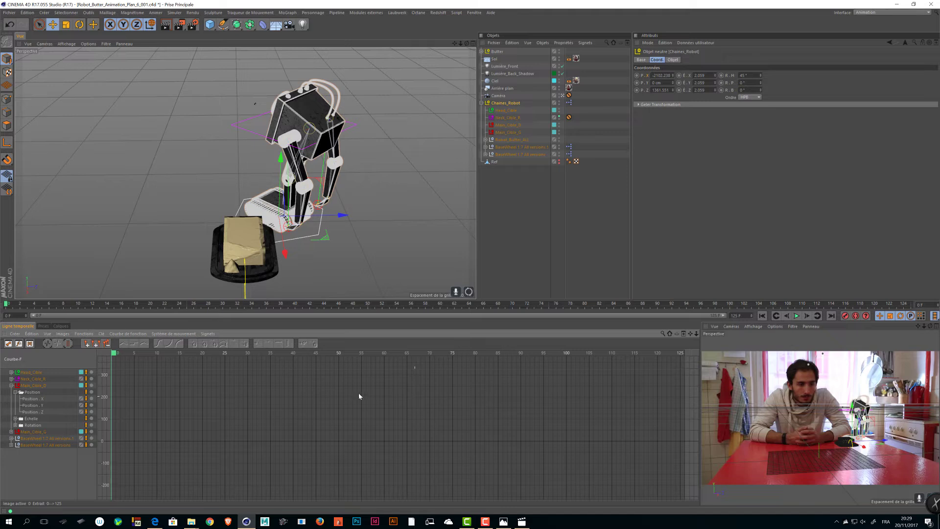
{"action": "left_click", "coordinate": [39, 374]}
{"action": "key", "text": "h"}
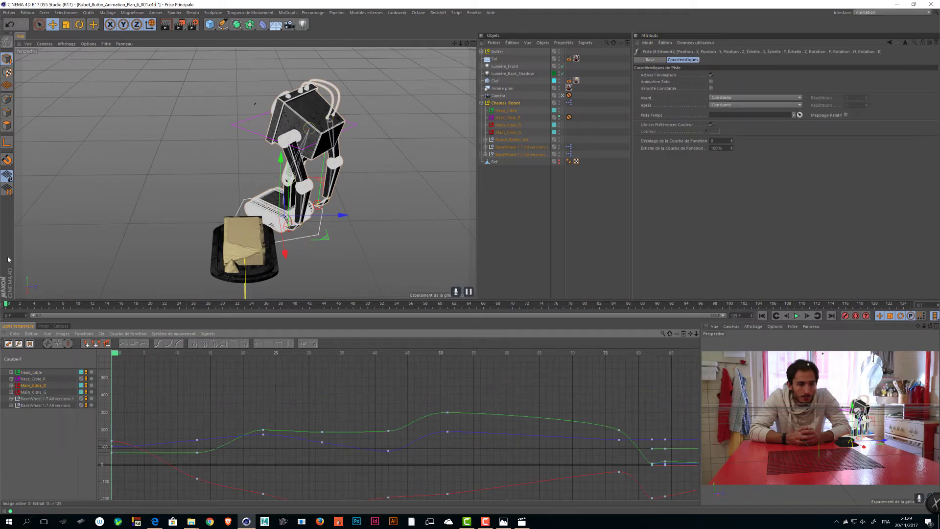
Add Main_Cible_G's curves to the F-curve display, frame all displayed curves and save the project
{"action": "left_click", "coordinate": [34, 394], "text": "shift"}
{"action": "key", "text": "h"}
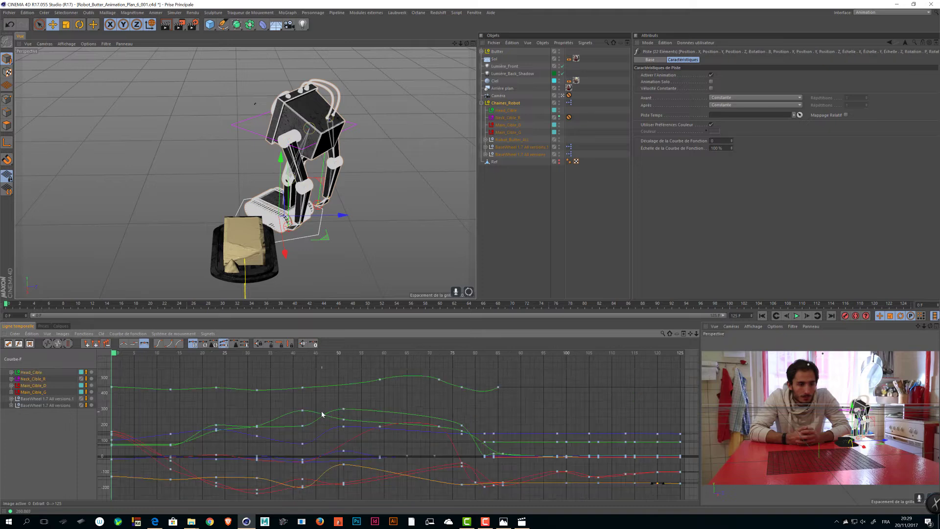
{"action": "key", "text": "ctrl+s"}
Switch to the Robot_Butter_Animation_Plan_5_003 project, display the Main_Cible_D and Main_Cible_G curves and expand Main_Cible_D's tracks
{"action": "key", "text": "v"}
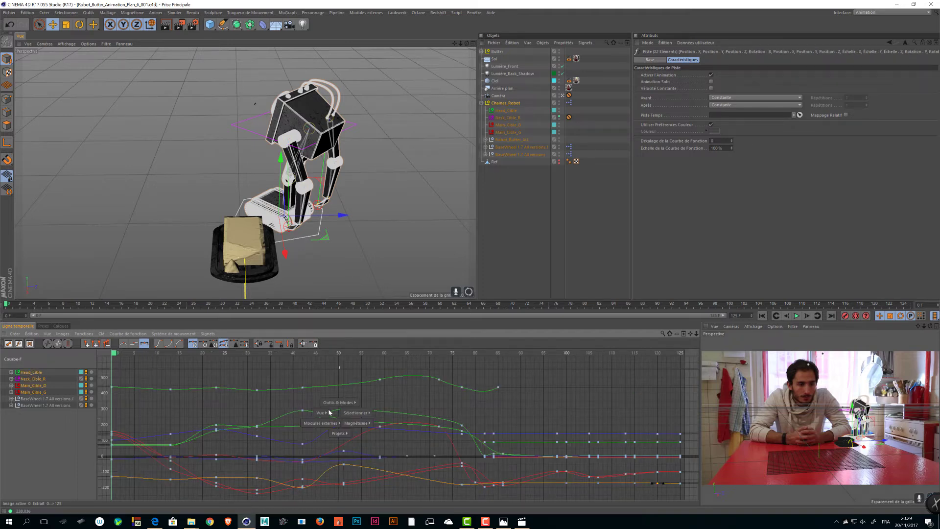
{"action": "left_click", "coordinate": [340, 449]}
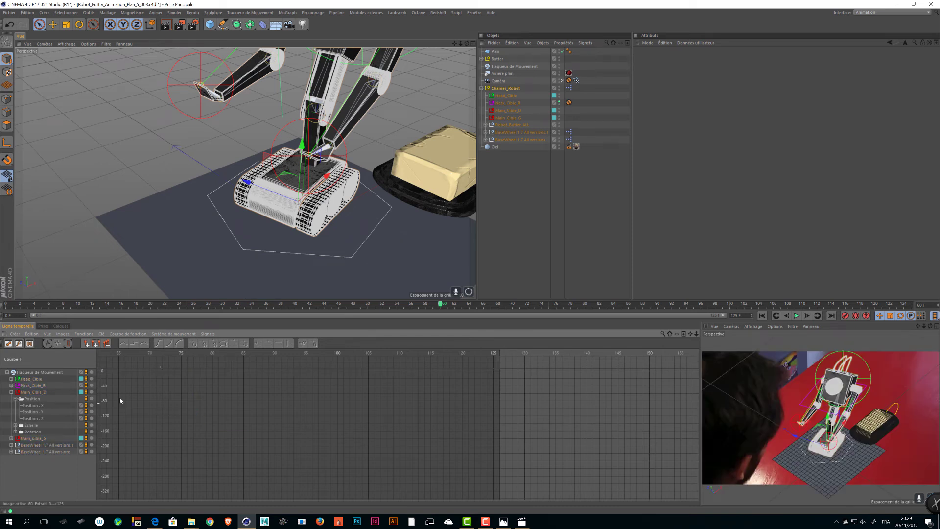
{"action": "left_click", "coordinate": [11, 392]}
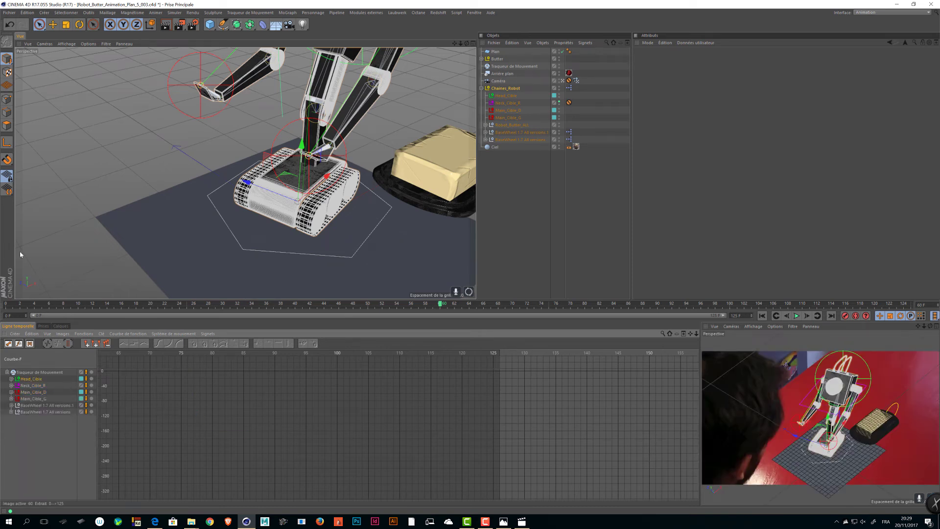
{"action": "left_click", "coordinate": [30, 385]}
{"action": "left_click", "coordinate": [30, 393]}
{"action": "left_click", "coordinate": [30, 398], "text": "shift"}
{"action": "left_click", "coordinate": [11, 392]}
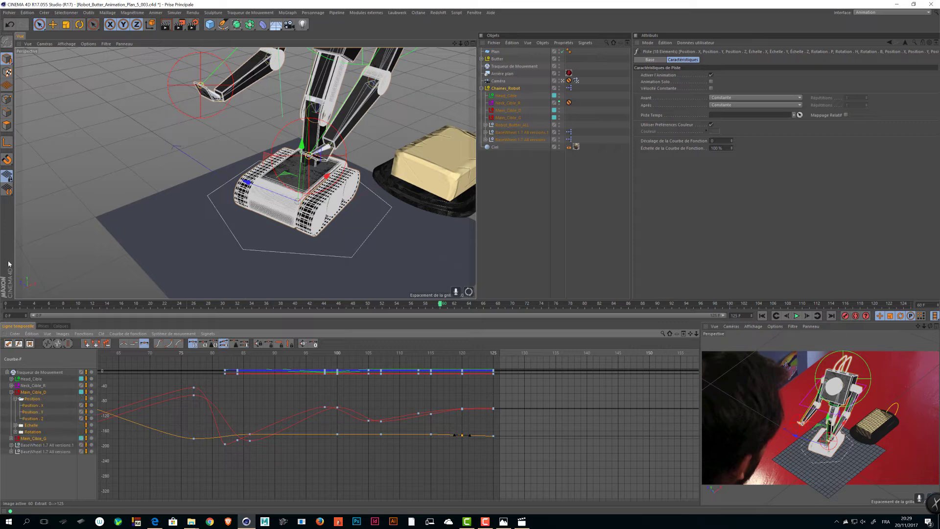
Delete the Echelle and Rotation tracks of Main_Cible_D, keeping its Position tracks
{"action": "left_click", "coordinate": [28, 425]}
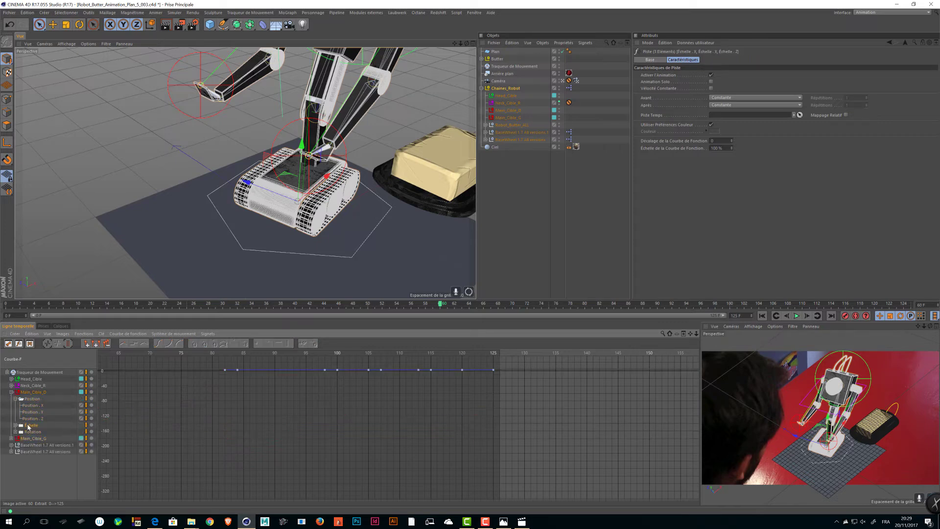
{"action": "key", "text": "Delete"}
{"action": "left_click", "coordinate": [28, 426]}
{"action": "key", "text": "Delete"}
Expand Main_Cible_G and delete its Echelle and Rotation tracks, keeping Position
{"action": "left_click", "coordinate": [11, 425]}
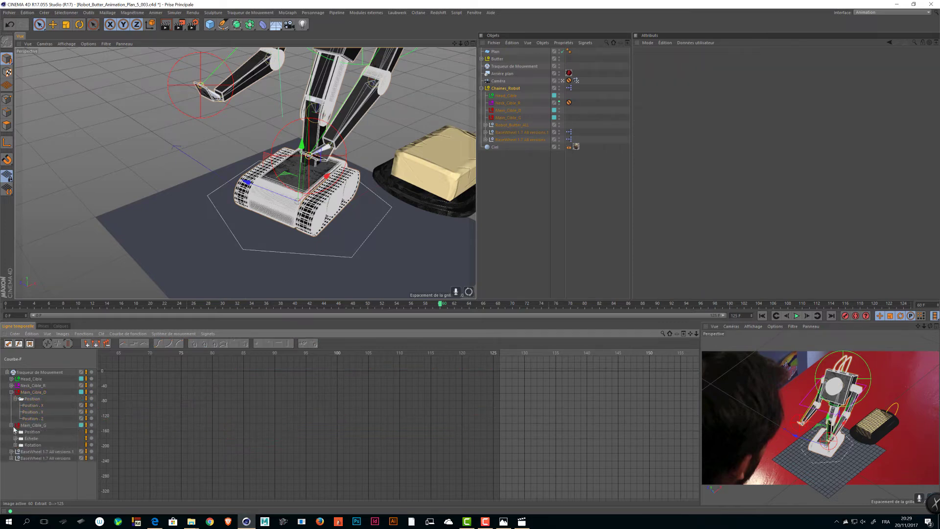
{"action": "left_click", "coordinate": [27, 439]}
{"action": "key", "text": "Delete"}
{"action": "left_click", "coordinate": [28, 439]}
{"action": "key", "text": "Delete"}
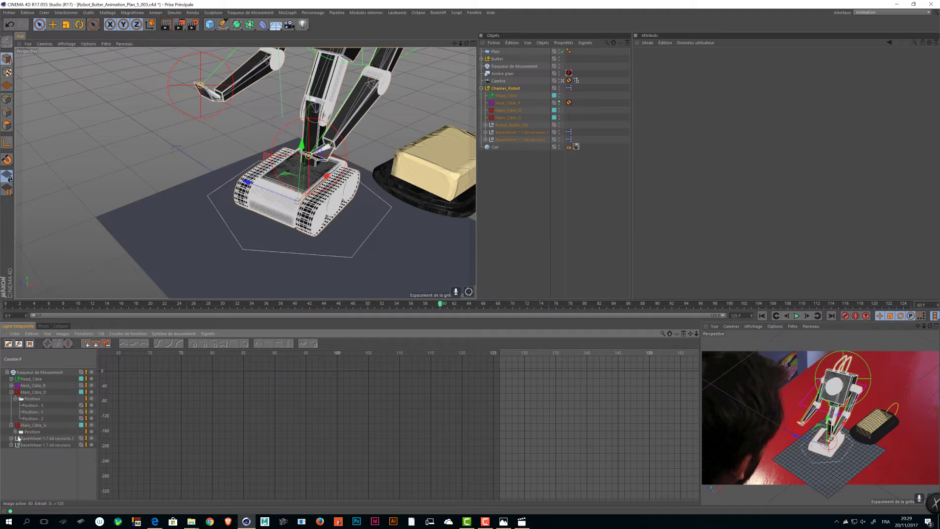
Check the Position curves of Main_Cible_G and Main_Cible_D, clear the track selection and save the project
{"action": "left_click", "coordinate": [32, 432]}
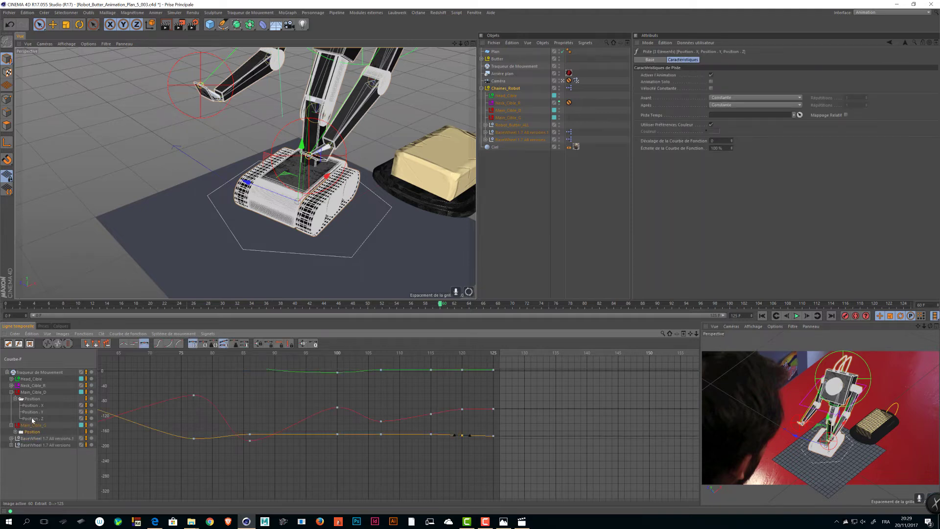
{"action": "left_click", "coordinate": [31, 399]}
{"action": "left_click", "coordinate": [36, 463]}
{"action": "key", "text": "ctrl+s"}
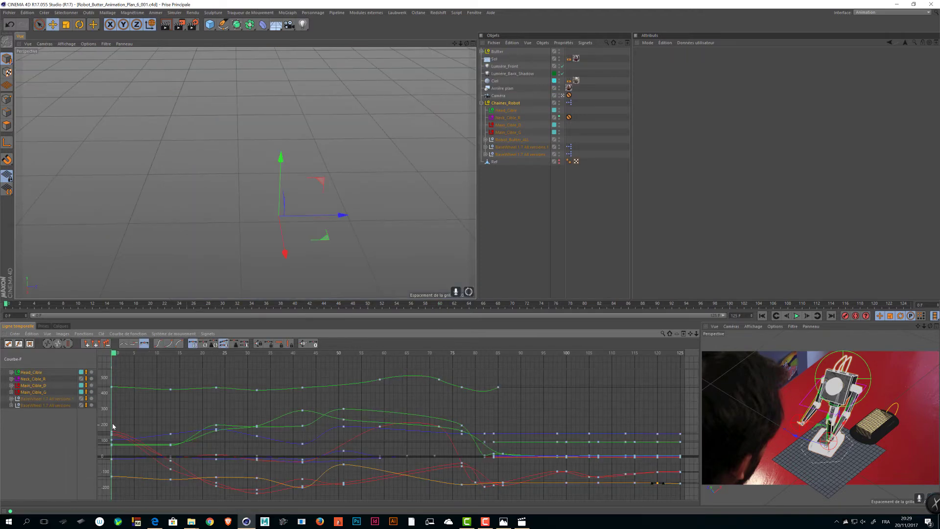
In the Robot_Butter_Animation_Plan_6_001 project, expand Main_Cible_D and delete its Echelle and Rotation tracks
{"action": "left_click", "coordinate": [12, 386]}
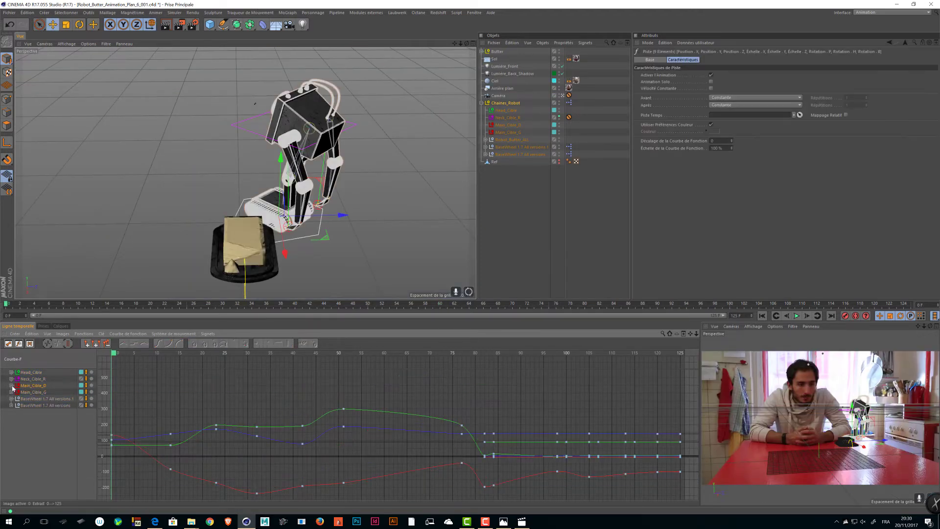
{"action": "left_click", "coordinate": [11, 385]}
{"action": "left_click", "coordinate": [15, 392]}
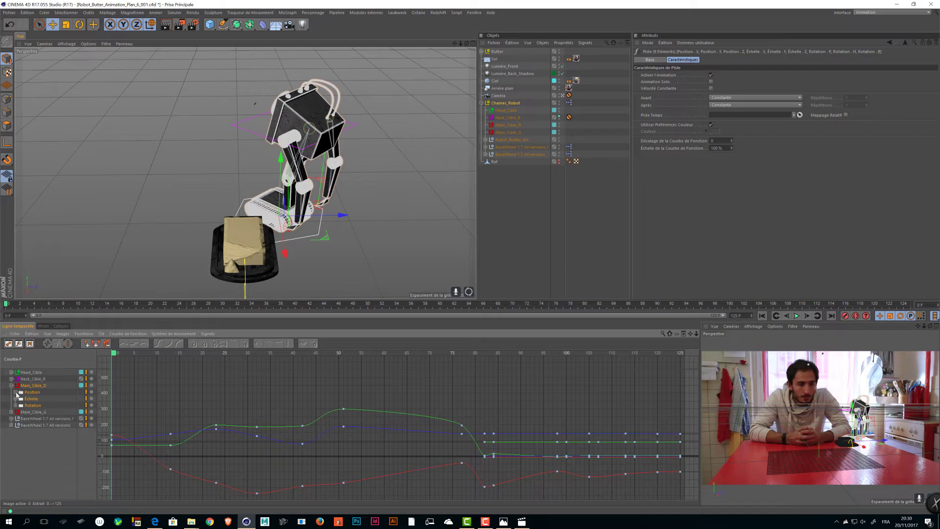
{"action": "left_click", "coordinate": [31, 398]}
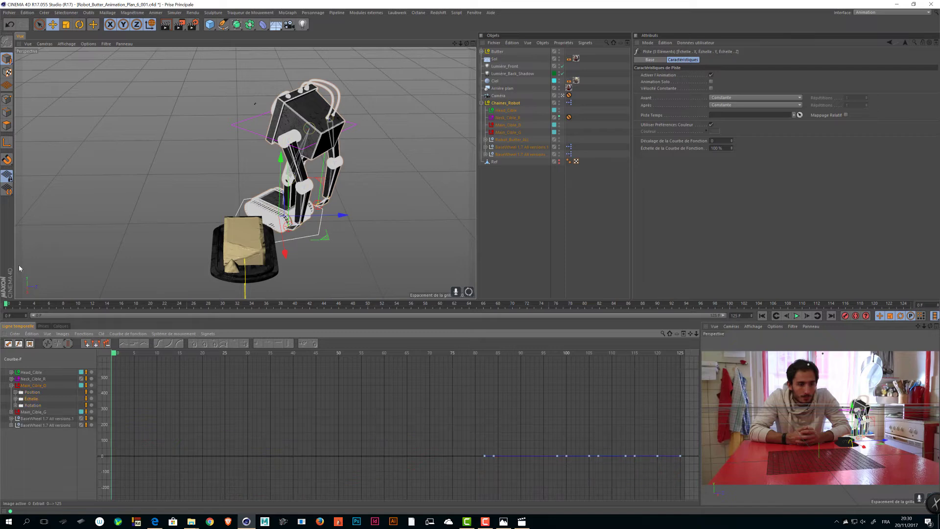
{"action": "key", "text": "Delete"}
{"action": "left_click", "coordinate": [30, 399]}
{"action": "key", "text": "Delete"}
Delete the Echelle and Rotation tracks of Main_Cible_G in the Plan_6_001 project
{"action": "left_click", "coordinate": [12, 399]}
{"action": "left_click", "coordinate": [30, 414]}
{"action": "key", "text": "Delete"}
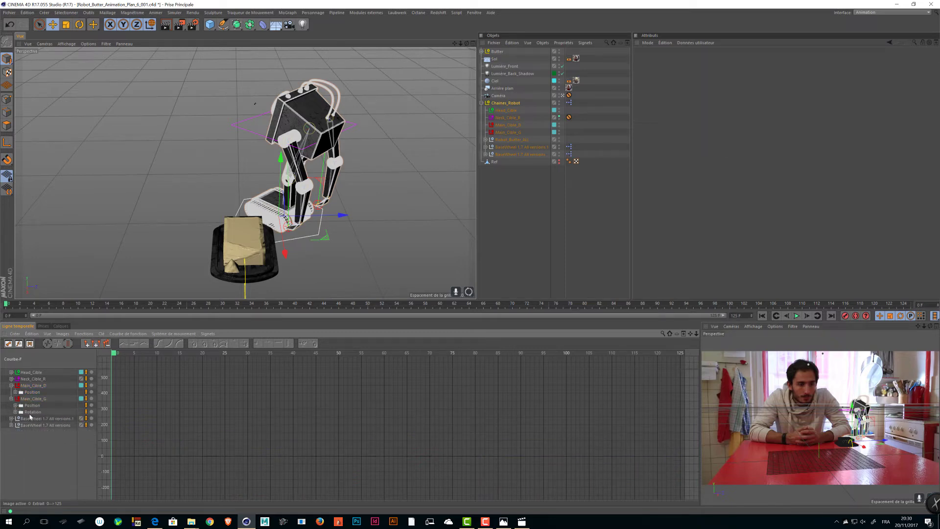
{"action": "left_click", "coordinate": [30, 412]}
{"action": "key", "text": "Delete"}
Collapse the Main_Cible_D and Main_Cible_G tracks and save the project
{"action": "left_click", "coordinate": [12, 385]}
{"action": "key", "text": "ctrl+s"}
{"action": "left_click", "coordinate": [11, 392]}
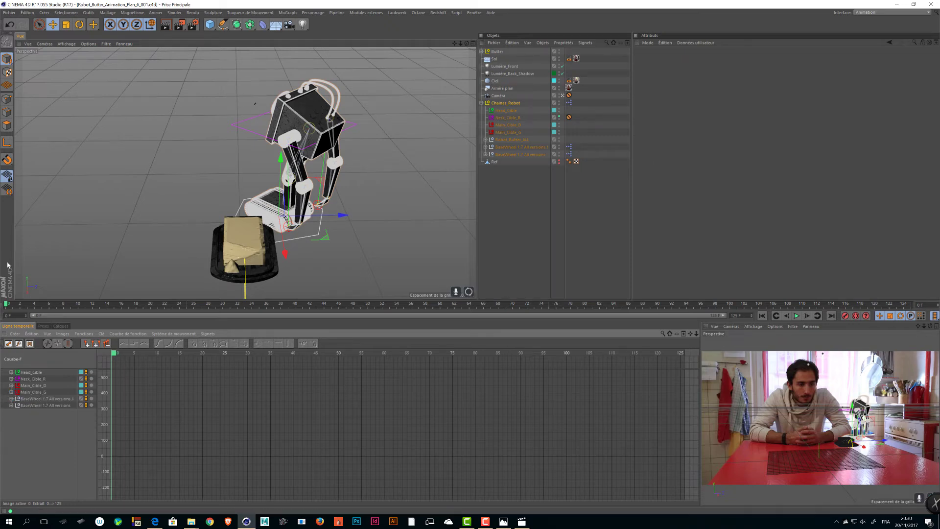
Select the four robot controls from Head_Cible to Main_Cible_G to display their curves together
{"action": "left_click_drag", "start_coordinate": [247, 219], "coordinate": [316, 193], "text": "alt"}
{"action": "scroll", "coordinate": [315, 194], "scroll_direction": "up", "scroll_amount": 3}
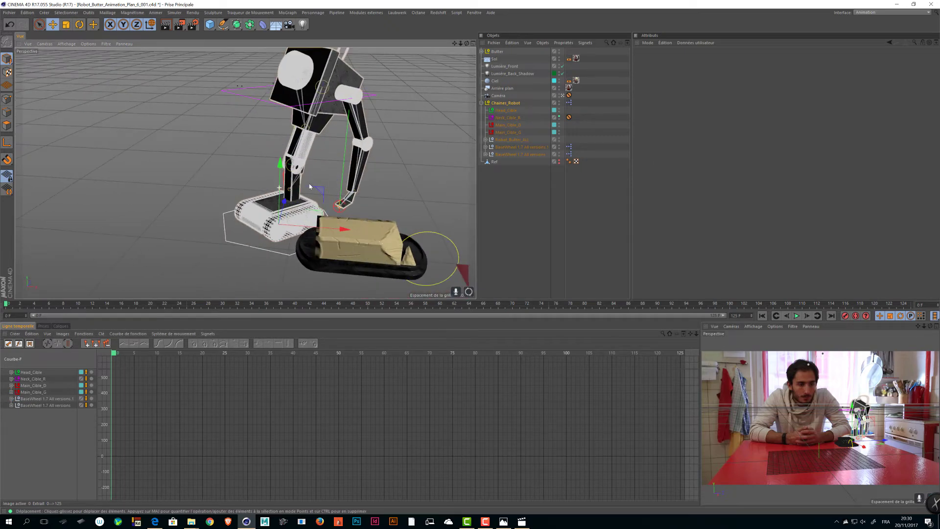
{"action": "left_click", "coordinate": [507, 111]}
{"action": "left_click", "coordinate": [512, 103]}
{"action": "left_click", "coordinate": [508, 132], "text": "shift"}
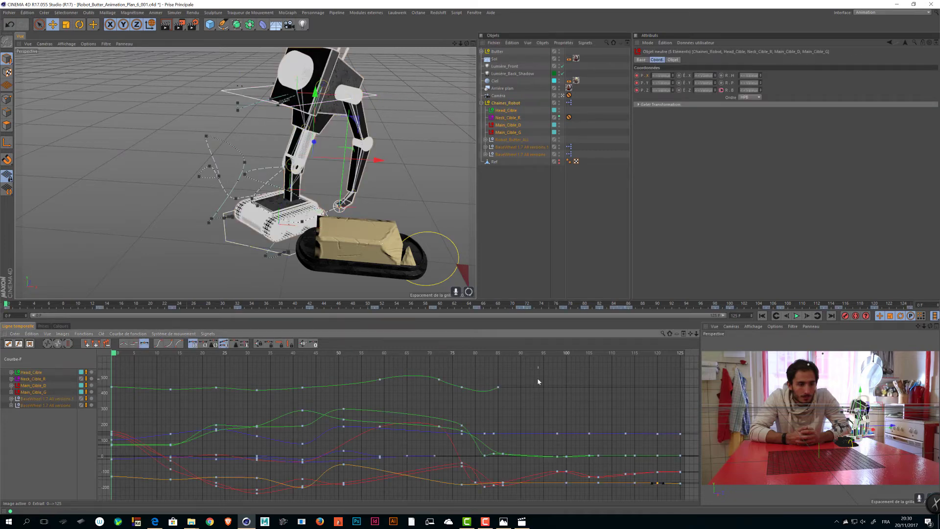
Delete all keys of the four controls before frame 103, keeping only the final portion of the animation
{"action": "key", "text": "ctrl+a"}
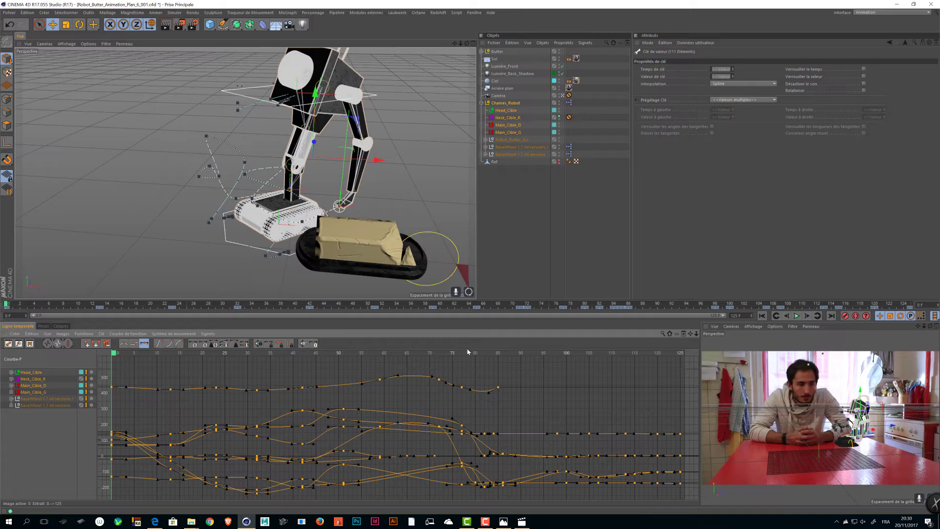
{"action": "left_click_drag", "start_coordinate": [7, 304], "coordinate": [690, 325]}
{"action": "right_click_drag", "start_coordinate": [537, 413], "coordinate": [587, 398], "text": "alt"}
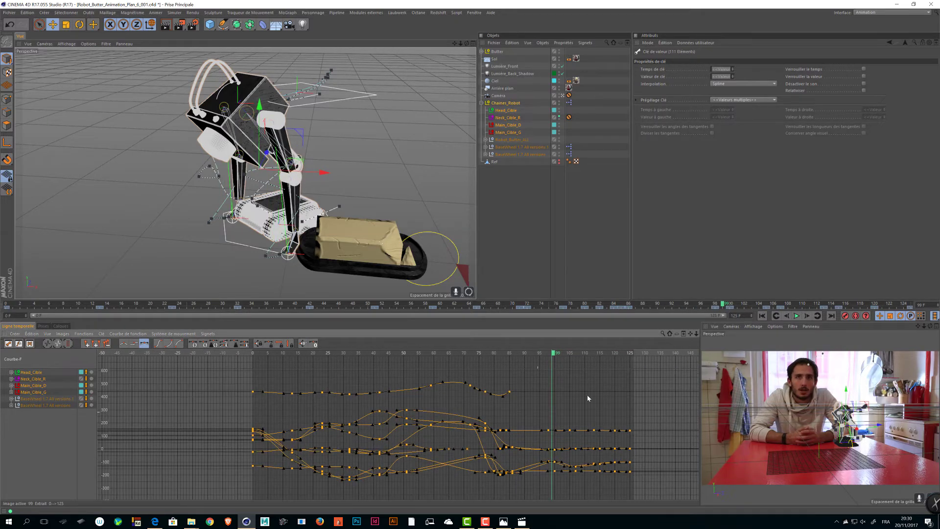
{"action": "left_click_drag", "start_coordinate": [555, 352], "coordinate": [158, 495]}
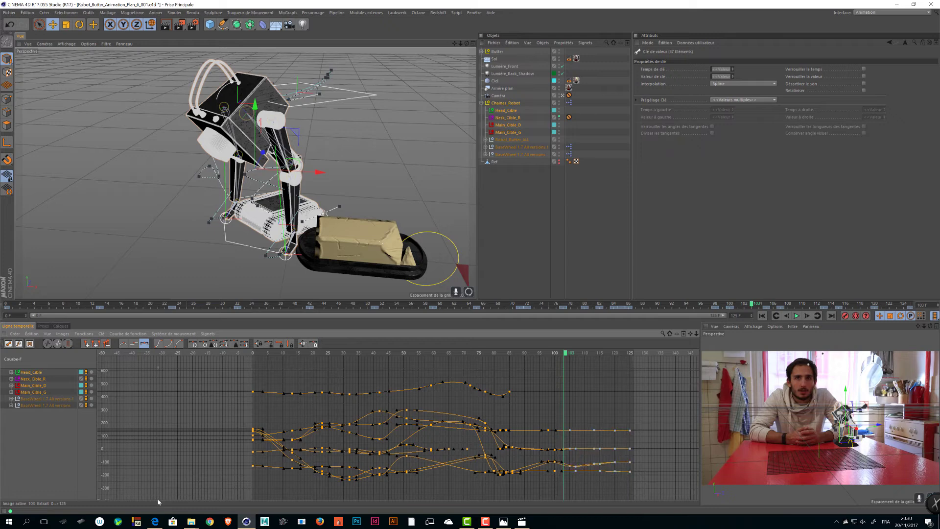
{"action": "key", "text": "Delete"}
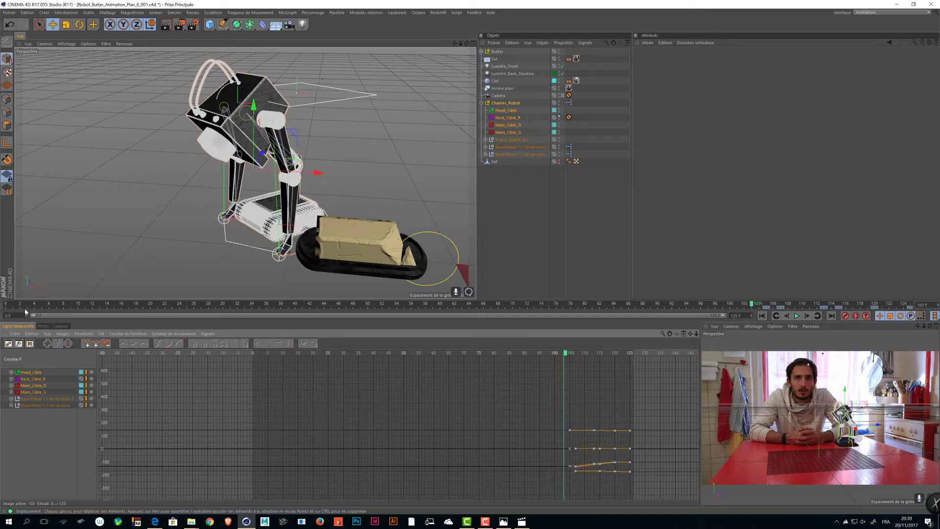
Show the keys in the exposure sheet and move the remaining keys so the sequence starts at frame 0
{"action": "left_click", "coordinate": [8, 344]}
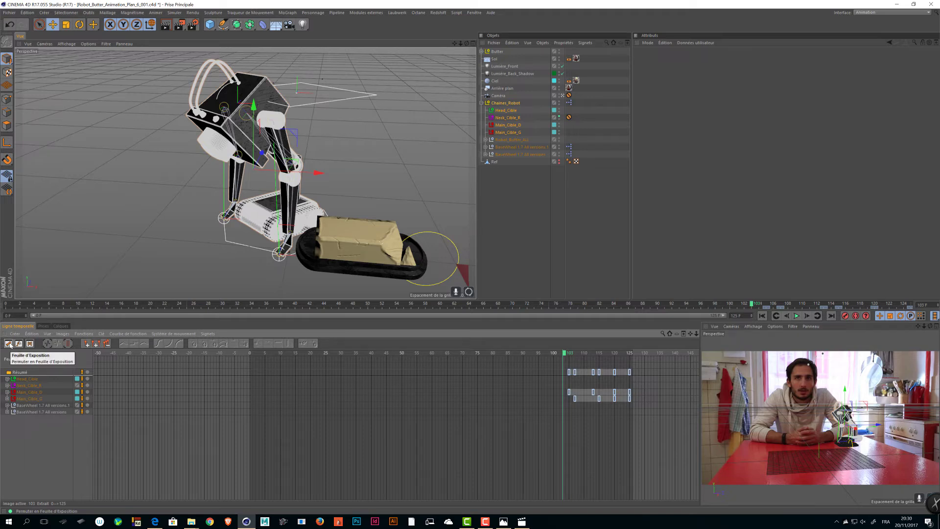
{"action": "left_click_drag", "start_coordinate": [662, 372], "coordinate": [242, 356]}
{"action": "scroll", "coordinate": [265, 254], "scroll_direction": "up", "scroll_amount": 10}
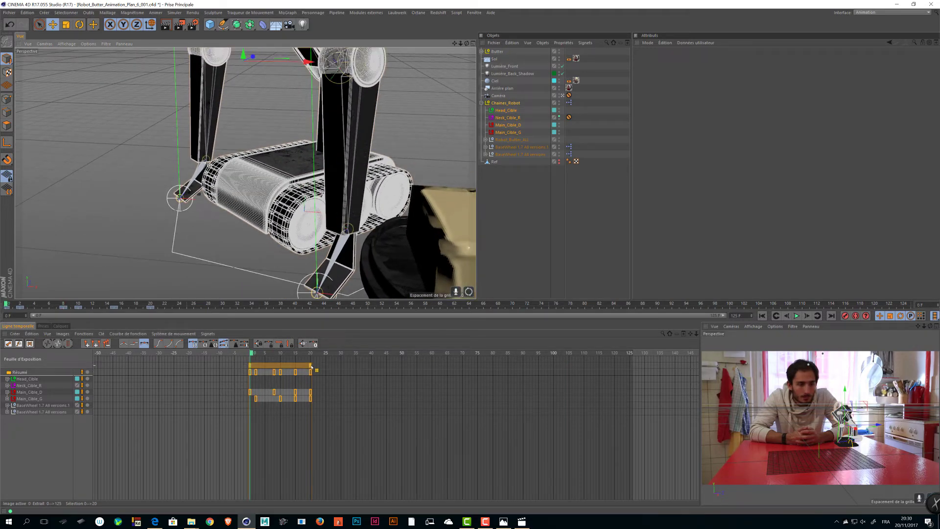
Stretch the key sequence to end at frame 50, play back the slower motion and return to frame 0
{"action": "left_click_drag", "start_coordinate": [311, 366], "coordinate": [375, 364]}
{"action": "left_click_drag", "start_coordinate": [405, 365], "coordinate": [402, 365]}
{"action": "key", "text": "F8"}
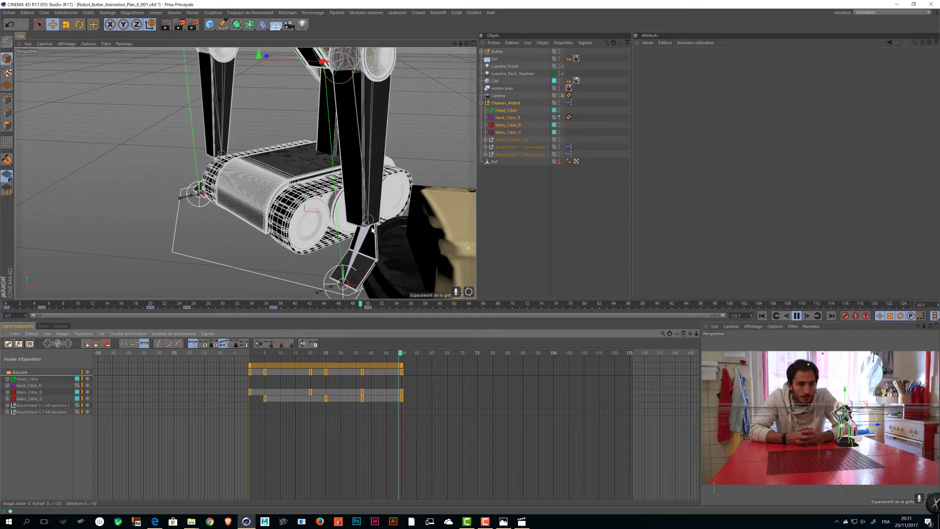
{"action": "key", "text": "space"}
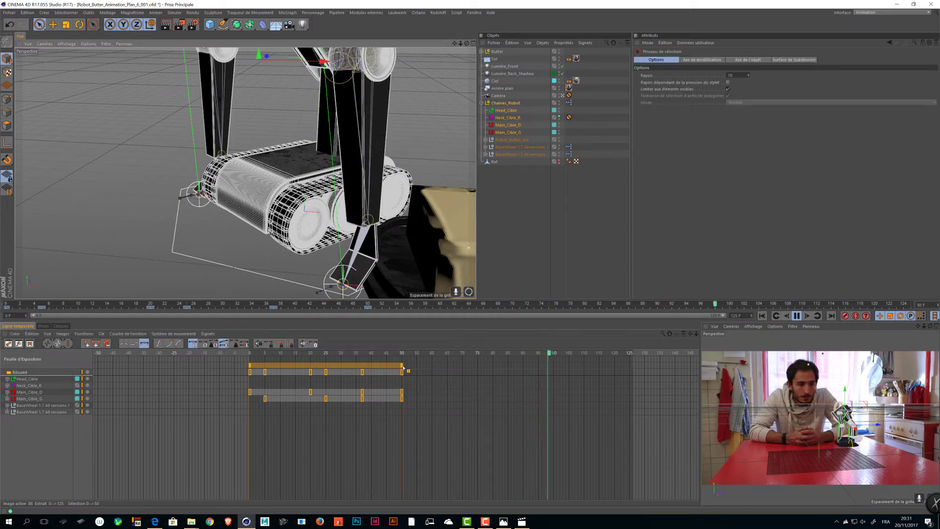
{"action": "left_click_drag", "start_coordinate": [441, 368], "coordinate": [503, 368]}
{"action": "key", "text": "F8"}
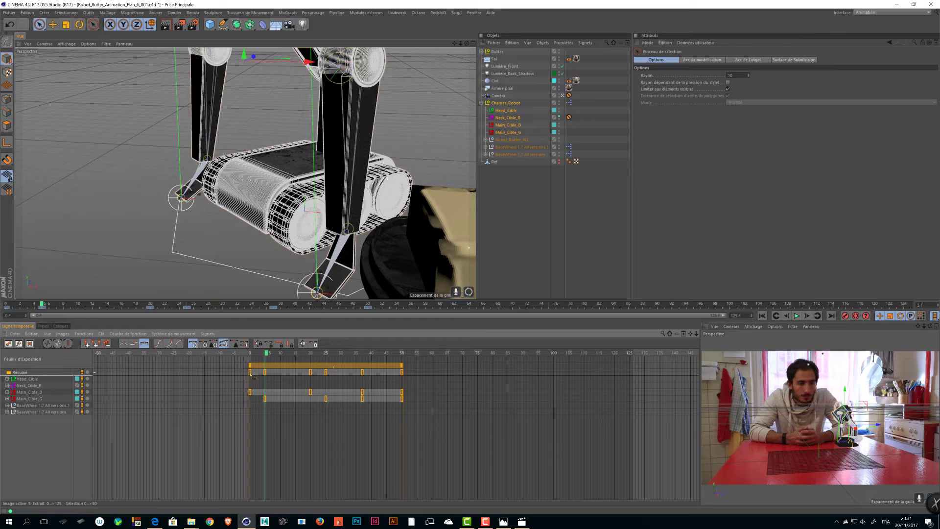
{"action": "left_click_drag", "start_coordinate": [266, 353], "coordinate": [252, 353]}
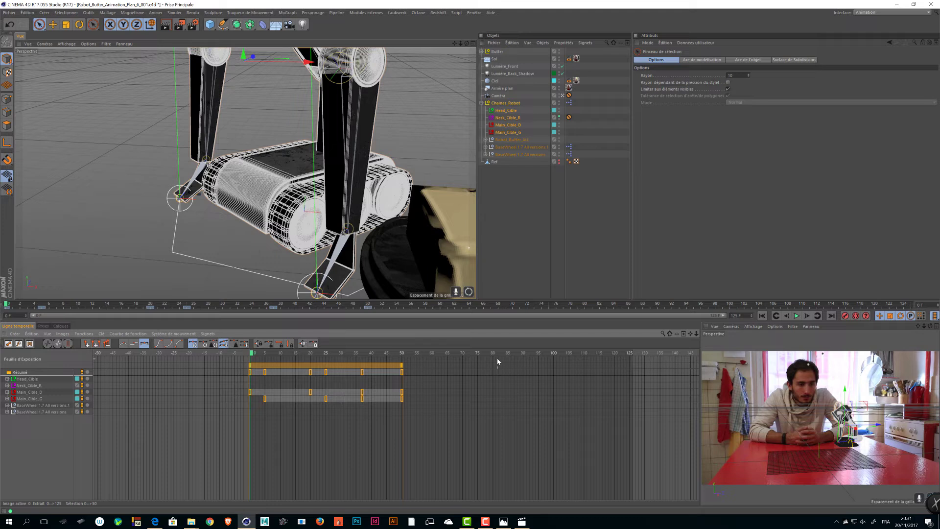
Copy the full key sequence and paste it at frame 50 so the motion repeats up to frame 100
{"action": "left_click_drag", "start_coordinate": [456, 419], "coordinate": [246, 367]}
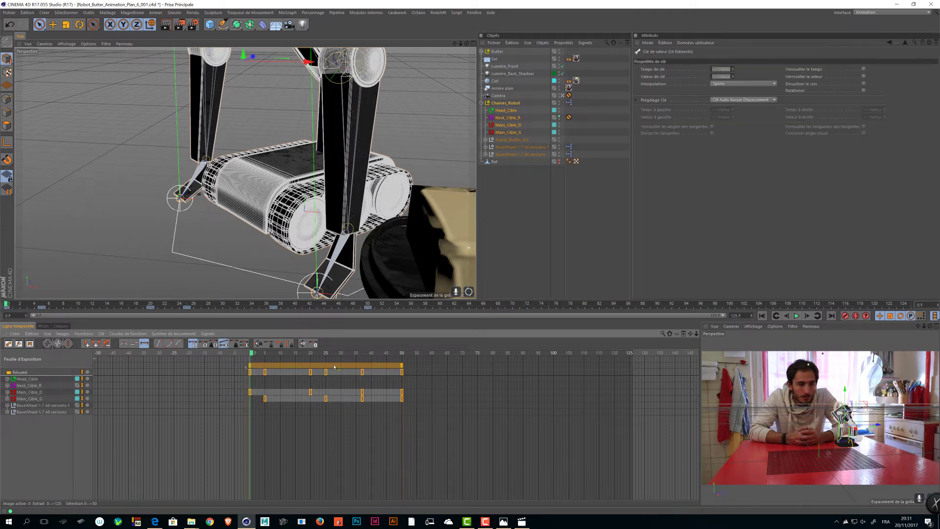
{"action": "left_click", "coordinate": [402, 354]}
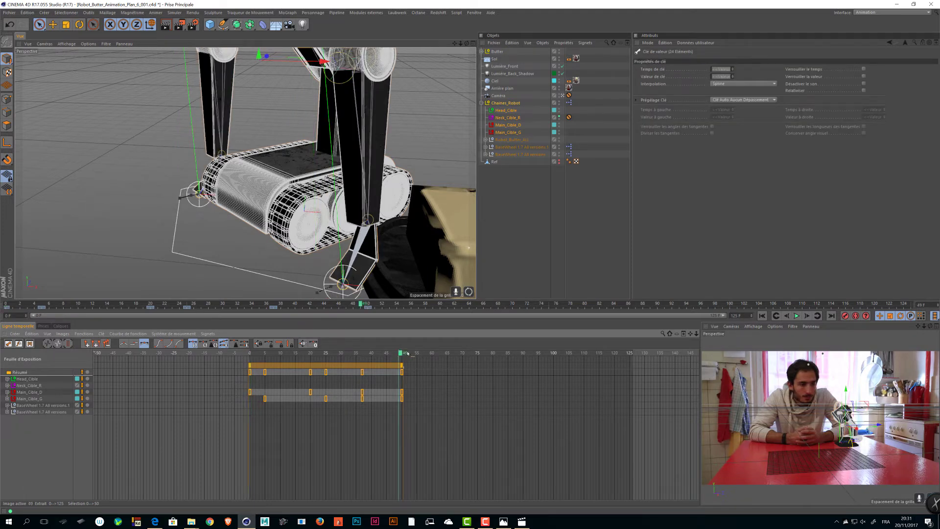
{"action": "left_click_drag", "start_coordinate": [401, 353], "coordinate": [406, 353]}
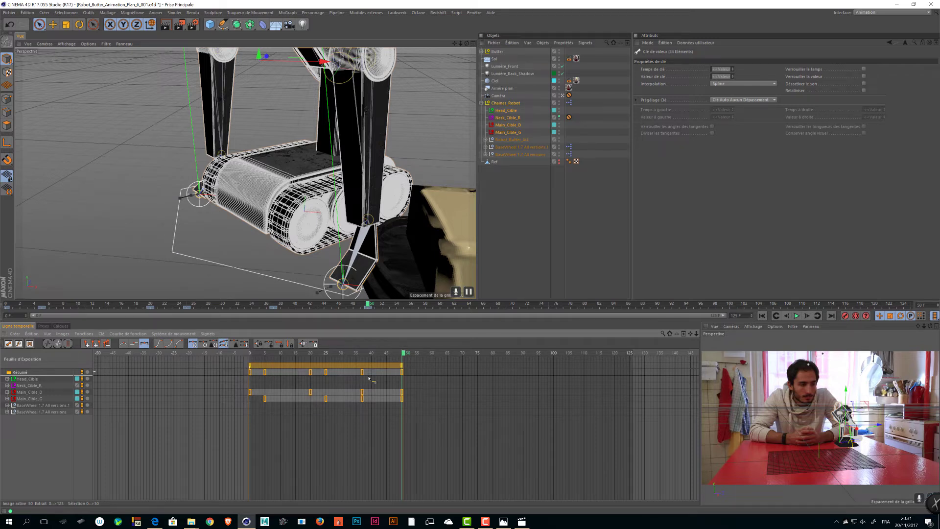
{"action": "key", "text": "ctrl+v"}
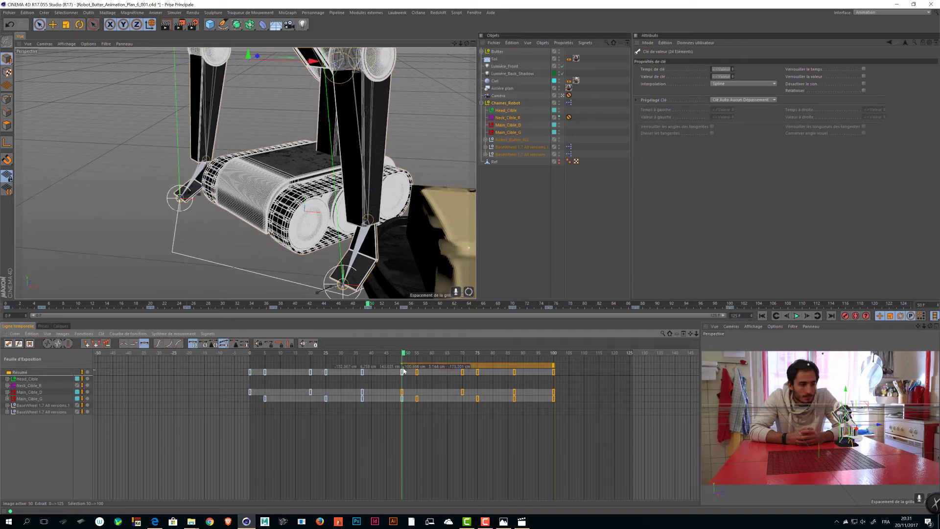
Play back the repeated hand motion across the frame 50 transition, clearing the key selection
{"action": "left_click_drag", "start_coordinate": [404, 354], "coordinate": [348, 356]}
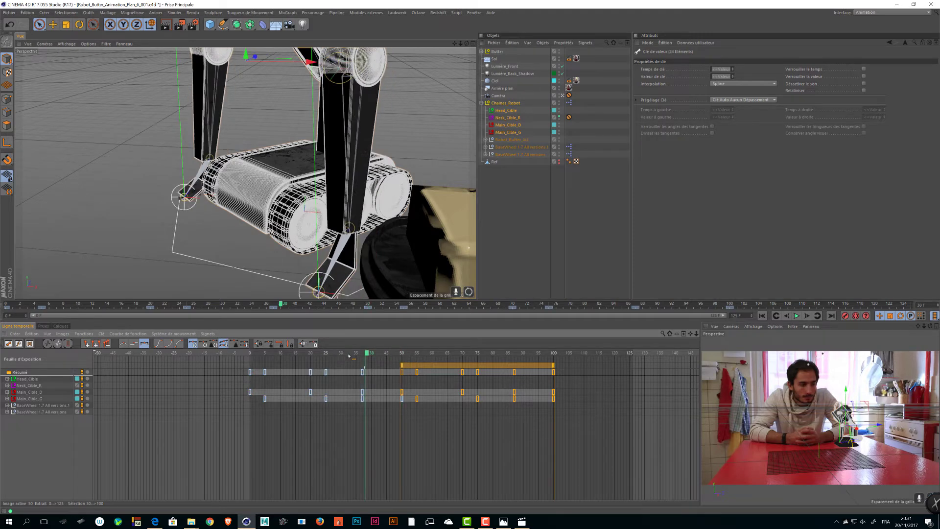
{"action": "key", "text": "F8"}
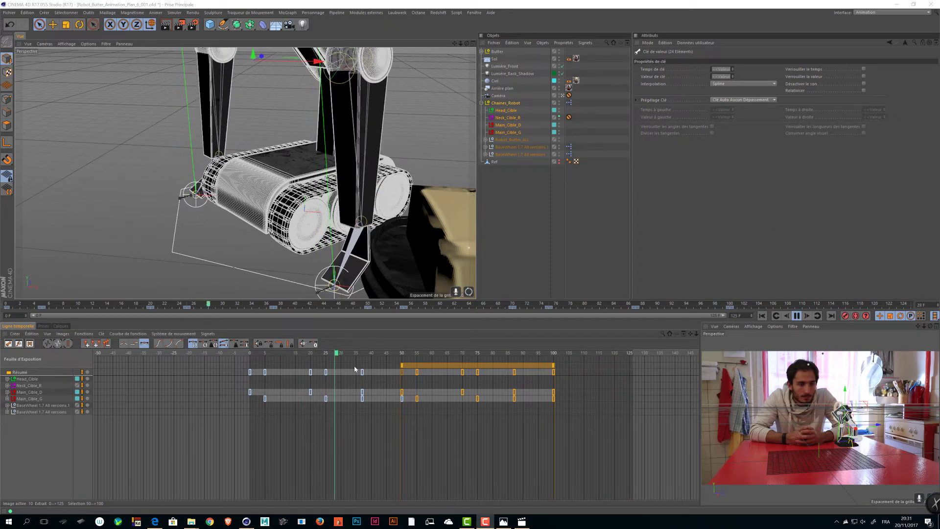
{"action": "left_click", "coordinate": [420, 355]}
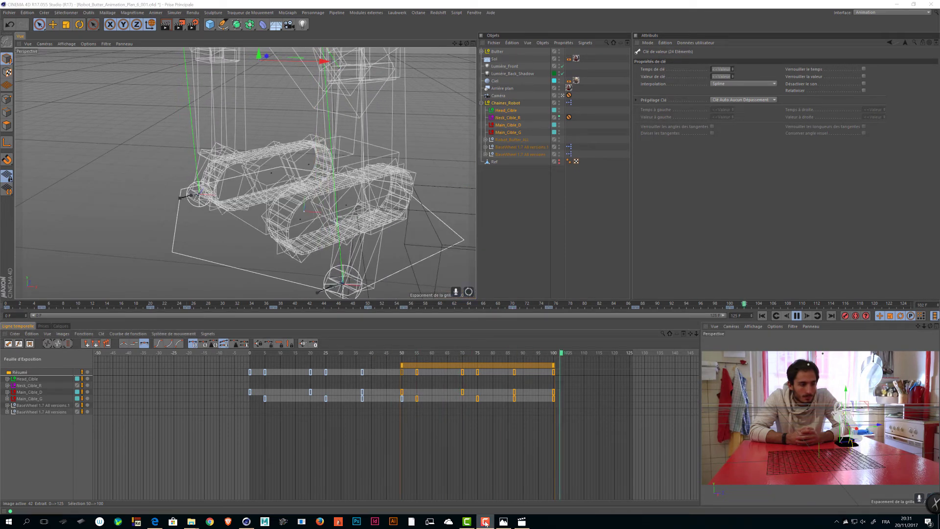
{"action": "left_click", "coordinate": [610, 412]}
{"action": "key", "text": "F8"}
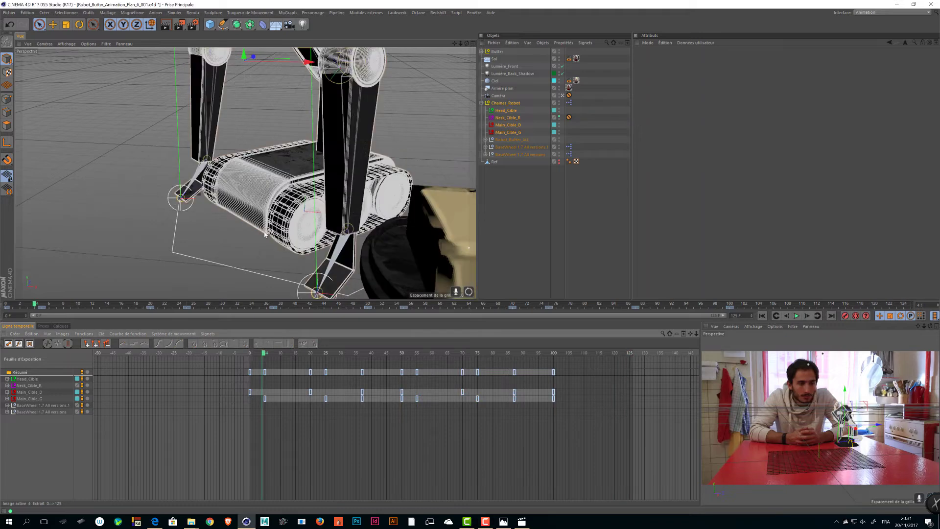
Save the project and delete the Main_Cible_G key at frame 55
{"action": "left_click_drag", "start_coordinate": [390, 356], "coordinate": [413, 359]}
{"action": "key", "text": "ctrl+s"}
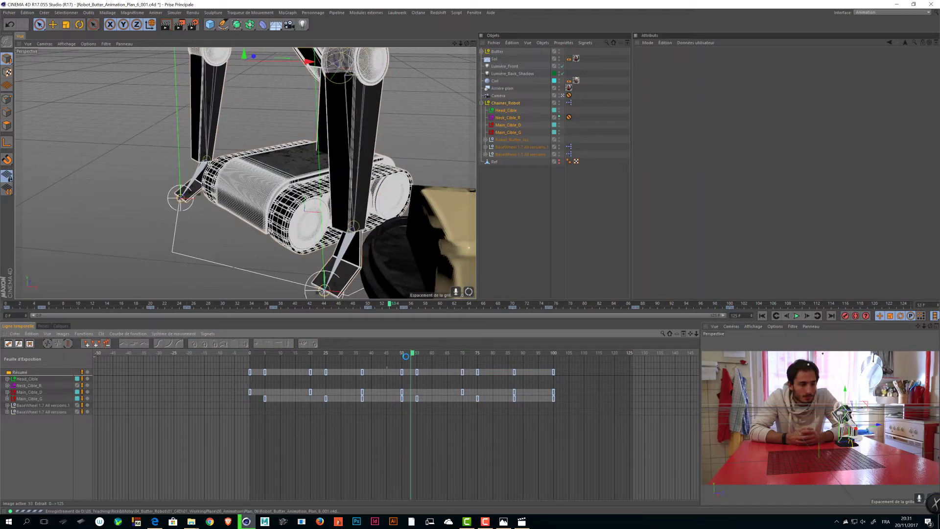
{"action": "mouse_move", "coordinate": [413, 355]}
{"action": "left_mouse_down"}
{"action": "mouse_move", "coordinate": [381, 356]}
{"action": "mouse_move", "coordinate": [423, 363]}
{"action": "mouse_move", "coordinate": [412, 366]}
{"action": "left_mouse_up"}
{"action": "left_click", "coordinate": [417, 372]}
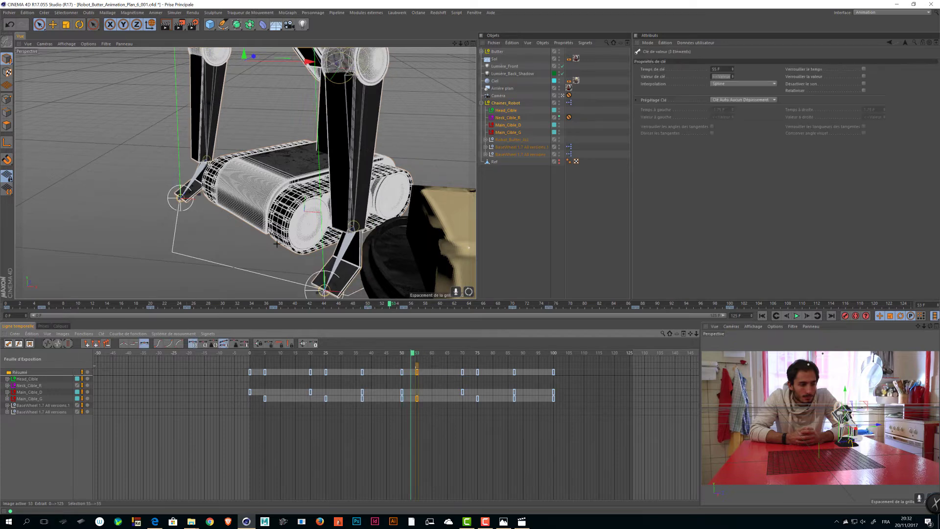
{"action": "key", "text": "Delete"}
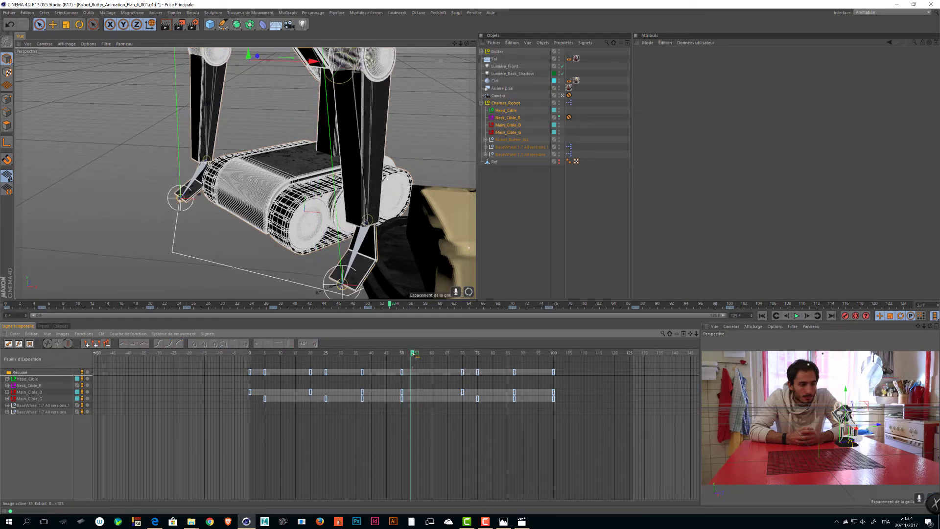
Play back the animation from frame 77 to check the remaining hand motion, clearing the object selection
{"action": "left_click_drag", "start_coordinate": [412, 353], "coordinate": [485, 363]}
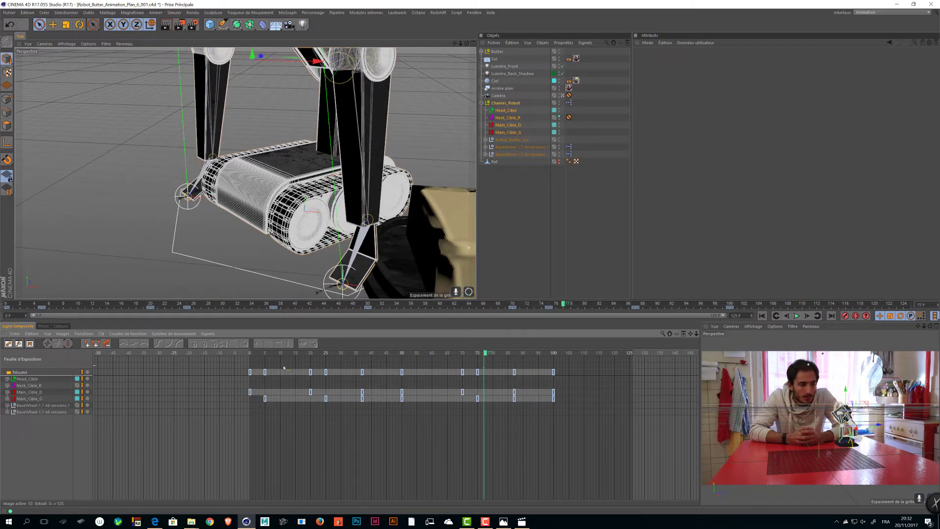
{"action": "left_click", "coordinate": [796, 316]}
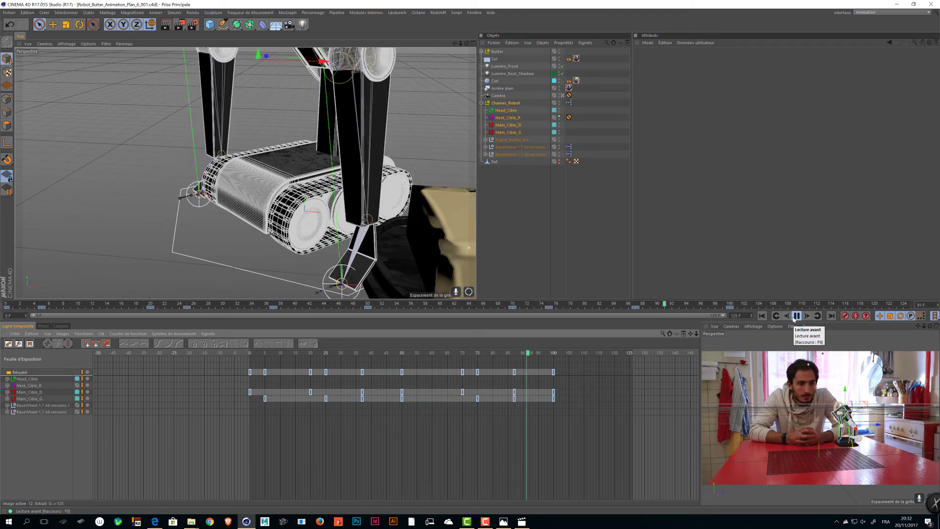
{"action": "left_click", "coordinate": [796, 315]}
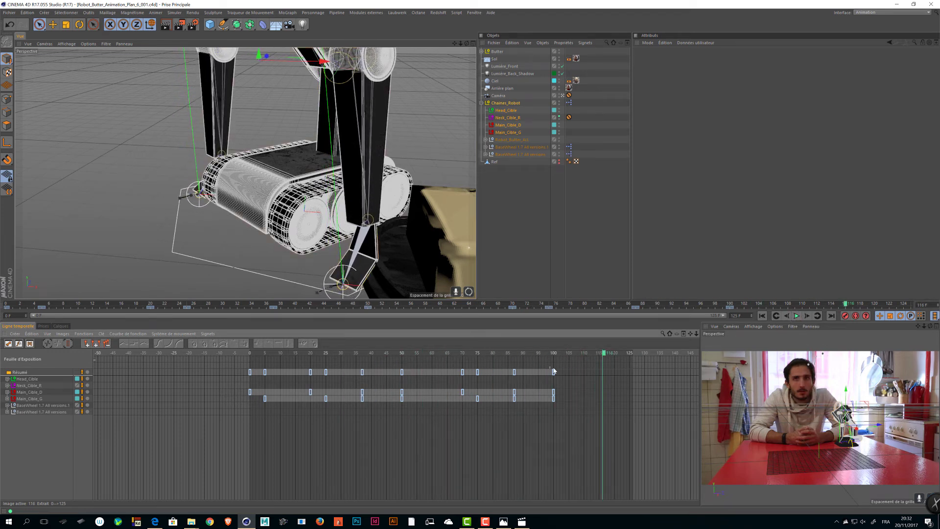
{"action": "left_click", "coordinate": [569, 206]}
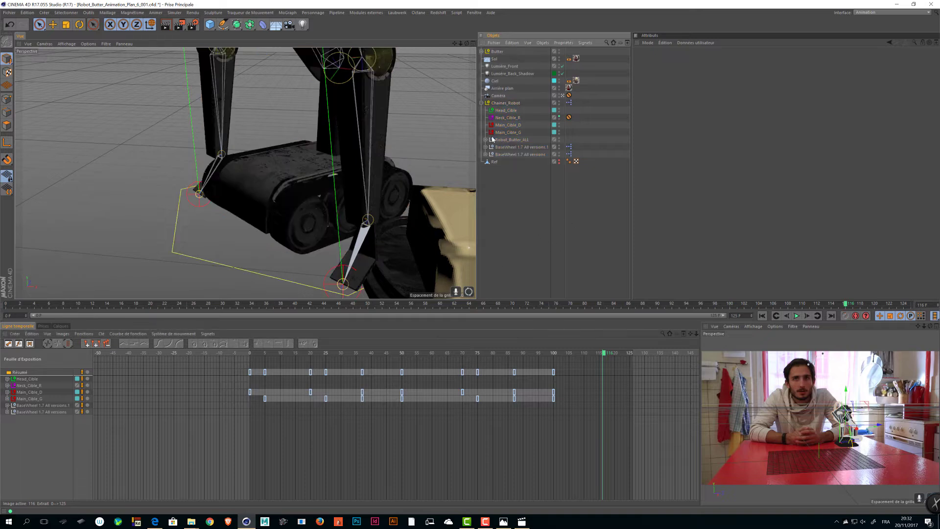
Switch to the Standard interface layout with the camera selected and play back the shot in the camera view
{"action": "left_click", "coordinate": [505, 97]}
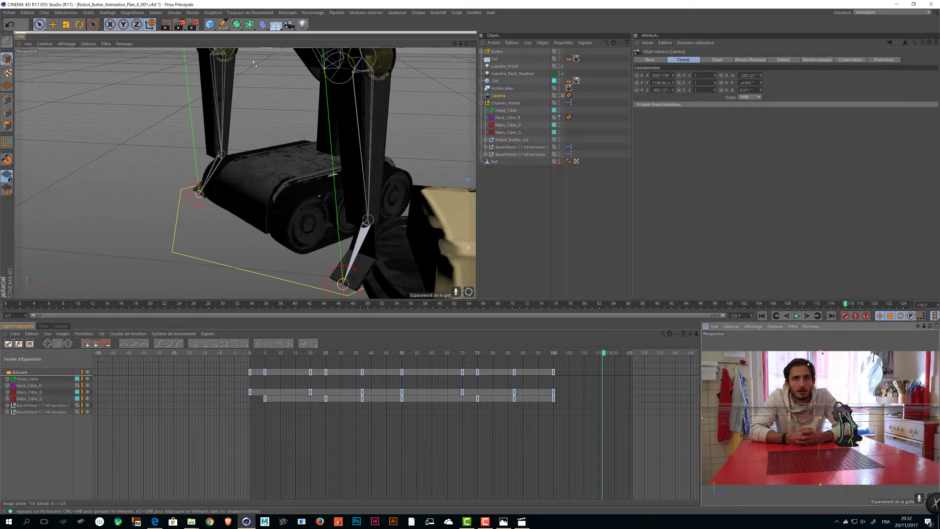
{"action": "left_click", "coordinate": [876, 13]}
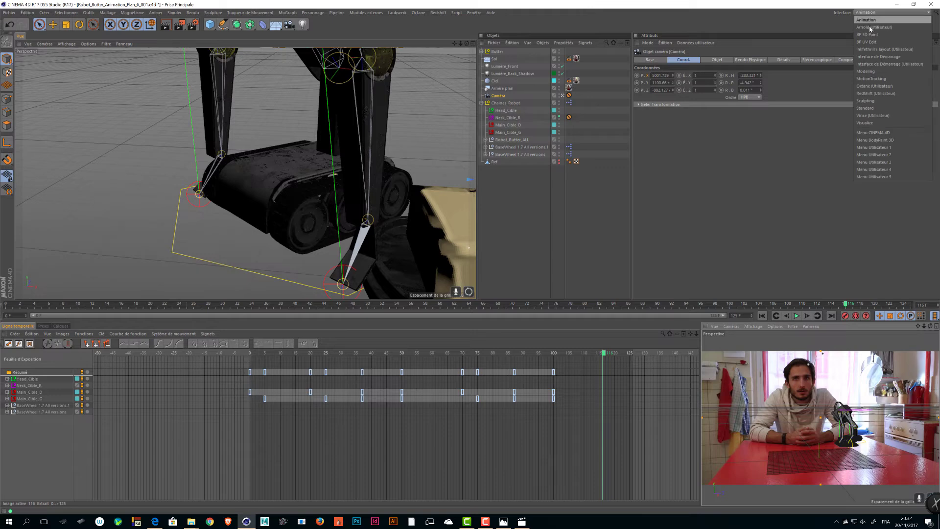
{"action": "left_click", "coordinate": [864, 108]}
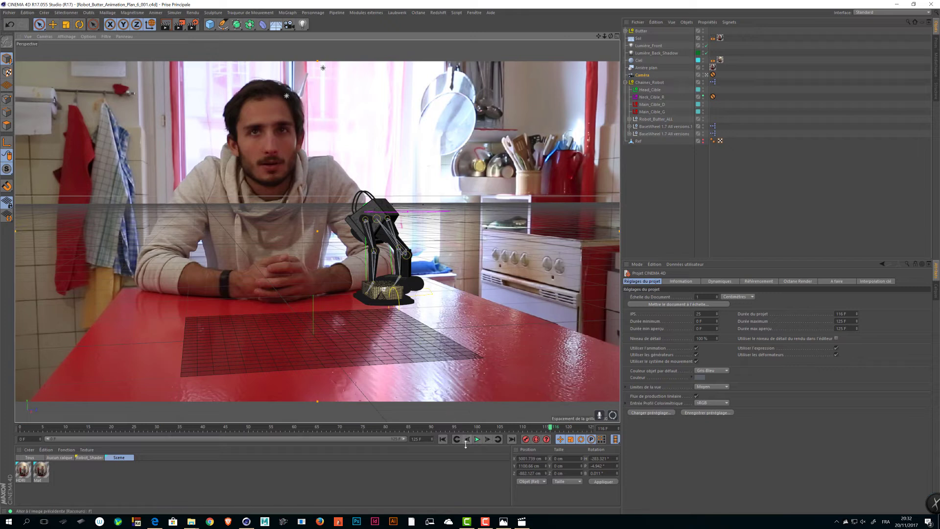
{"action": "left_click", "coordinate": [476, 439]}
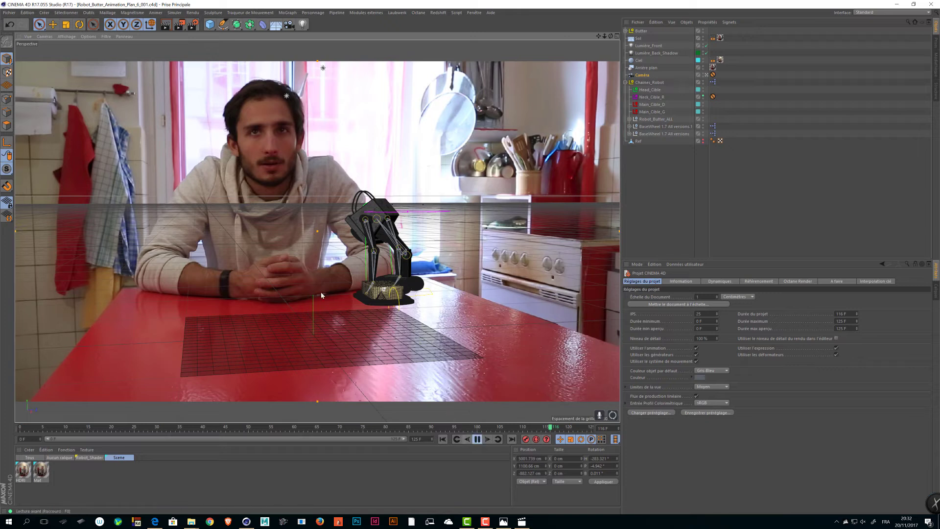
{"action": "left_click", "coordinate": [477, 439]}
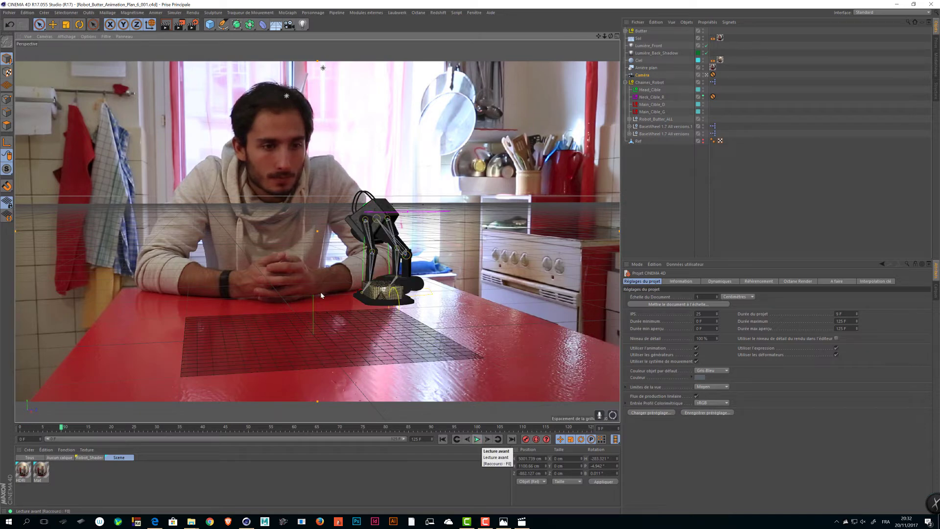
Open the render settings and disable ambient occlusion
{"action": "left_click", "coordinate": [193, 24]}
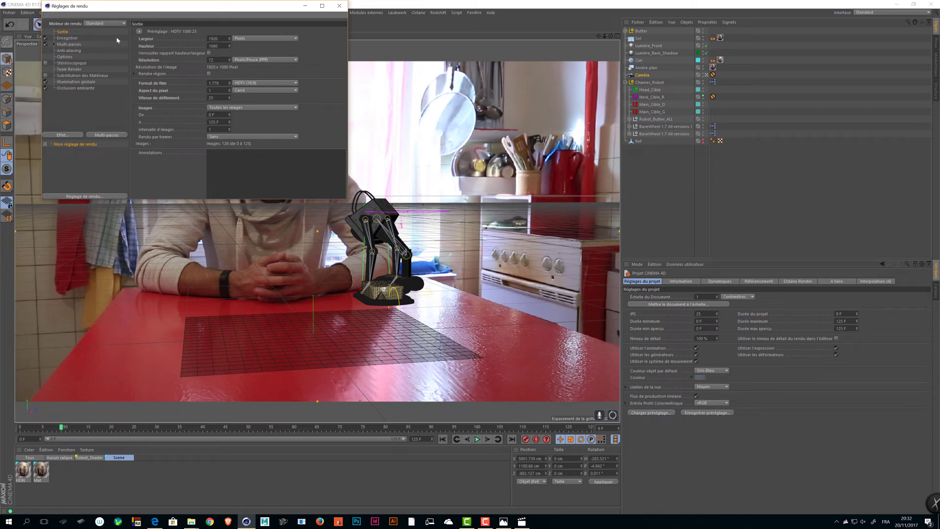
{"action": "left_click", "coordinate": [71, 88]}
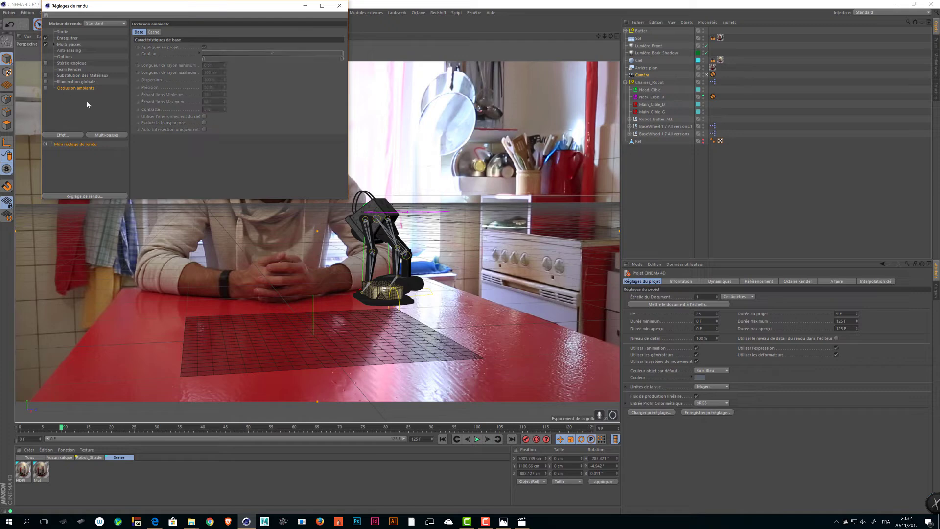
{"action": "left_click", "coordinate": [45, 88]}
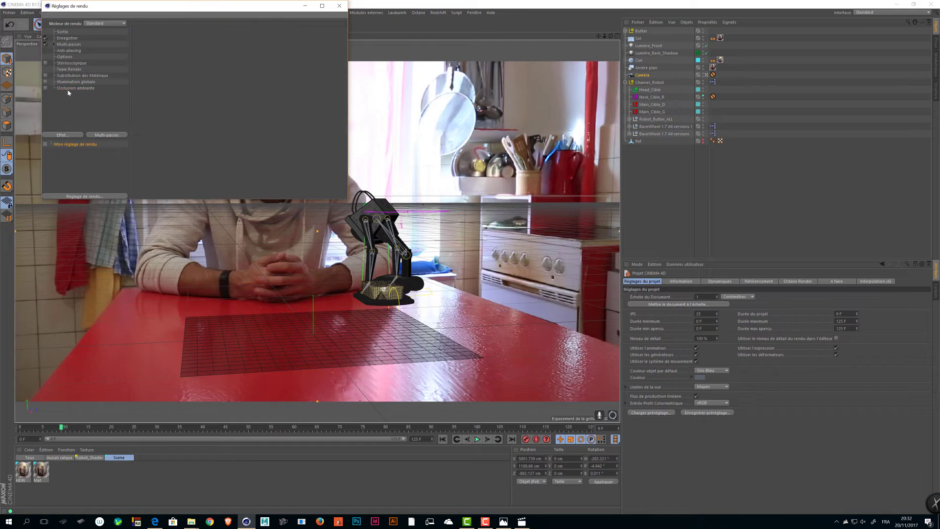
Browse for the render's save location to the Sq_Check folder inside 08_Animation\Plan_06
{"action": "left_click", "coordinate": [66, 38]}
{"action": "left_click", "coordinate": [328, 45]}
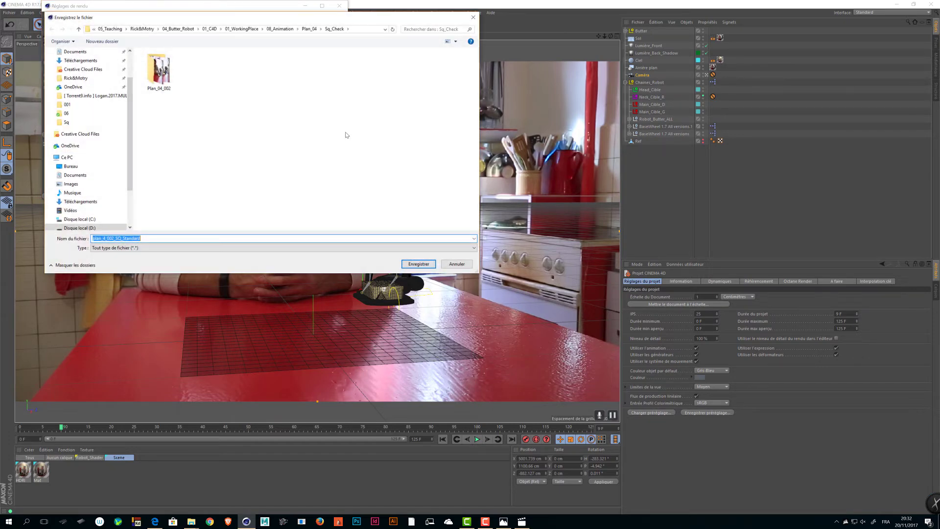
{"action": "left_click", "coordinate": [288, 30]}
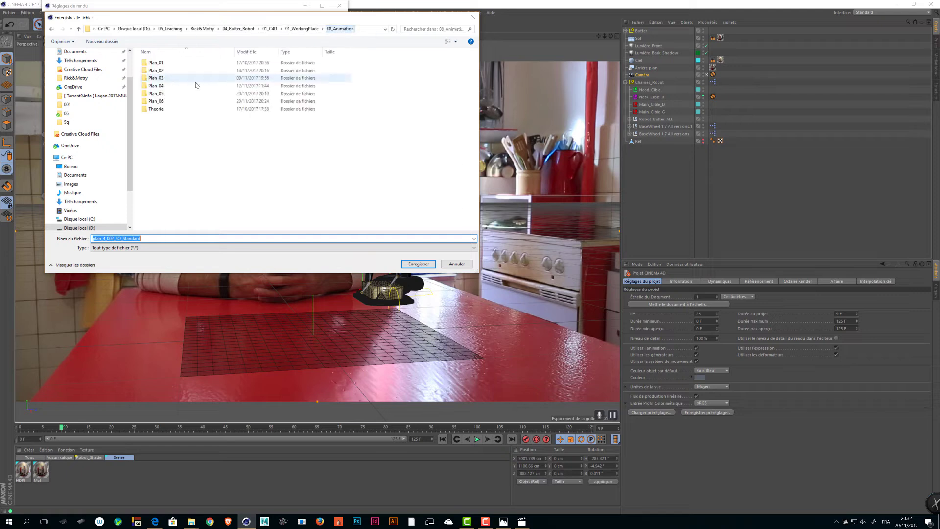
{"action": "double_click", "coordinate": [171, 101]}
{"action": "double_click", "coordinate": [157, 70]}
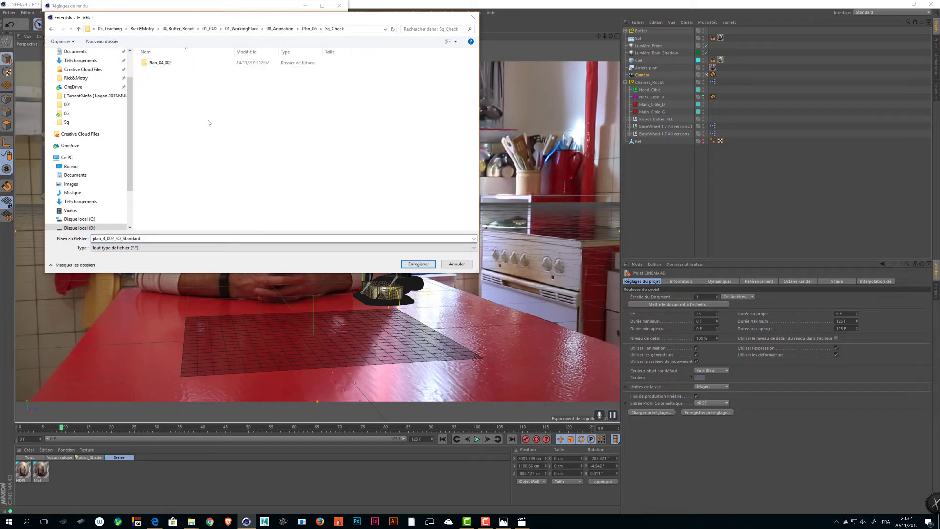
Delete the leftover Plan_04_002 folder from Sq_Check and create a folder named Plan_06_001 in its place
{"action": "left_click", "coordinate": [161, 62]}
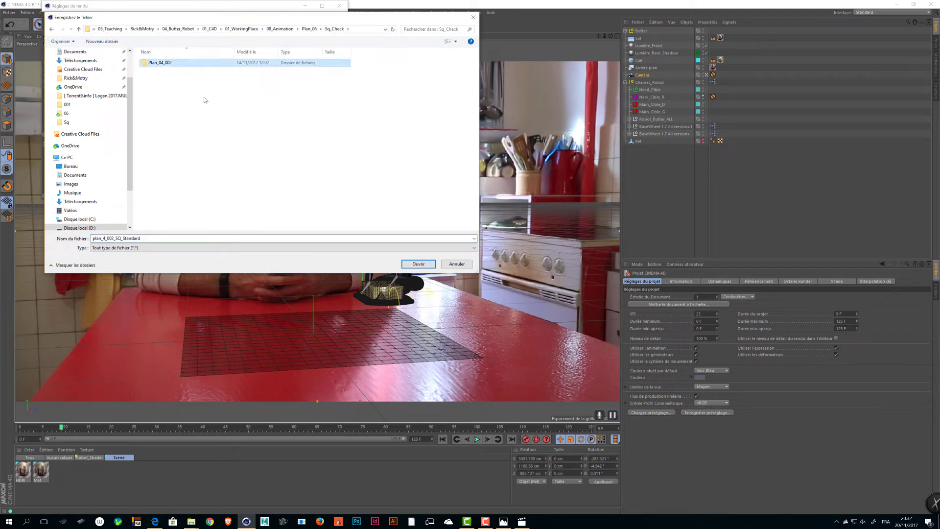
{"action": "key", "text": "Delete"}
{"action": "key", "text": "Return"}
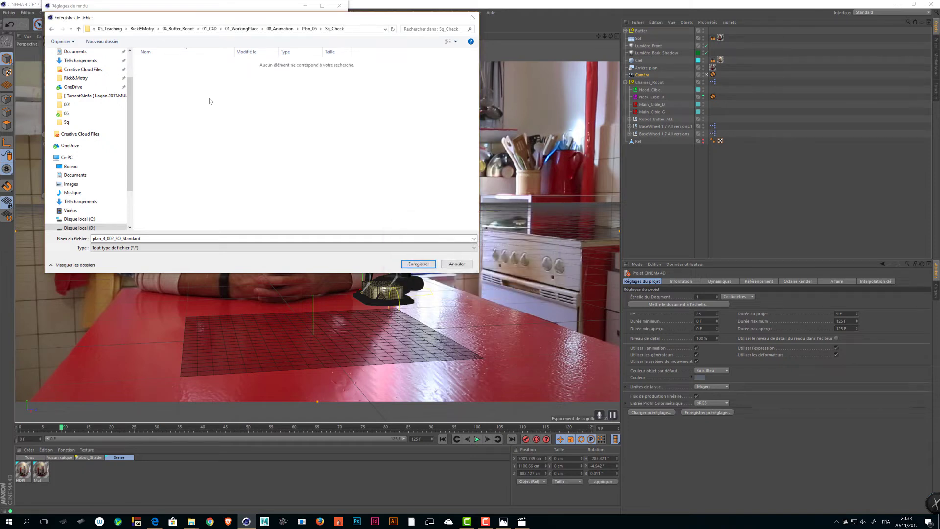
{"action": "key", "text": "ctrl+shift+n"}
{"action": "type", "text": "Plan_06_001"}
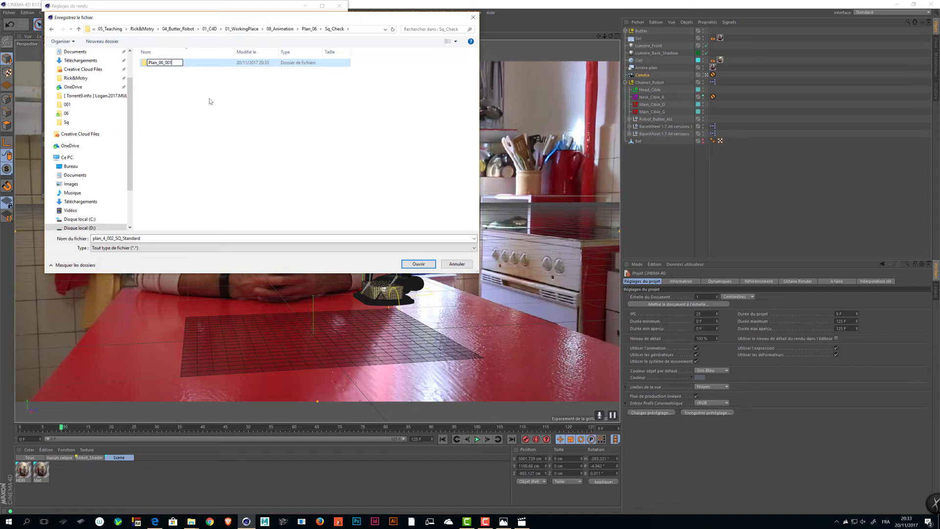
{"action": "key", "text": "Return"}
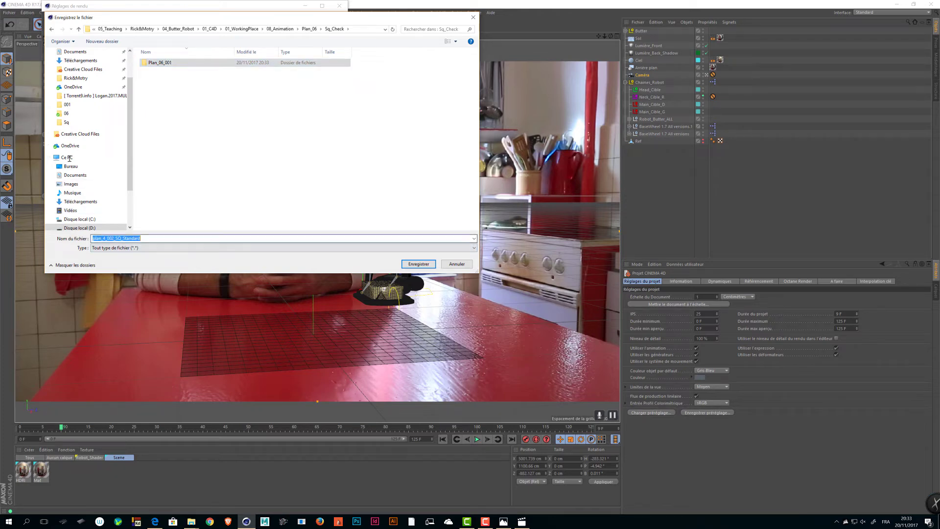
Set the output file name to plan_6_002_SQ_Standard and turn off saving for the multi-pass image
{"action": "left_click", "coordinate": [105, 239]}
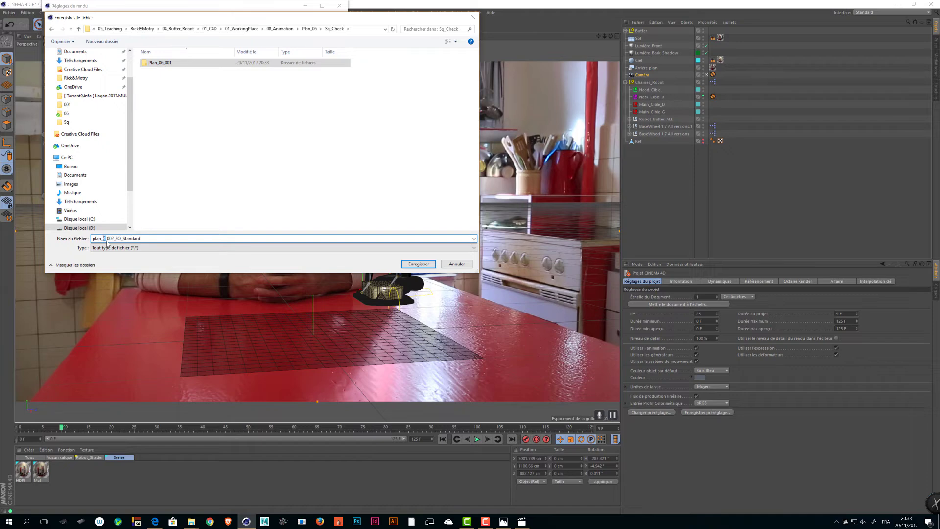
{"action": "type", "text": "6"}
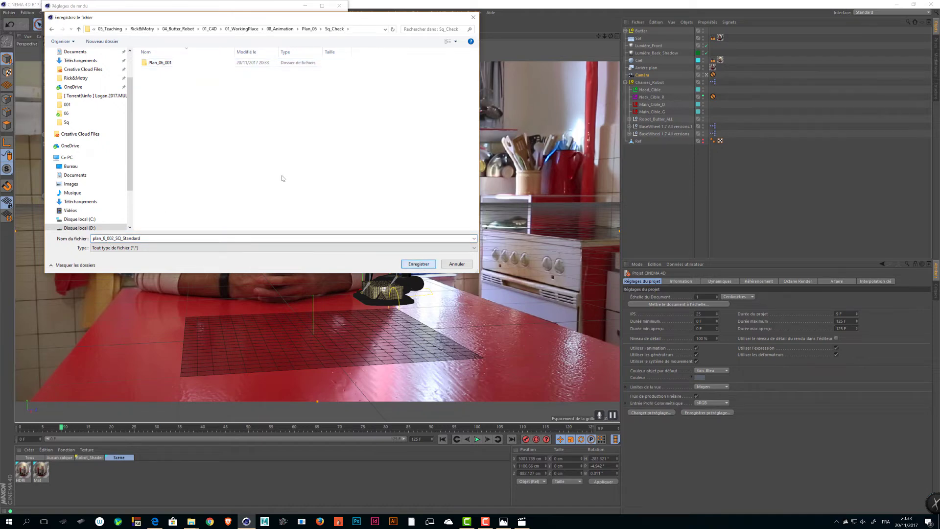
{"action": "left_click", "coordinate": [419, 264]}
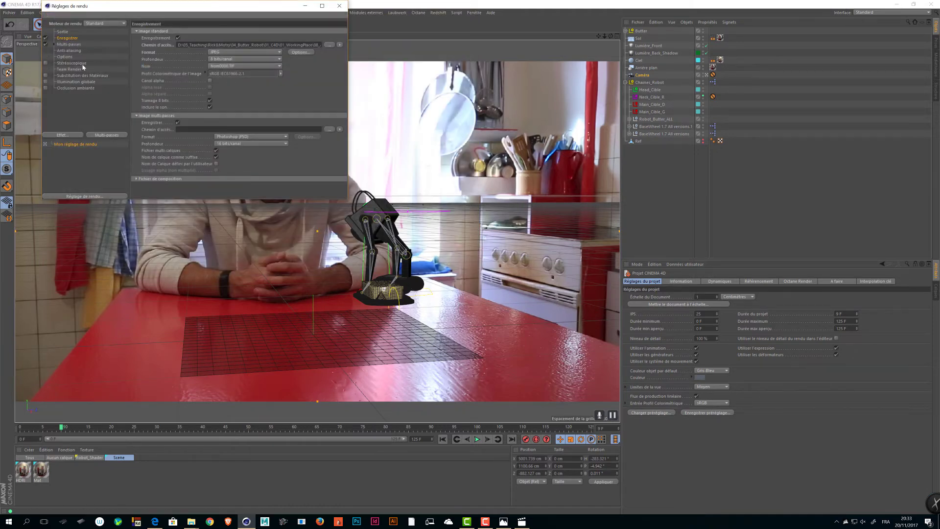
{"action": "left_click", "coordinate": [178, 122]}
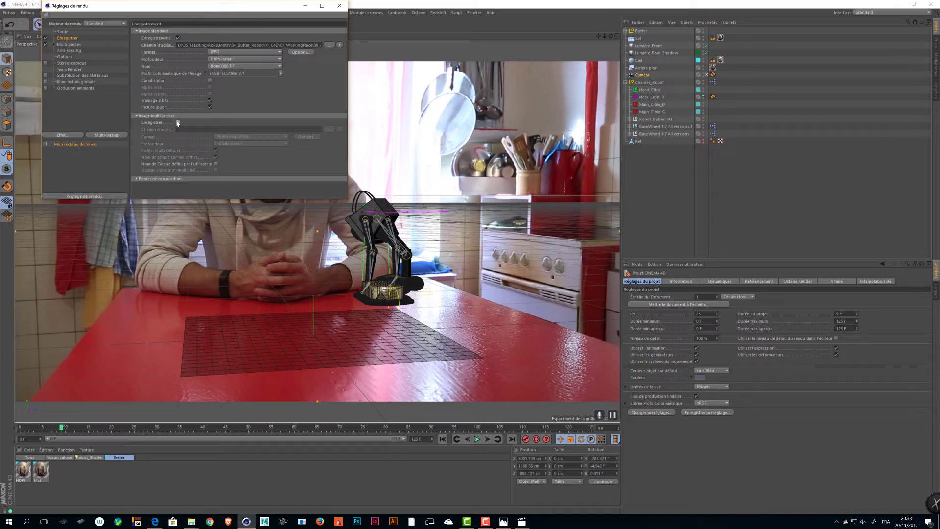
Check the render output's resolution and frame range, and scrub the shot to frame 114
{"action": "left_click", "coordinate": [64, 31]}
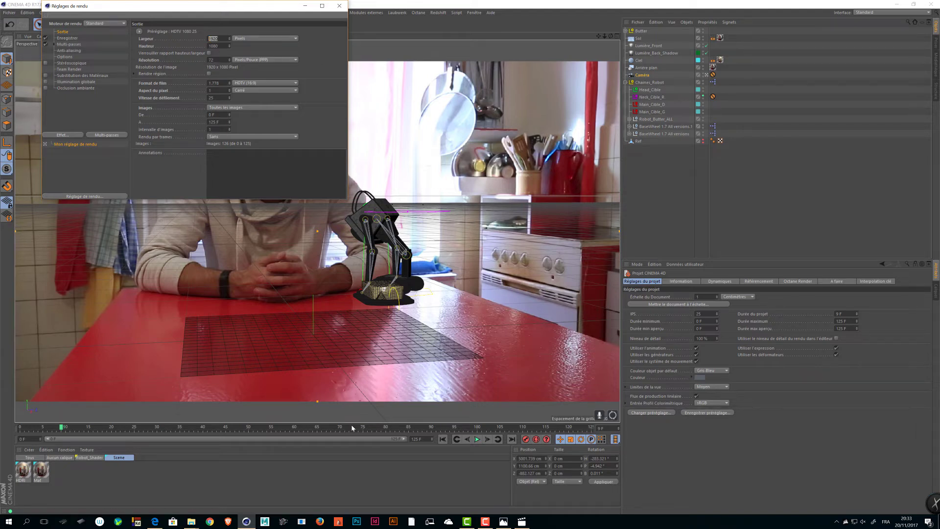
{"action": "left_click_drag", "start_coordinate": [361, 430], "coordinate": [424, 430]}
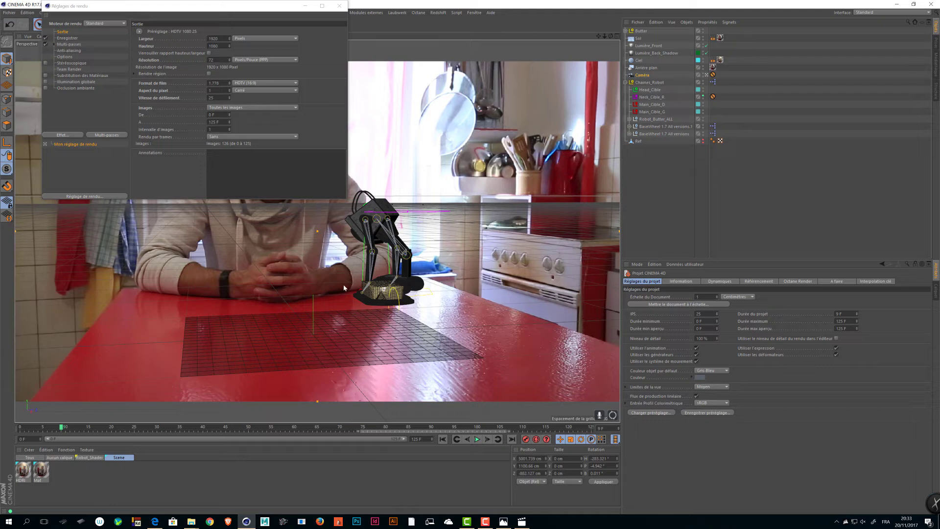
{"action": "left_click_drag", "start_coordinate": [519, 427], "coordinate": [582, 422]}
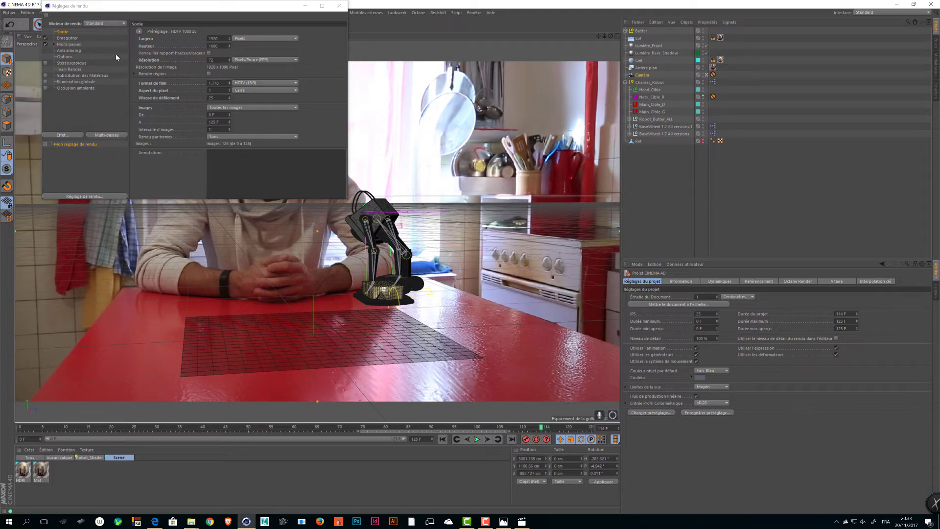
Close the render settings and render the animation to the picture viewer, maximizing the viewer window
{"action": "left_click_drag", "start_coordinate": [114, 11], "coordinate": [195, 91]}
{"action": "left_click", "coordinate": [418, 87]}
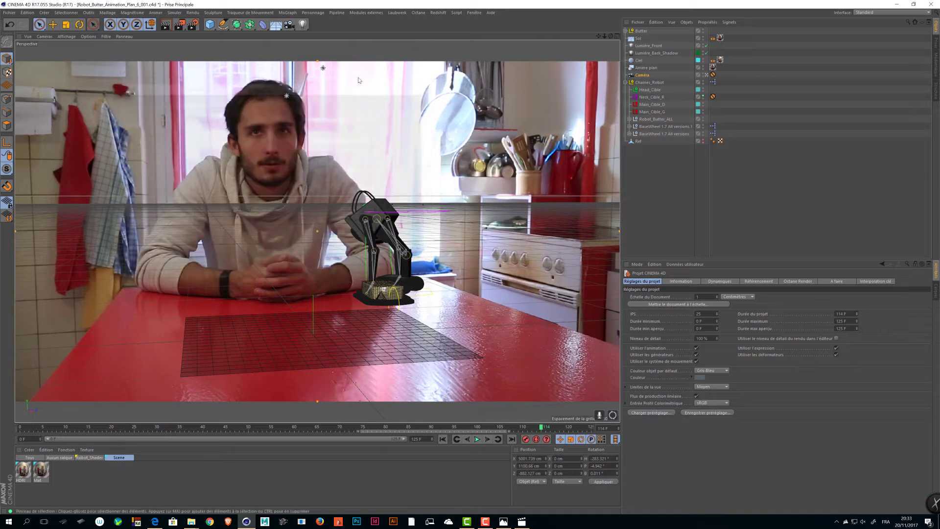
{"action": "left_click", "coordinate": [181, 28]}
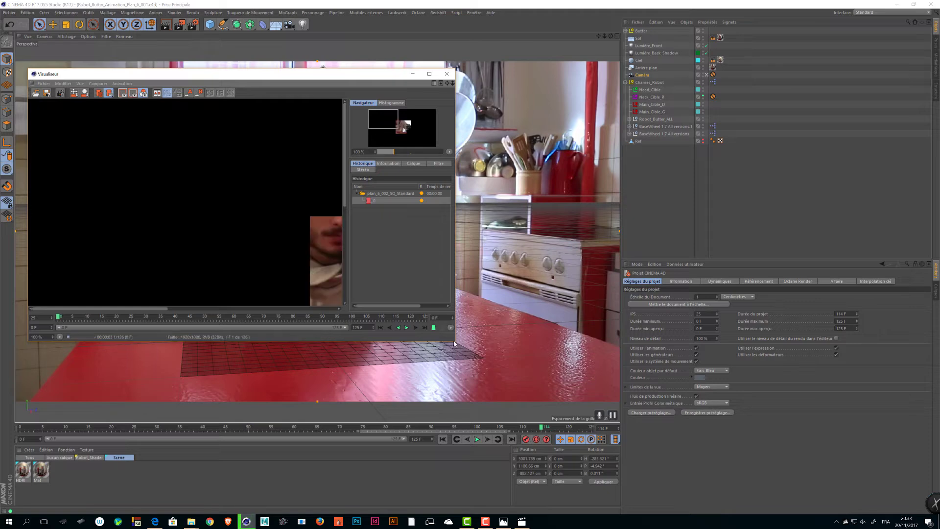
{"action": "left_click", "coordinate": [434, 76]}
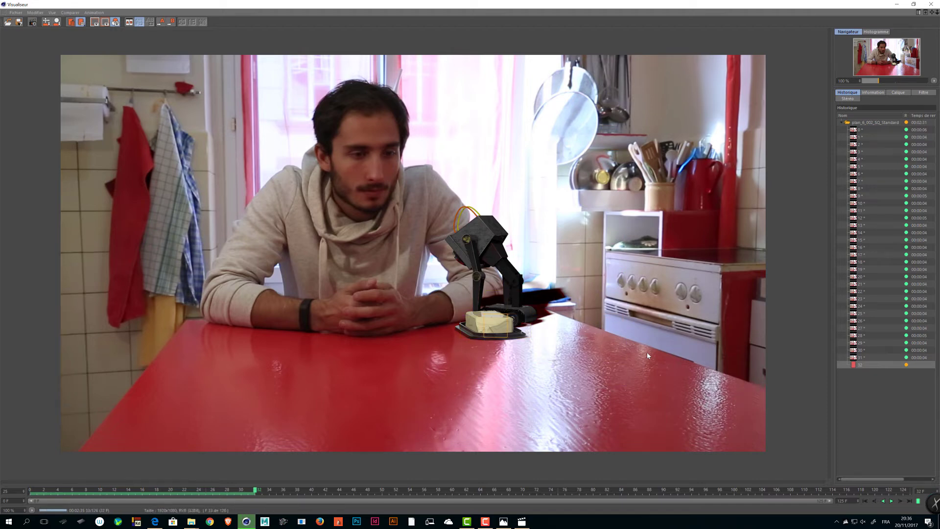
Switch to File Explorer and play the recent video plan_1_Animation_fram_Check_001_0355.mp4
{"action": "key", "text": "alt+Tab"}
{"action": "key", "text": "alt+Tab"}
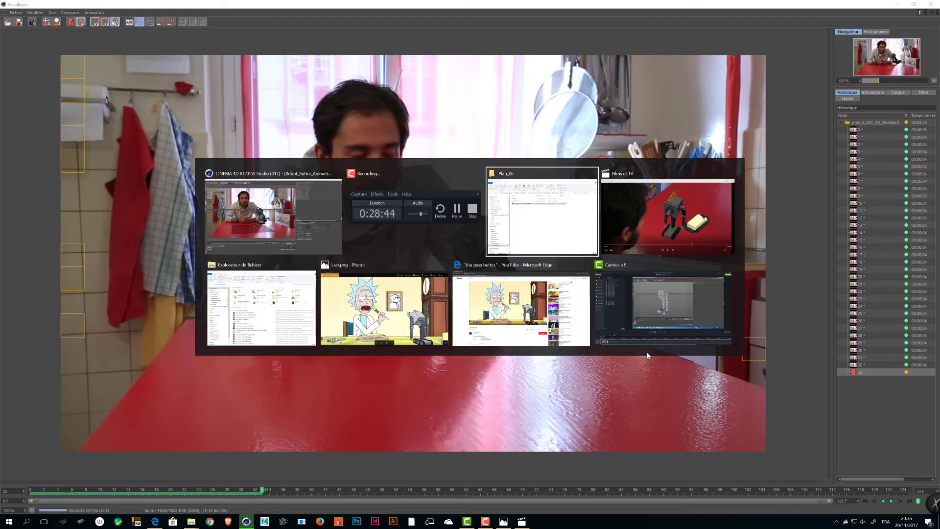
{"action": "key", "text": "alt+Tab"}
{"action": "key", "text": "alt+Tab"}
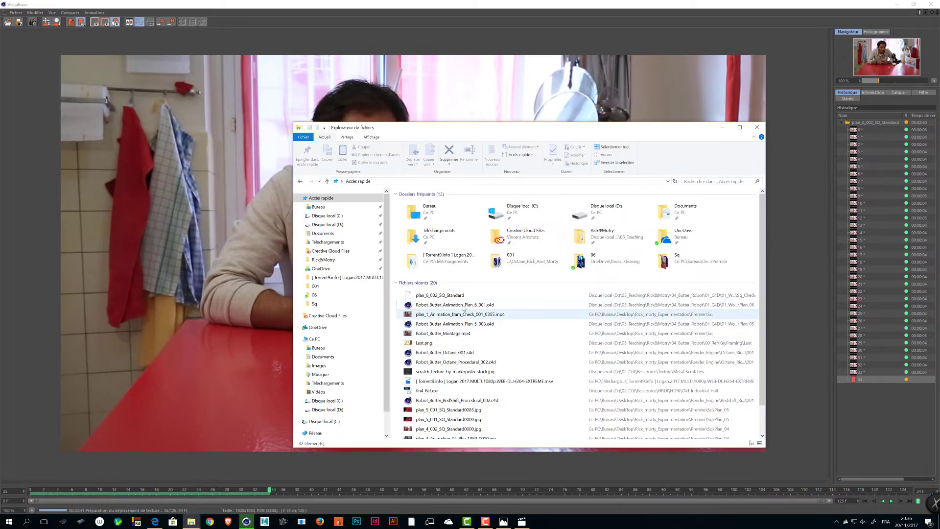
{"action": "double_click", "coordinate": [440, 313]}
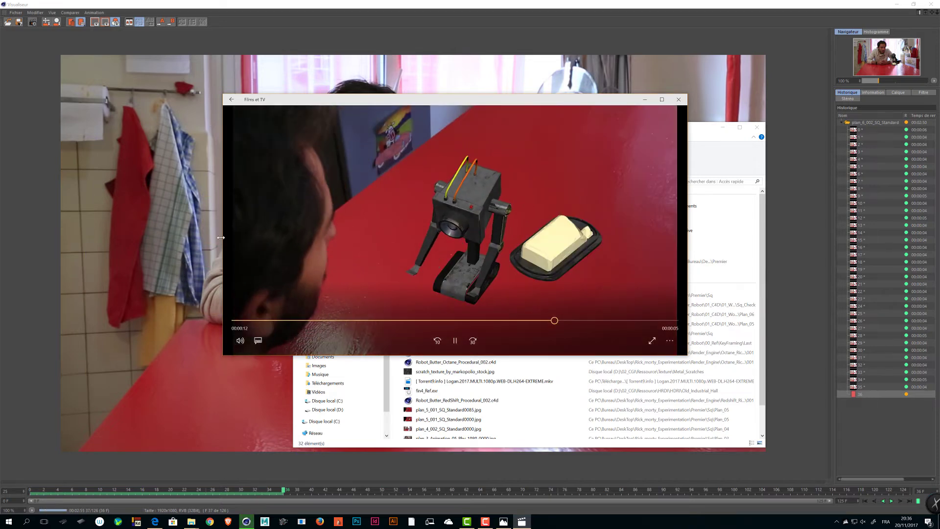
Narrow the reference video window, close the video, and return to the render in the picture viewer
{"action": "left_click_drag", "start_coordinate": [224, 236], "coordinate": [245, 238]}
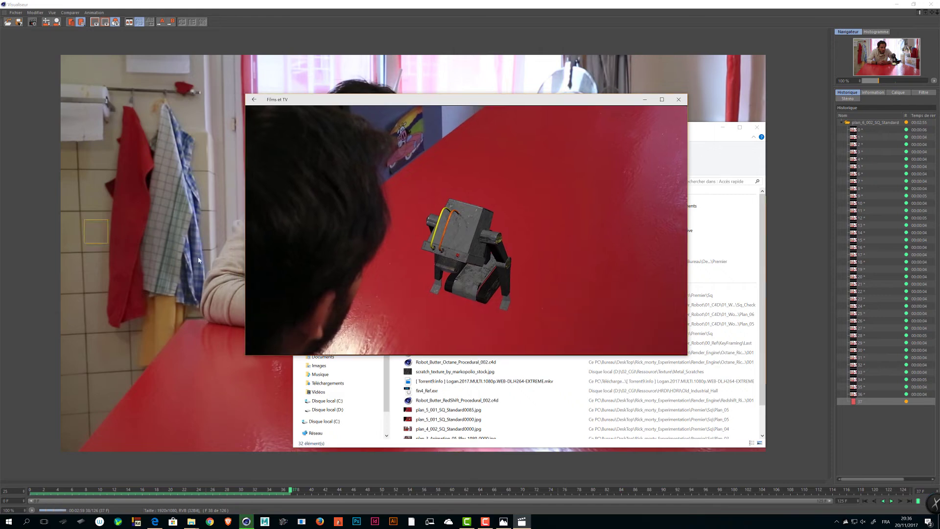
{"action": "left_click", "coordinate": [678, 100]}
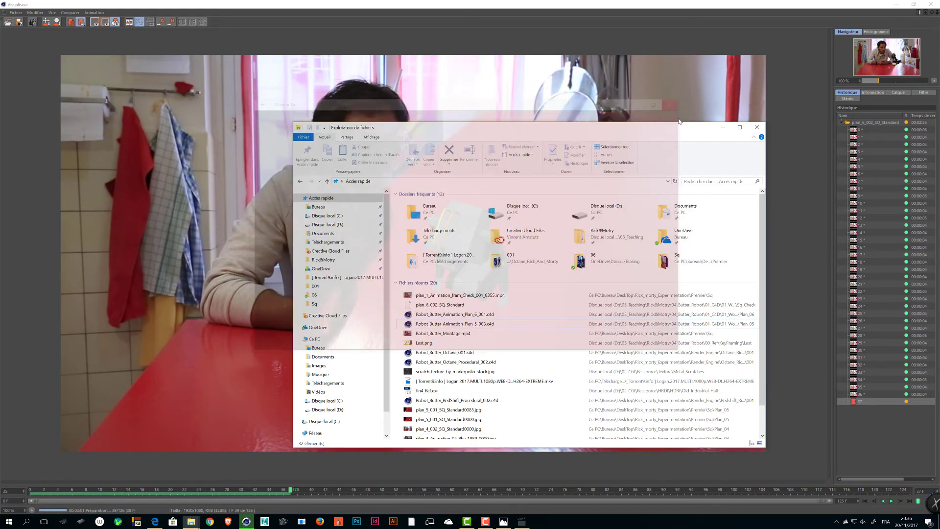
{"action": "left_click", "coordinate": [767, 154]}
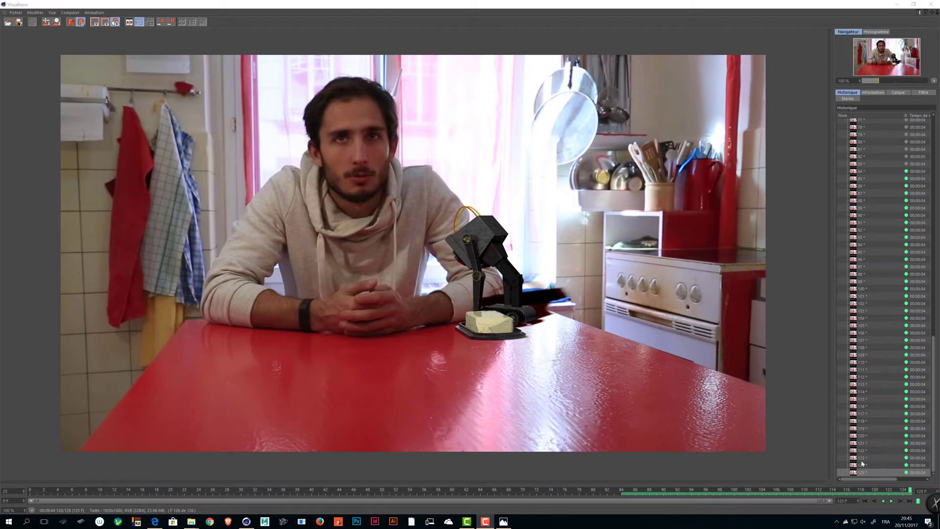
Scrub back through the last rendered frames, close the picture viewer, and return to the Cinema 4D scene
{"action": "left_click_drag", "start_coordinate": [908, 492], "coordinate": [650, 492]}
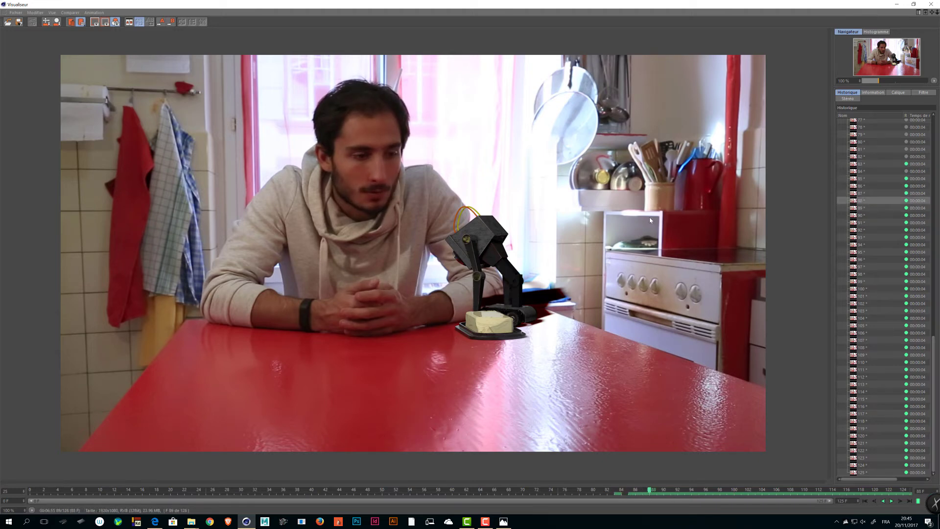
{"action": "left_click", "coordinate": [930, 5]}
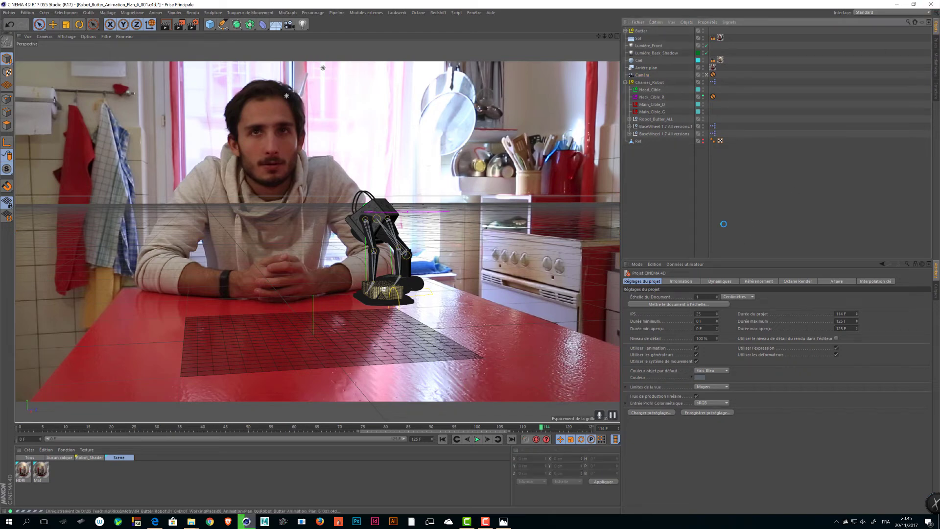
{"action": "key", "text": "alt+Tab"}
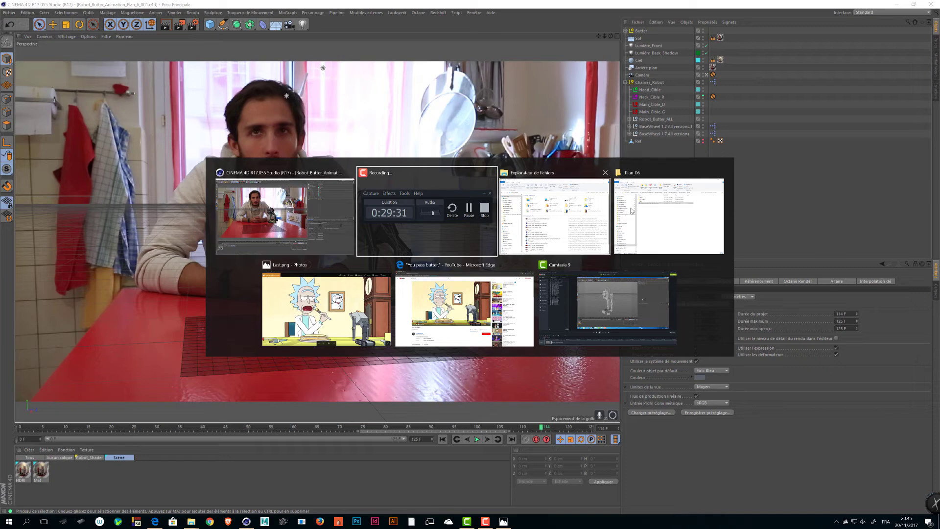
{"action": "left_click", "coordinate": [293, 226]}
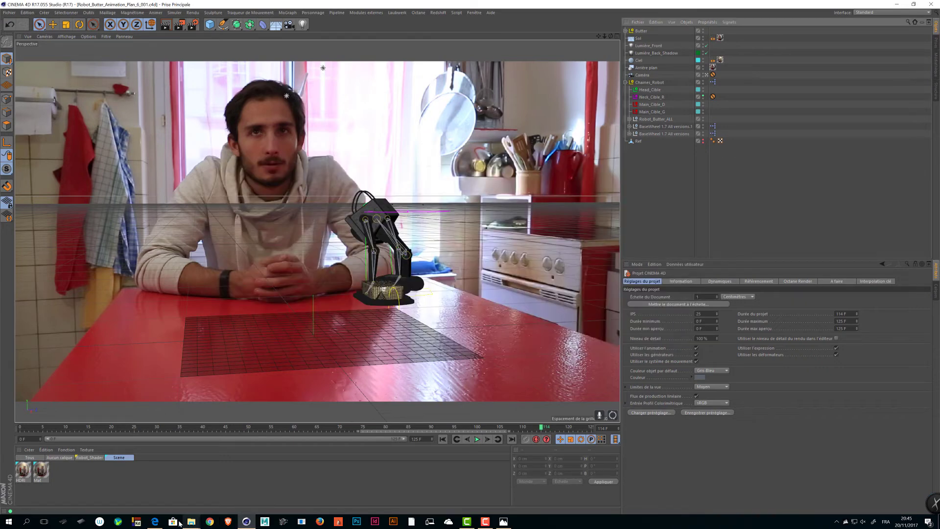
Switch to SqCheck and open its dialog for loading images
{"action": "left_click", "coordinate": [301, 522]}
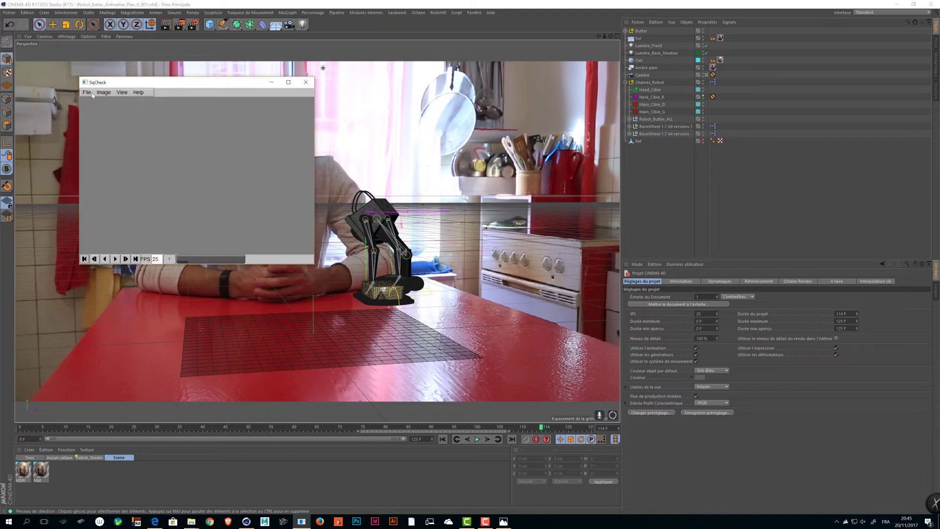
{"action": "left_click", "coordinate": [86, 92]}
{"action": "left_click", "coordinate": [96, 109]}
{"action": "left_click", "coordinate": [86, 92]}
{"action": "left_click", "coordinate": [96, 100]}
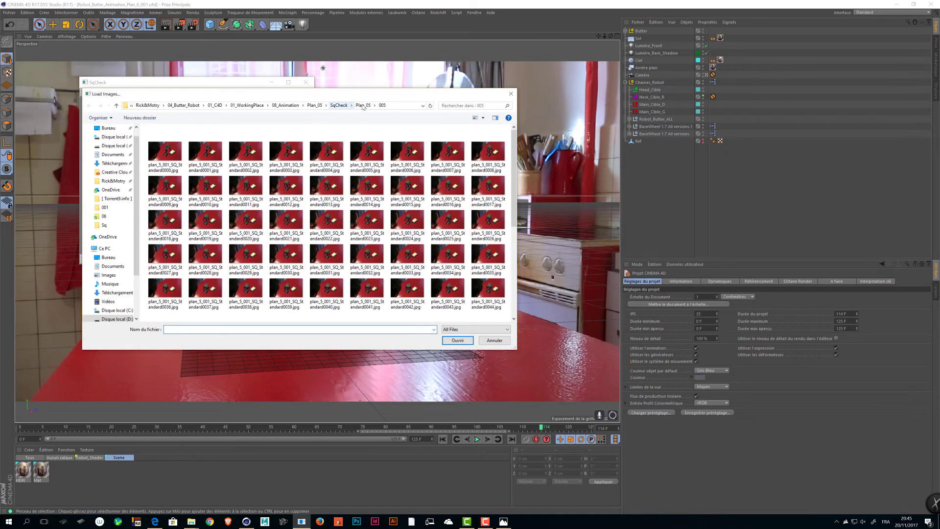
Browse from the Plan_05 check frames to the Sq_Check folder inside 08_Animation\Plan_06
{"action": "left_click", "coordinate": [362, 106]}
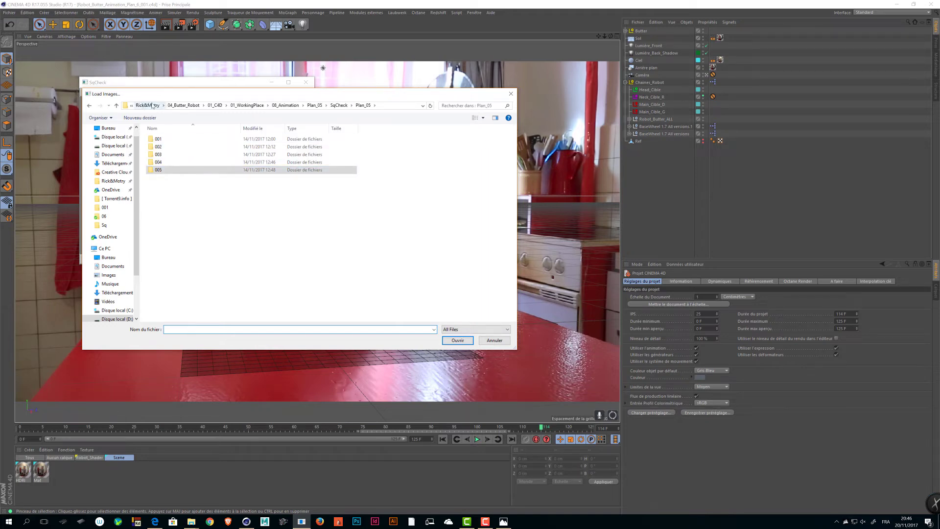
{"action": "left_click", "coordinate": [315, 106]}
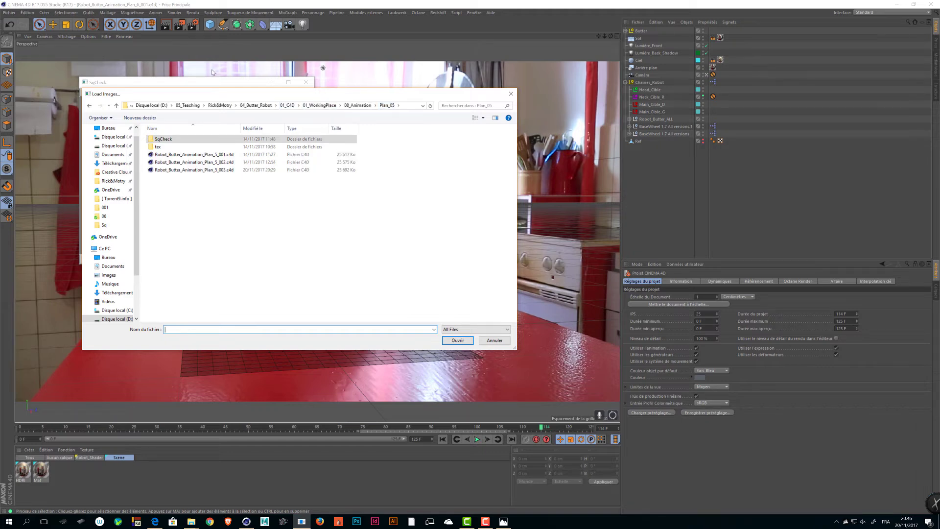
{"action": "left_click", "coordinate": [361, 109]}
{"action": "double_click", "coordinate": [196, 180]}
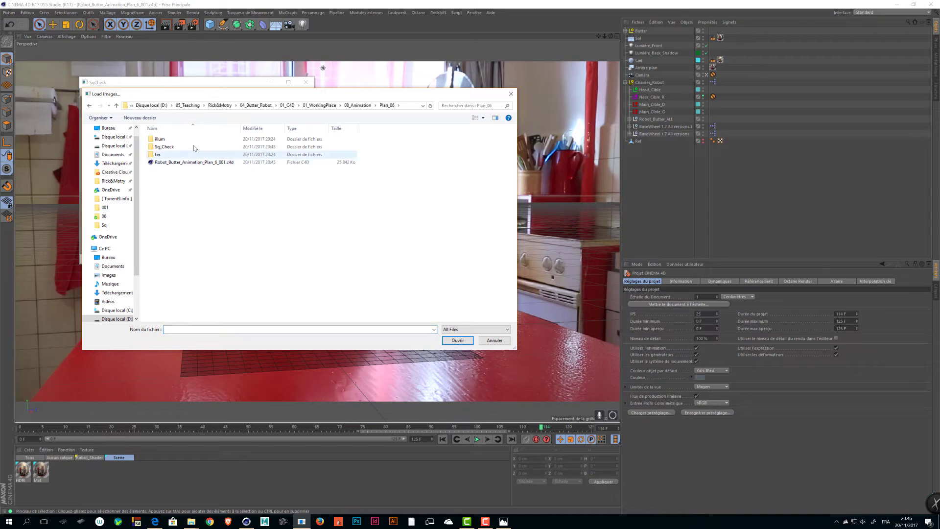
{"action": "double_click", "coordinate": [164, 146]}
Copy the path of Plan_06's Sq_Check folder and open that location in File Explorer
{"action": "left_click", "coordinate": [197, 157]}
{"action": "key", "text": "shift+End"}
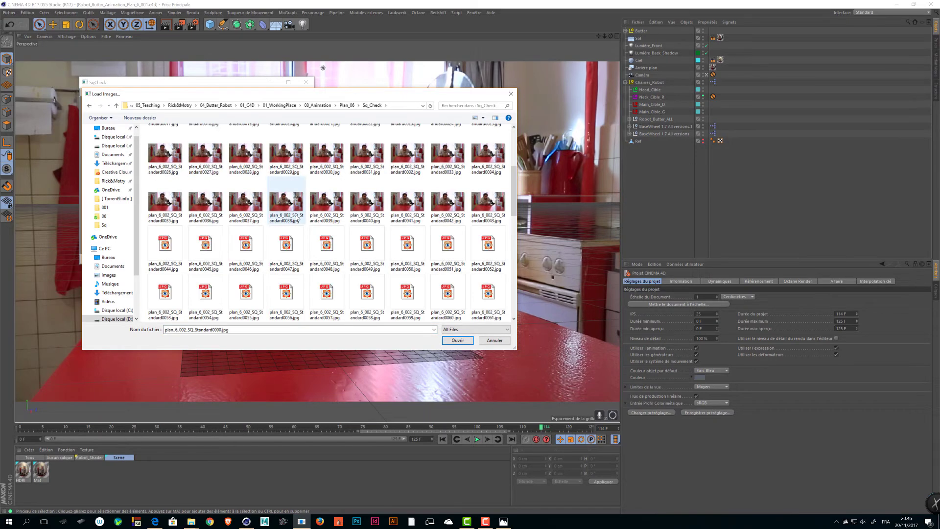
{"action": "left_click", "coordinate": [397, 106]}
{"action": "key", "text": "ctrl+c"}
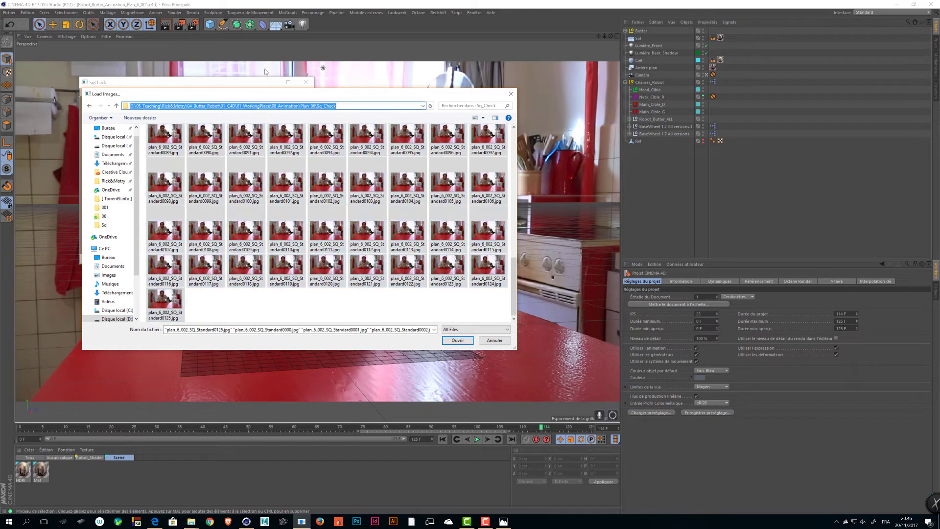
{"action": "key", "text": "alt+Tab"}
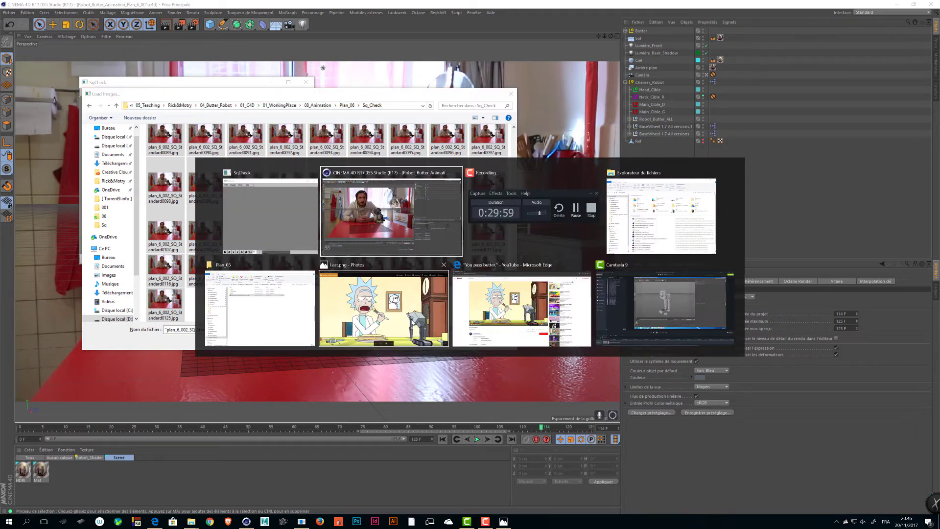
{"action": "left_click", "coordinate": [630, 216]}
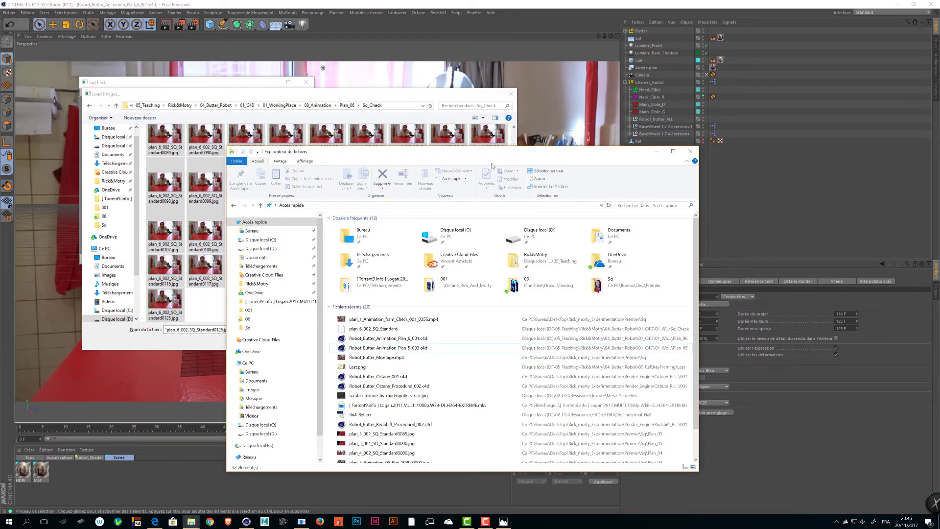
{"action": "left_click", "coordinate": [490, 207]}
{"action": "key", "text": "ctrl+v"}
{"action": "key", "text": "Return"}
Move all plan_6_002_SQ_Standard frames, 0000 to 0125, into the Plan_06_001 subfolder
{"action": "left_click", "coordinate": [389, 240]}
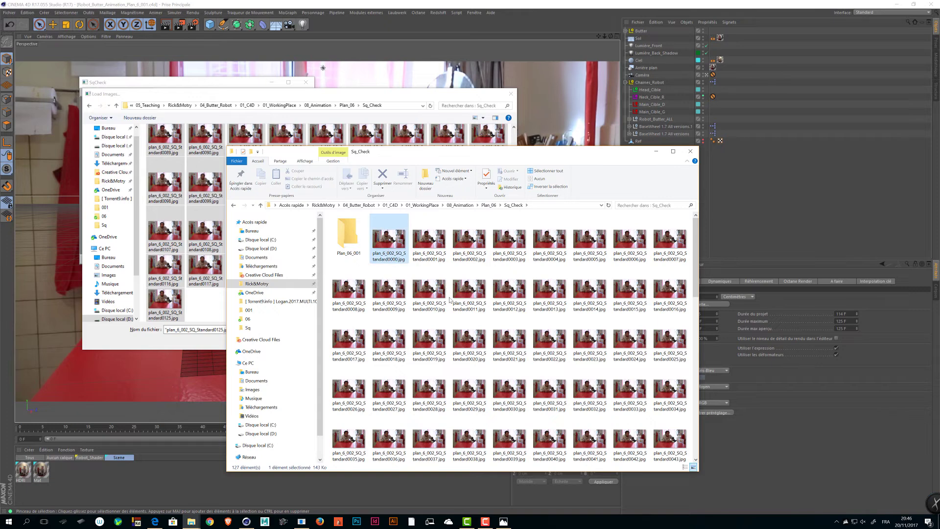
{"action": "scroll", "coordinate": [450, 300], "scroll_direction": "down", "scroll_amount": 10}
{"action": "left_click", "coordinate": [353, 433], "text": "shift"}
{"action": "scroll", "coordinate": [387, 321], "scroll_direction": "up", "scroll_amount": 10}
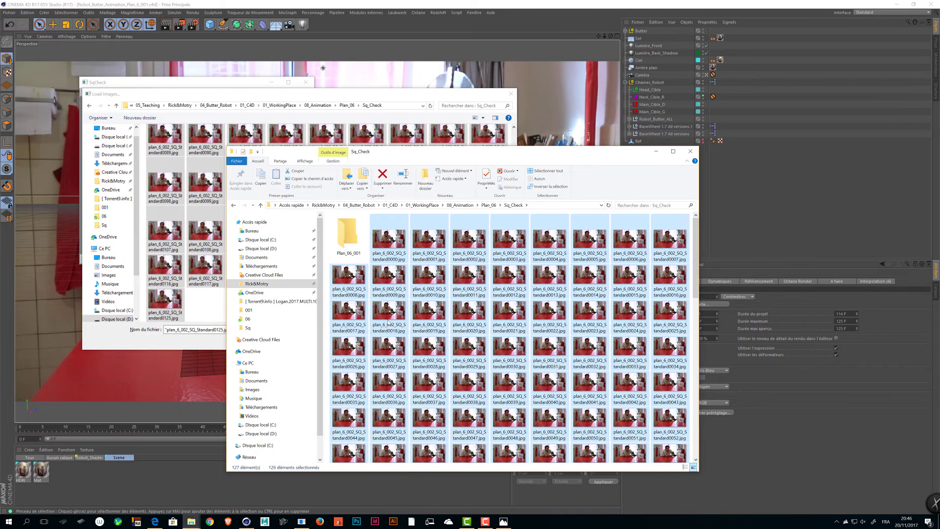
{"action": "left_click_drag", "start_coordinate": [385, 253], "coordinate": [334, 254]}
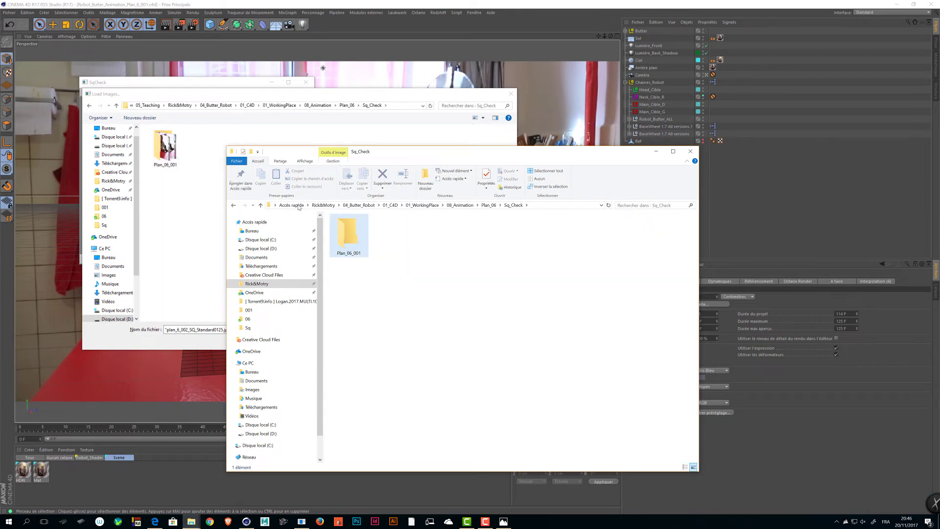
Load all images from the Plan_06_001 folder into SqCheck
{"action": "left_click", "coordinate": [165, 147]}
{"action": "double_click", "coordinate": [165, 147]}
{"action": "key", "text": "ctrl+a"}
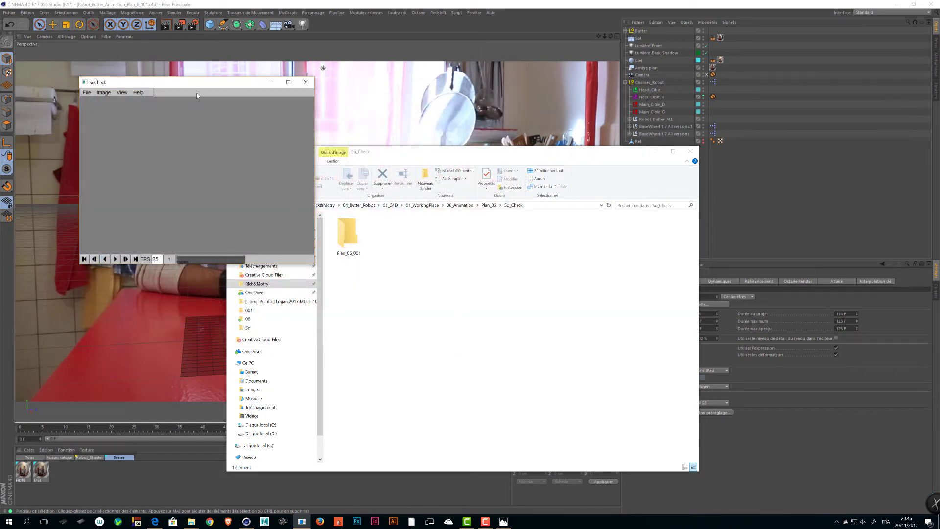
Enlarge the SqCheck window, play the Plan 6 sequence to review the animation, and close SqCheck
{"action": "left_click_drag", "start_coordinate": [196, 82], "coordinate": [333, 85]}
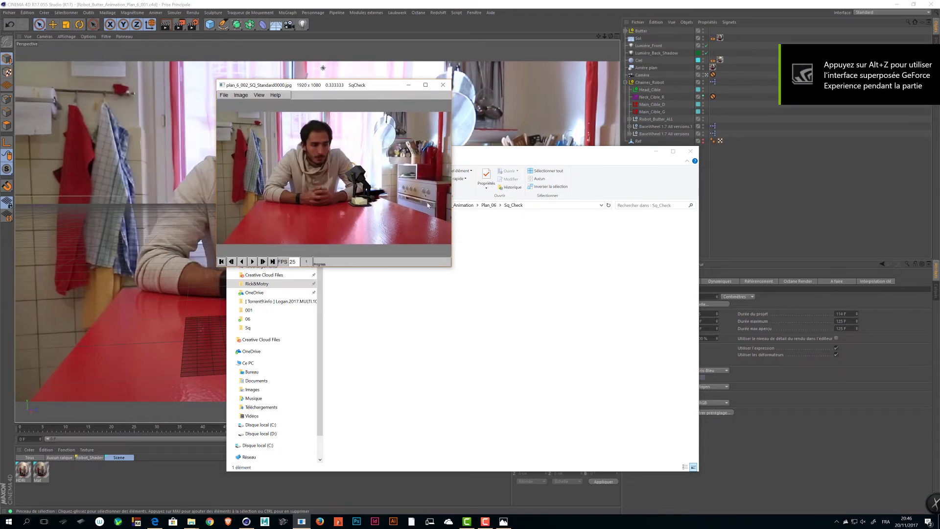
{"action": "left_click_drag", "start_coordinate": [452, 268], "coordinate": [719, 391]}
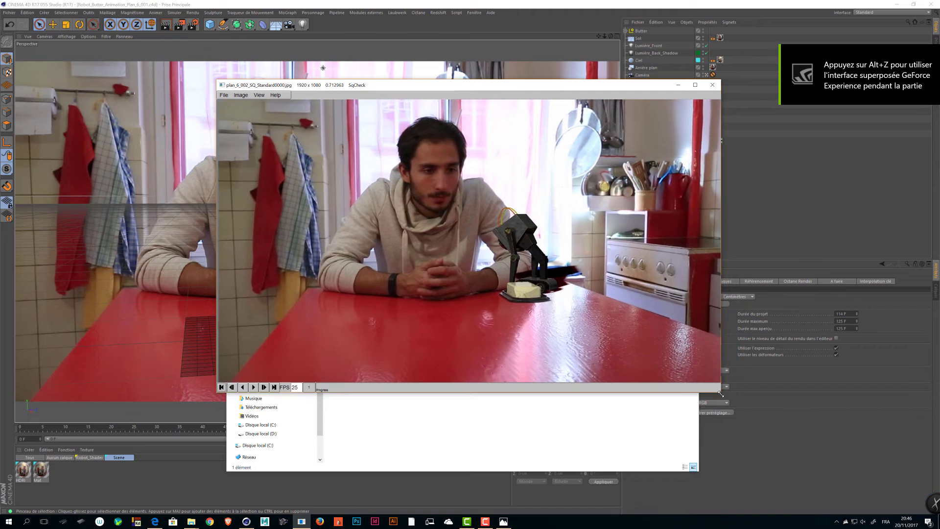
{"action": "key", "text": "space"}
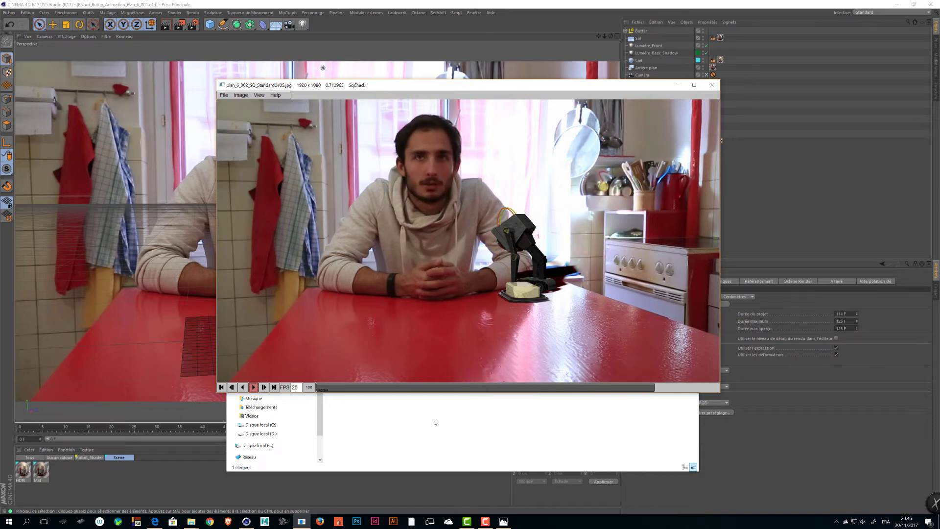
{"action": "left_click", "coordinate": [711, 85]}
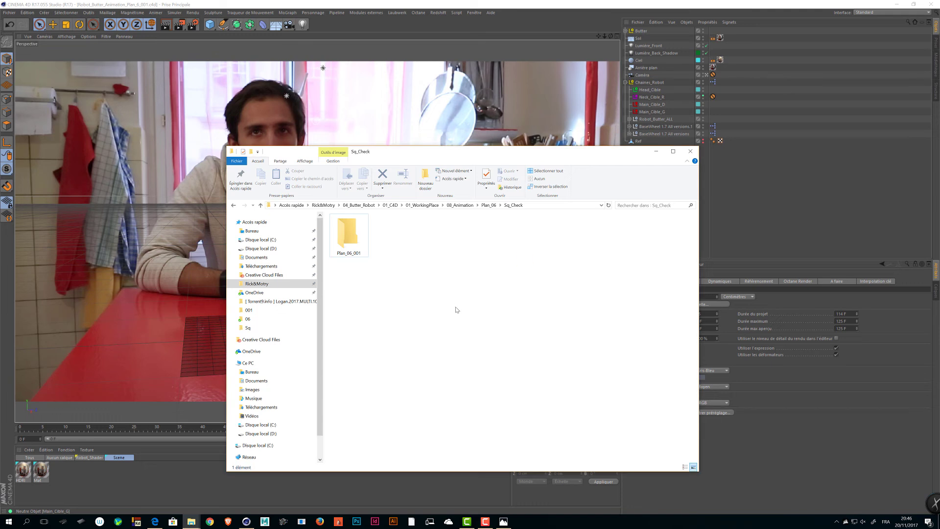
Browse up to the 01_C4D folder in File Explorer and save the scene in Cinema 4D
{"action": "left_click", "coordinate": [421, 205]}
{"action": "left_click", "coordinate": [388, 205]}
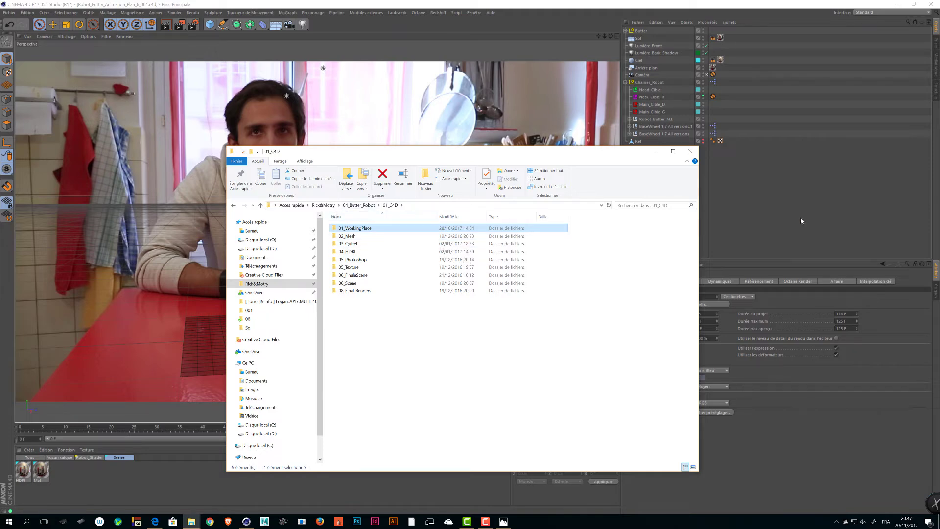
{"action": "left_click", "coordinate": [768, 233]}
{"action": "key", "text": "ctrl+s"}
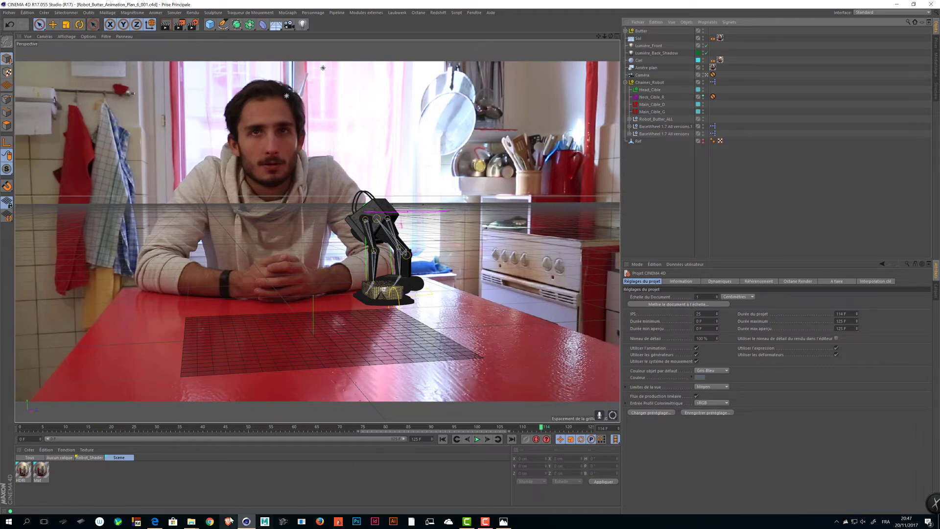
Examine the project folders inside 01_C4D and its 01_WorkingPlace subfolder in File Explorer
{"action": "mouse_move", "coordinate": [190, 521]}
{"action": "left_click", "coordinate": [217, 485]}
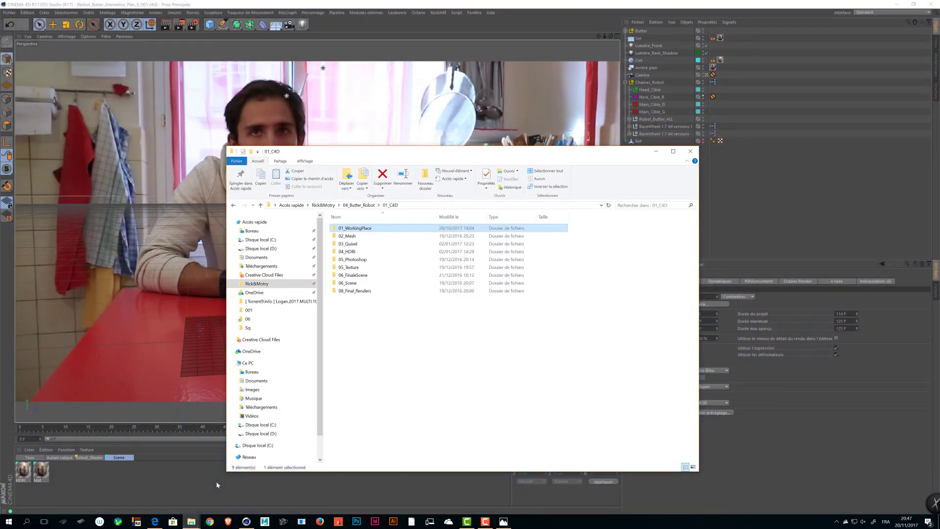
{"action": "left_click_drag", "start_coordinate": [473, 344], "coordinate": [445, 355]}
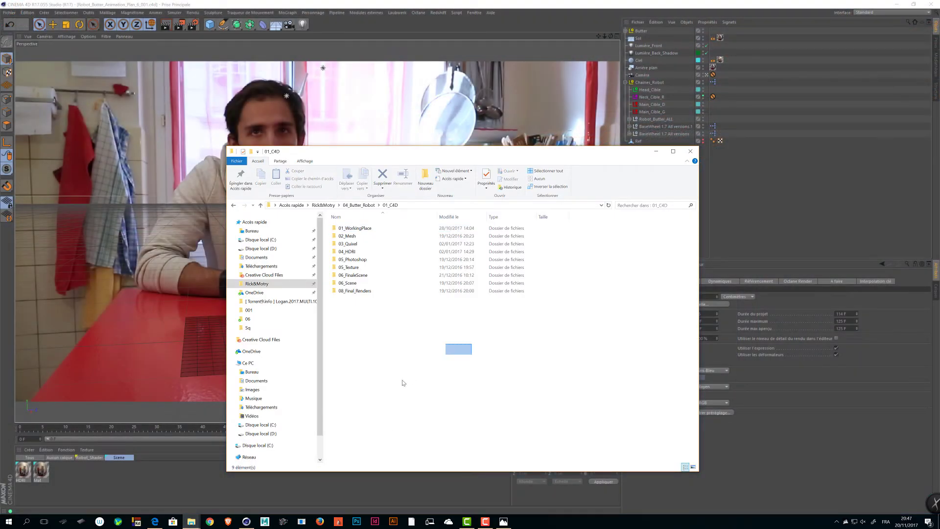
{"action": "double_click", "coordinate": [383, 227]}
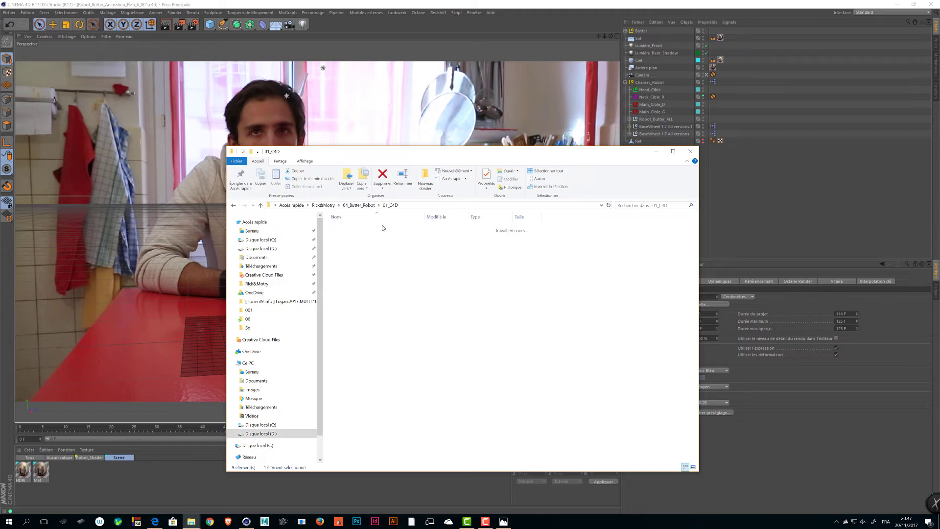
{"action": "left_click_drag", "start_coordinate": [399, 357], "coordinate": [386, 219]}
{"action": "left_click", "coordinate": [463, 357]}
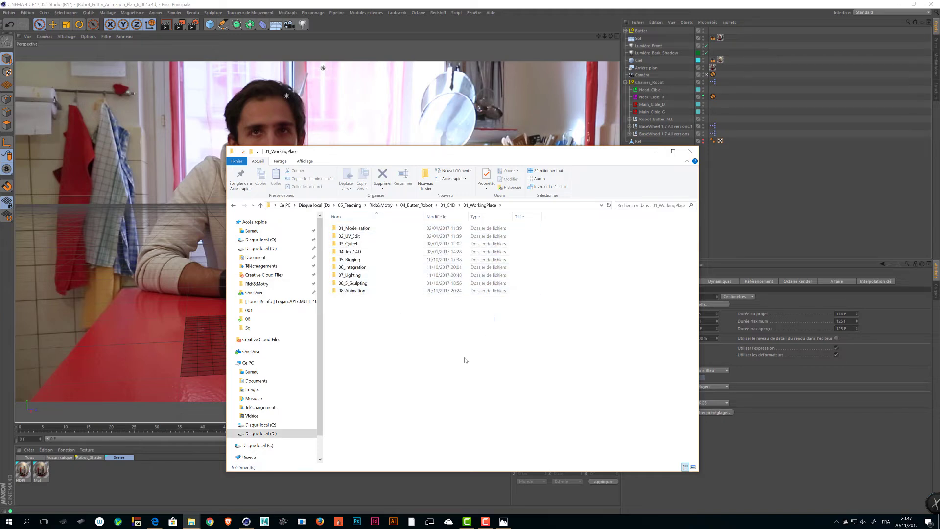
{"action": "left_click_drag", "start_coordinate": [378, 343], "coordinate": [378, 221]}
{"action": "left_click", "coordinate": [464, 362]}
{"action": "key", "text": "alt+Left"}
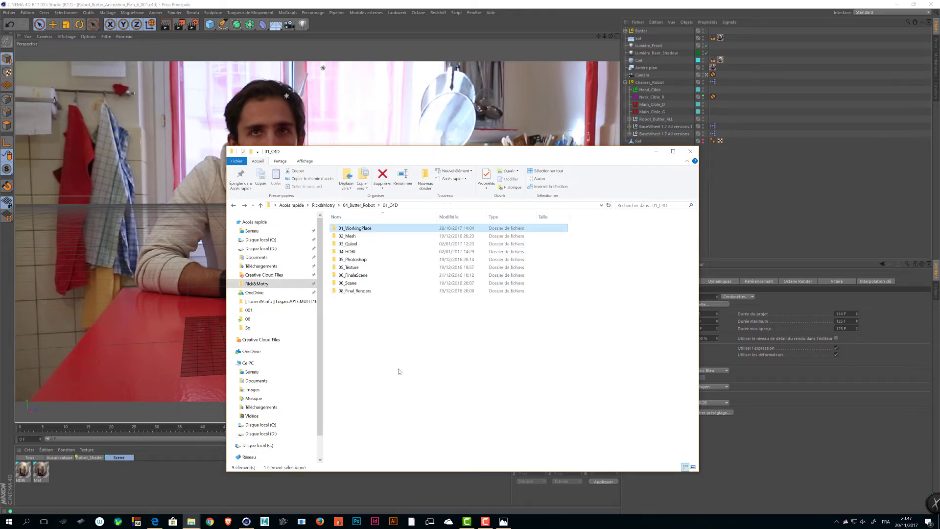
Look inside the 06_Scene folder, and go up to 04_Butter_Robot to locate its 02_Photoshop folder
{"action": "left_click", "coordinate": [358, 291]}
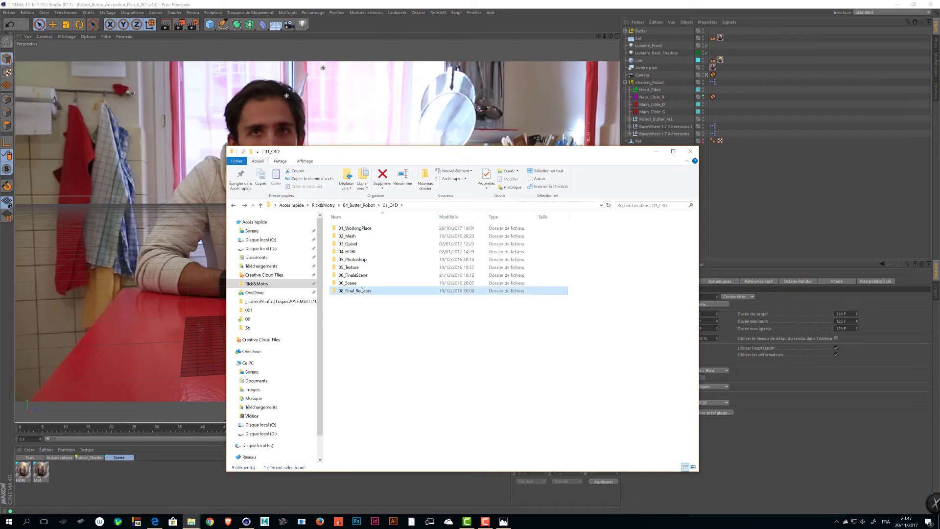
{"action": "double_click", "coordinate": [359, 284]}
{"action": "left_click_drag", "start_coordinate": [442, 330], "coordinate": [461, 316]}
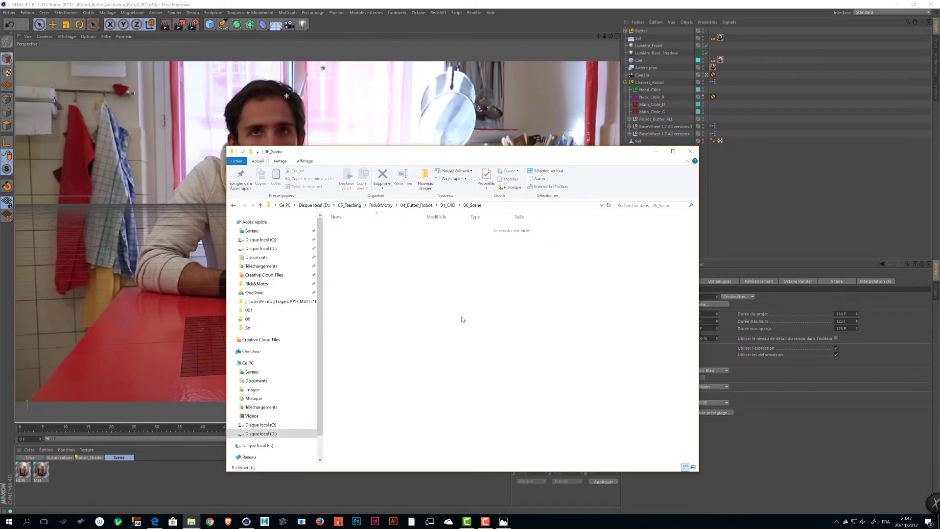
{"action": "left_click_drag", "start_coordinate": [507, 244], "coordinate": [364, 345]}
{"action": "key", "text": "BackSpace"}
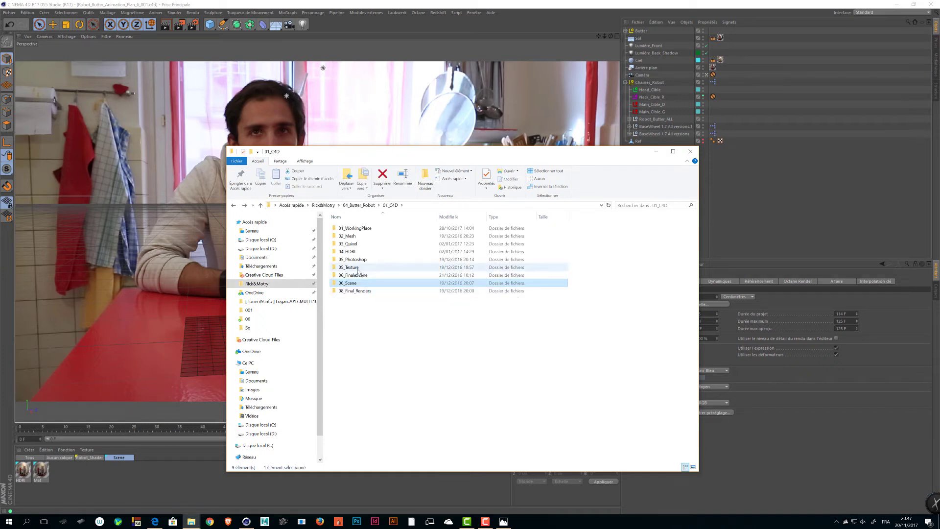
{"action": "left_click", "coordinate": [364, 205]}
{"action": "left_click", "coordinate": [346, 251]}
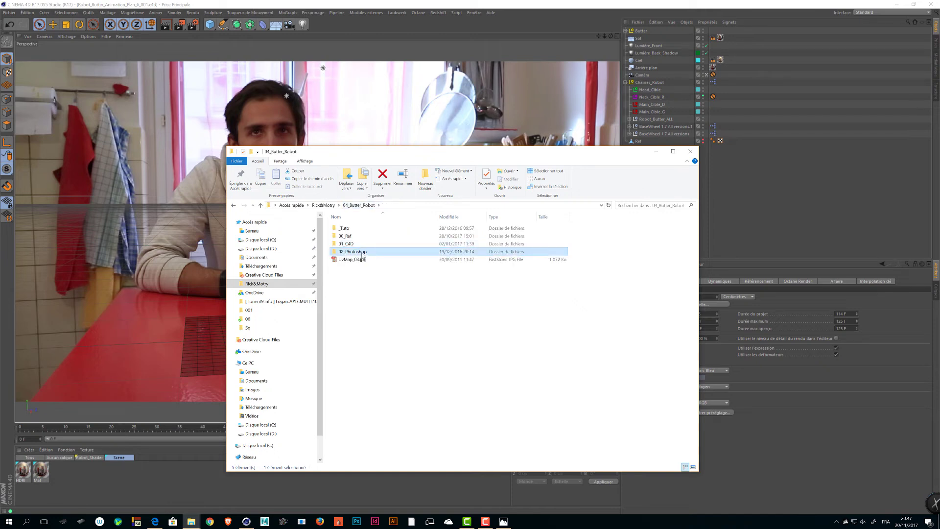
Create a folder named 03_PR inside 04_Butter_Robot, alongside 02_Photoshop
{"action": "left_click", "coordinate": [382, 322]}
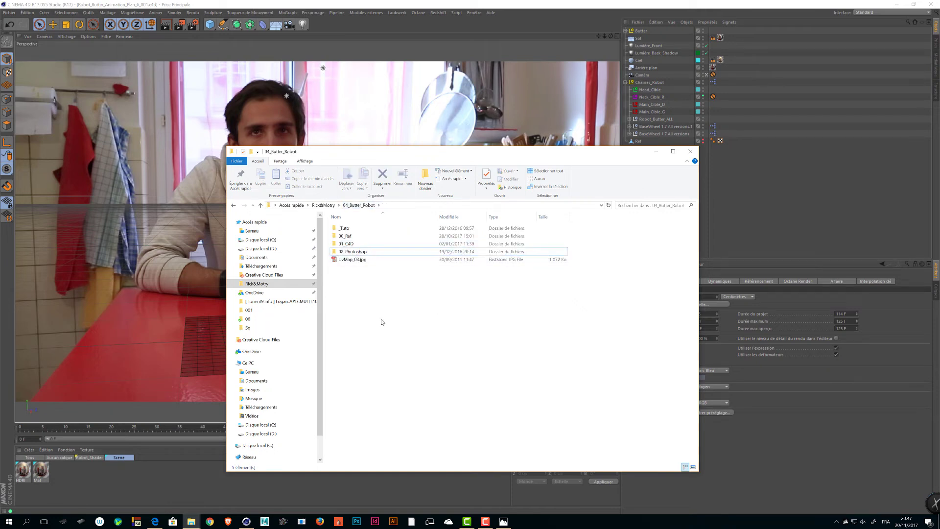
{"action": "key", "text": "ctrl+shift+n"}
{"action": "type", "text": "03_"}
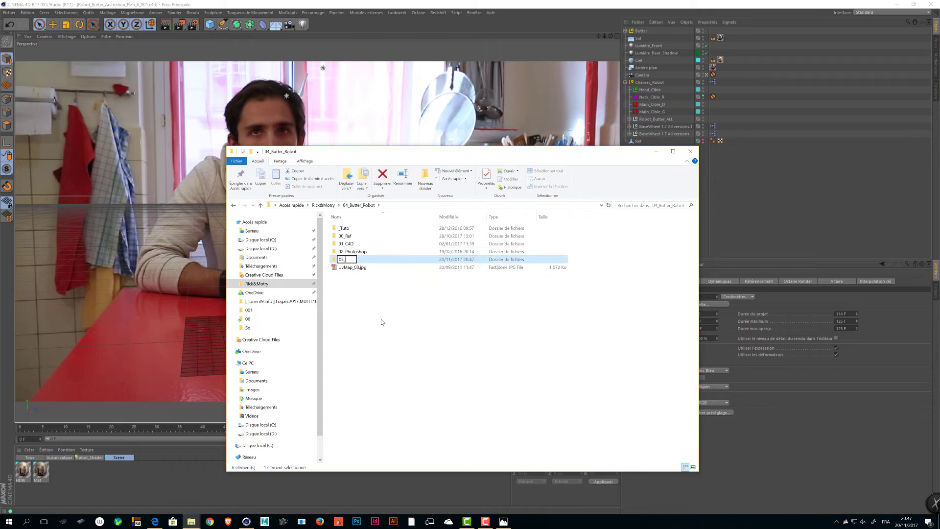
{"action": "type", "text": "PR"}
{"action": "key", "text": "Return"}
Launch Adobe Premiere Pro CC 2018 and start setting up a new project
{"action": "key", "text": "super"}
{"action": "type", "text": "prem"}
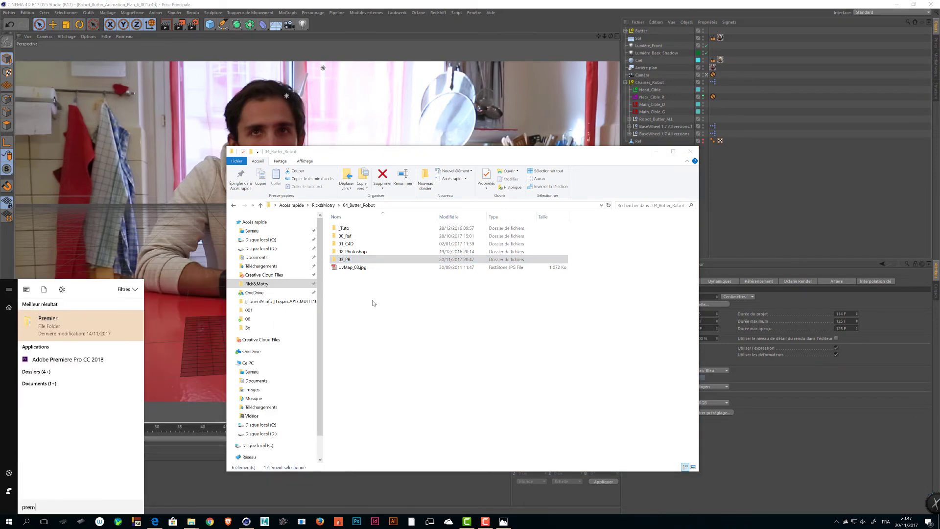
{"action": "key", "text": "Down"}
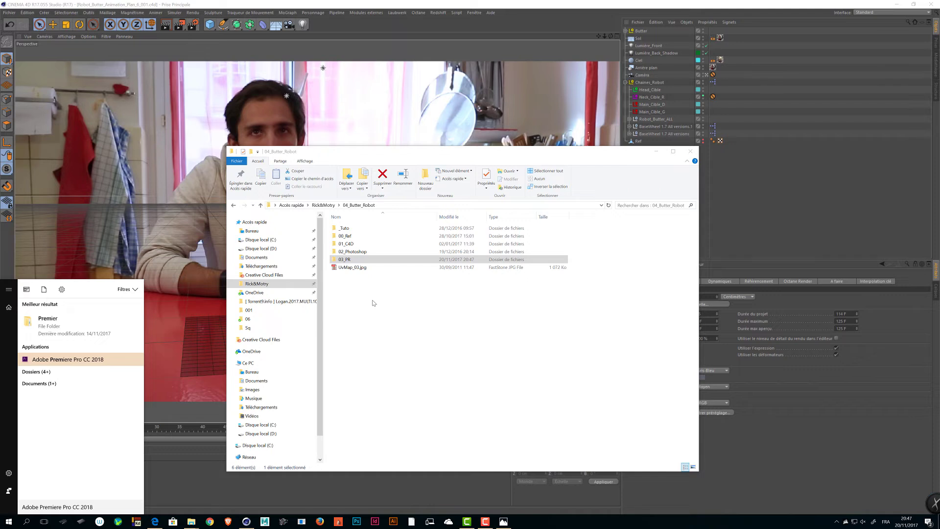
{"action": "key", "text": "Return"}
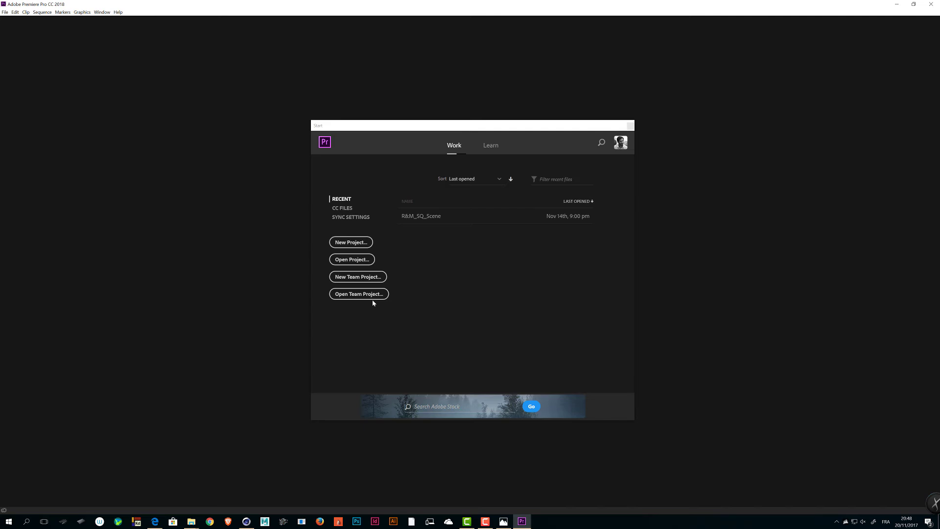
{"action": "left_click", "coordinate": [347, 243]}
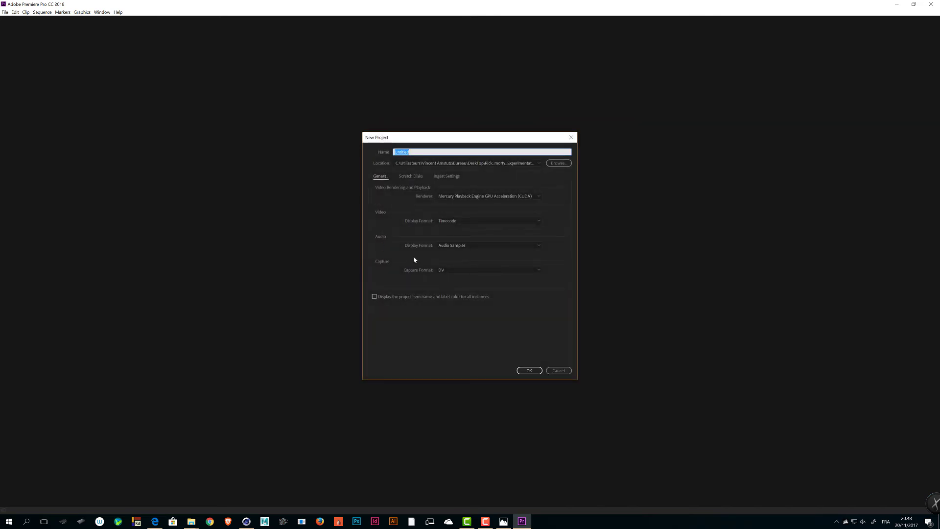
{"action": "left_click", "coordinate": [559, 370]}
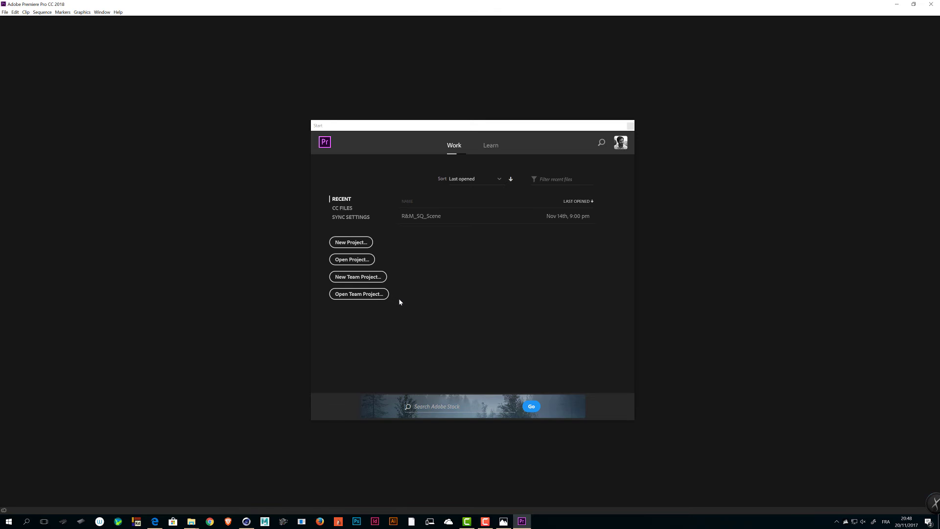
{"action": "left_click", "coordinate": [361, 242]}
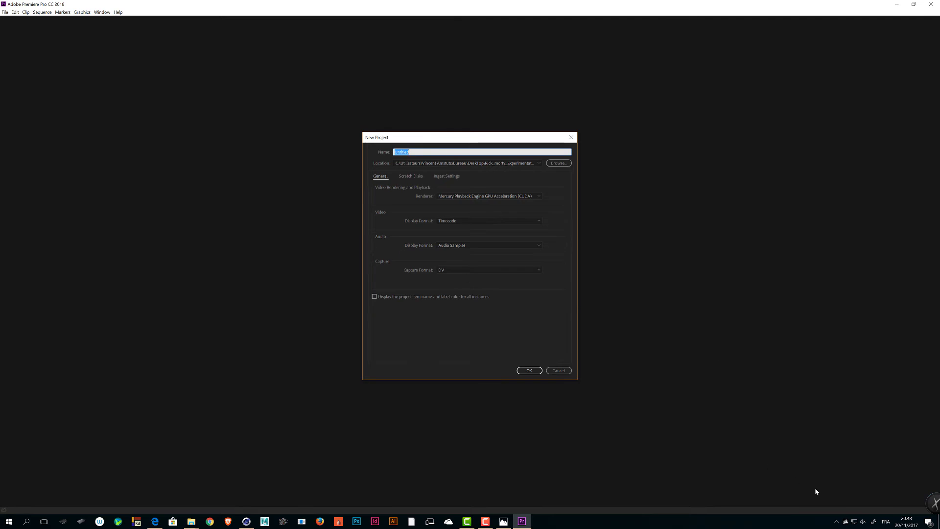
Switch the keyboard layout to Français (Suisse) and choose Mercury Playback Engine GPU Acceleration (CUDA) as the new project's renderer
{"action": "left_click", "coordinate": [879, 524]}
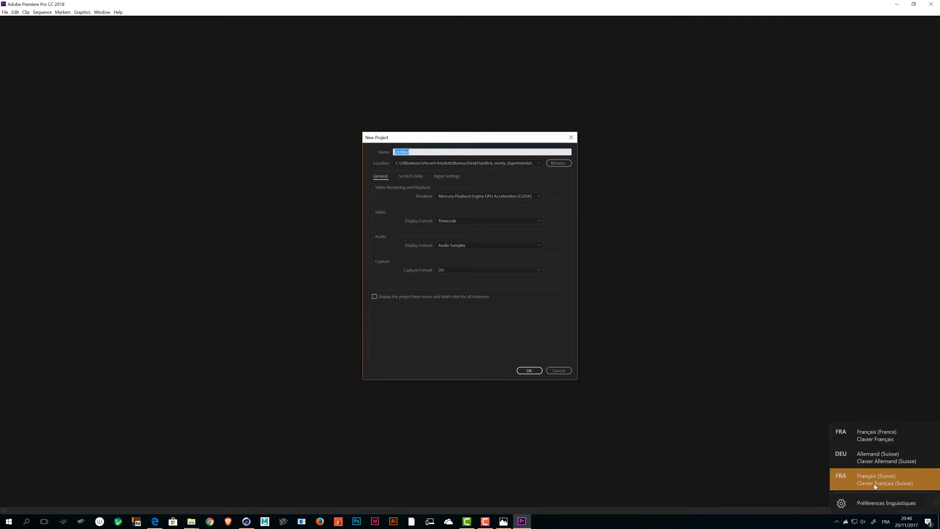
{"action": "left_click", "coordinate": [874, 486]}
{"action": "left_click_drag", "start_coordinate": [501, 138], "coordinate": [517, 134]}
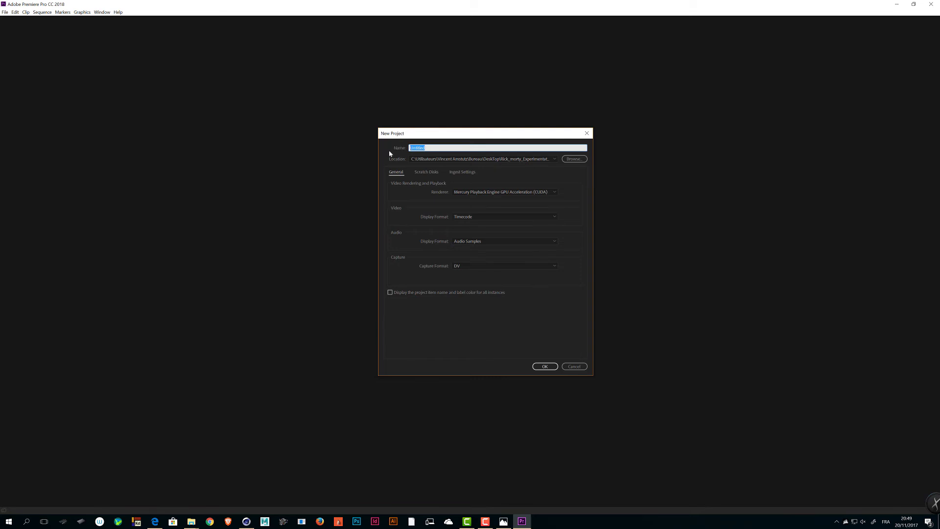
{"action": "left_click", "coordinate": [496, 193]}
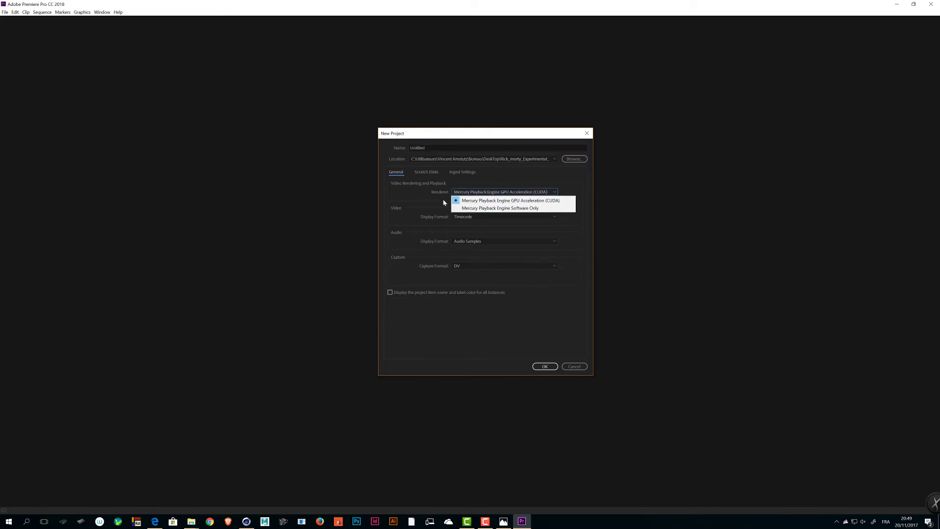
{"action": "left_click", "coordinate": [534, 201]}
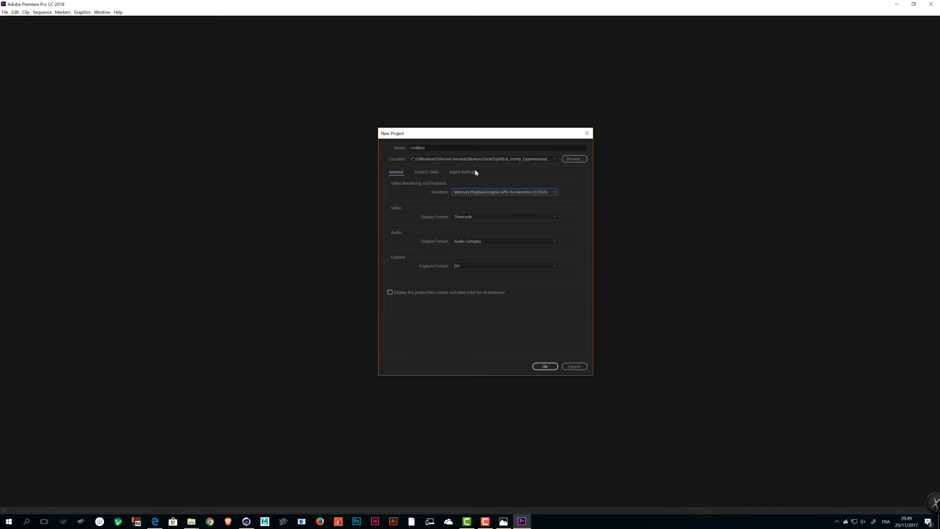
Name the new project Rick_And_Morty_Editing_SqCheck_001
{"action": "double_click", "coordinate": [420, 149]}
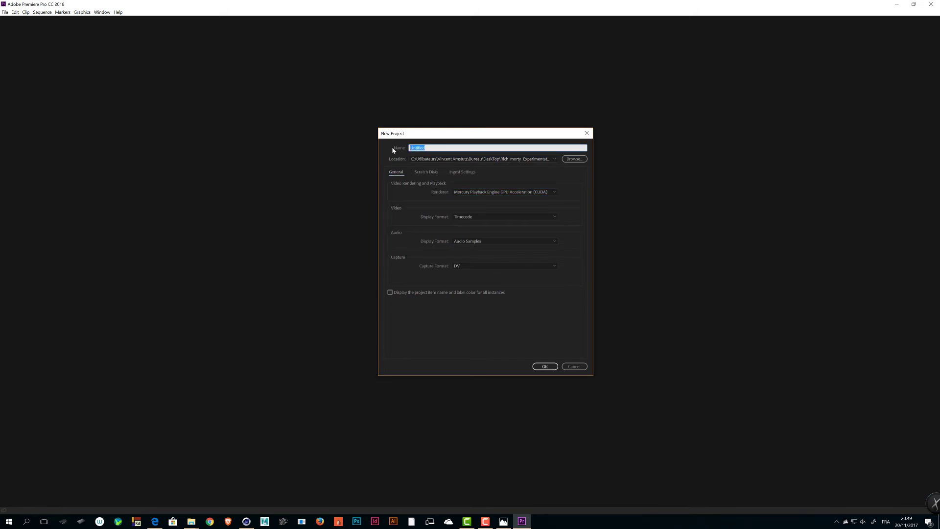
{"action": "type", "text": "Rick_and_Morty"}
{"action": "left_click", "coordinate": [422, 148]}
{"action": "key", "text": "BackSpace"}
{"action": "type", "text": "Aditing_001_SqCheck"}
Review the new project's scratch disk and ingest settings and its video, audio and capture format options
{"action": "left_click", "coordinate": [427, 173]}
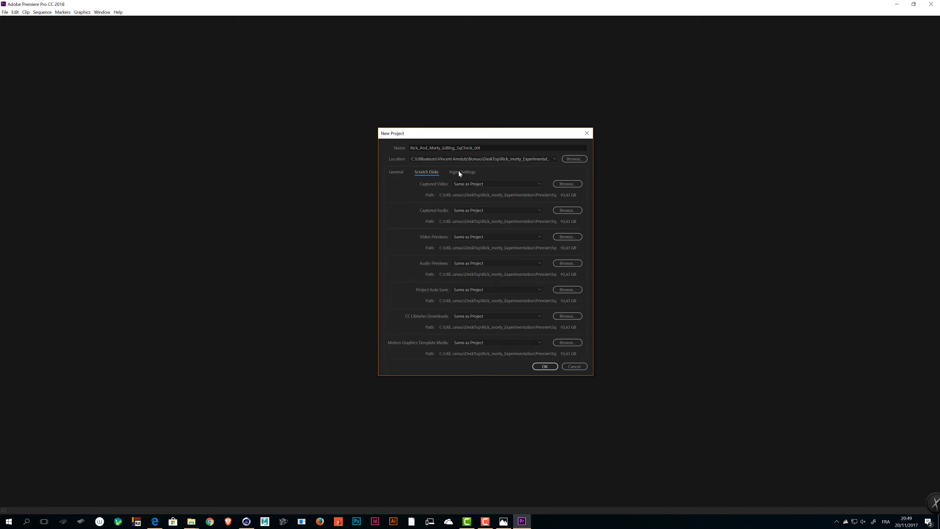
{"action": "left_click", "coordinate": [457, 173]}
{"action": "left_click", "coordinate": [401, 175]}
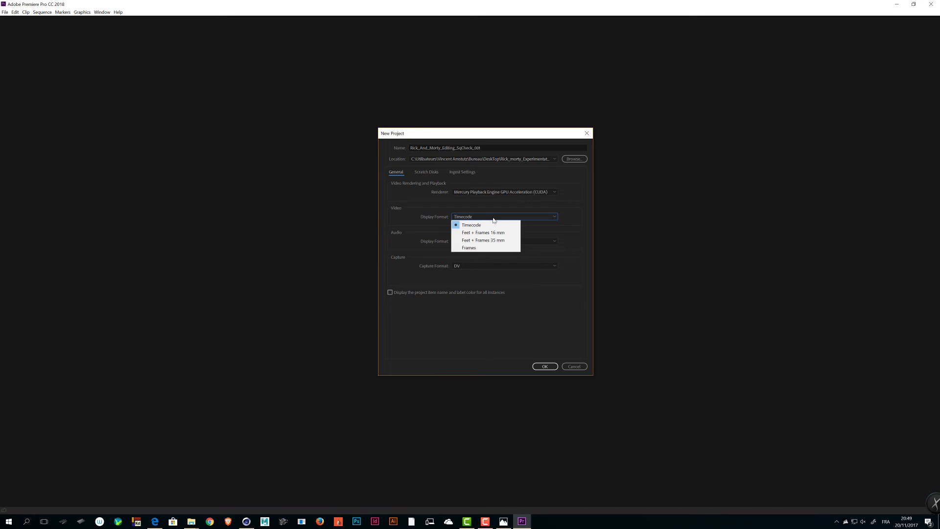
{"action": "left_click", "coordinate": [501, 256]}
{"action": "left_click", "coordinate": [506, 242]}
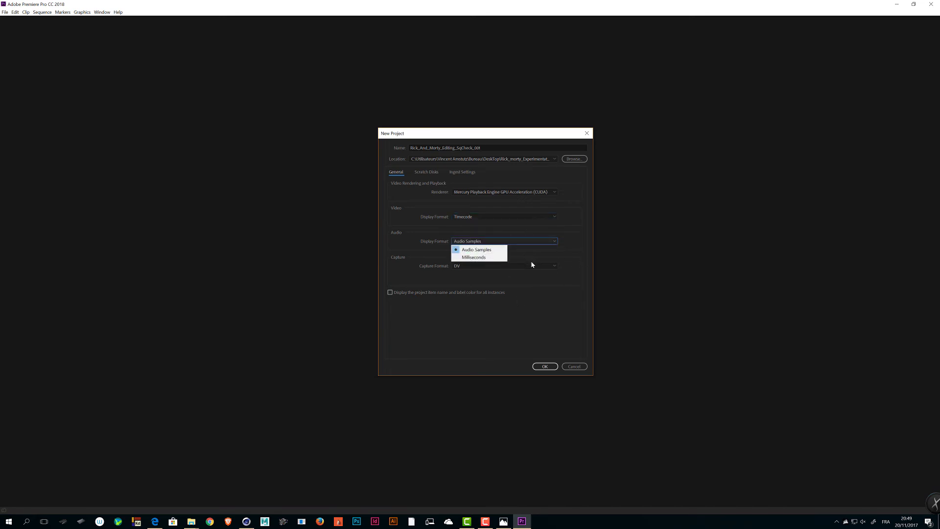
{"action": "left_click", "coordinate": [481, 267]}
{"action": "left_click", "coordinate": [509, 289]}
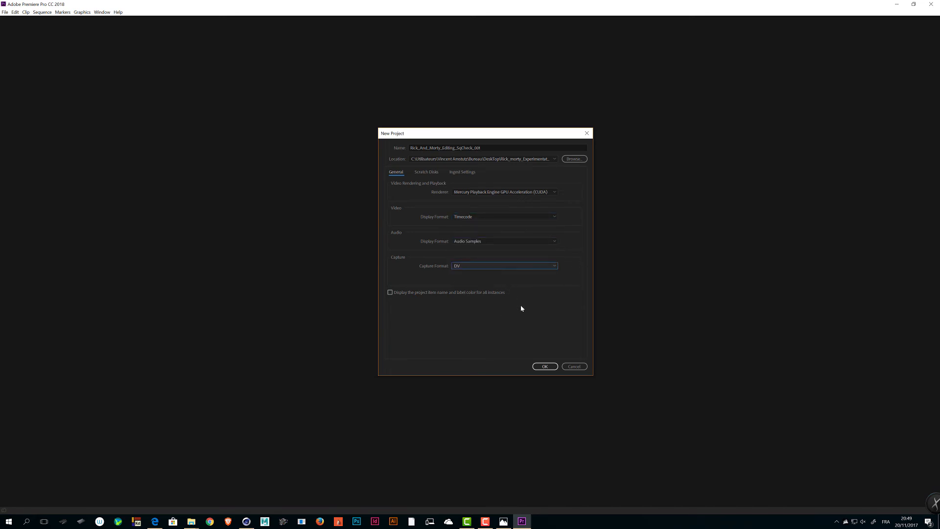
Set the project's location to the 03_PR folder inside Rick&Motry's 04_Butter_Robot and create the project
{"action": "left_click", "coordinate": [573, 159]}
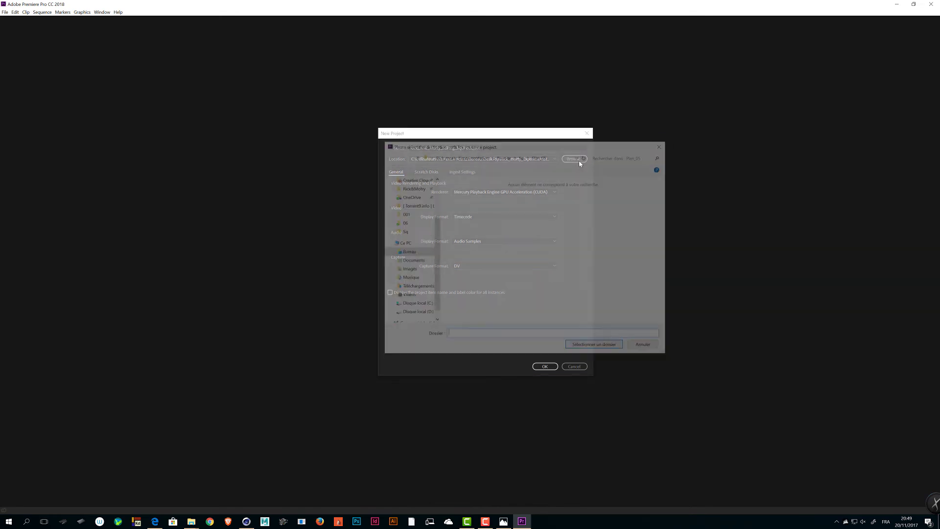
{"action": "left_click_drag", "start_coordinate": [590, 148], "coordinate": [537, 198]}
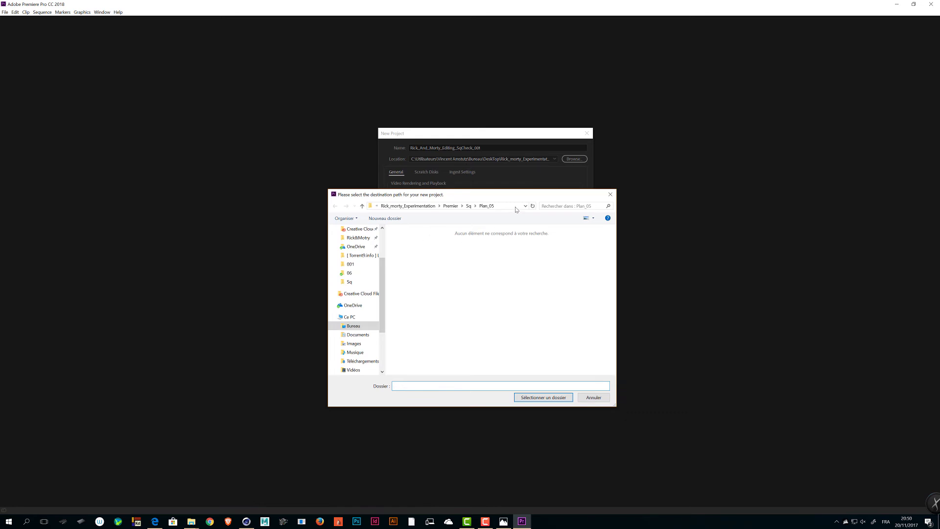
{"action": "left_click", "coordinate": [358, 238]}
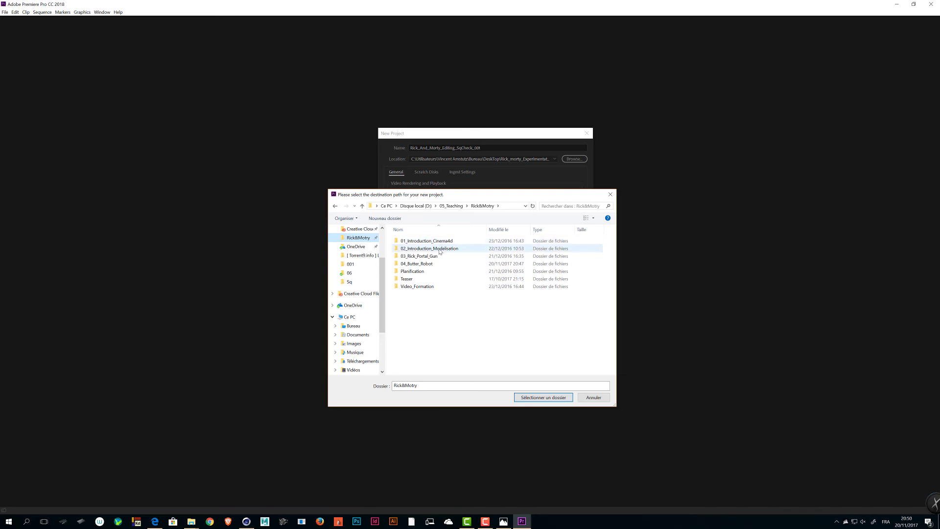
{"action": "double_click", "coordinate": [440, 264]}
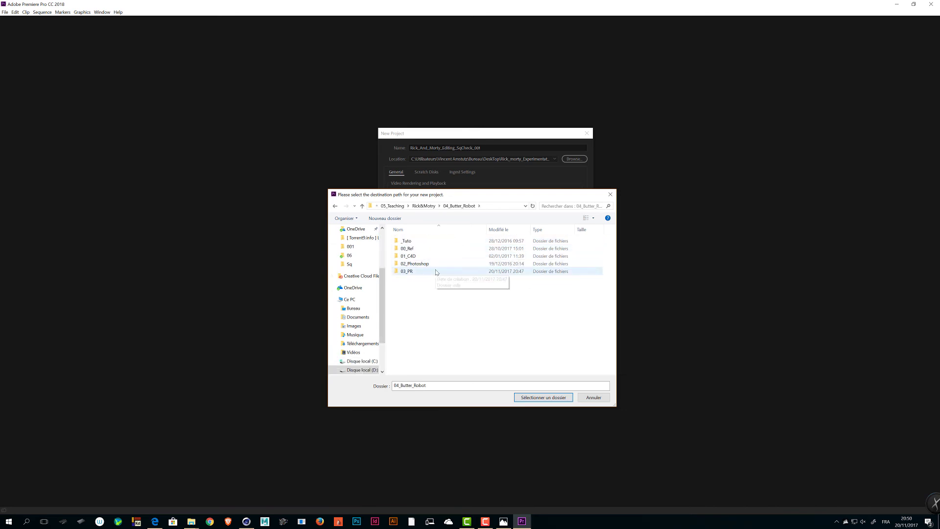
{"action": "double_click", "coordinate": [435, 271]}
{"action": "left_click_drag", "start_coordinate": [416, 386], "coordinate": [387, 384]}
{"action": "left_click", "coordinate": [420, 385]}
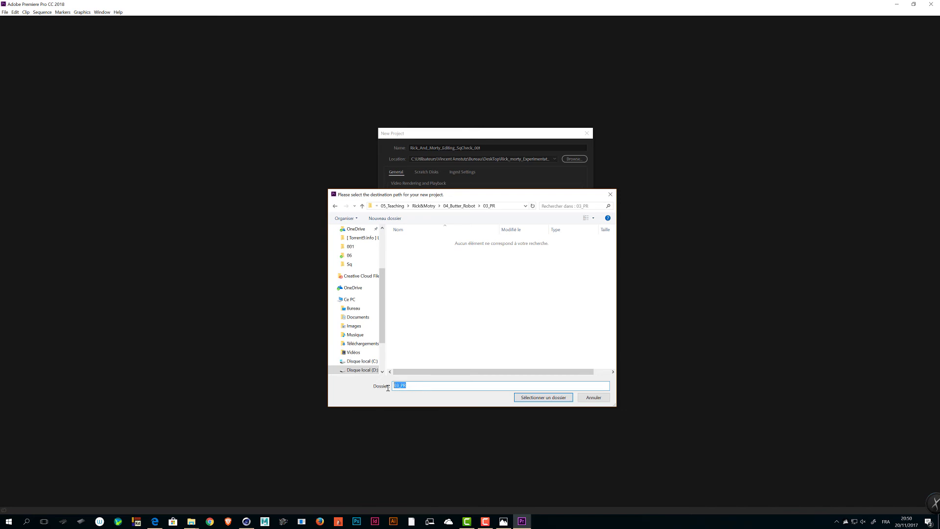
{"action": "left_click", "coordinate": [424, 386]}
{"action": "left_click", "coordinate": [525, 397]}
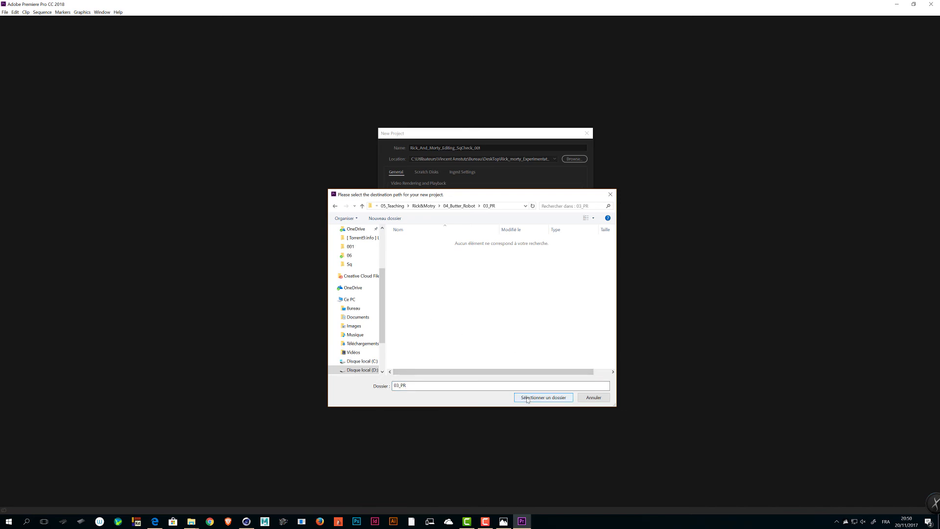
{"action": "left_click", "coordinate": [538, 399]}
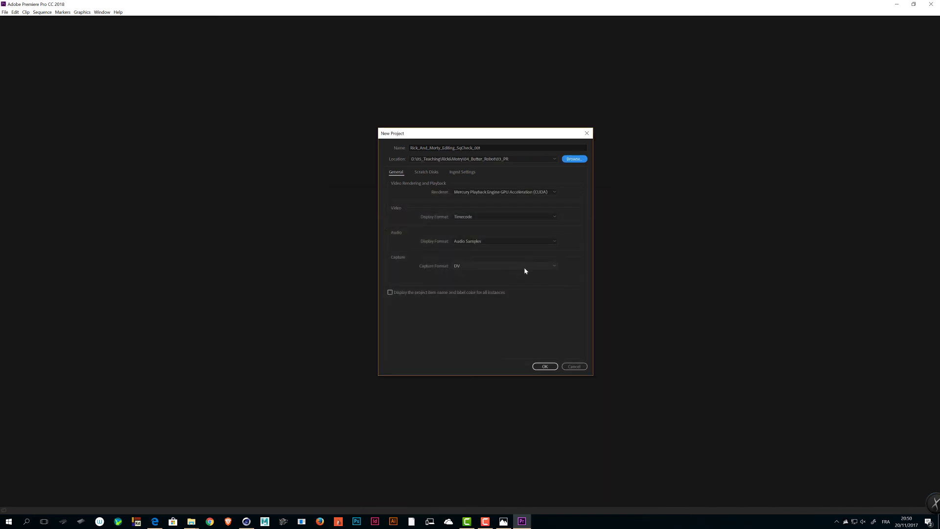
{"action": "left_click", "coordinate": [547, 368]}
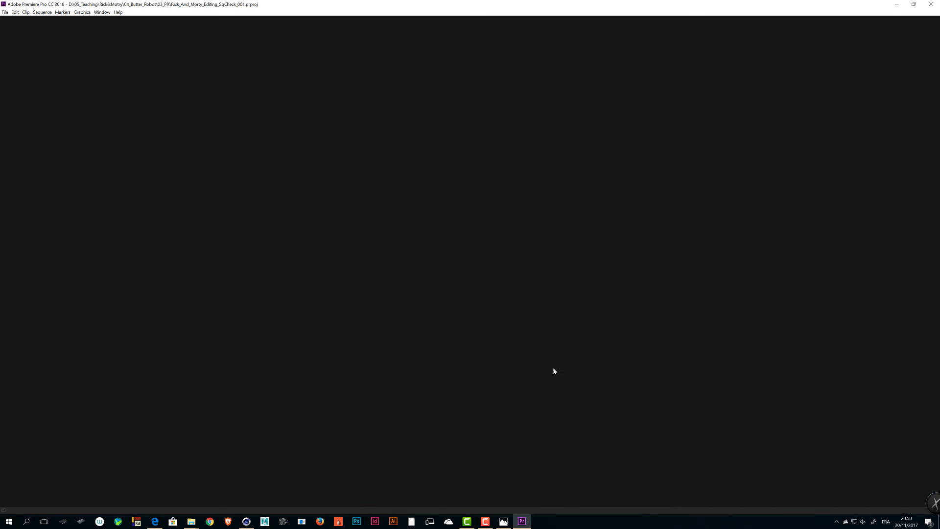
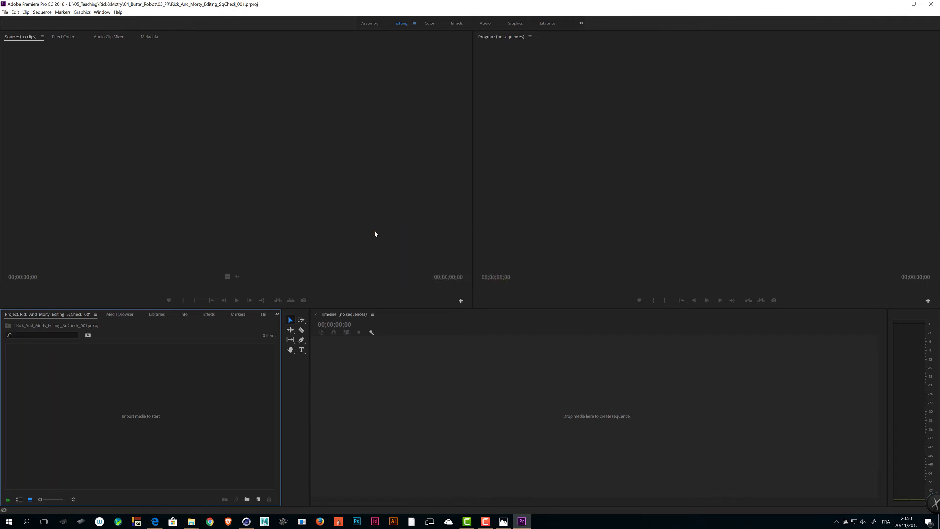
Check for the saved project file in the 03_PR folder in File Explorer, and return to Premiere Pro
{"action": "mouse_move", "coordinate": [191, 519]}
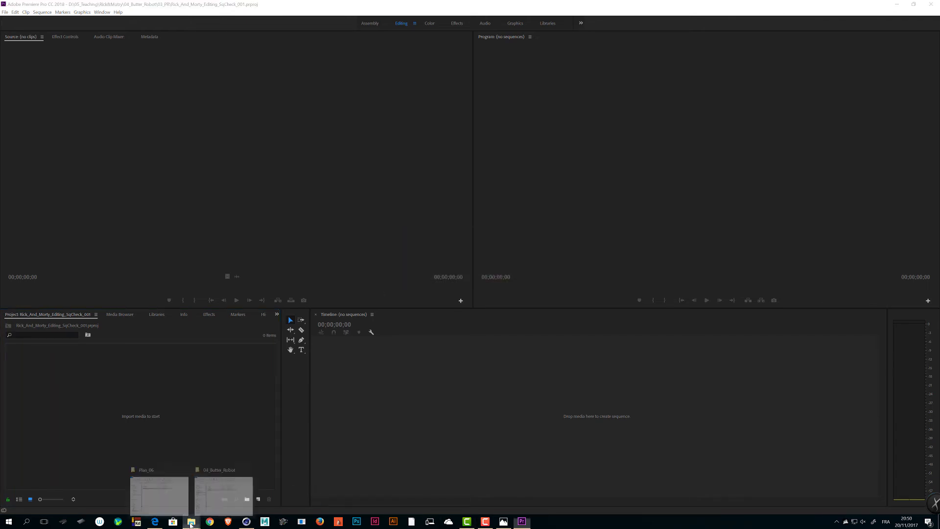
{"action": "left_click", "coordinate": [223, 487]}
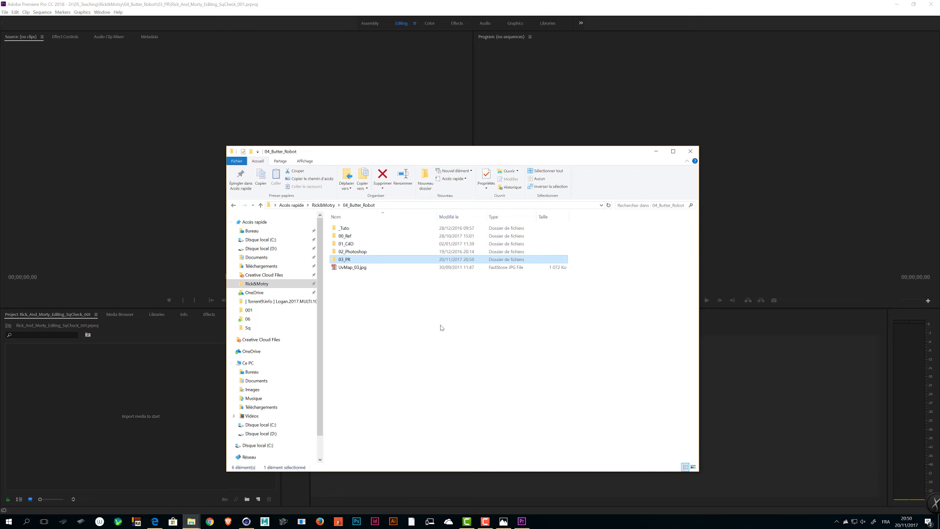
{"action": "double_click", "coordinate": [345, 259]}
{"action": "left_click", "coordinate": [357, 229]}
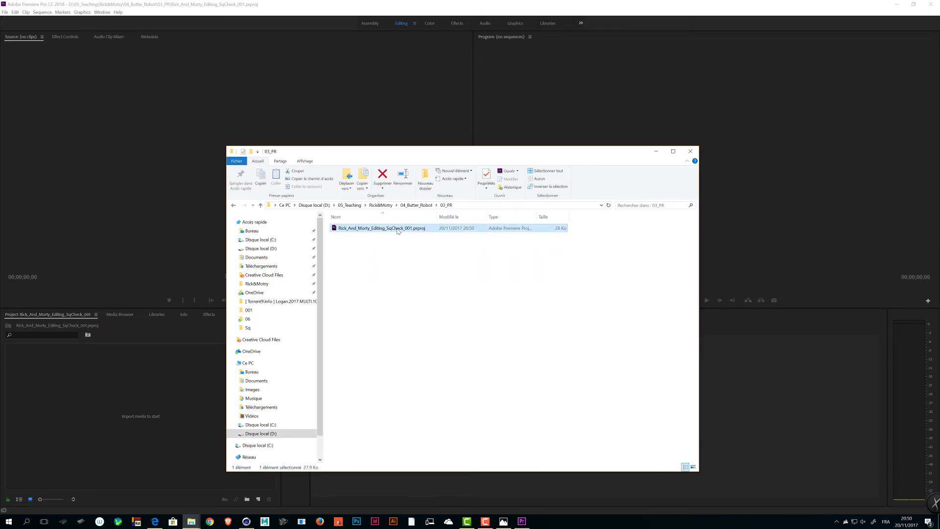
{"action": "left_click", "coordinate": [141, 242]}
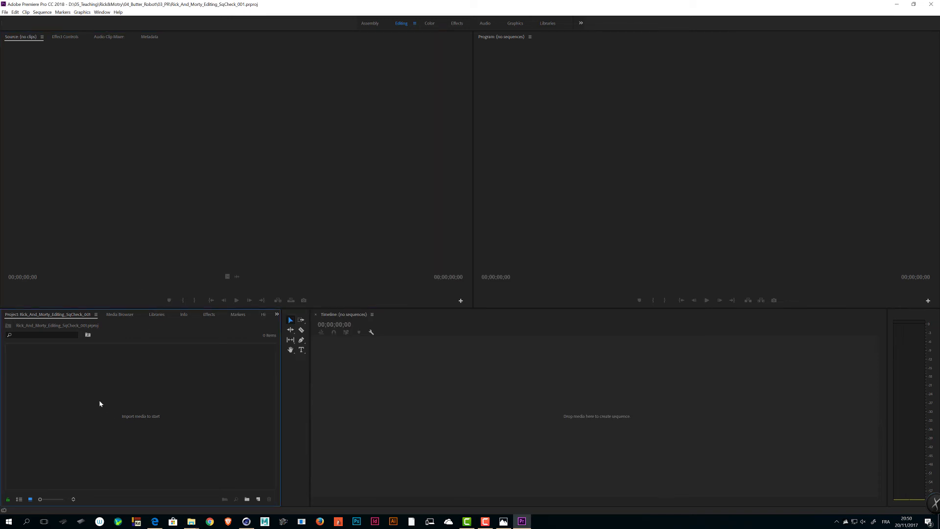
Switch to File Explorer and create a folder named SqCheck inside 03_PR
{"action": "key", "text": "alt+Tab"}
{"action": "left_click", "coordinate": [415, 231]}
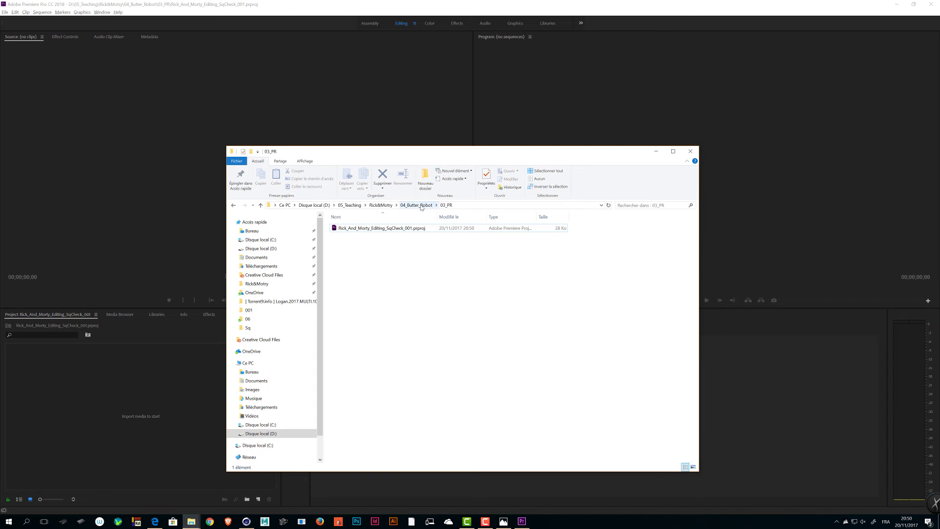
{"action": "key", "text": "ctrl+shift+n"}
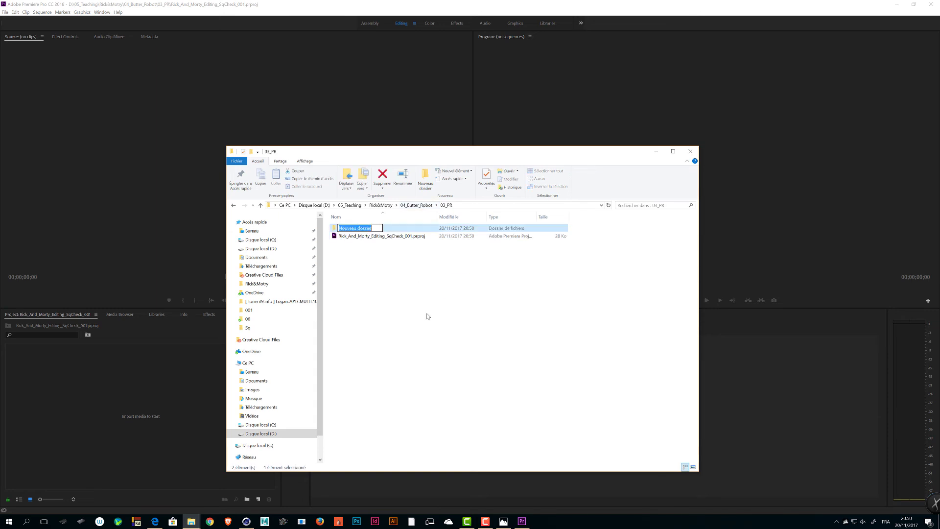
{"action": "type", "text": "SqCheck"}
{"action": "key", "text": "Return"}
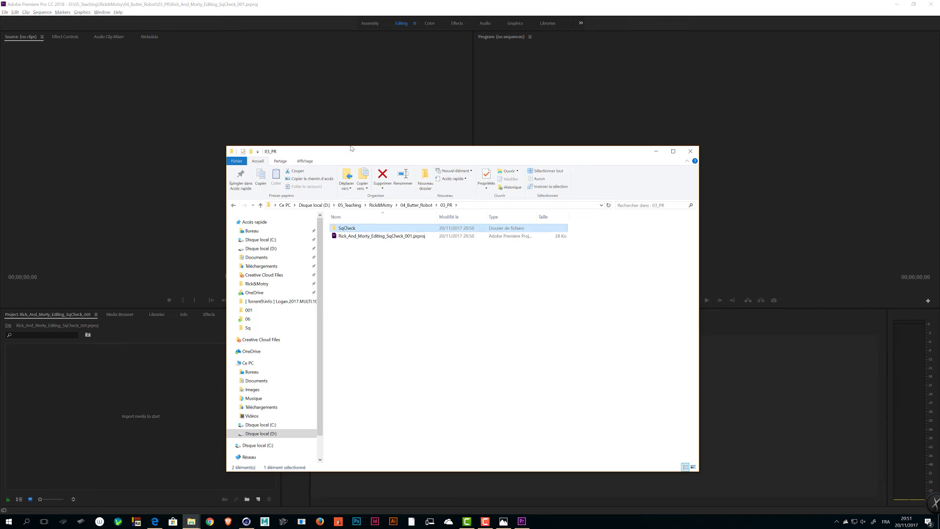
Open a second File Explorer window on 03_PR and arrange the two windows side by side without overlap
{"action": "left_click_drag", "start_coordinate": [351, 148], "coordinate": [206, 78]}
{"action": "key", "text": "ctrl+n"}
{"action": "left_click", "coordinate": [303, 129]}
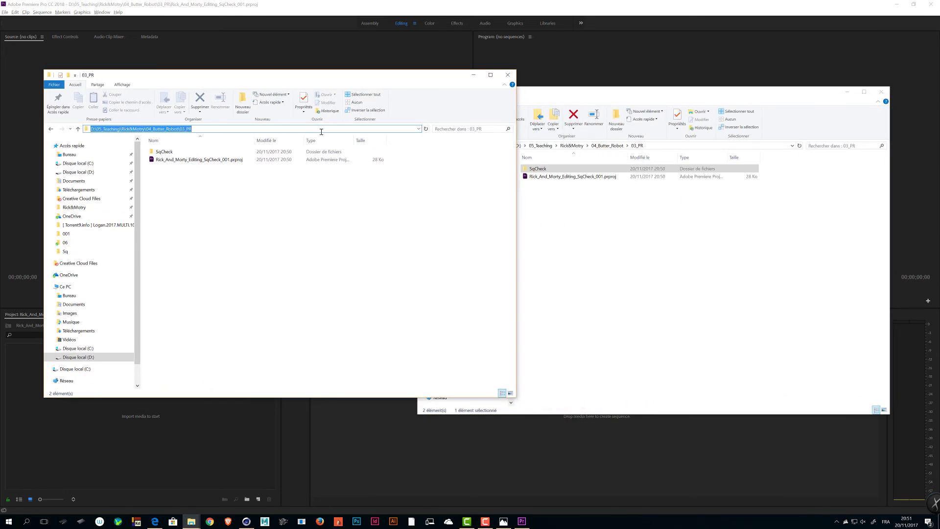
{"action": "left_click_drag", "start_coordinate": [514, 108], "coordinate": [441, 108]}
{"action": "left_click", "coordinate": [518, 96]}
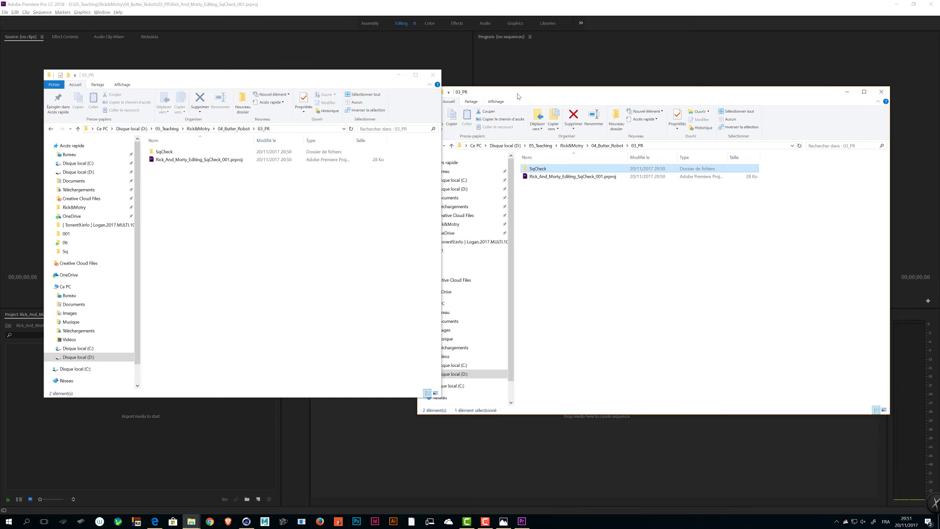
{"action": "left_click_drag", "start_coordinate": [518, 96], "coordinate": [543, 90]}
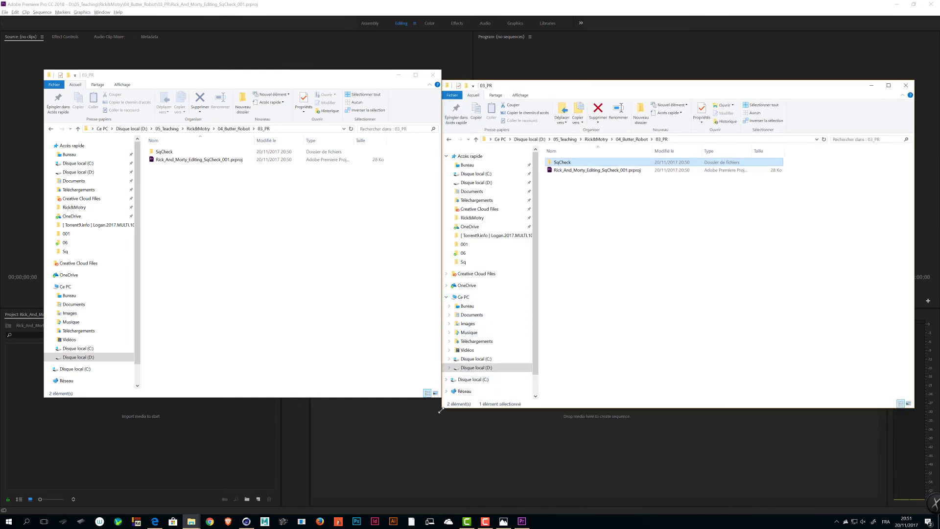
{"action": "left_click_drag", "start_coordinate": [440, 409], "coordinate": [488, 430]}
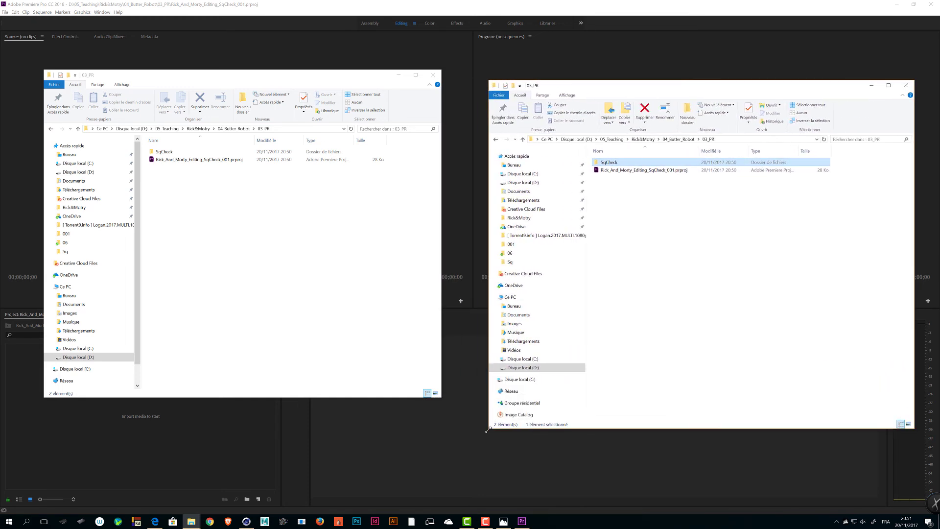
{"action": "left_click_drag", "start_coordinate": [664, 86], "coordinate": [649, 64]}
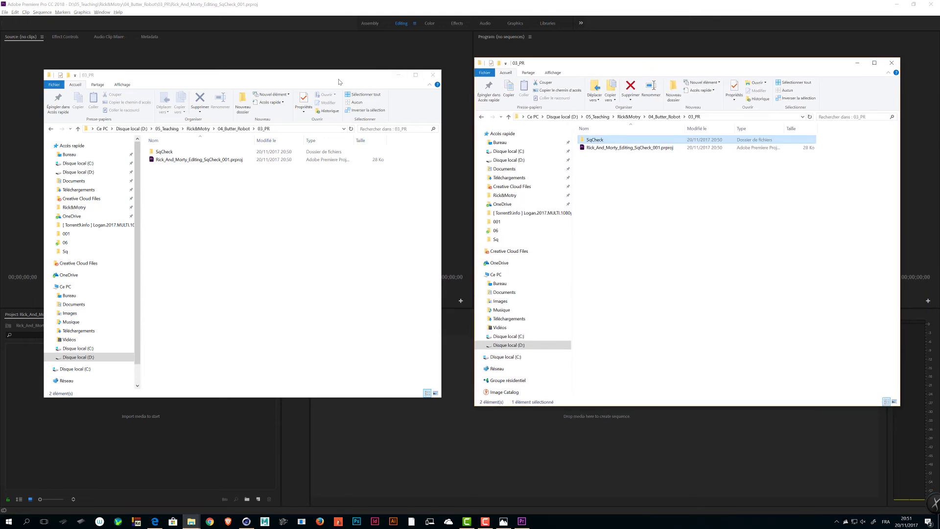
{"action": "left_click_drag", "start_coordinate": [339, 78], "coordinate": [342, 58]}
In one File Explorer window, go to Rick&Motry's 04_Butter_Robot, 01_C4D, 01_WorkingPlace, 08_Animation folder
{"action": "left_click", "coordinate": [202, 113]}
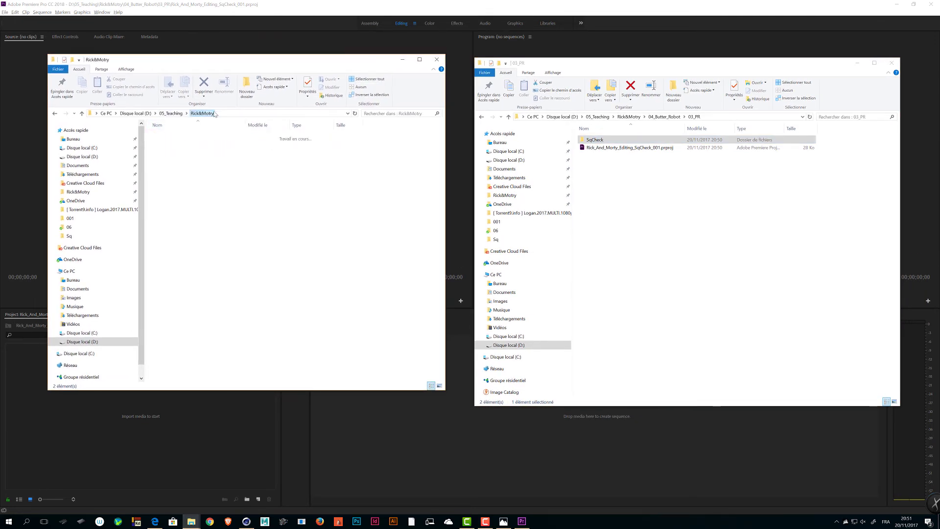
{"action": "double_click", "coordinate": [196, 160]}
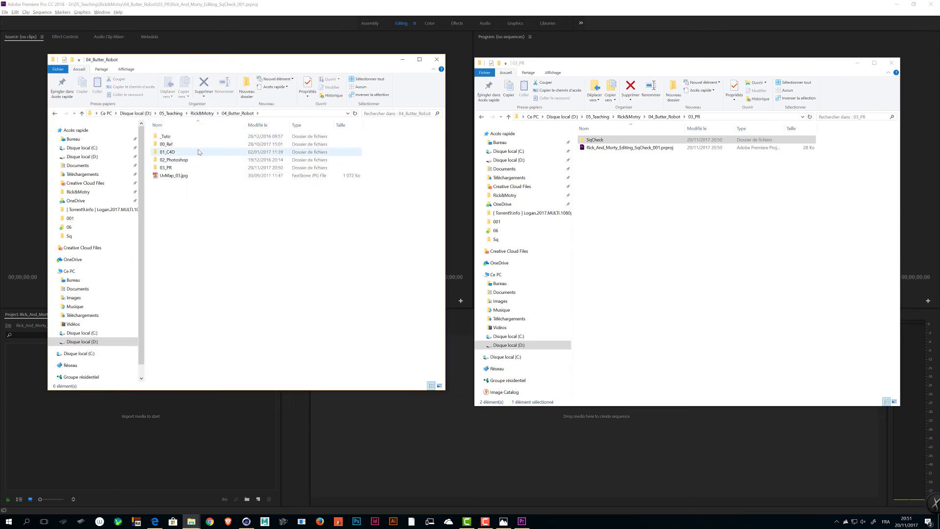
{"action": "double_click", "coordinate": [199, 151]}
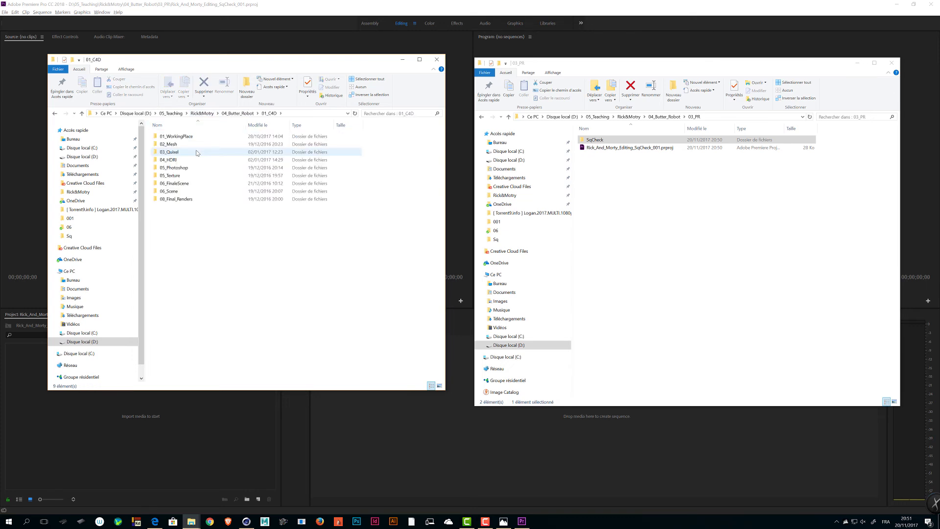
{"action": "double_click", "coordinate": [198, 136]}
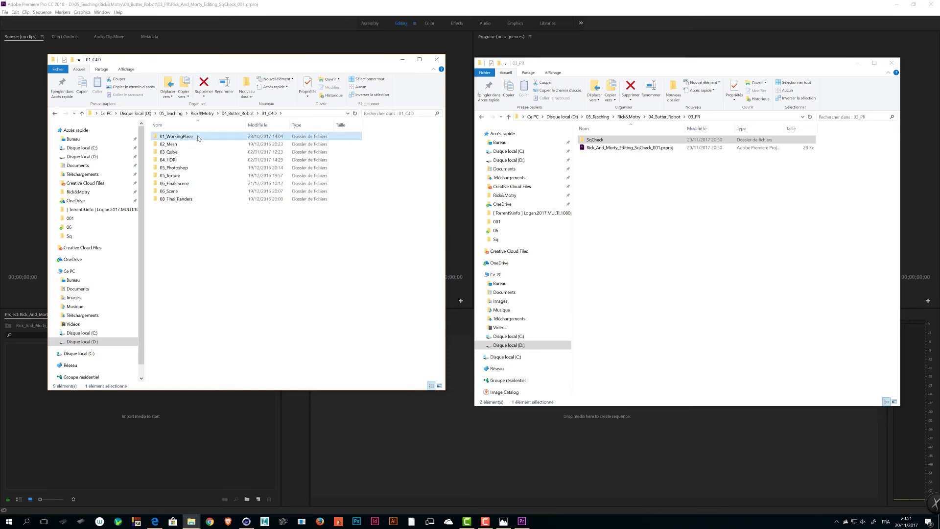
{"action": "double_click", "coordinate": [189, 198]}
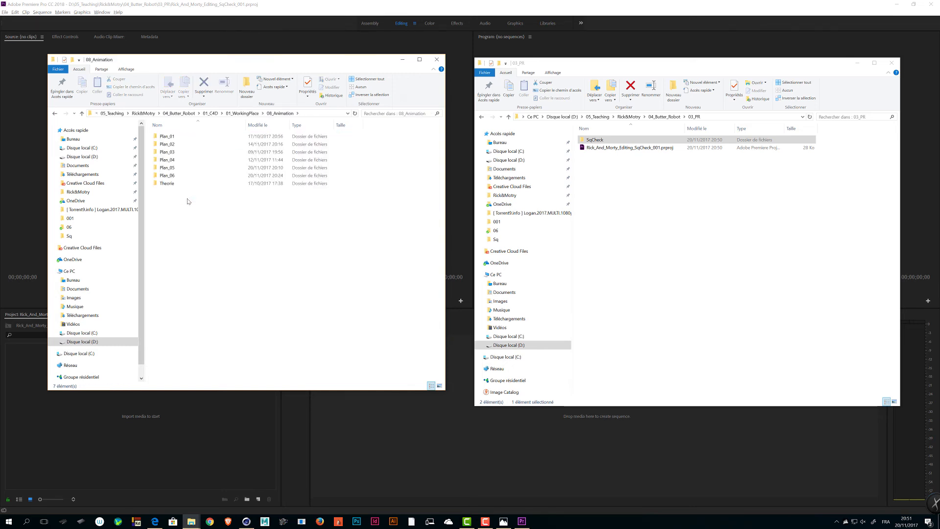
Check the frames in Plan_01's Fram_Check_001 folder and copy that folder into 03_PR's SqCheck folder
{"action": "double_click", "coordinate": [190, 140]}
{"action": "double_click", "coordinate": [189, 136]}
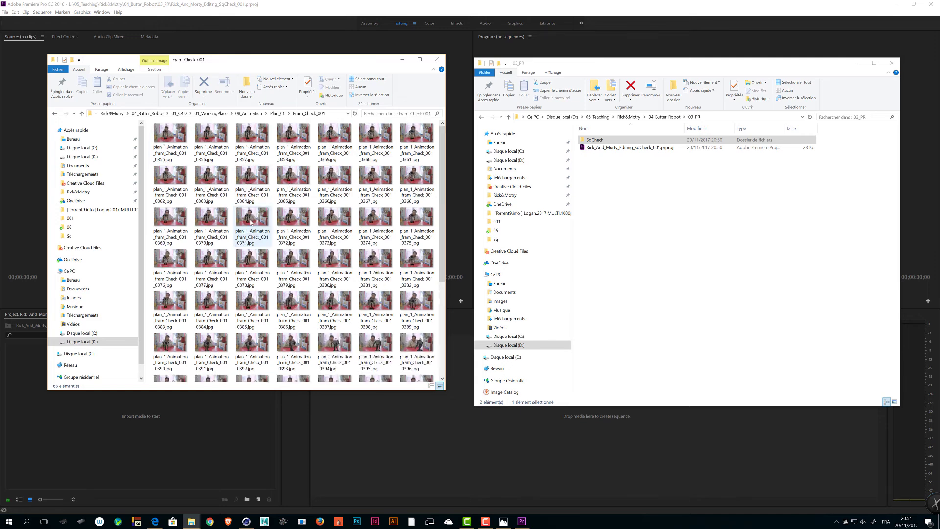
{"action": "key", "text": "alt+Left"}
{"action": "key", "text": "ctrl+c"}
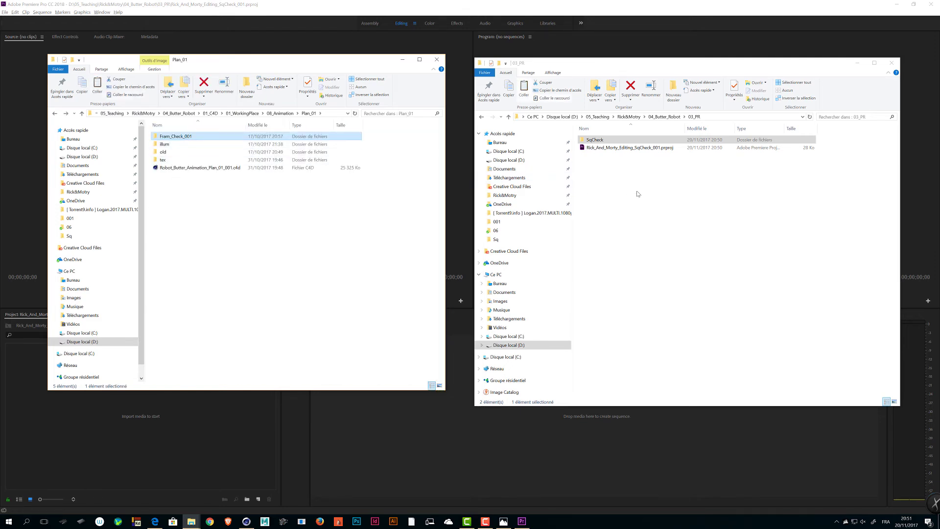
{"action": "left_click", "coordinate": [637, 192]}
{"action": "double_click", "coordinate": [606, 141]}
{"action": "left_click", "coordinate": [665, 196]}
{"action": "key", "text": "ctrl+v"}
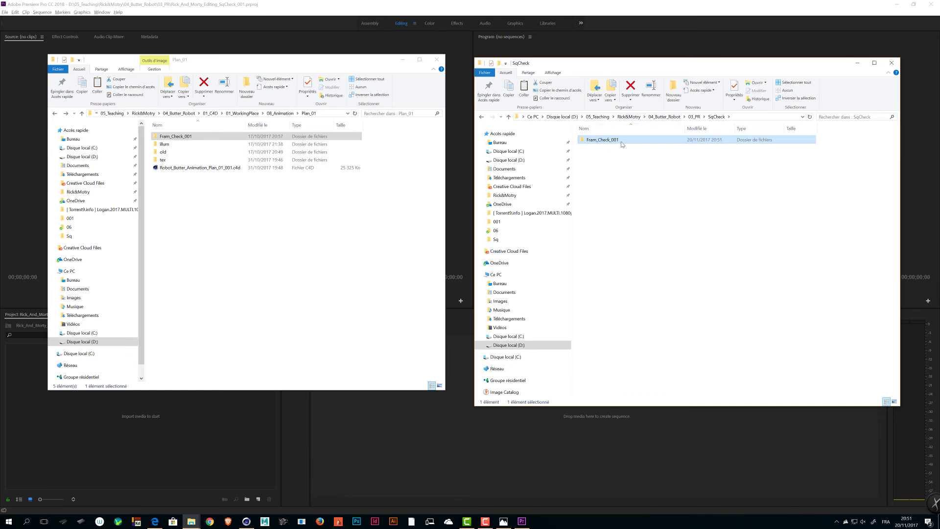
Rename the copied Fram_Check_001 folder in 03_PR's SqCheck as Plan_01
{"action": "left_click", "coordinate": [620, 141]}
{"action": "type", "text": "P"}
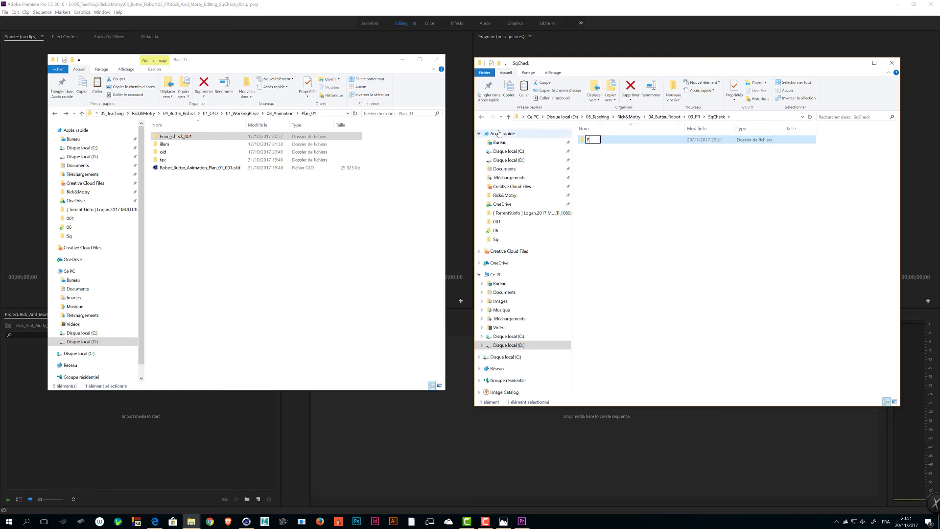
{"action": "type", "text": "lan_01"}
{"action": "key", "text": "Return"}
Copy the SqCheck folder from 08_Animation's Plan_02 into 03_PR's SqCheck folder
{"action": "left_click", "coordinate": [255, 220]}
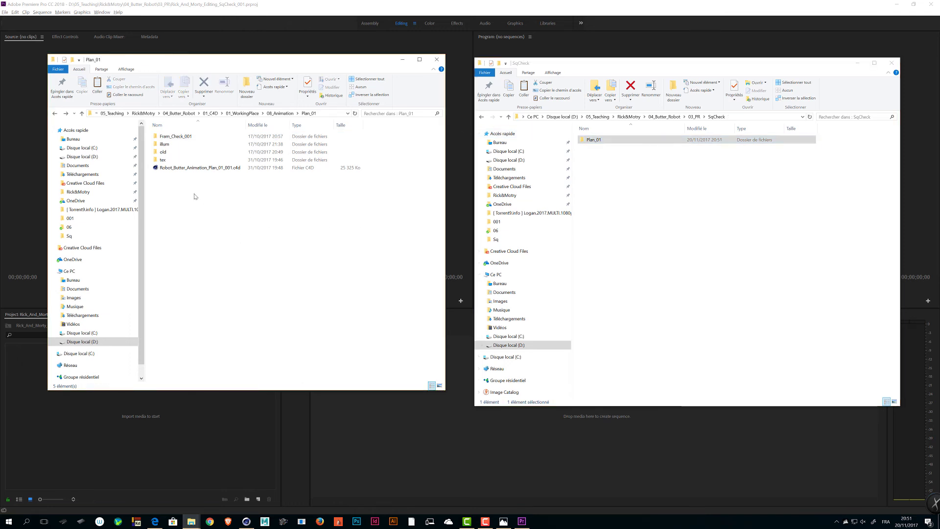
{"action": "key", "text": "alt+Up"}
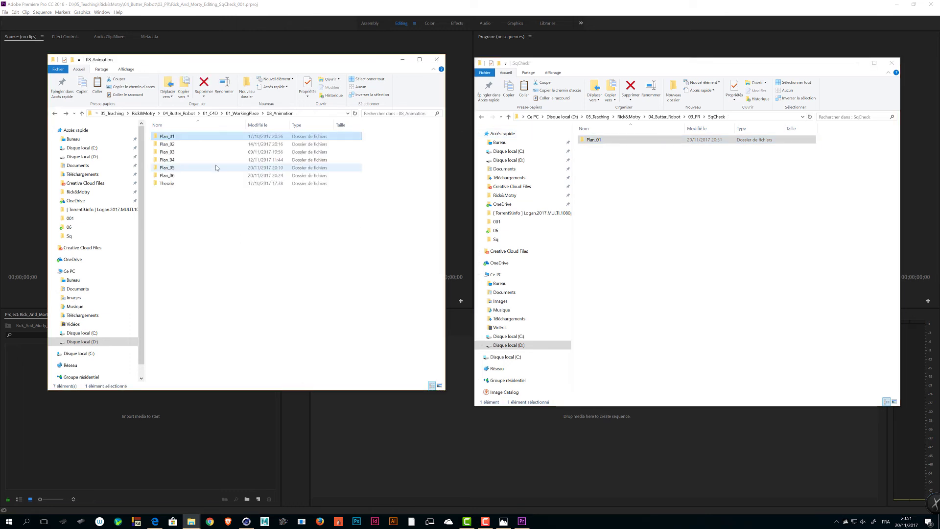
{"action": "left_click", "coordinate": [191, 146]}
{"action": "double_click", "coordinate": [191, 146]}
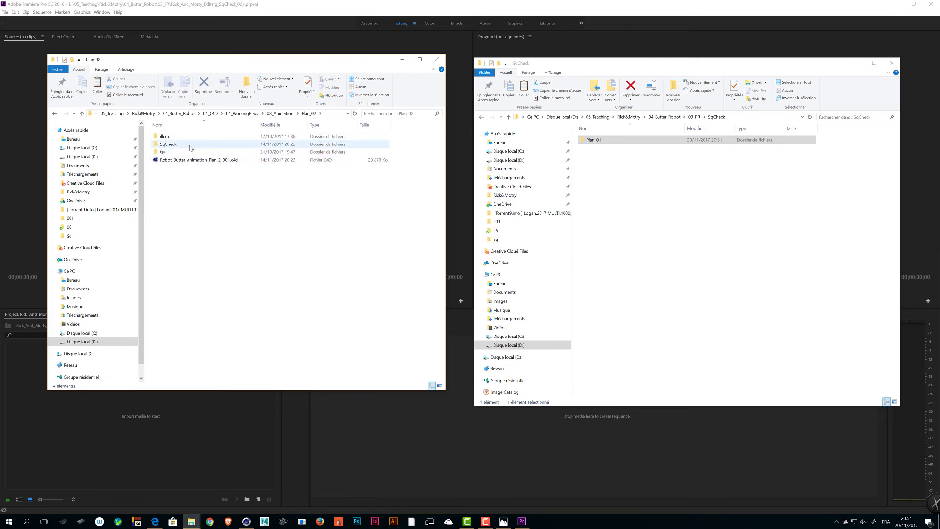
{"action": "double_click", "coordinate": [194, 144]}
{"action": "key", "text": "alt+Up"}
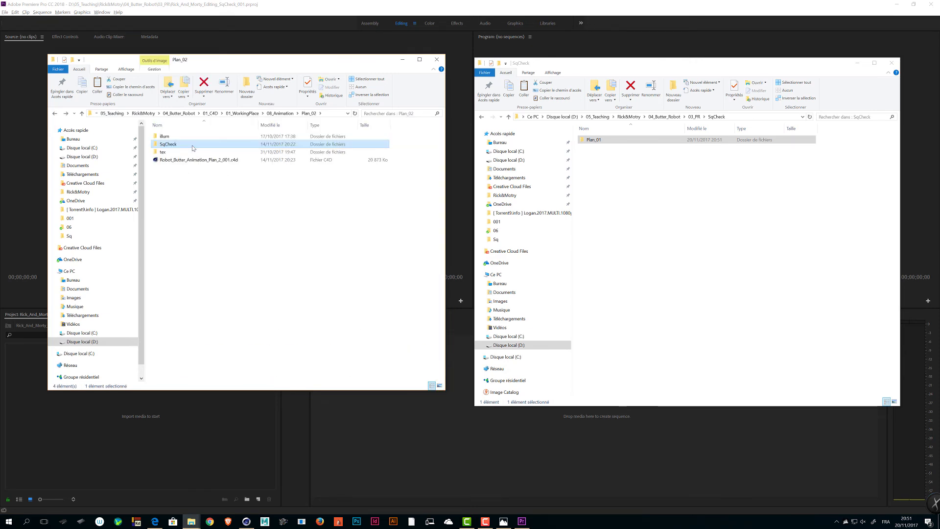
{"action": "left_click_drag", "start_coordinate": [193, 148], "coordinate": [636, 212]}
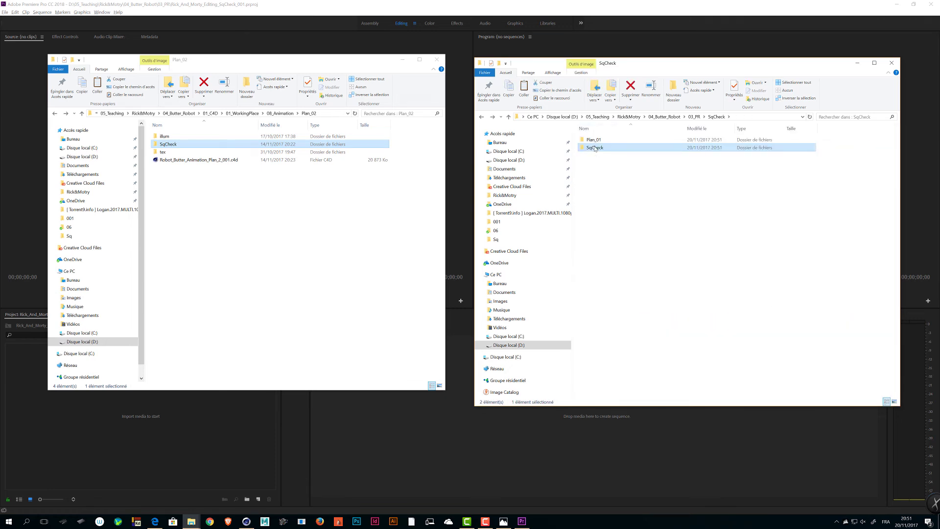
Rename the copied SqCheck subfolder inside 03_PR's SqCheck as Plan_02
{"action": "left_click", "coordinate": [595, 148]}
{"action": "type", "text": "Plan_02"}
{"action": "key", "text": "Return"}
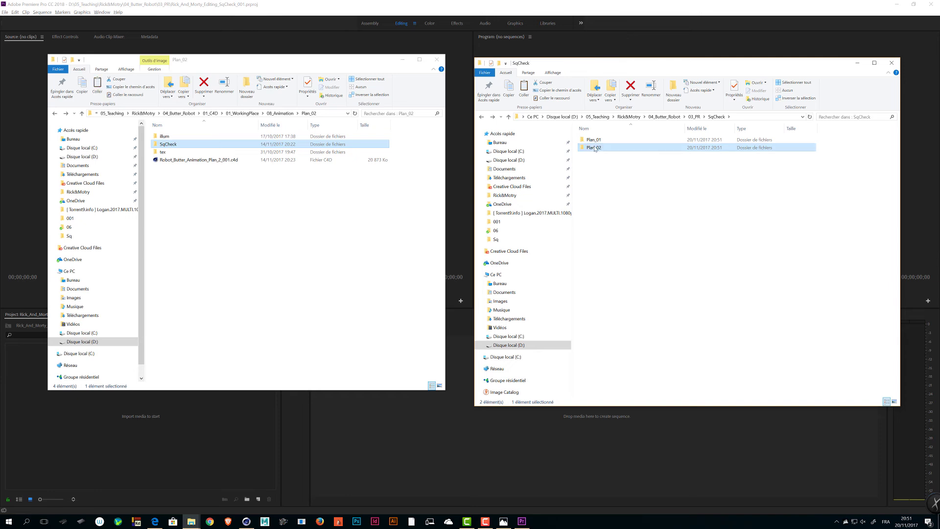
Copy the Plan_03_05 folder from Plan_03's SQ_Check into 03_PR's SqCheck folder
{"action": "left_click", "coordinate": [300, 224]}
{"action": "key", "text": "BackSpace"}
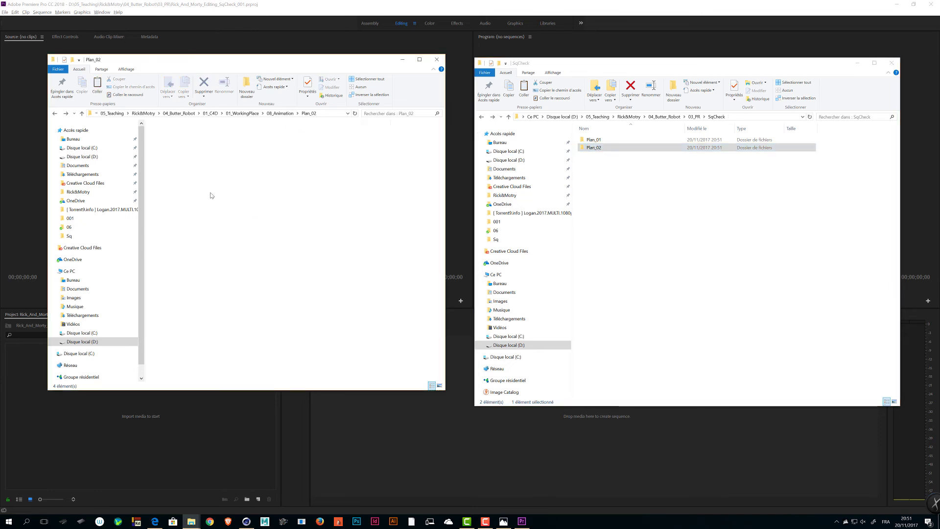
{"action": "double_click", "coordinate": [188, 151]}
{"action": "double_click", "coordinate": [171, 144]}
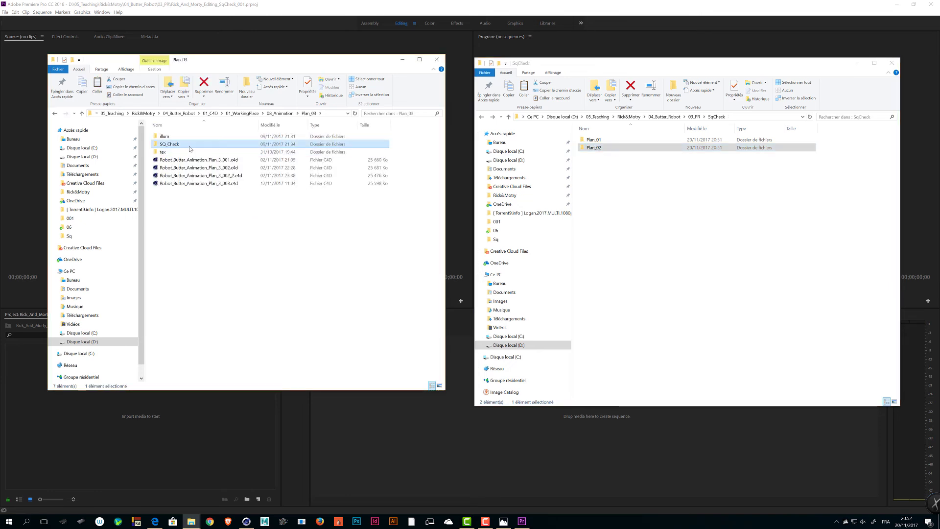
{"action": "left_click", "coordinate": [333, 147]}
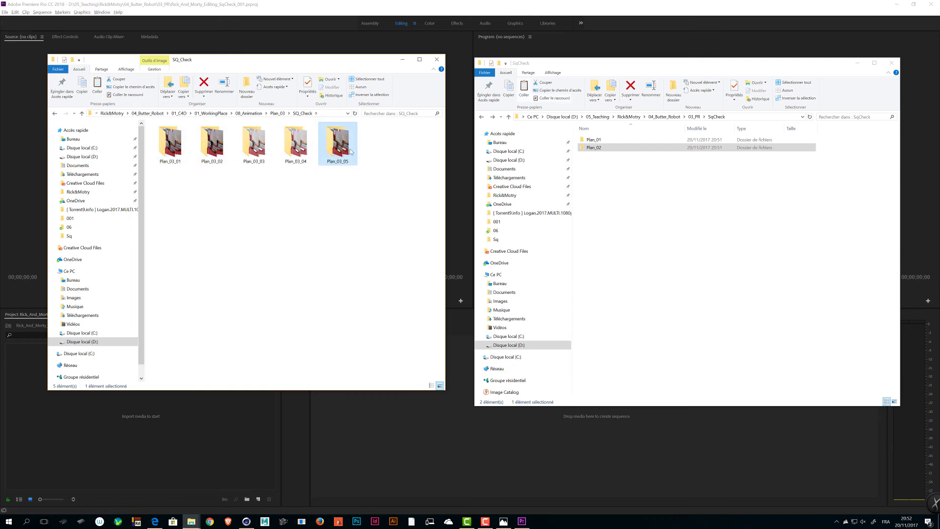
{"action": "left_click", "coordinate": [720, 187]}
{"action": "key", "text": "ctrl+v"}
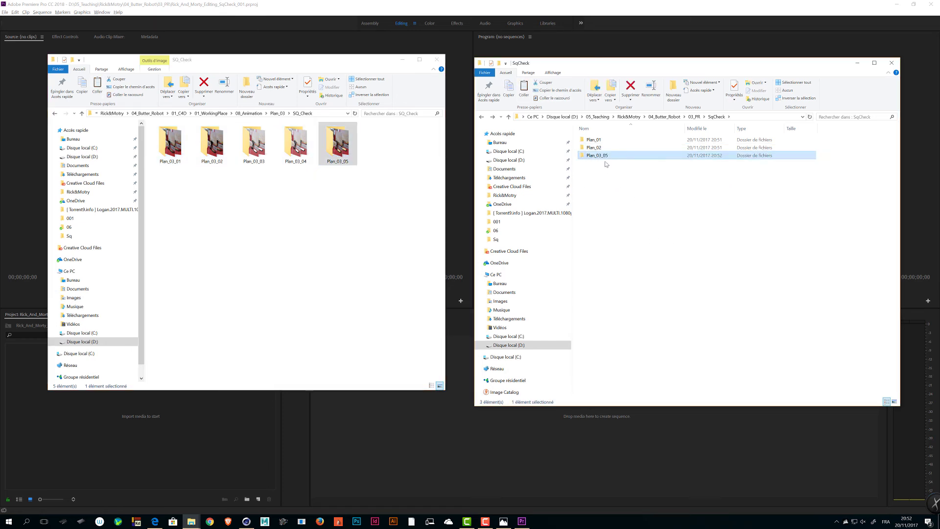
Rename the copied Plan_03_05 folder in 03_PR's SqCheck as Plan_03
{"action": "key", "text": "F2"}
{"action": "key", "text": "End"}
{"action": "key", "text": "BackSpace"}
{"action": "key", "text": "BackSpace"}
{"action": "key", "text": "BackSpace"}
{"action": "key", "text": "Return"}
Copy the Plan_04_002 folder from Plan_04's Sq_Check in 08_Animation into 03_PR's SqCheck folder
{"action": "left_click", "coordinate": [257, 229]}
{"action": "key", "text": "alt+Up"}
{"action": "key", "text": "alt+Up"}
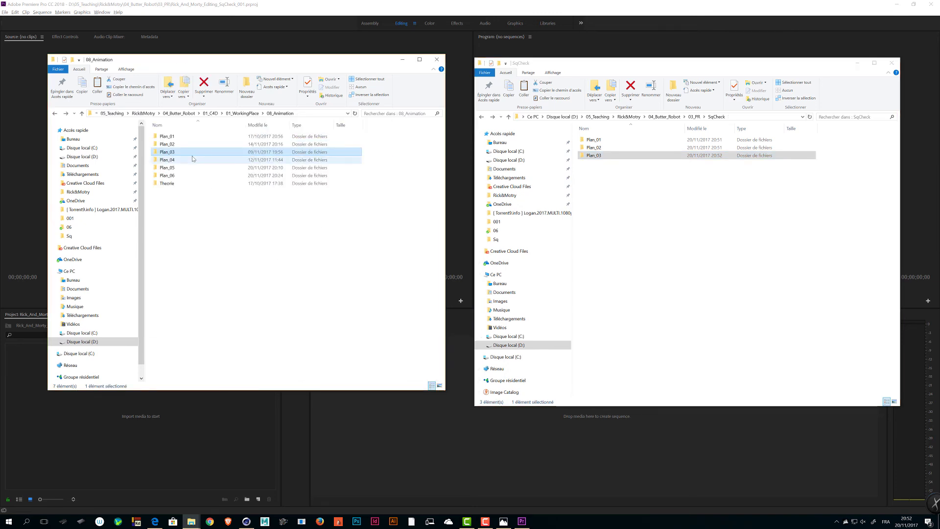
{"action": "double_click", "coordinate": [192, 158]}
{"action": "double_click", "coordinate": [181, 144]}
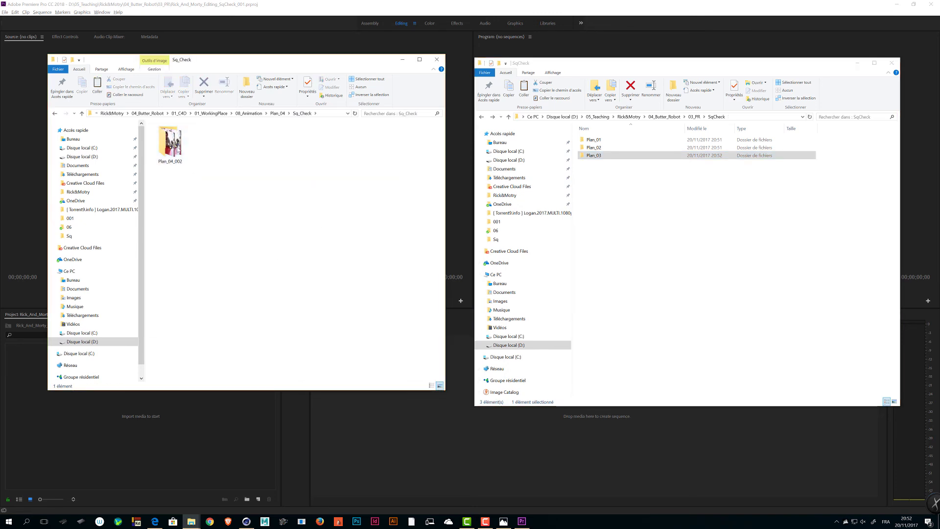
{"action": "left_click", "coordinate": [186, 163]}
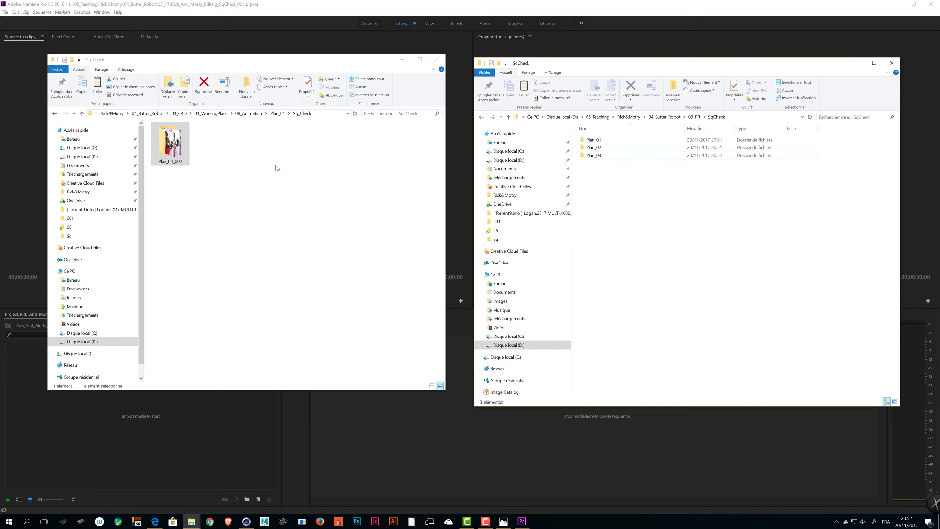
{"action": "double_click", "coordinate": [157, 149]}
{"action": "key", "text": "alt+Left"}
{"action": "left_click", "coordinate": [613, 239]}
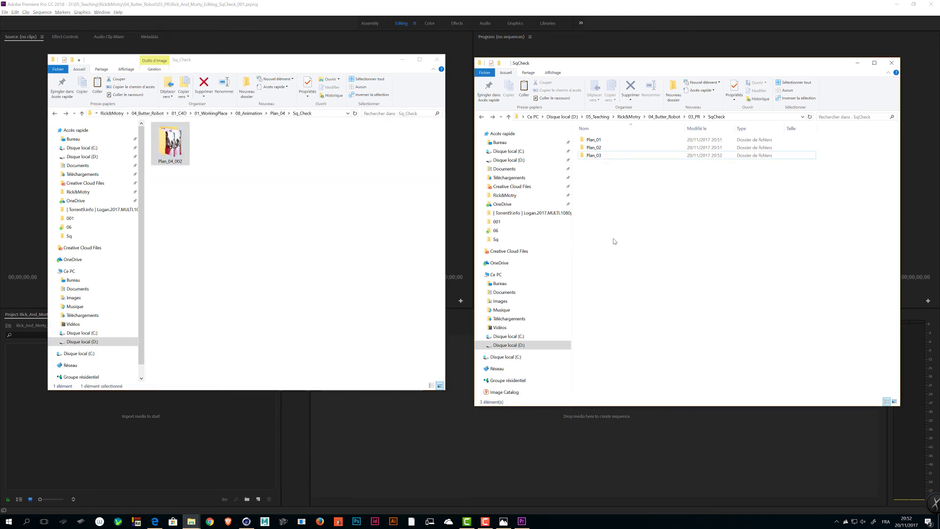
{"action": "key", "text": "ctrl+v"}
Rename the copied Plan_04_002 folder in 03_PR's SqCheck as Plan_04
{"action": "key", "text": "F2"}
{"action": "key", "text": "End"}
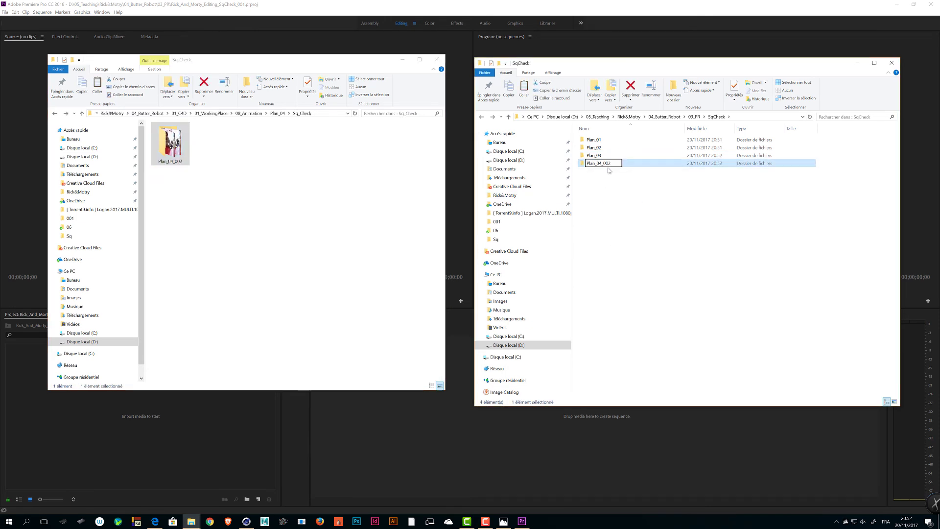
{"action": "key", "text": "BackSpace"}
{"action": "key", "text": "BackSpace"}
{"action": "key", "text": "BackSpace"}
{"action": "key", "text": "BackSpace"}
{"action": "key", "text": "Return"}
Copy the 005 folder from Plan_05's SqCheck, Plan_05 subfolder in 08_Animation into 03_PR's SqCheck folder
{"action": "left_click_drag", "start_coordinate": [322, 216], "coordinate": [273, 236]}
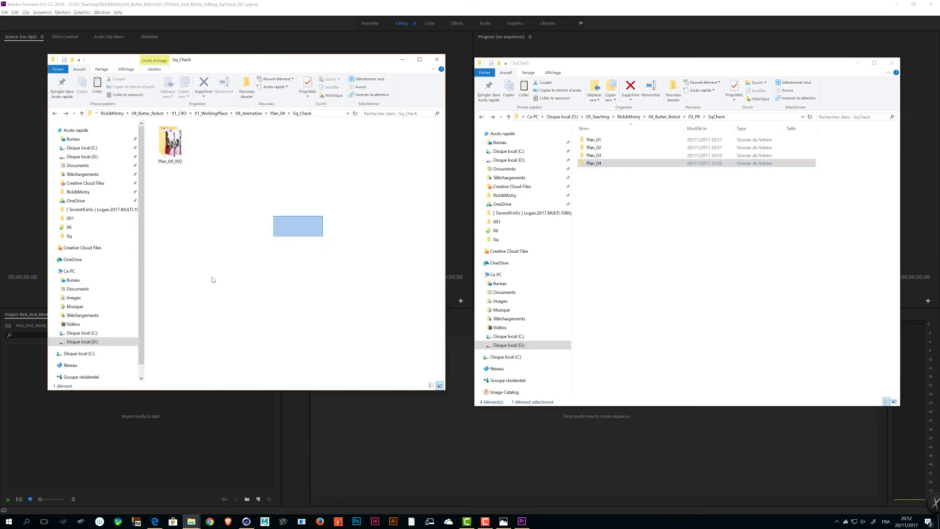
{"action": "key", "text": "alt+Left"}
{"action": "key", "text": "alt+Left"}
{"action": "left_click", "coordinate": [187, 169]}
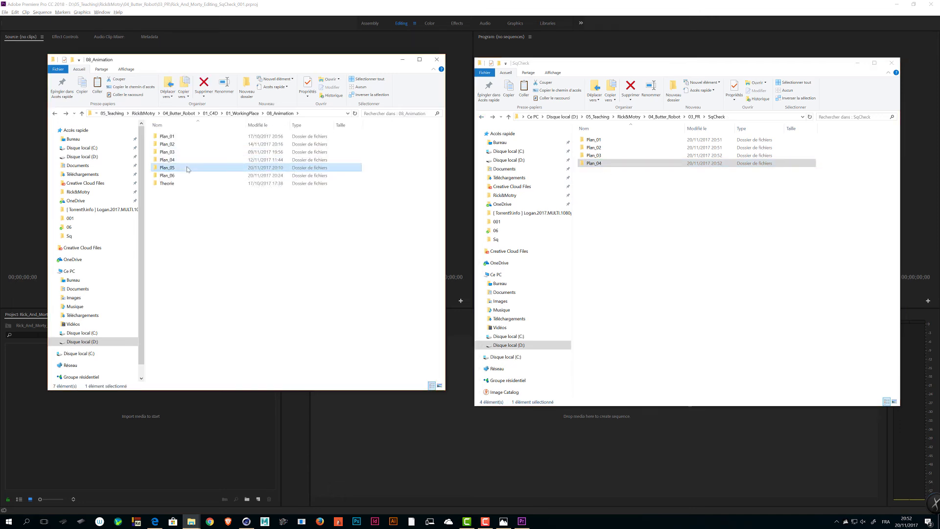
{"action": "double_click", "coordinate": [187, 169]}
{"action": "double_click", "coordinate": [195, 138]}
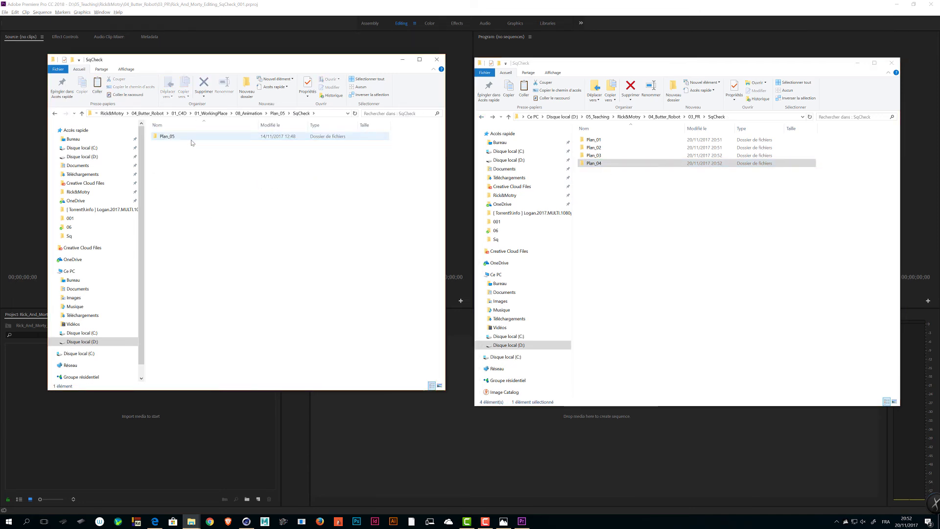
{"action": "double_click", "coordinate": [197, 139]}
{"action": "left_click", "coordinate": [205, 167]}
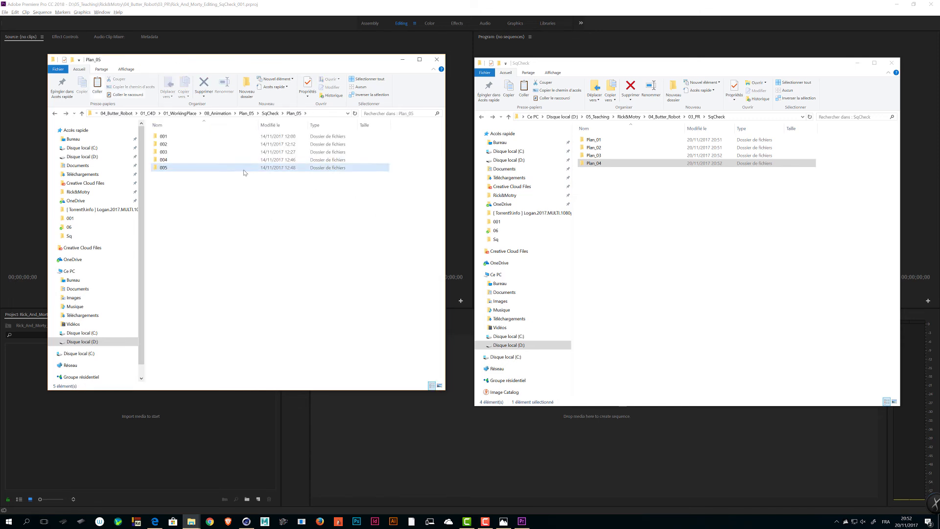
{"action": "left_click_drag", "start_coordinate": [245, 171], "coordinate": [666, 251]}
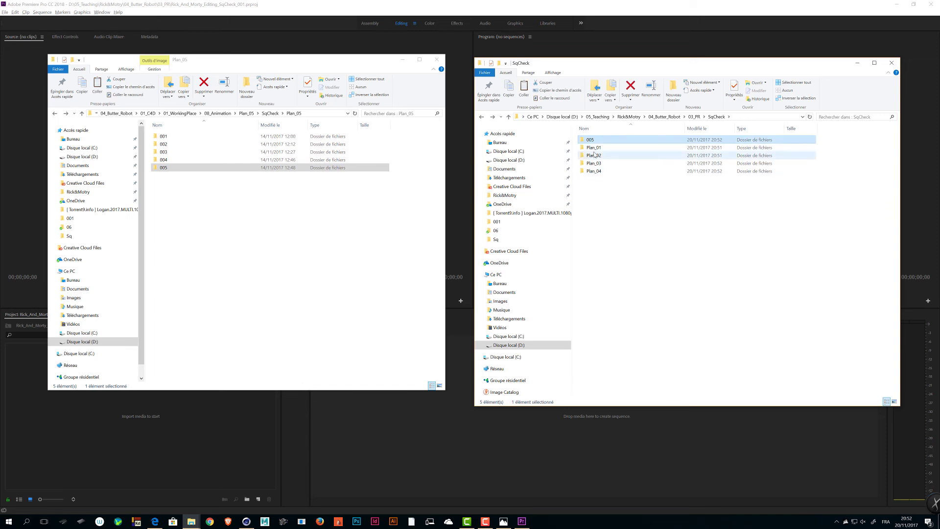
Rename the copied 005 folder in 03_PR's SqCheck as Plan_05
{"action": "left_click", "coordinate": [593, 141]}
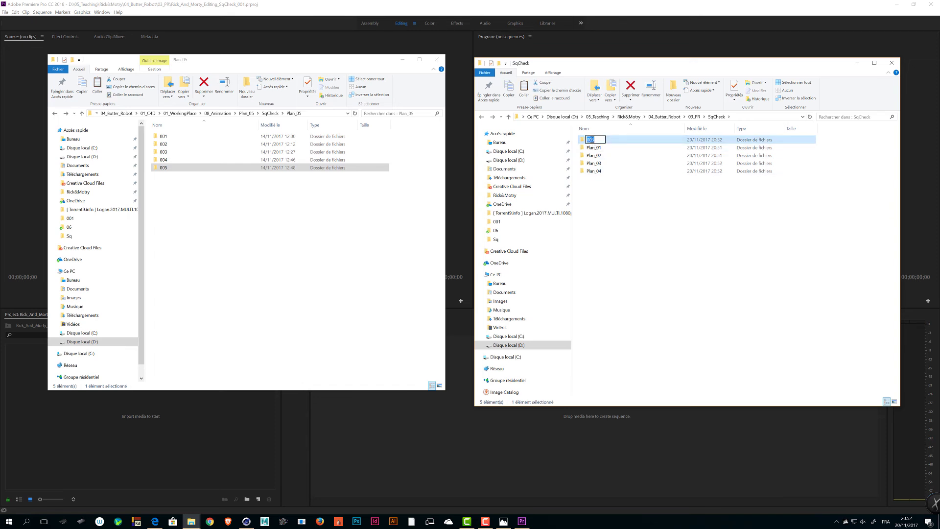
{"action": "type", "text": "P"}
{"action": "type", "text": "lna."}
{"action": "type", "text": "an_"}
{"action": "key", "text": "Return"}
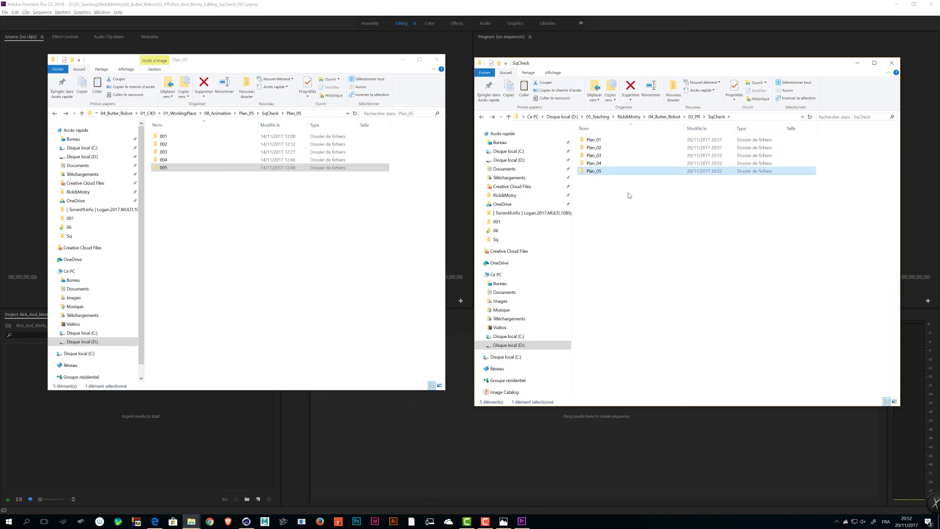
Copy the Plan_06_001 folder from Plan_06's Sq_Check in 08_Animation into 03_PR's SqCheck folder
{"action": "left_click", "coordinate": [308, 227]}
{"action": "key", "text": "BackSpace"}
{"action": "key", "text": "BackSpace"}
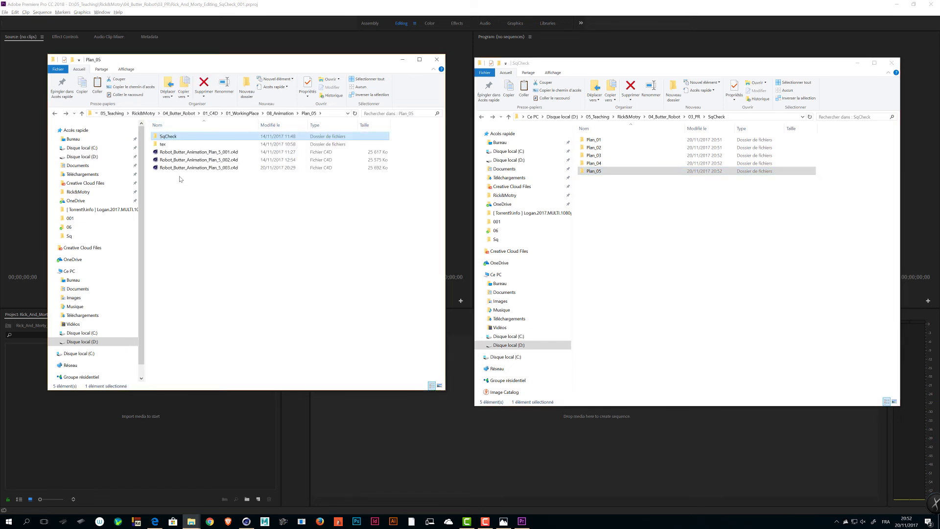
{"action": "key", "text": "BackSpace"}
{"action": "double_click", "coordinate": [184, 175]}
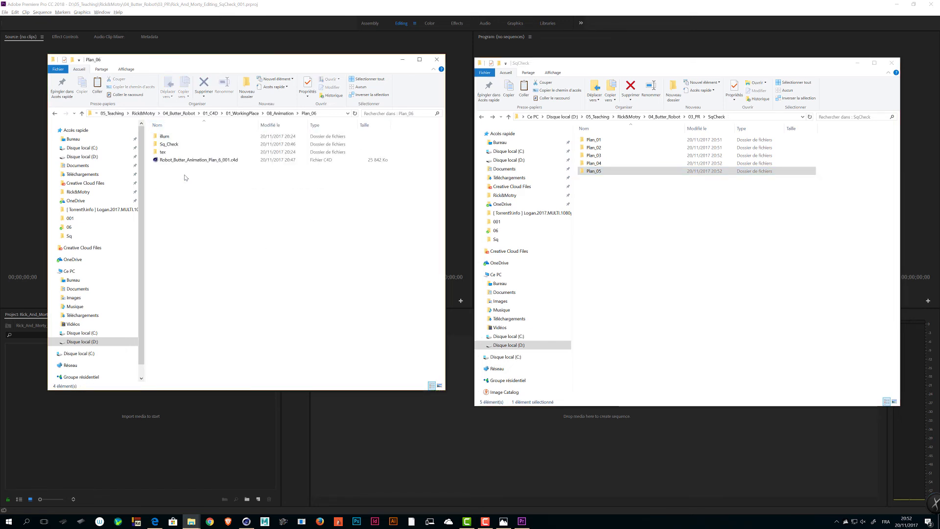
{"action": "double_click", "coordinate": [169, 144]}
{"action": "double_click", "coordinate": [179, 144]}
{"action": "key", "text": "BackSpace"}
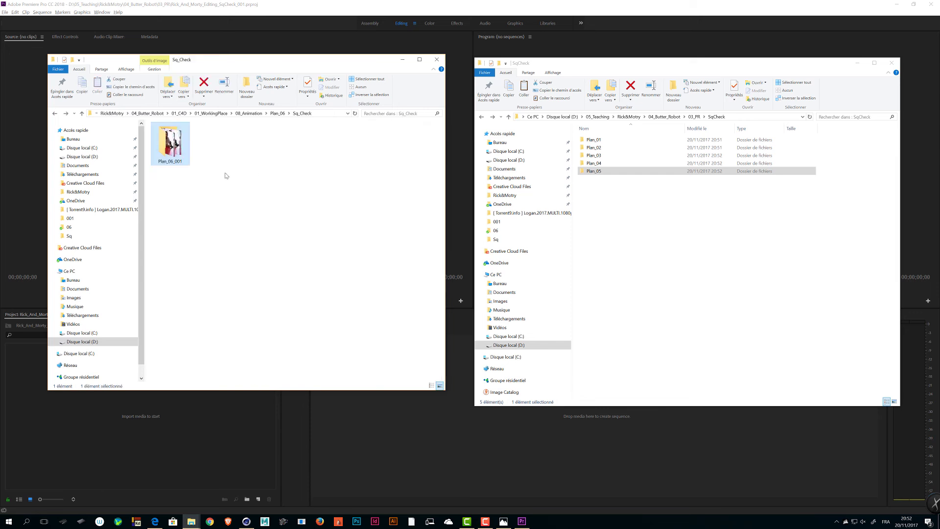
{"action": "left_click_drag", "start_coordinate": [242, 189], "coordinate": [152, 123]}
{"action": "left_click", "coordinate": [660, 253]}
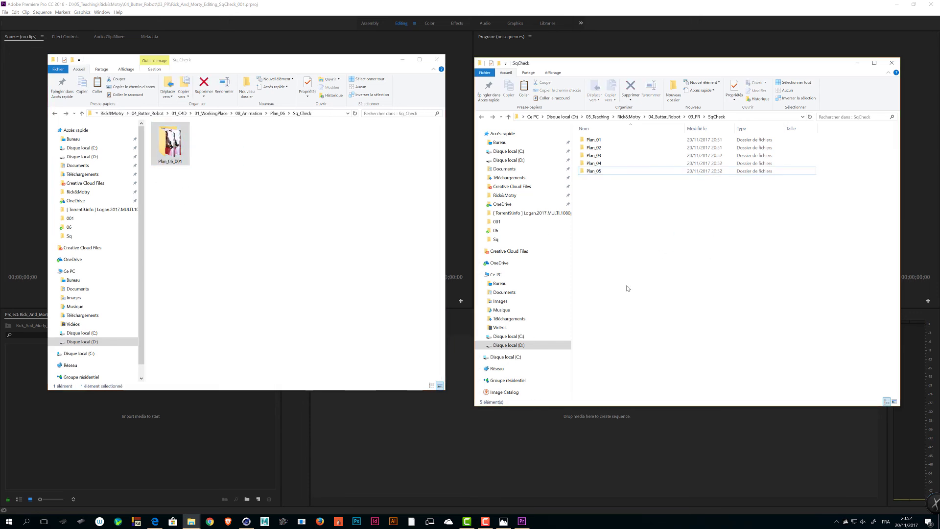
{"action": "key", "text": "ctrl+v"}
Rename the copied Plan_06_001 folder in 03_PR's SqCheck as Plan_06
{"action": "key", "text": "F2"}
{"action": "key", "text": "End"}
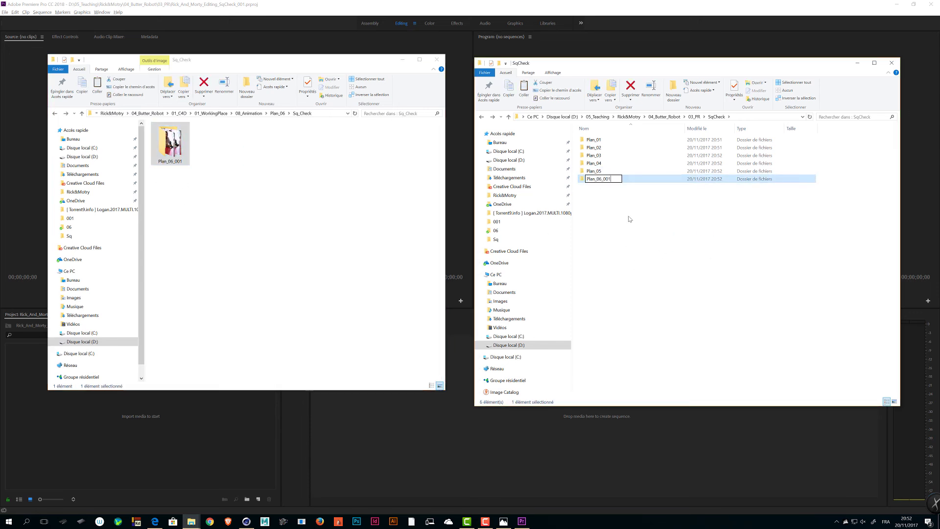
{"action": "key", "text": "BackSpace"}
{"action": "key", "text": "BackSpace"}
{"action": "key", "text": "BackSpace"}
{"action": "key", "text": "Return"}
Check the frames inside SqCheck's Plan_01 folder and return to the SqCheck folder
{"action": "left_click_drag", "start_coordinate": [634, 228], "coordinate": [631, 135]}
{"action": "left_click", "coordinate": [640, 235]}
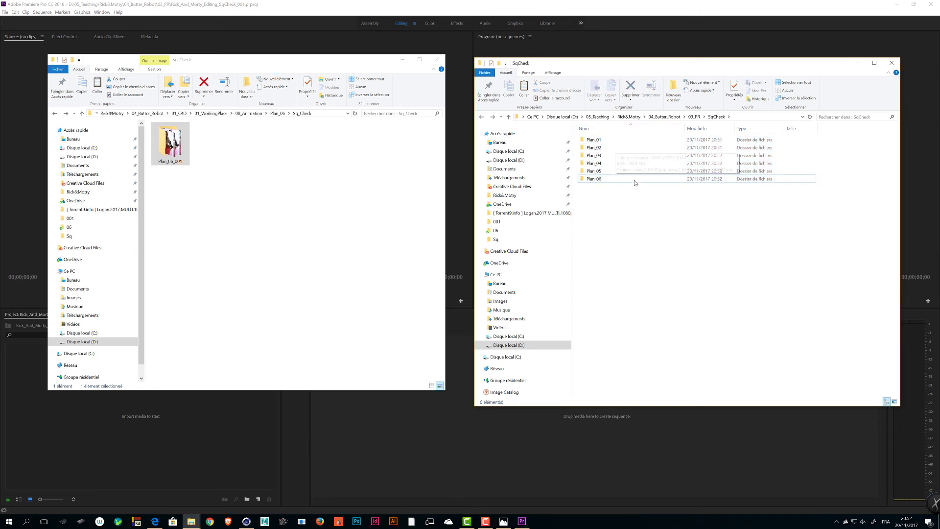
{"action": "double_click", "coordinate": [602, 139]}
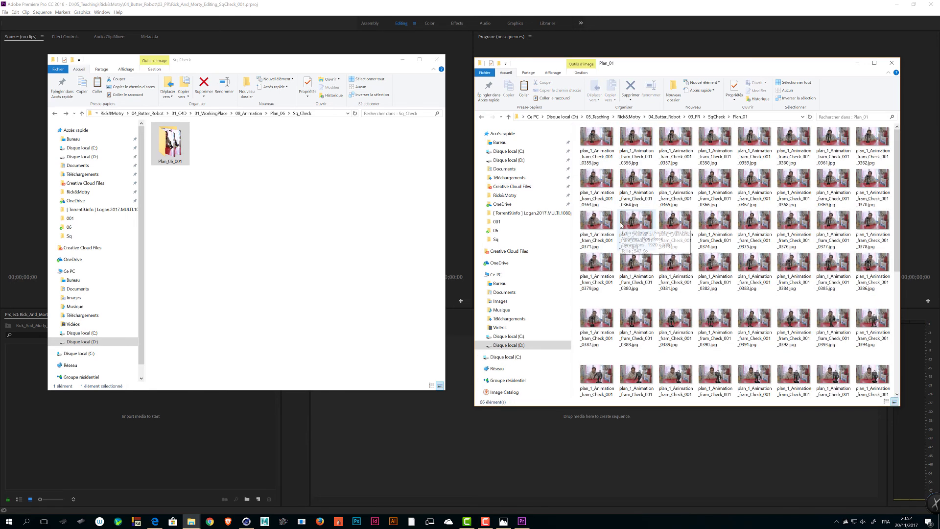
{"action": "key", "text": "BackSpace"}
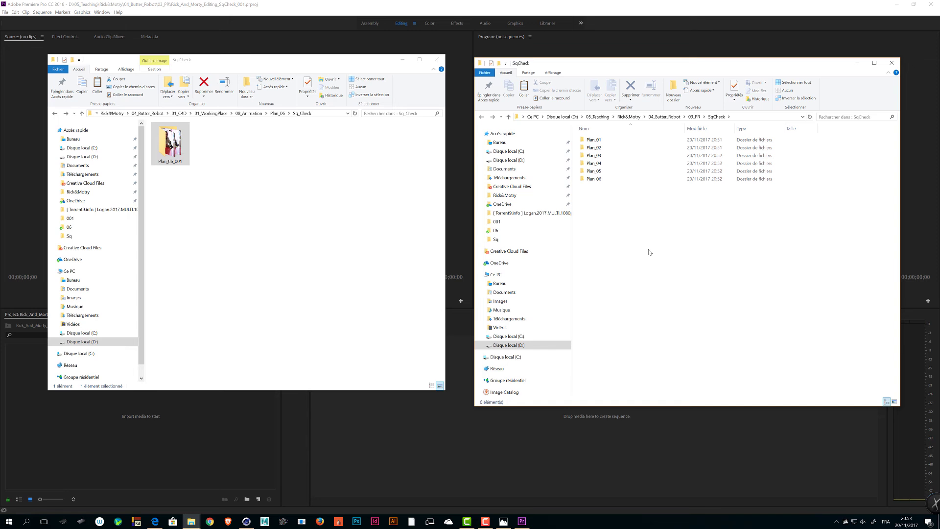
Switch to Premiere Pro, start a media import into the project and enlarge the import dialog
{"action": "left_click", "coordinate": [153, 425]}
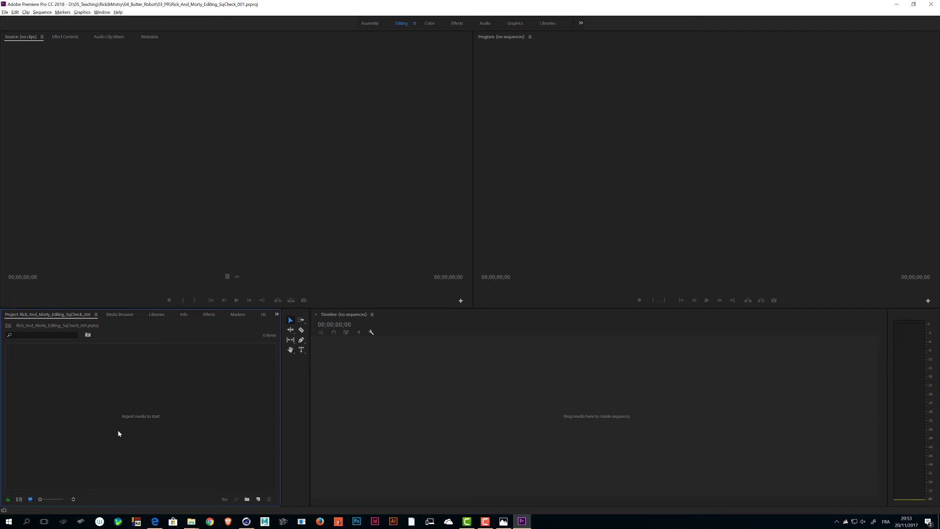
{"action": "left_click", "coordinate": [524, 395]}
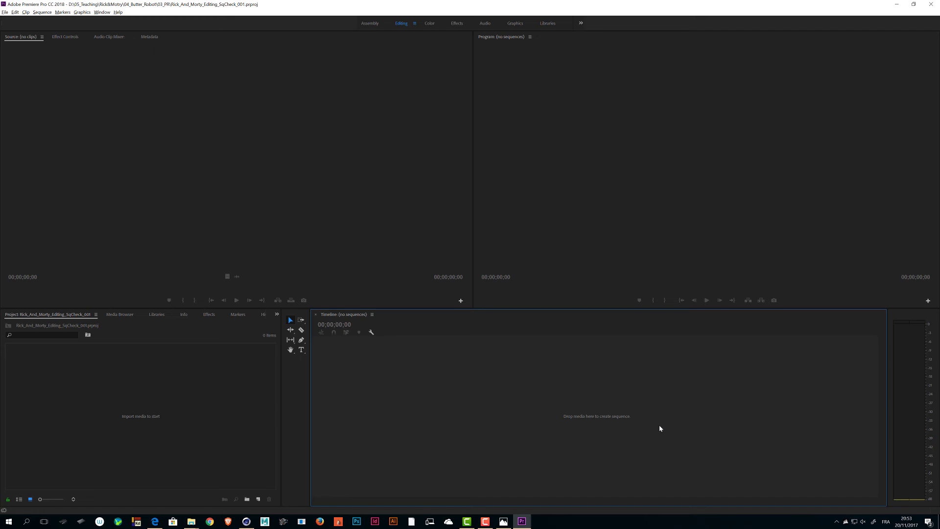
{"action": "left_click", "coordinate": [123, 406]}
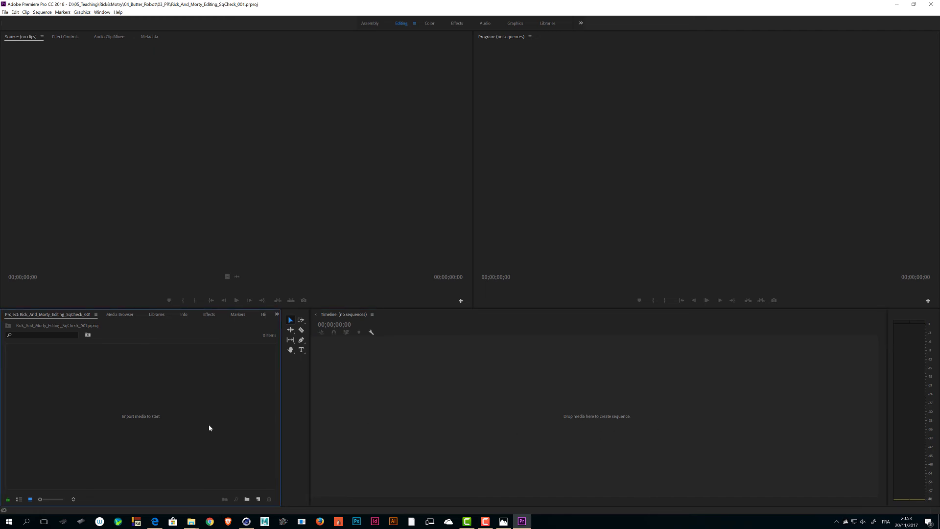
{"action": "double_click", "coordinate": [151, 395]}
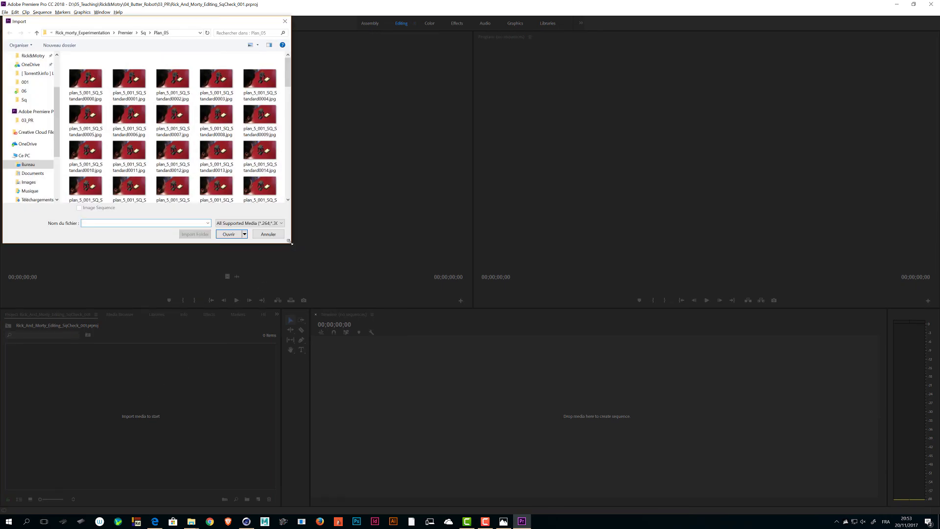
{"action": "left_click_drag", "start_coordinate": [289, 241], "coordinate": [564, 356]}
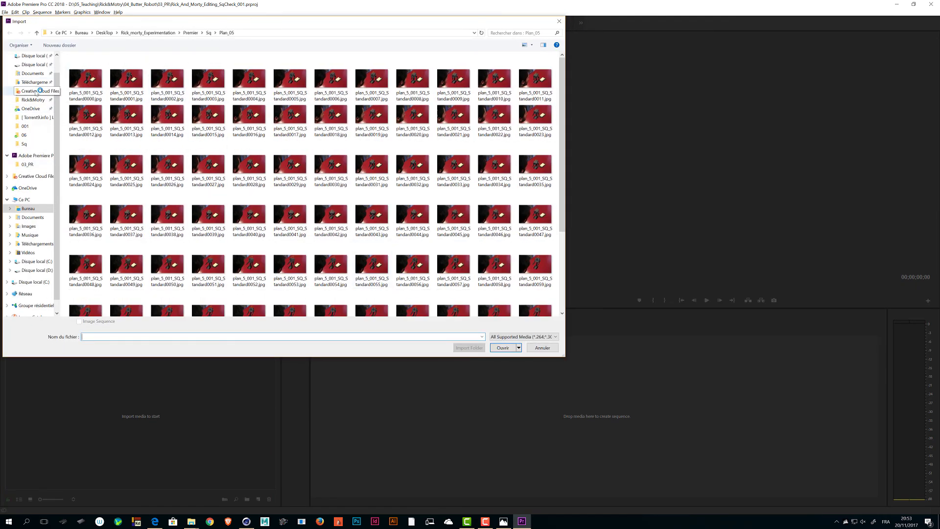
Switch to File Explorer and copy the path of the SqCheck folder inside 04_Butter_Robot's 03_PR folder
{"action": "key", "text": "alt+Tab"}
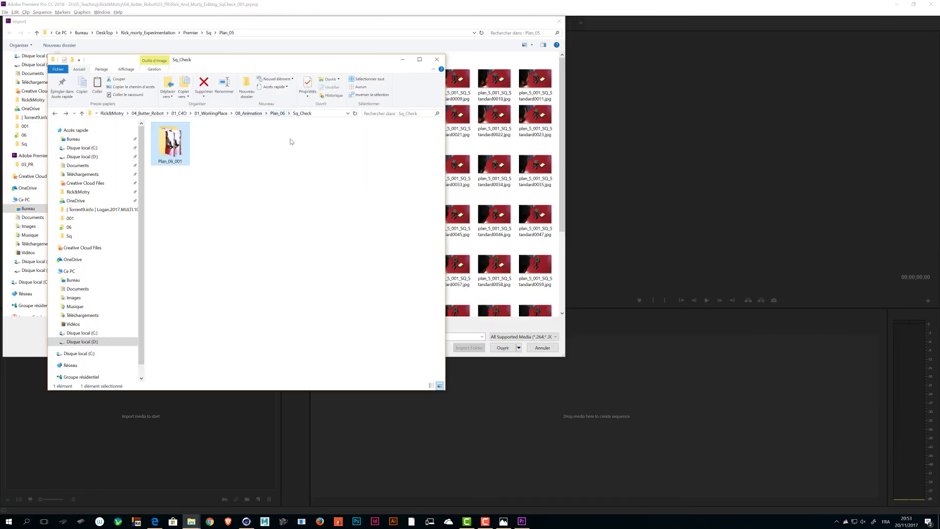
{"action": "left_click", "coordinate": [247, 114]}
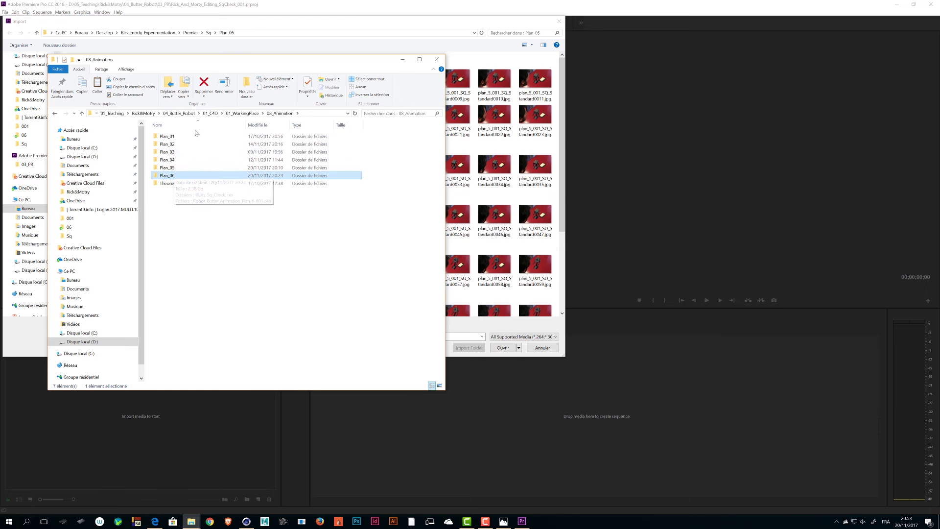
{"action": "left_click", "coordinate": [247, 115]}
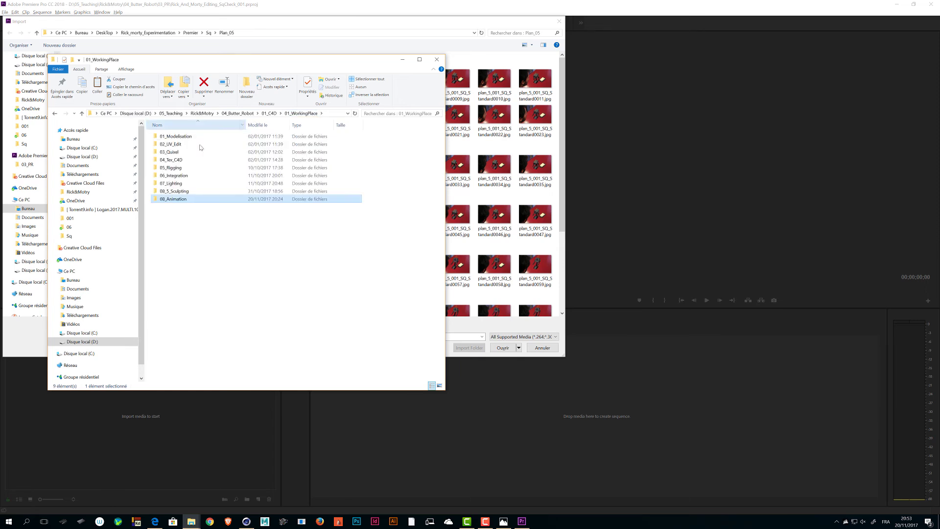
{"action": "left_click", "coordinate": [274, 115]}
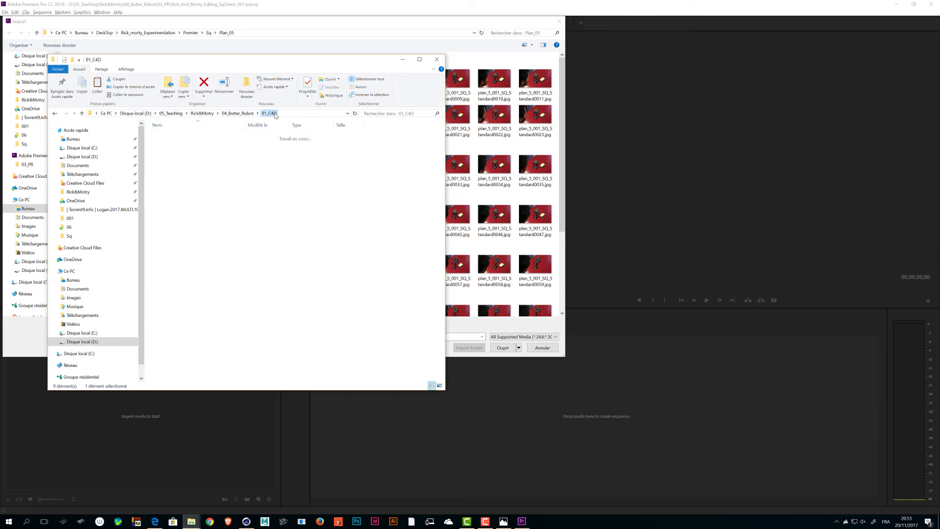
{"action": "left_click", "coordinate": [244, 114]}
{"action": "double_click", "coordinate": [185, 161]}
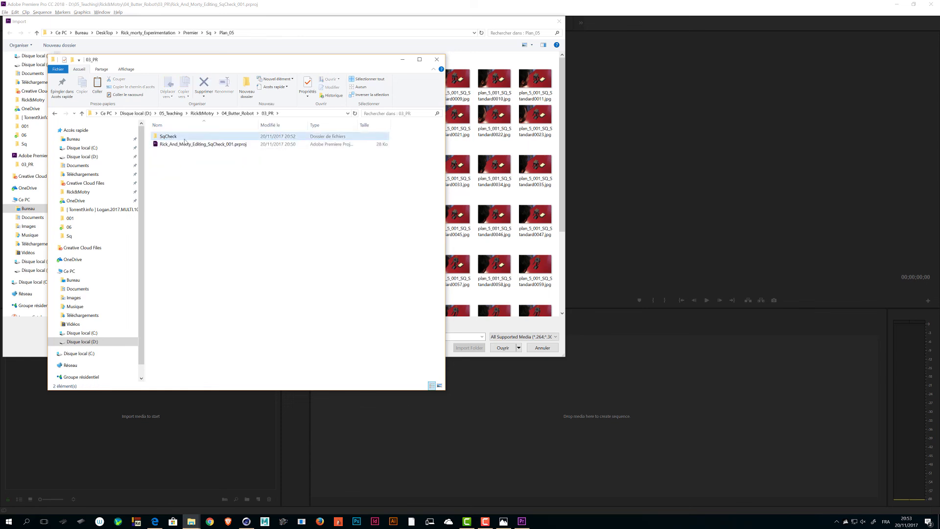
{"action": "double_click", "coordinate": [186, 137]}
{"action": "left_click_drag", "start_coordinate": [201, 224], "coordinate": [284, 118]}
{"action": "left_click", "coordinate": [328, 113]}
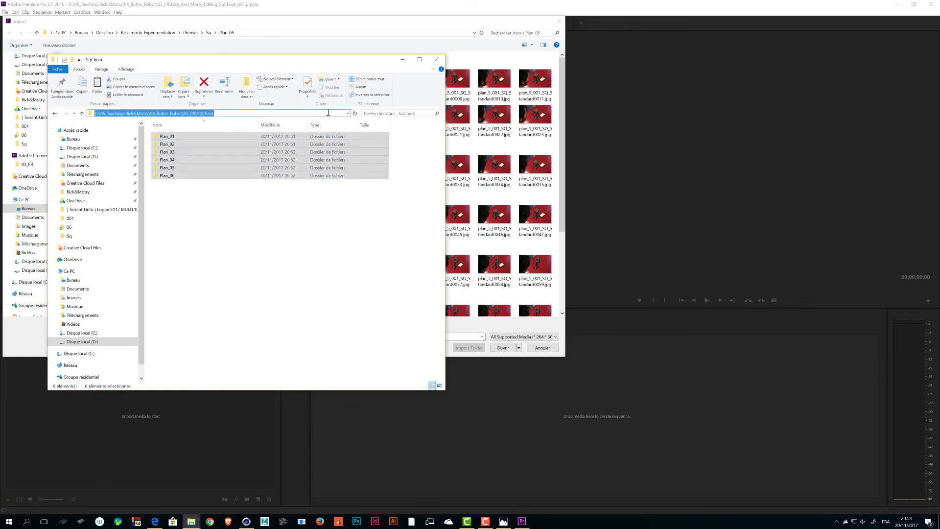
{"action": "key", "text": "ctrl+c"}
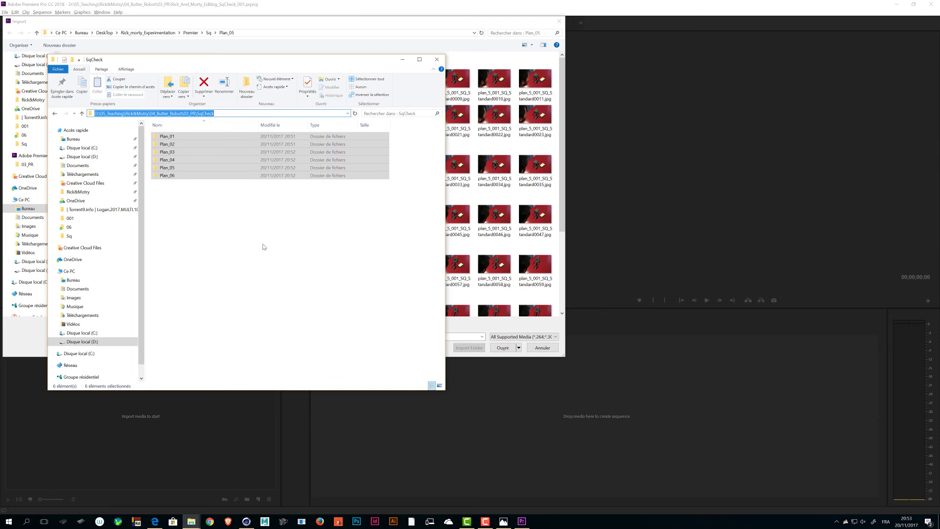
Return to Premiere Pro's import dialog and go to the copied path D:\05_Teaching\Rick&Motry\04_Butter_Robot\03_PR\SqCheck
{"action": "left_click", "coordinate": [185, 418]}
{"action": "left_click_drag", "start_coordinate": [440, 24], "coordinate": [474, 27]}
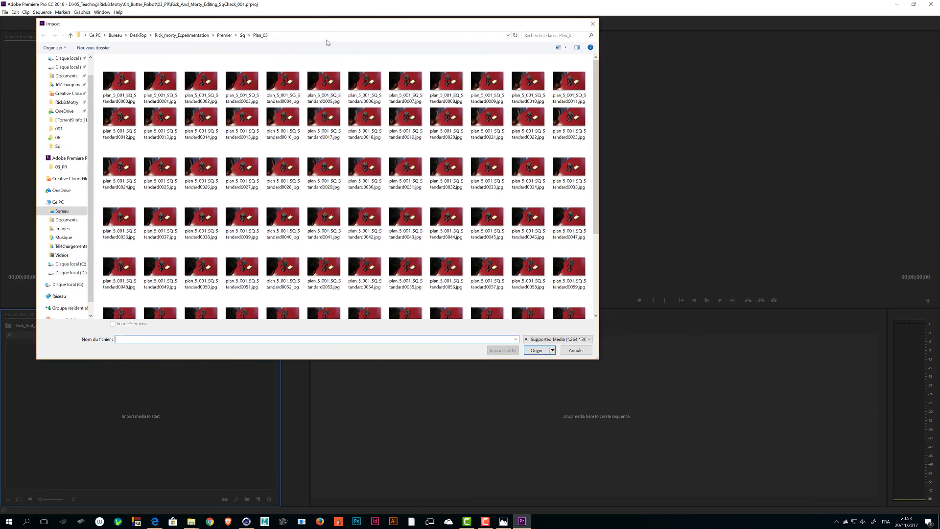
{"action": "left_click", "coordinate": [345, 38]}
{"action": "key", "text": "ctrl+v"}
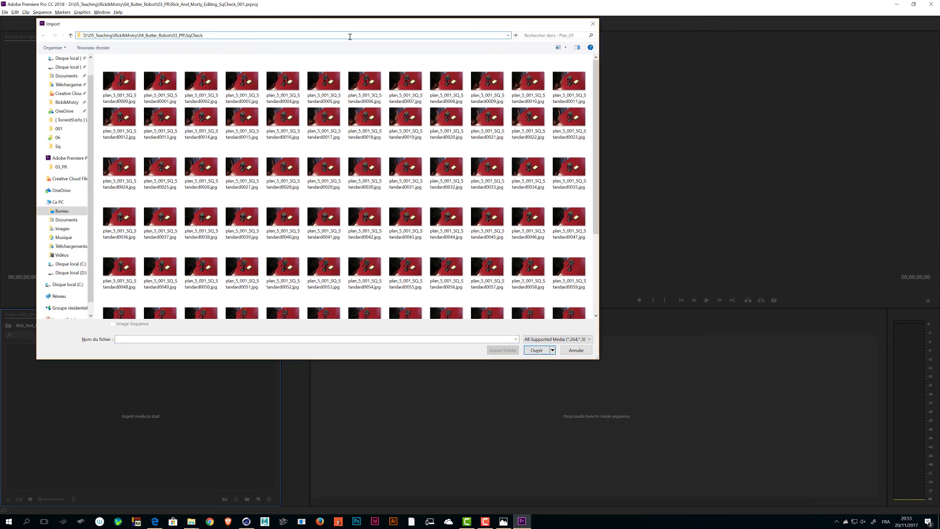
{"action": "key", "text": "Return"}
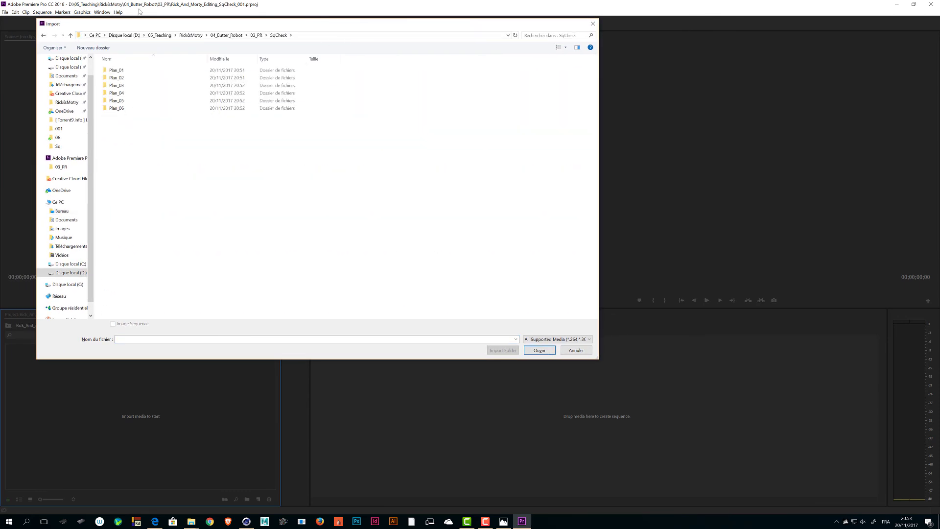
{"action": "left_click_drag", "start_coordinate": [154, 169], "coordinate": [153, 61]}
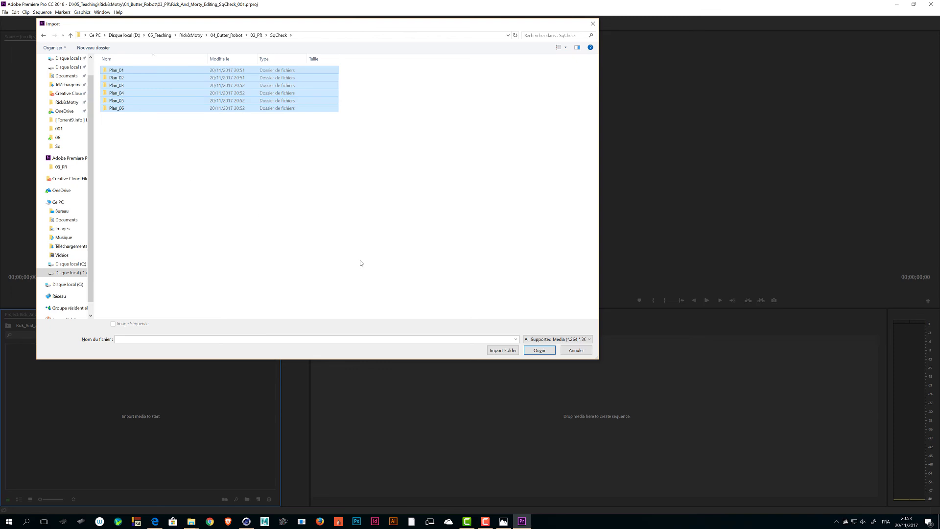
{"action": "left_click", "coordinate": [539, 350]}
{"action": "key", "text": "alt+Left"}
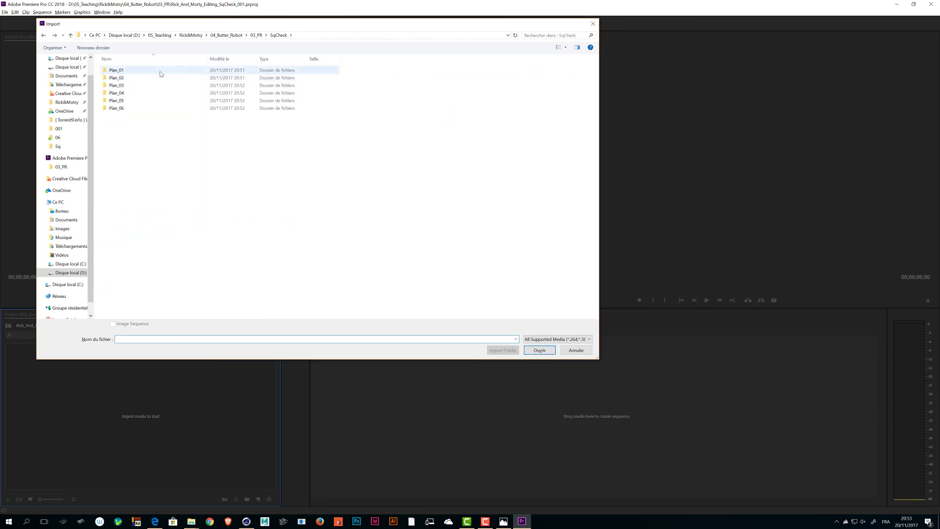
Open the Plan_01 folder in the import dialog, leaving its frames unselected
{"action": "left_click", "coordinate": [160, 72]}
{"action": "left_click", "coordinate": [541, 352]}
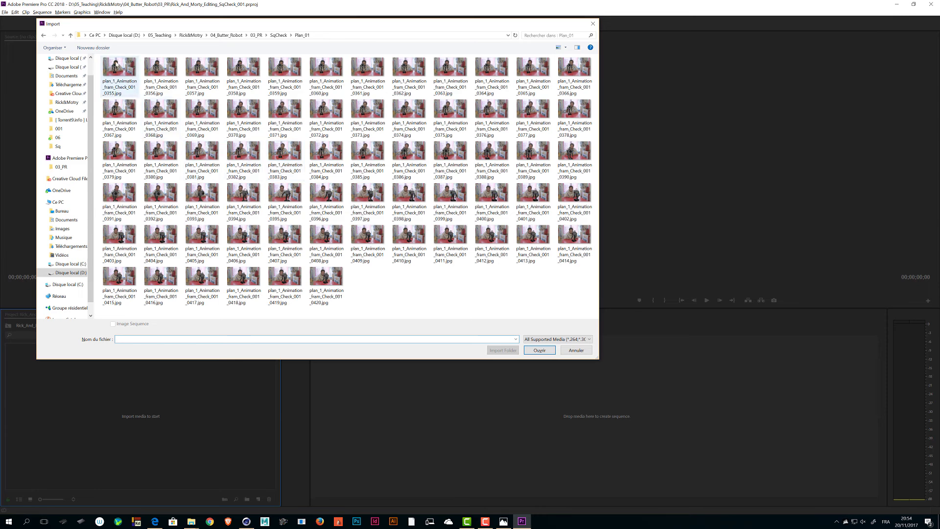
{"action": "left_click_drag", "start_coordinate": [438, 303], "coordinate": [157, 73]}
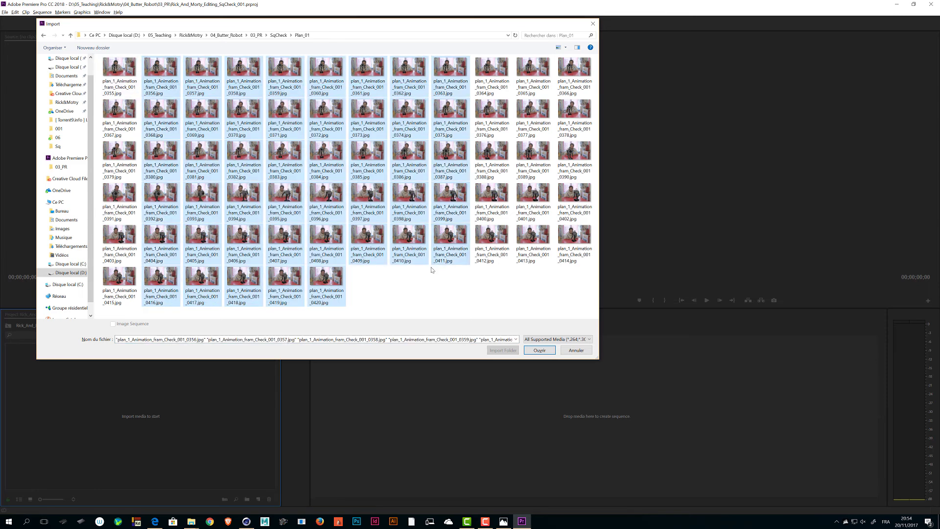
{"action": "left_click", "coordinate": [390, 314]}
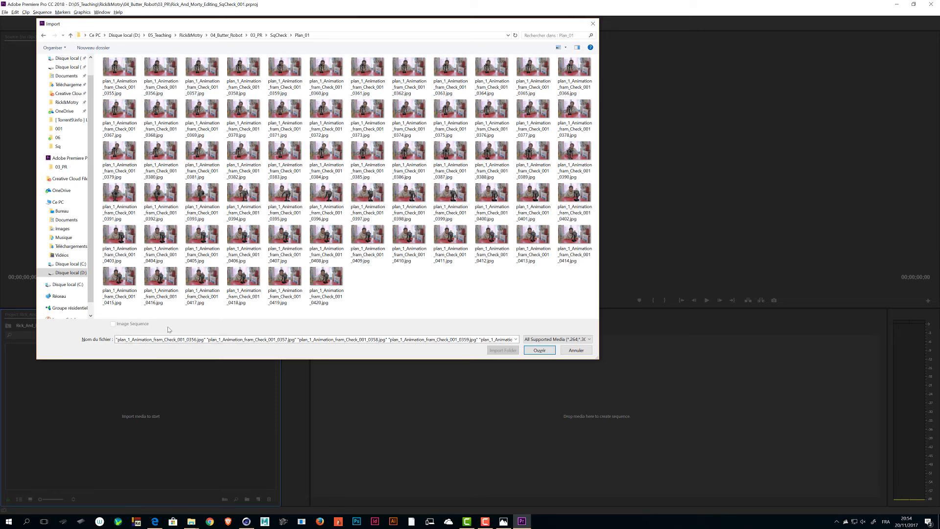
Import the Plan_01 frames as an image sequence, starting from plan_1_Animation_fram_Check_001_0355.jpg with the Image Sequence option enabled
{"action": "left_click", "coordinate": [116, 75]}
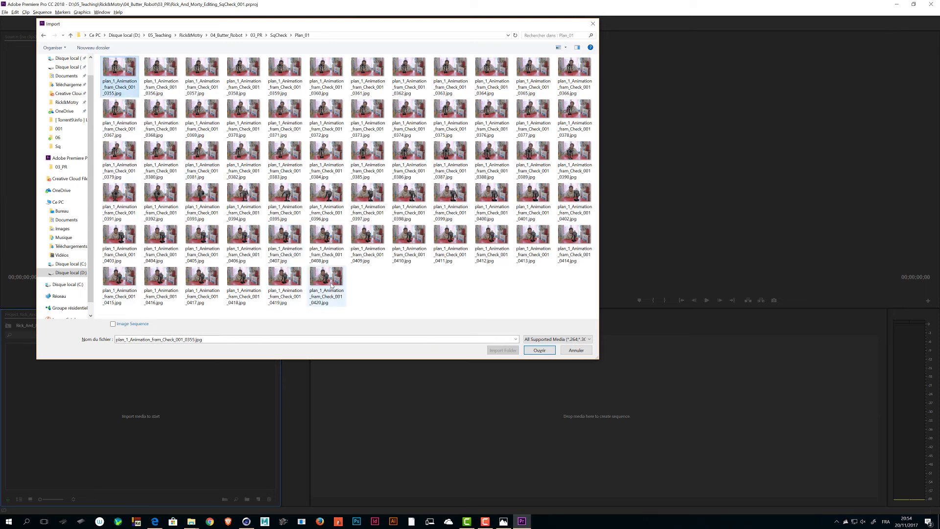
{"action": "left_click", "coordinate": [327, 188]}
{"action": "left_click", "coordinate": [227, 126]}
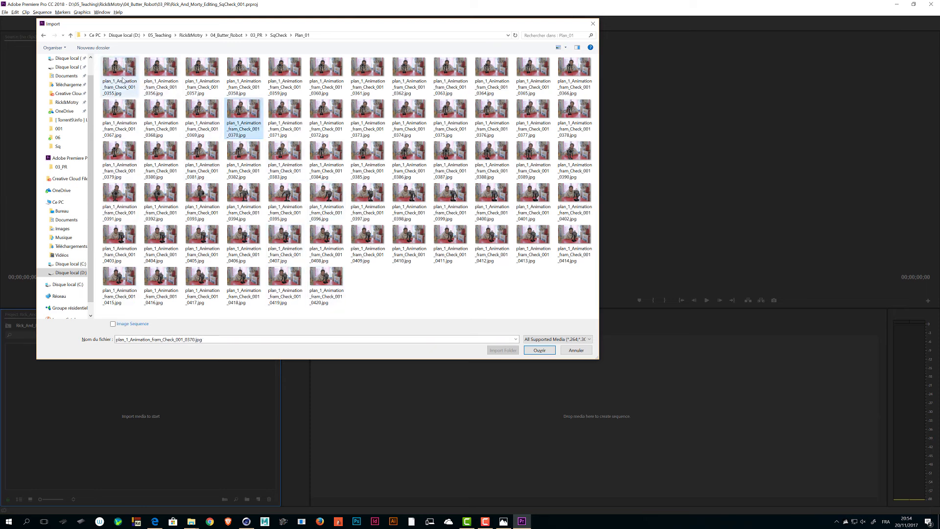
{"action": "left_click", "coordinate": [321, 282]}
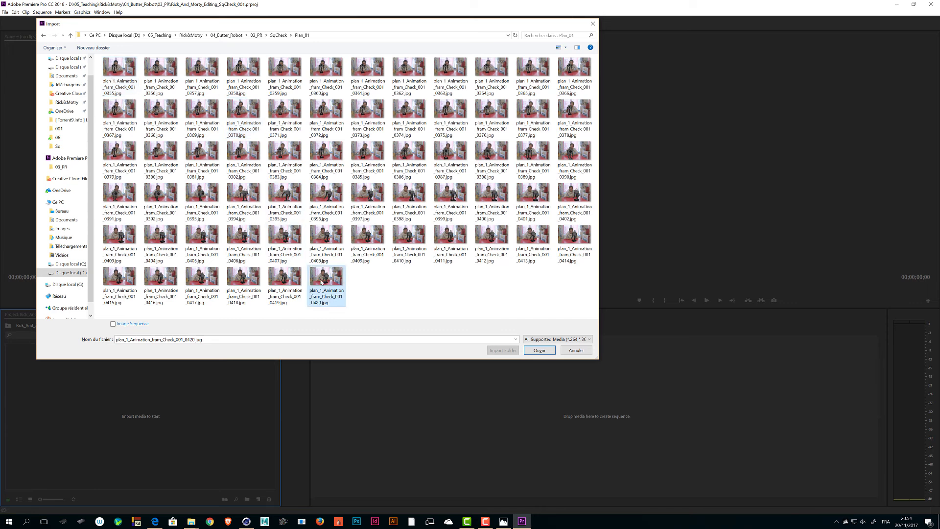
{"action": "left_click", "coordinate": [120, 71]}
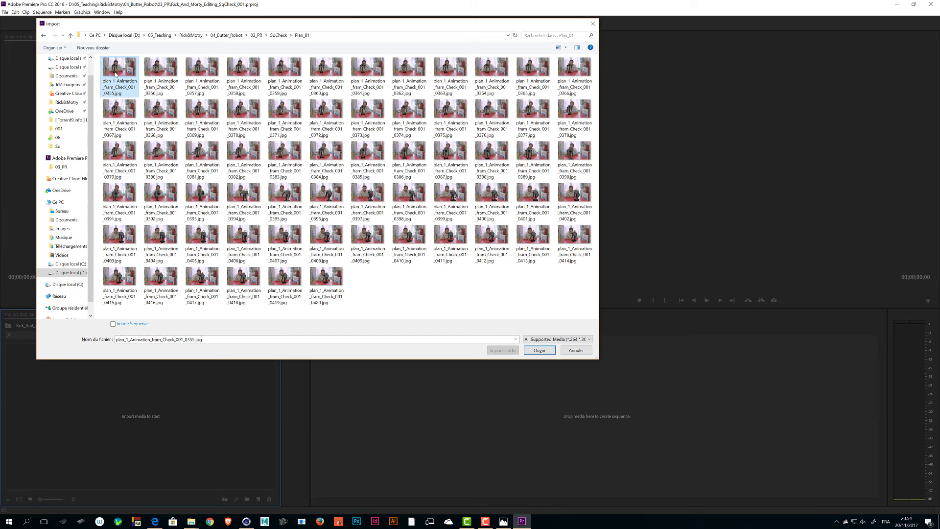
{"action": "left_click", "coordinate": [113, 324]}
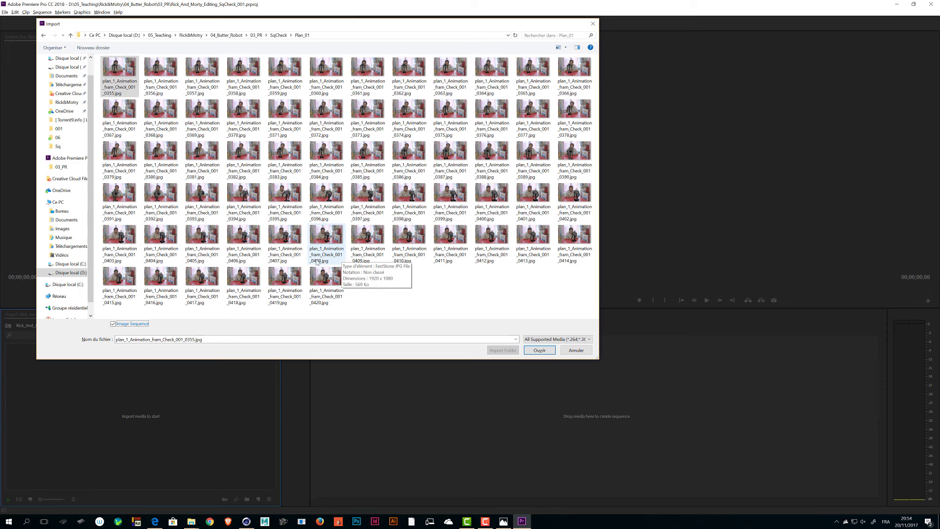
{"action": "left_click", "coordinate": [538, 350]}
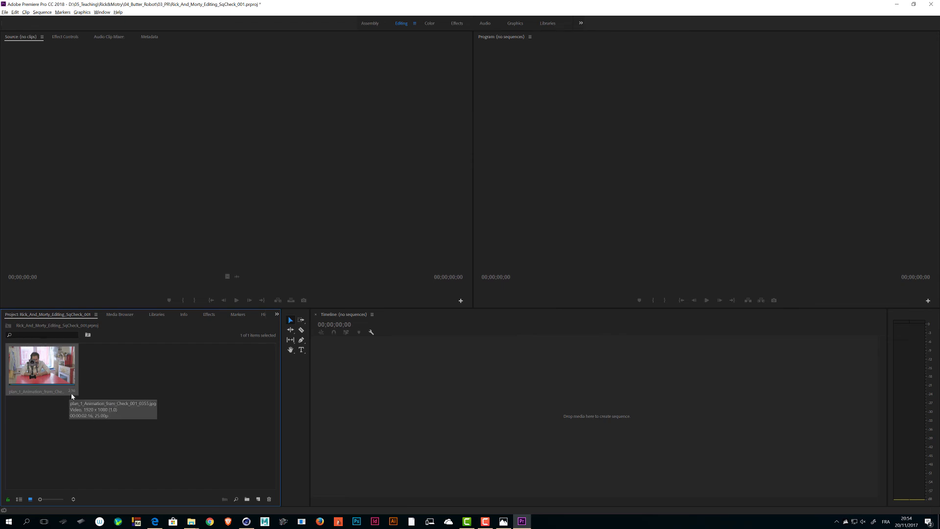
Import the Plan_02 folder's frames as an image sequence starting from plan_2_0100.jpg
{"action": "double_click", "coordinate": [129, 381]}
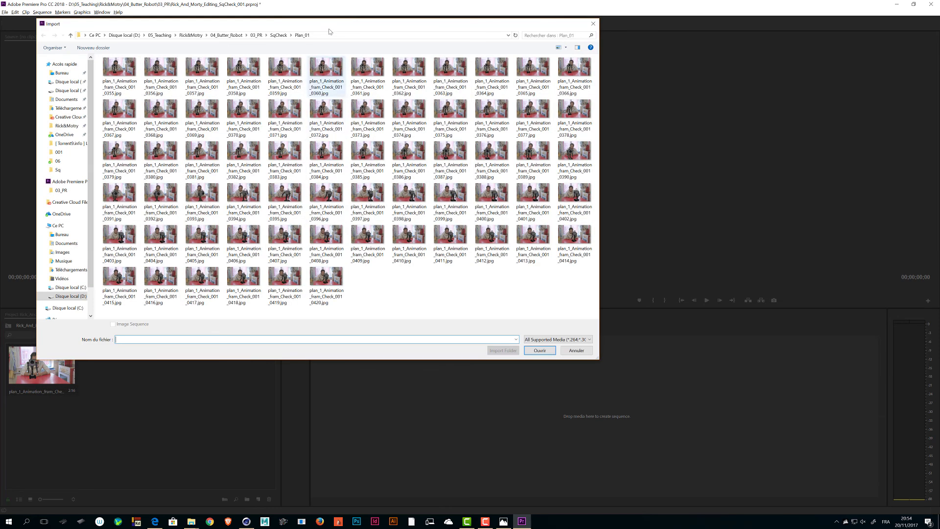
{"action": "left_click", "coordinate": [279, 35]}
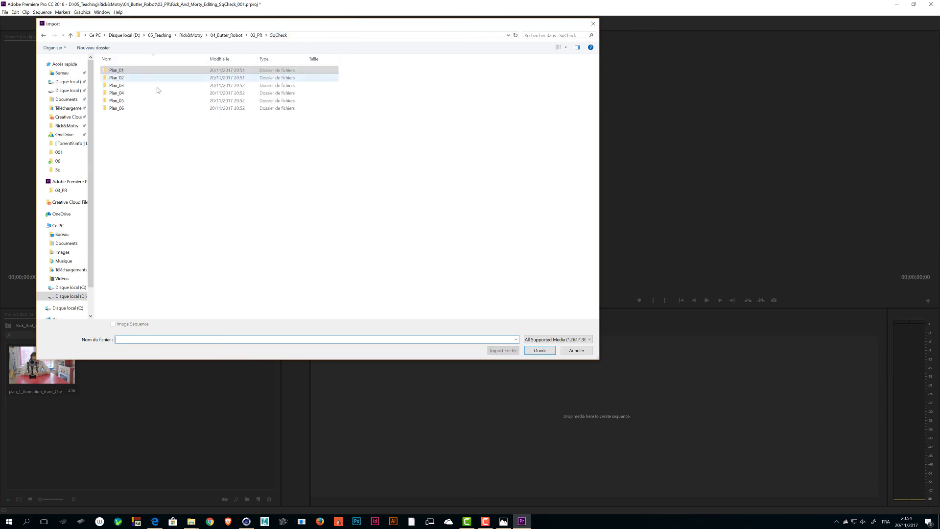
{"action": "double_click", "coordinate": [119, 76]}
{"action": "left_click", "coordinate": [118, 76]}
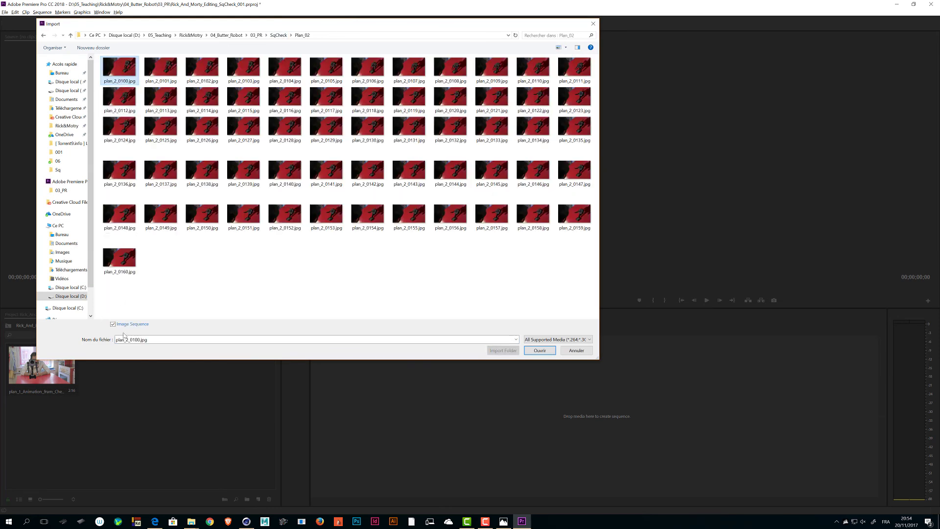
{"action": "key", "text": "Return"}
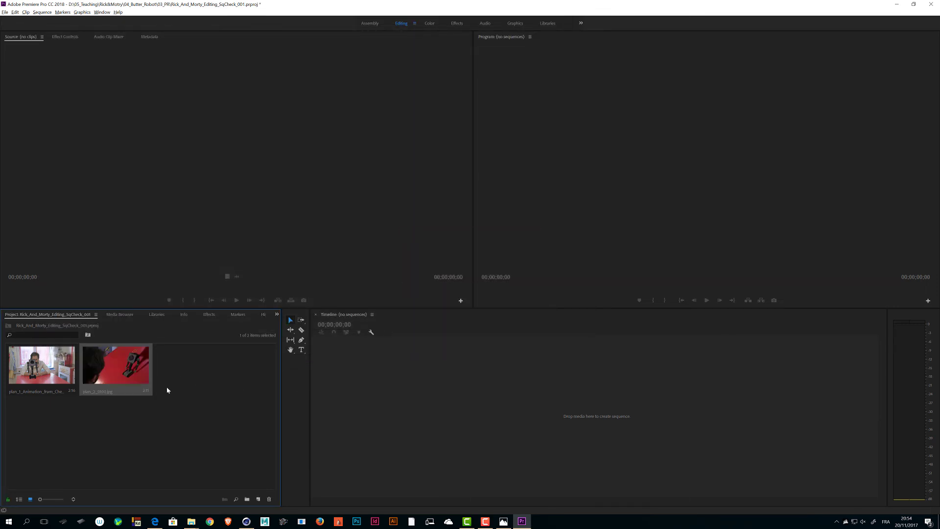
Import the Plan_03 folder's frames as an image sequence starting from plan_3_Animation_05_Phy_1080_0000.jpg
{"action": "double_click", "coordinate": [187, 386]}
{"action": "left_click", "coordinate": [285, 35]}
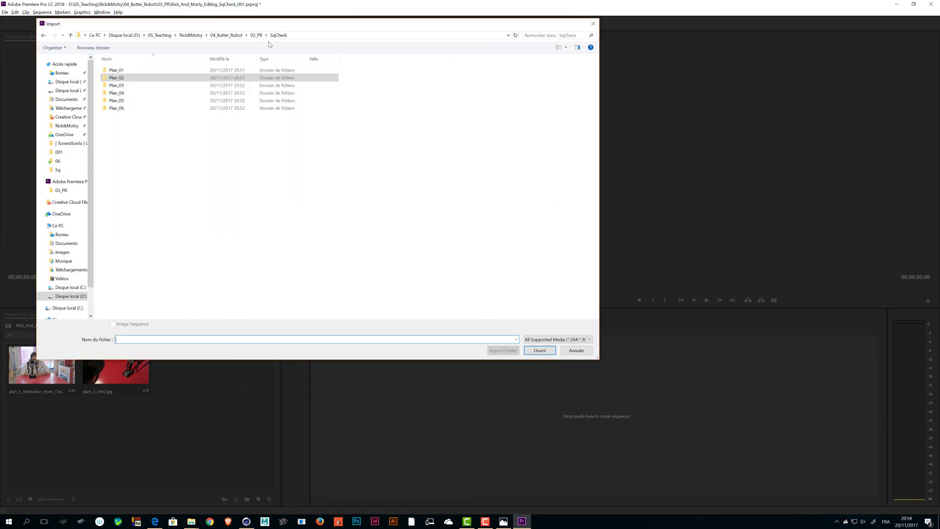
{"action": "double_click", "coordinate": [176, 85]}
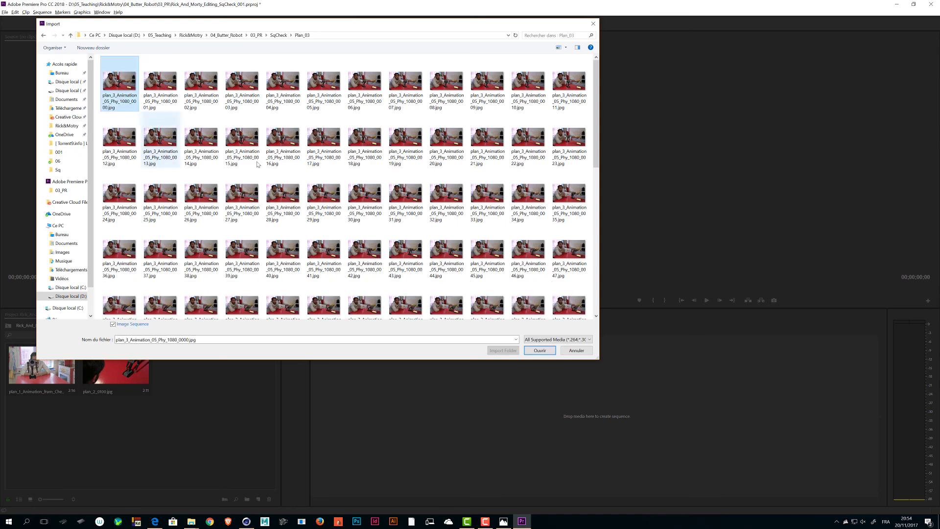
{"action": "key", "text": "Return"}
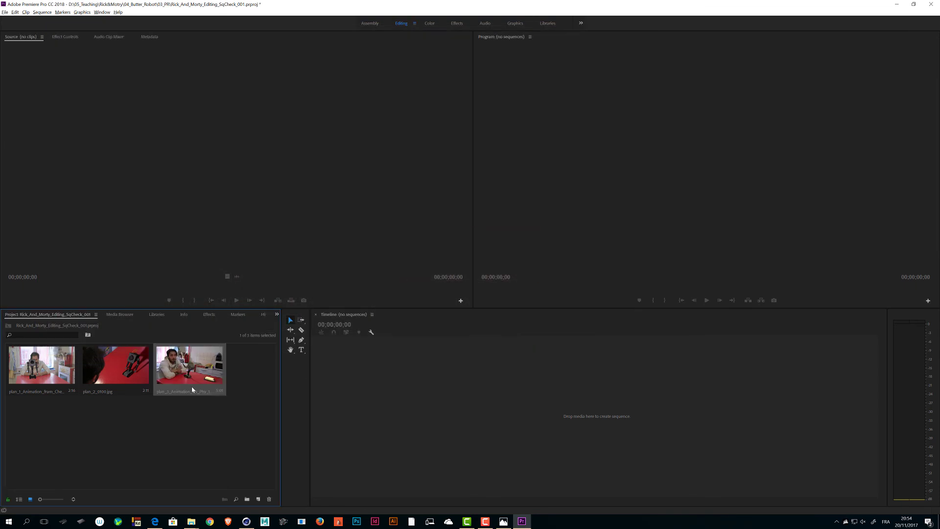
Import the Plan_04 folder's frames as an image sequence starting from plan_4_002_SQ_Standard0000.jpg
{"action": "double_click", "coordinate": [133, 433]}
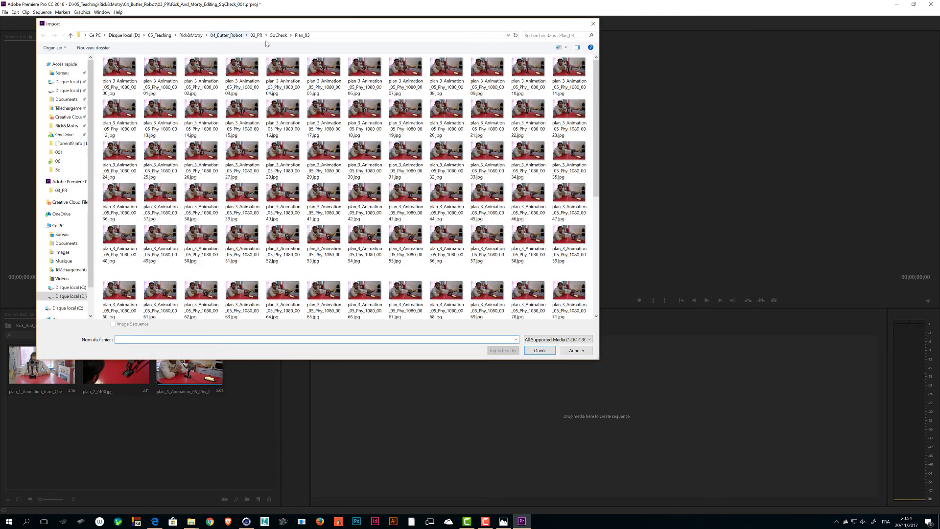
{"action": "left_click", "coordinate": [277, 35]}
{"action": "double_click", "coordinate": [117, 96]}
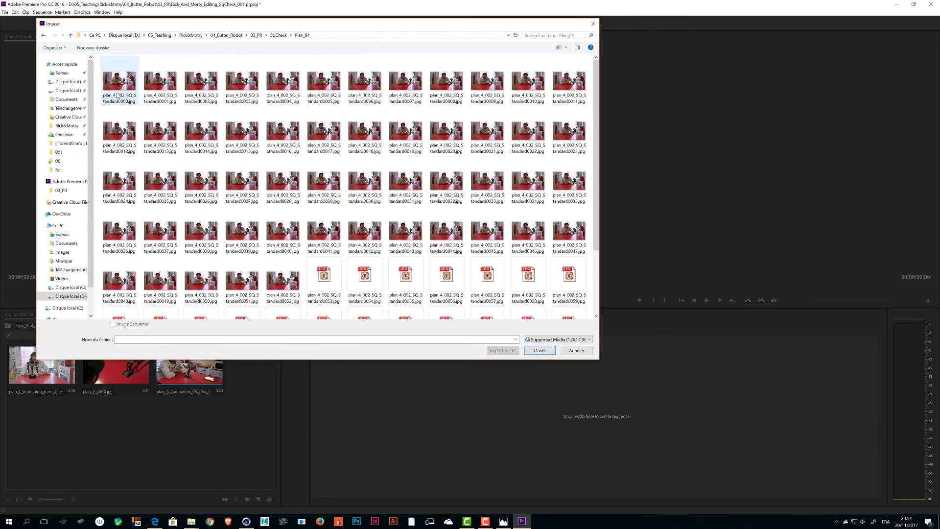
{"action": "left_click", "coordinate": [124, 70]}
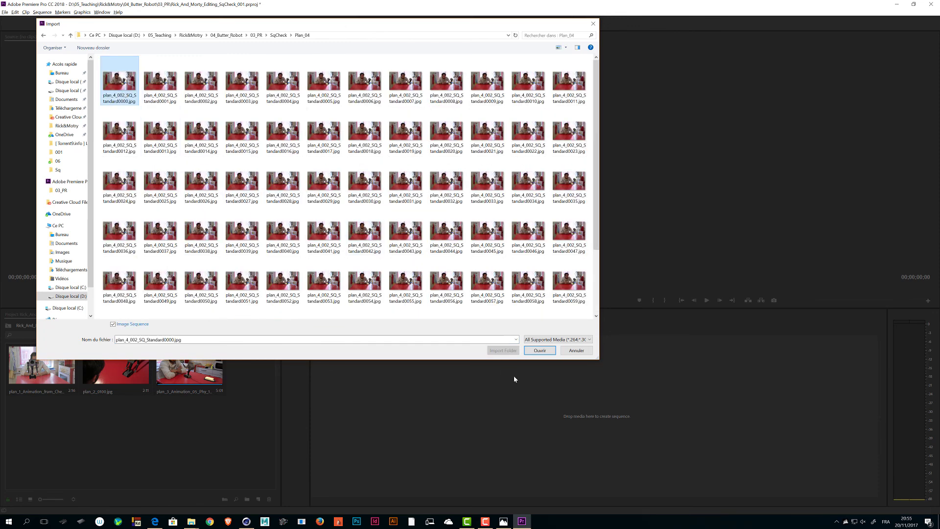
{"action": "left_click", "coordinate": [540, 350]}
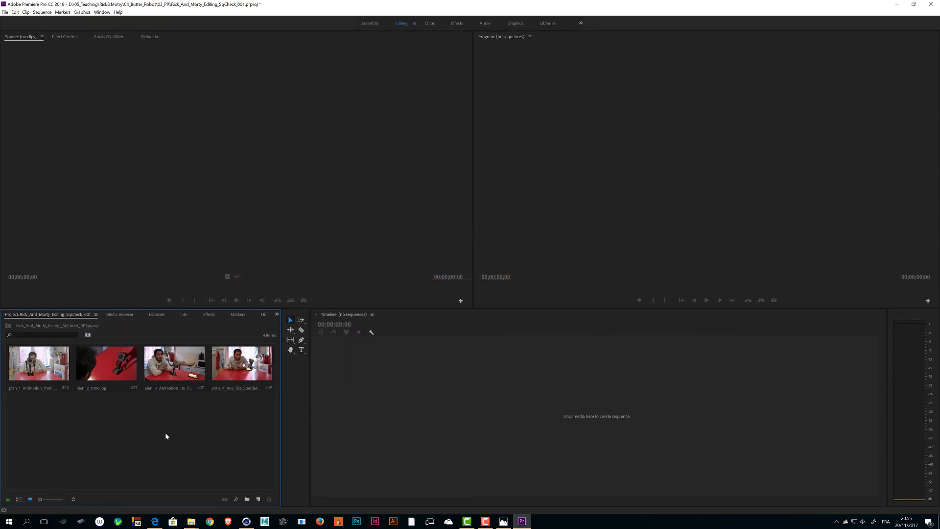
Import the Plan_05 folder's frames as an image sequence starting from plan_5_001_SQ_Standard0000.jpg
{"action": "double_click", "coordinate": [165, 433]}
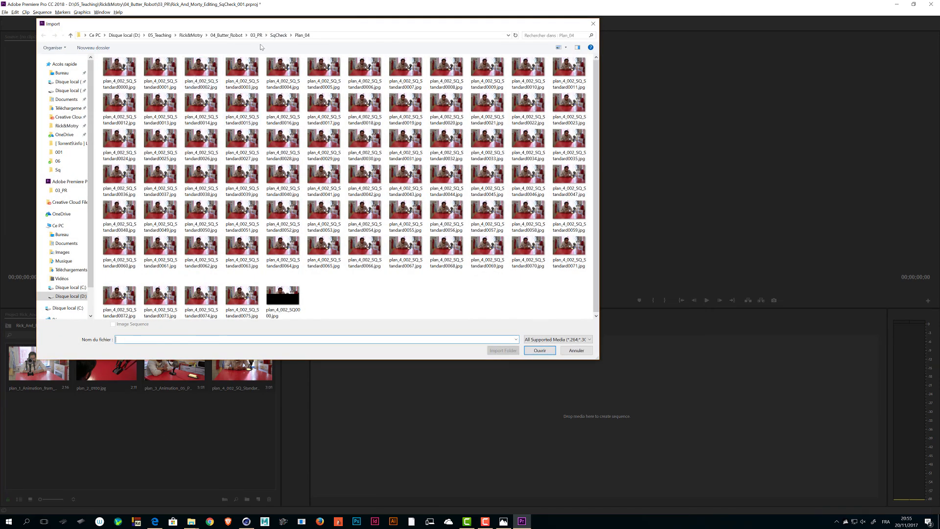
{"action": "left_click", "coordinate": [277, 36]}
{"action": "double_click", "coordinate": [183, 104]}
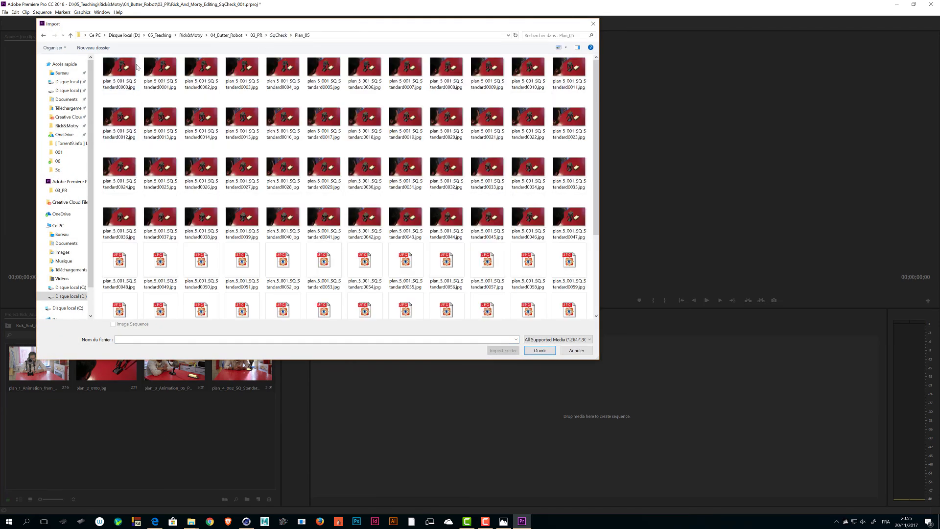
{"action": "left_click", "coordinate": [122, 69]}
{"action": "left_click", "coordinate": [540, 350]}
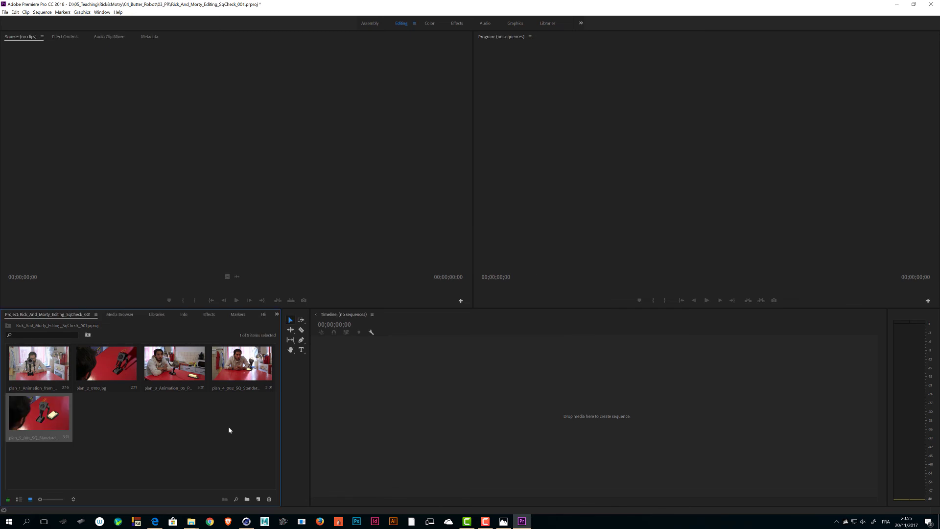
{"action": "key", "text": "alt+Tab"}
{"action": "key", "text": "alt+Tab"}
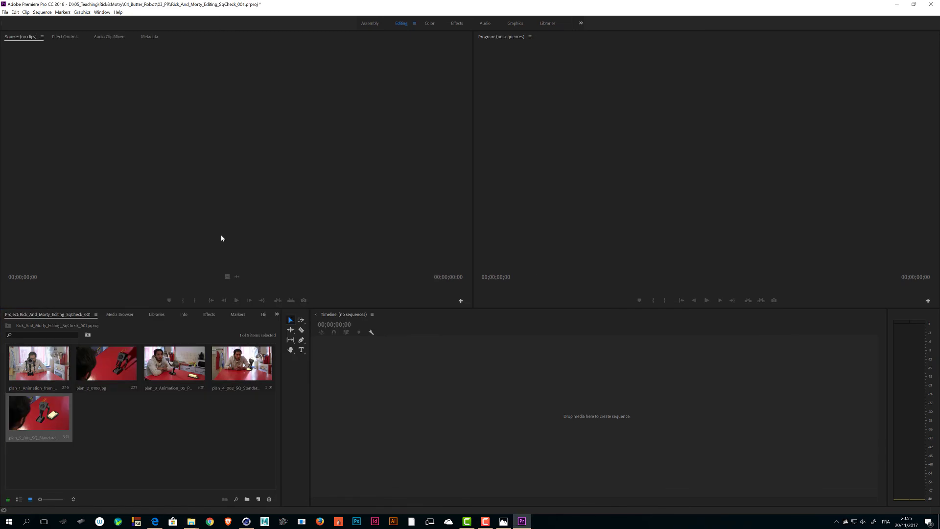
Import the Plan_06 folder's frames as an image sequence from its first frame and save the project
{"action": "double_click", "coordinate": [146, 428]}
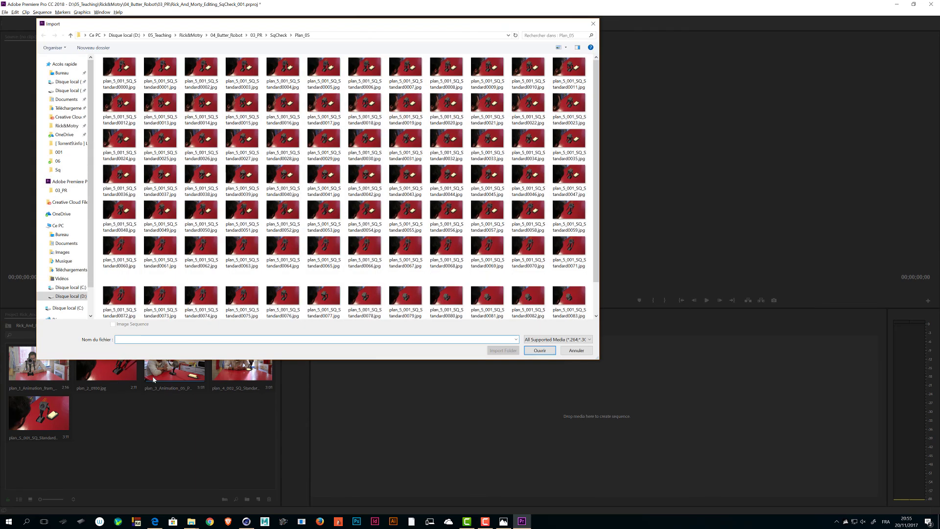
{"action": "left_click", "coordinate": [278, 35]}
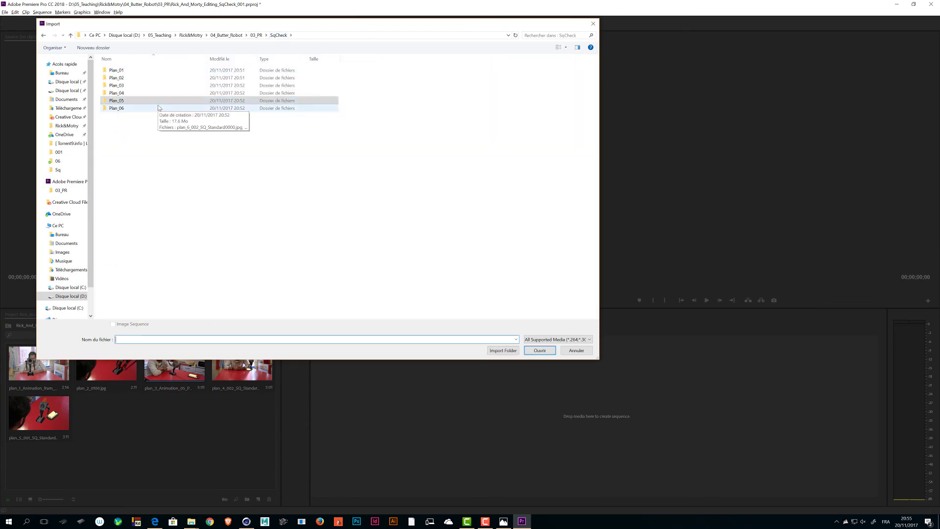
{"action": "double_click", "coordinate": [115, 105]}
{"action": "left_click", "coordinate": [116, 68]}
{"action": "left_click", "coordinate": [539, 350]}
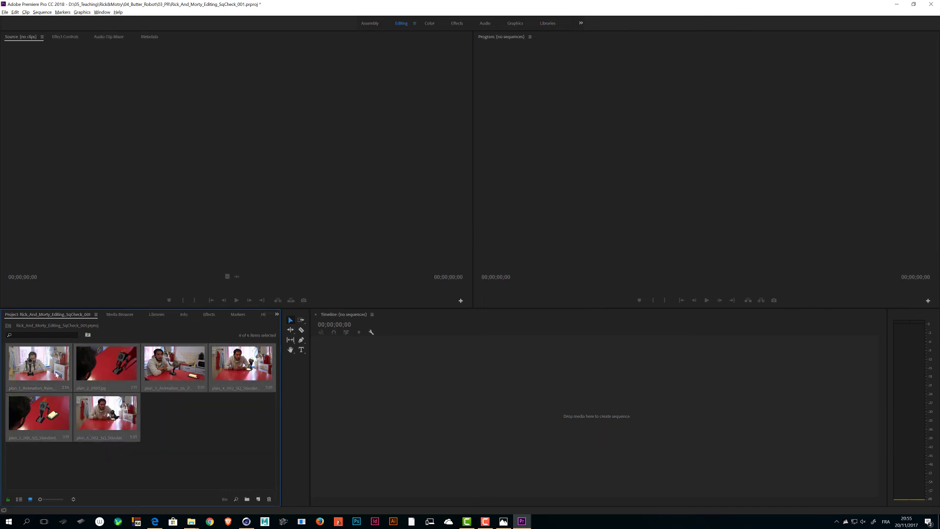
{"action": "key", "text": "ctrl+s"}
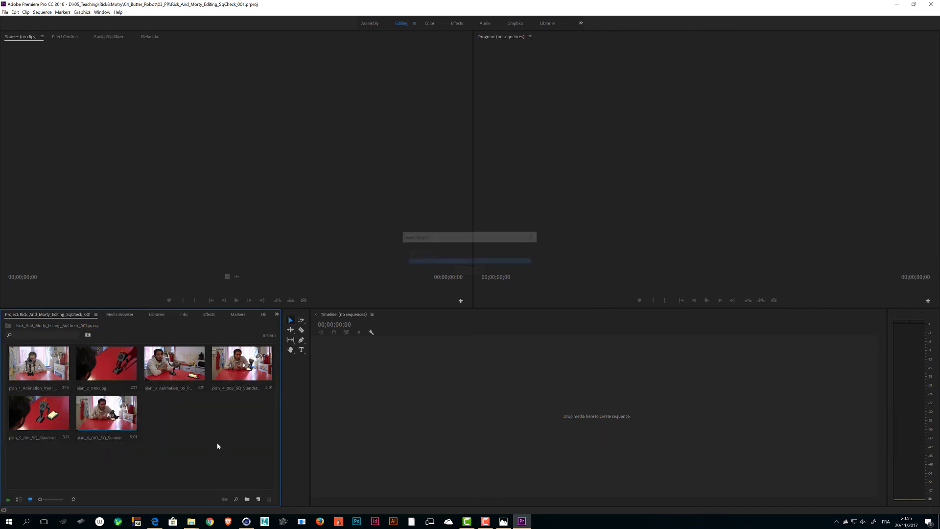
Create a new sequence in the timeline from the imported plan 1 clip
{"action": "left_click", "coordinate": [45, 373]}
{"action": "left_click", "coordinate": [118, 372]}
{"action": "left_click", "coordinate": [191, 371]}
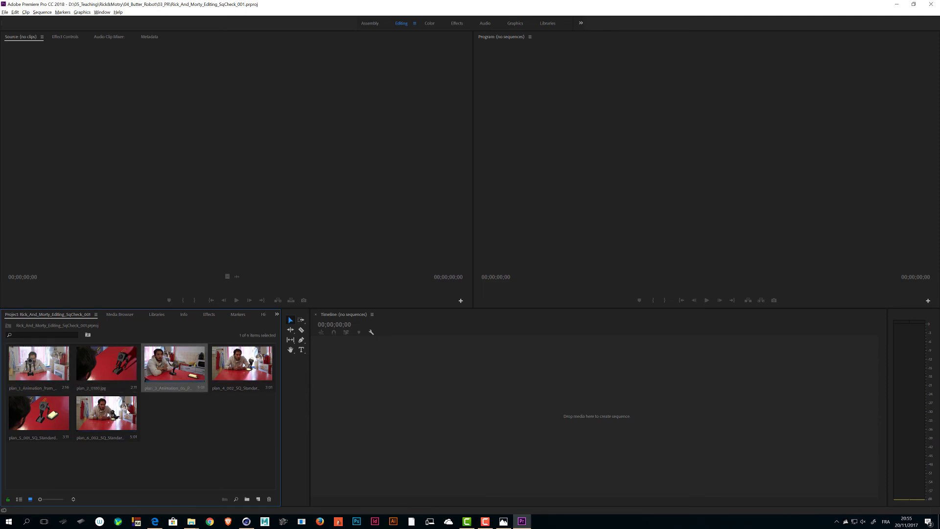
{"action": "left_click", "coordinate": [53, 363]}
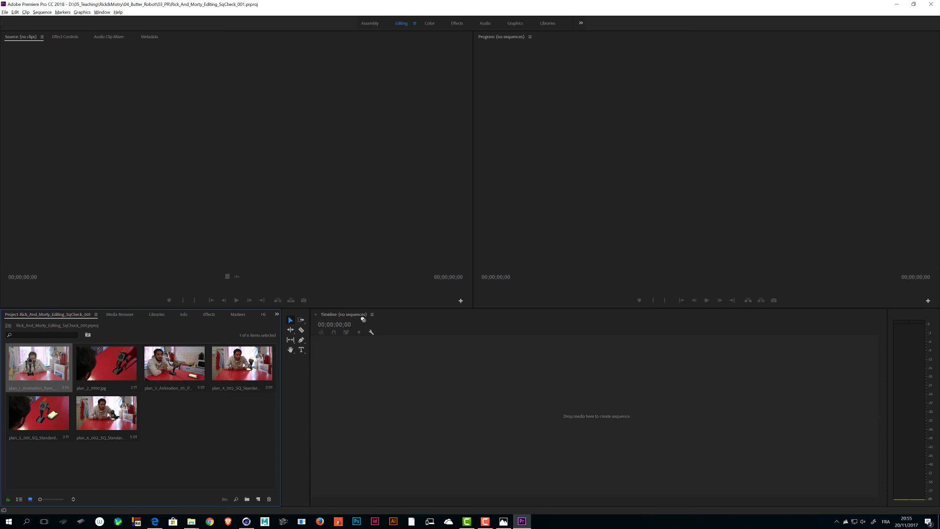
{"action": "left_click_drag", "start_coordinate": [369, 384], "coordinate": [369, 384]}
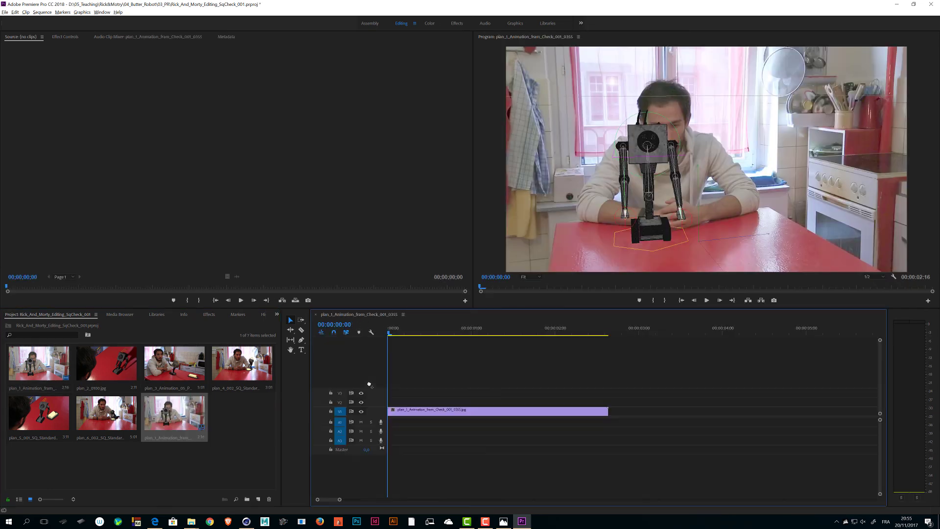
Play back the new sequence to review the plan 1 animation
{"action": "key", "text": "space"}
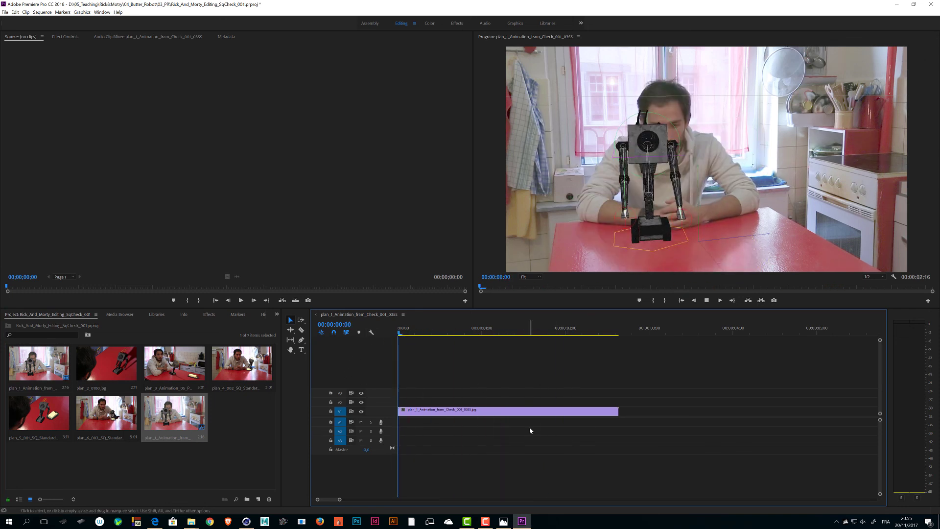
{"action": "key", "text": "space"}
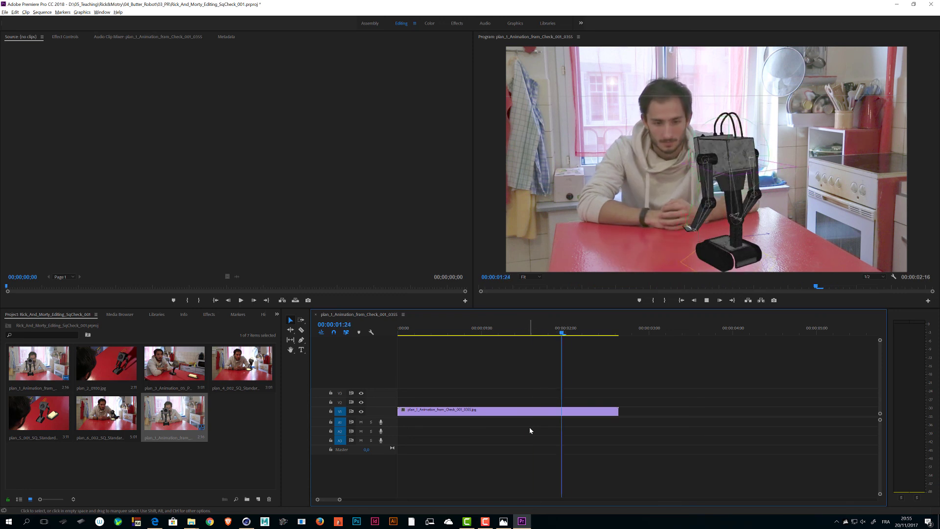
{"action": "key", "text": "space"}
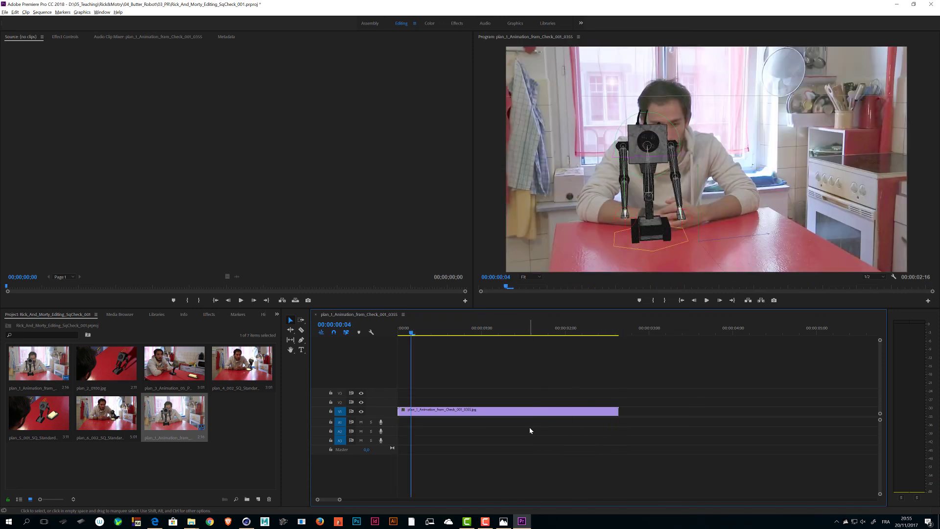
Preview the plan 2 clip in the source monitor and place it on track V2 about 2 seconds in, overlapping the end of plan 1
{"action": "left_click", "coordinate": [137, 447]}
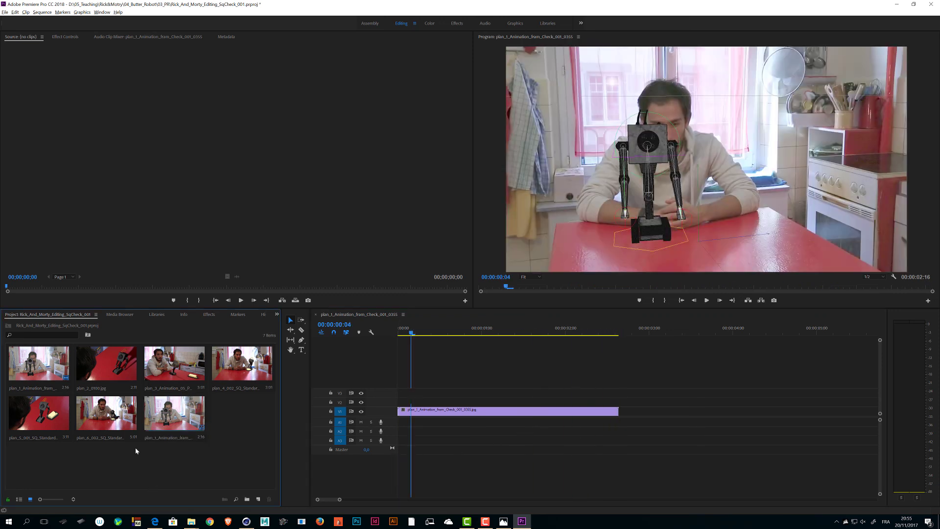
{"action": "left_click", "coordinate": [84, 380]}
{"action": "double_click", "coordinate": [84, 377]}
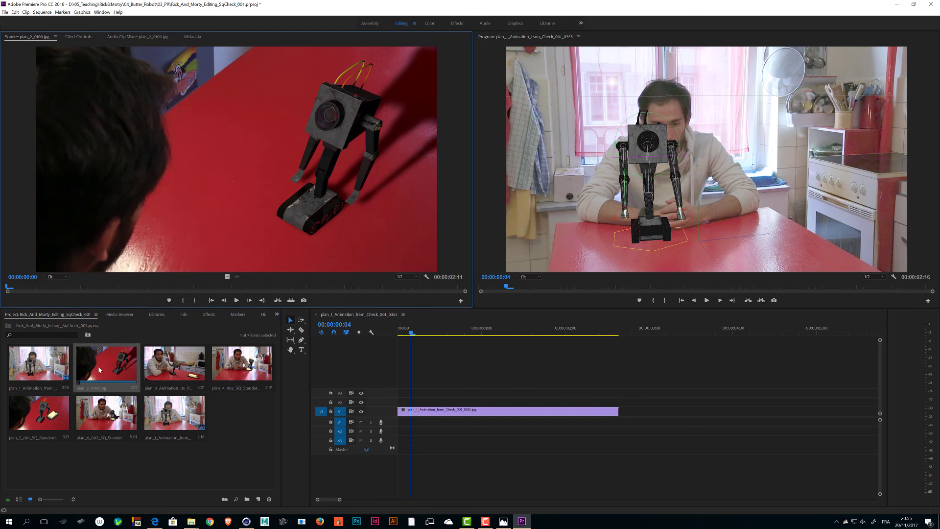
{"action": "left_click_drag", "start_coordinate": [99, 369], "coordinate": [475, 402]}
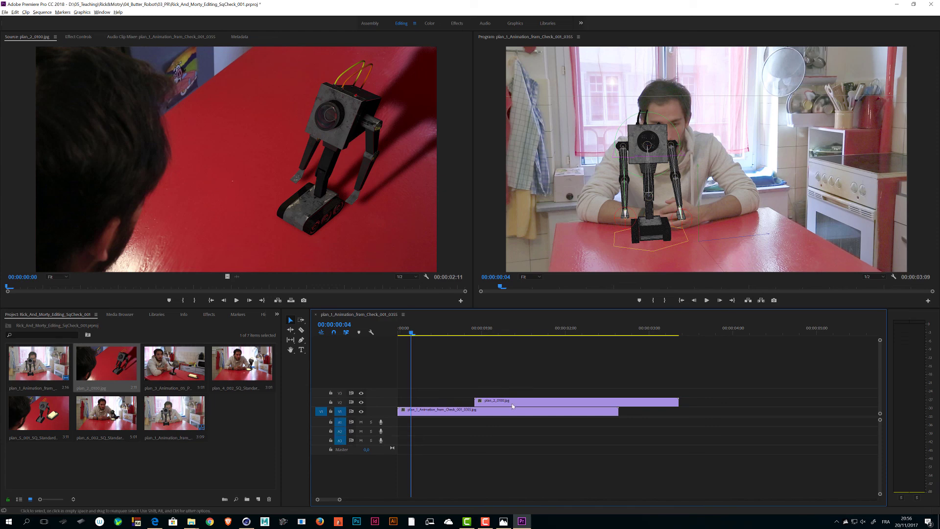
{"action": "left_click_drag", "start_coordinate": [501, 404], "coordinate": [584, 403]}
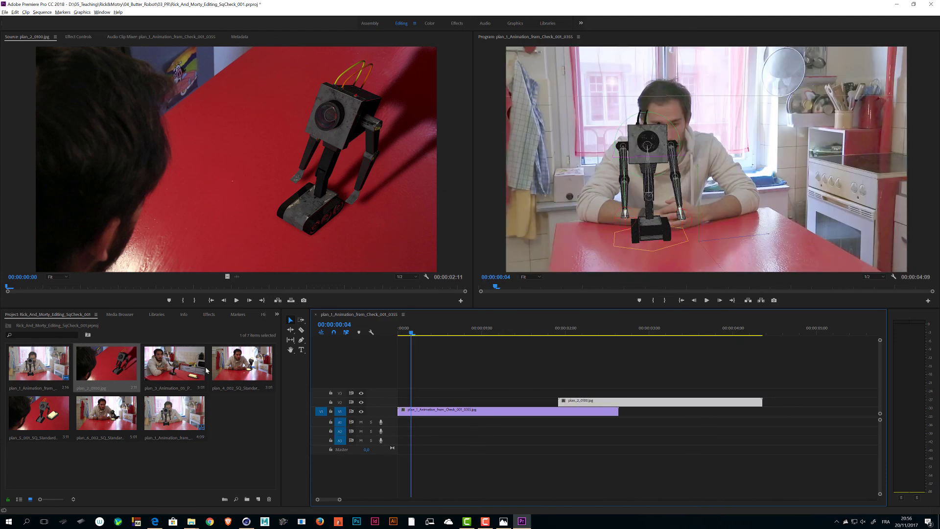
Preview the plan 3 clip in the source monitor and place it on track V3 about 3.5 seconds in, overlapping the end of plan 2
{"action": "double_click", "coordinate": [182, 367]}
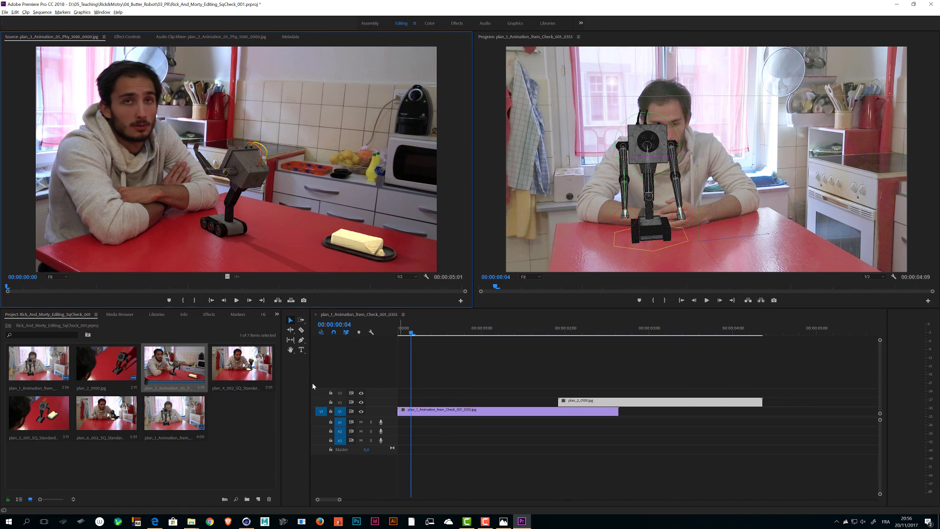
{"action": "left_click_drag", "start_coordinate": [175, 365], "coordinate": [694, 393]}
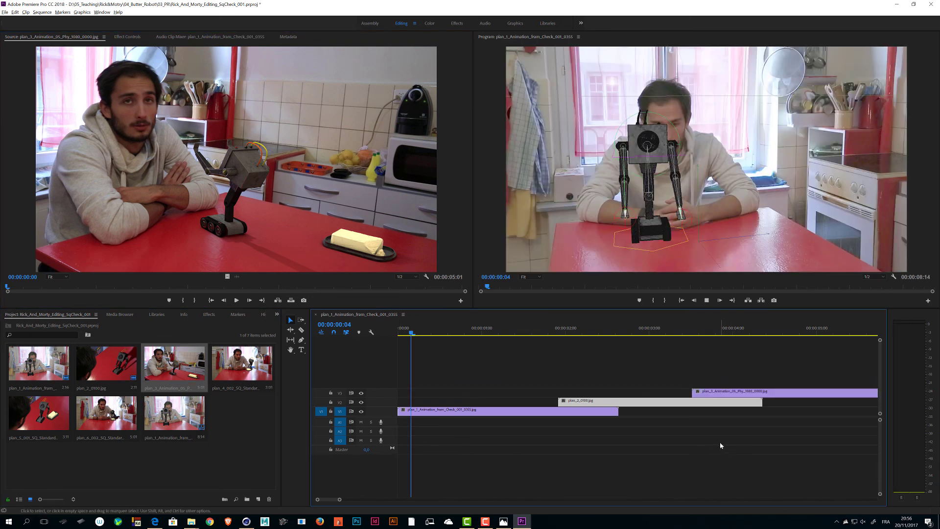
{"action": "key", "text": "space"}
{"action": "left_click", "coordinate": [713, 444]}
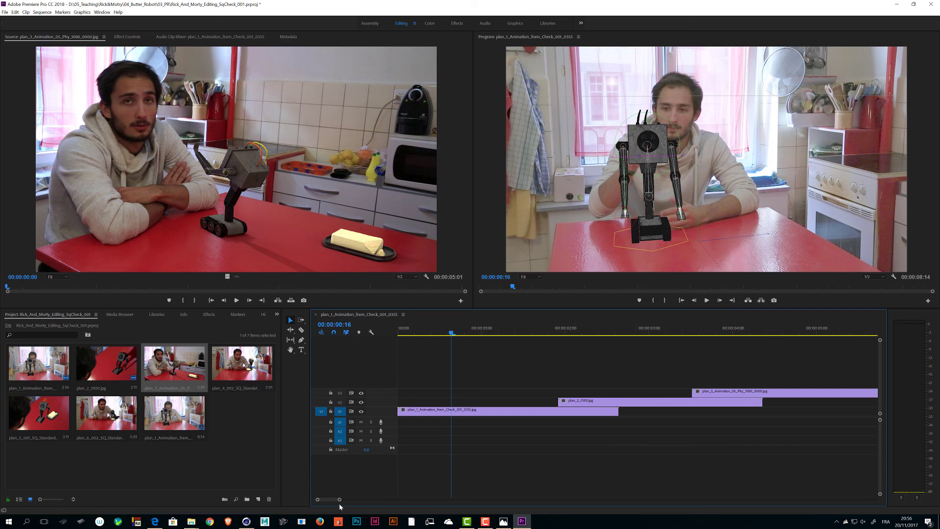
Examine the arrangement of the plan 1, plan 2 and plan 3 clips along the timeline at different zoom levels
{"action": "mouse_move", "coordinate": [339, 499]}
{"action": "left_mouse_down"}
{"action": "mouse_move", "coordinate": [411, 500]}
{"action": "mouse_move", "coordinate": [348, 499]}
{"action": "left_mouse_up"}
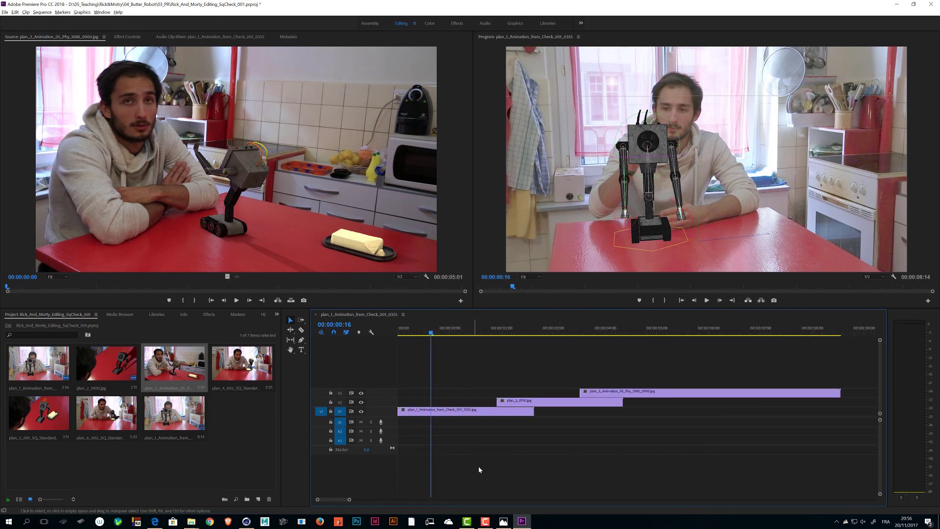
{"action": "scroll", "coordinate": [543, 447], "scroll_direction": "up", "scroll_amount": 4, "text": "alt"}
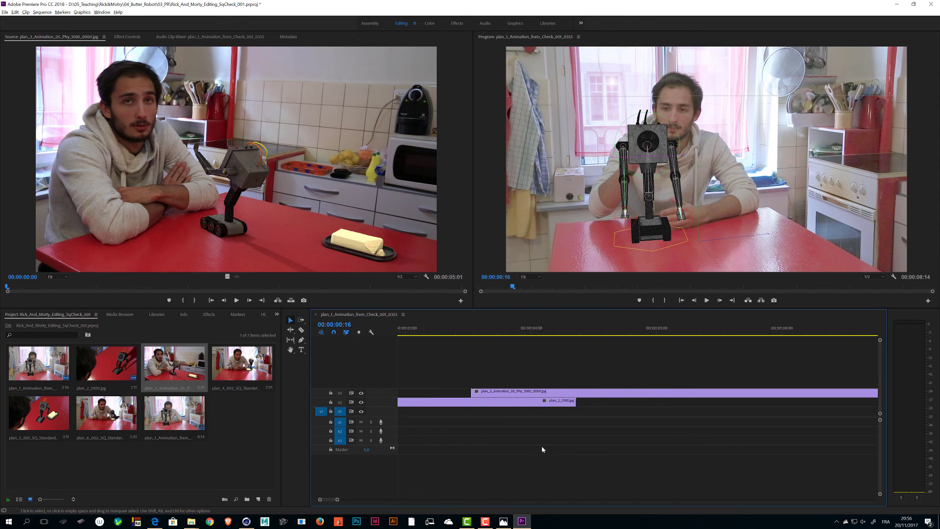
{"action": "scroll", "coordinate": [539, 448], "scroll_direction": "down", "scroll_amount": 4, "text": "alt"}
{"action": "scroll", "coordinate": [537, 447], "scroll_direction": "down", "scroll_amount": 2}
{"action": "scroll", "coordinate": [536, 447], "scroll_direction": "up", "scroll_amount": 3}
{"action": "scroll", "coordinate": [531, 445], "scroll_direction": "down", "scroll_amount": 3}
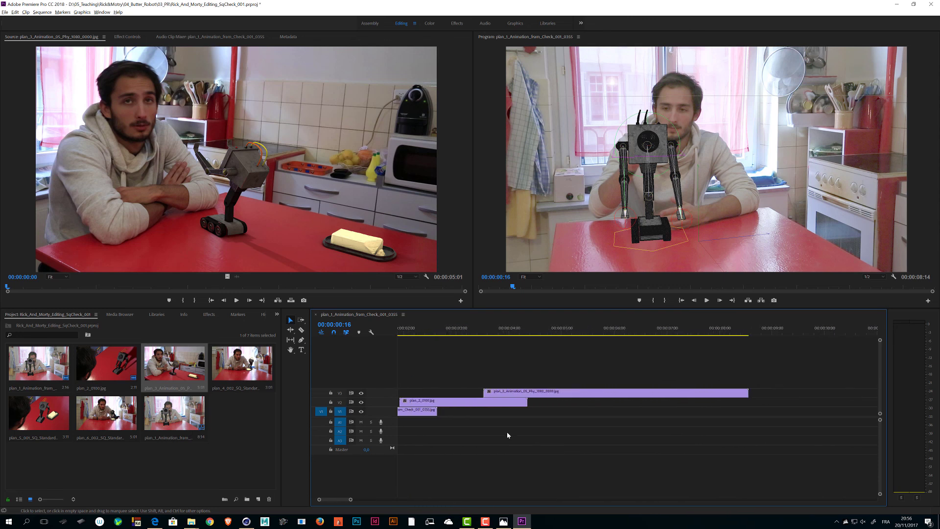
{"action": "scroll", "coordinate": [518, 440], "scroll_direction": "up", "scroll_amount": 2}
{"action": "scroll", "coordinate": [509, 435], "scroll_direction": "down", "scroll_amount": 2}
{"action": "scroll", "coordinate": [506, 433], "scroll_direction": "up", "scroll_amount": 8}
{"action": "scroll", "coordinate": [507, 432], "scroll_direction": "down", "scroll_amount": 7}
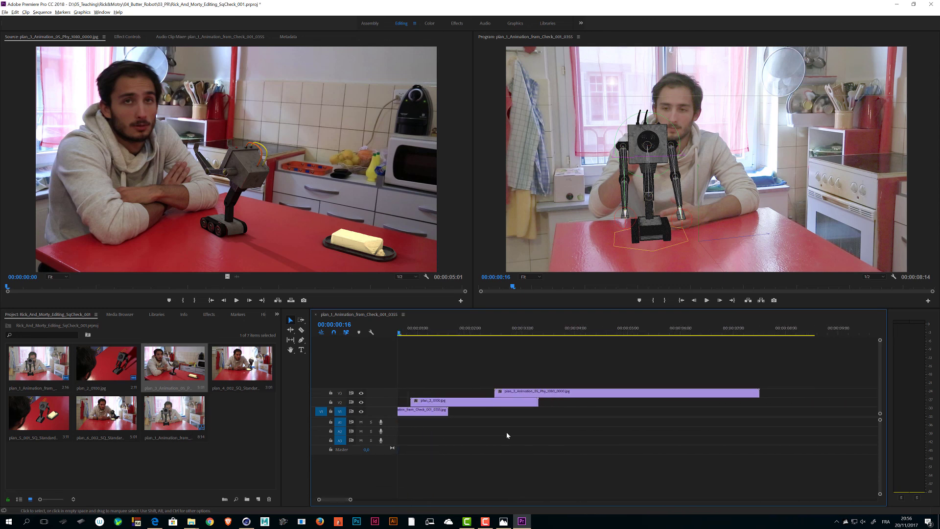
{"action": "scroll", "coordinate": [506, 433], "scroll_direction": "up", "scroll_amount": 7}
{"action": "scroll", "coordinate": [507, 433], "scroll_direction": "down", "scroll_amount": 7}
{"action": "scroll", "coordinate": [507, 433], "scroll_direction": "up", "scroll_amount": 7}
{"action": "scroll", "coordinate": [506, 432], "scroll_direction": "down", "scroll_amount": 6}
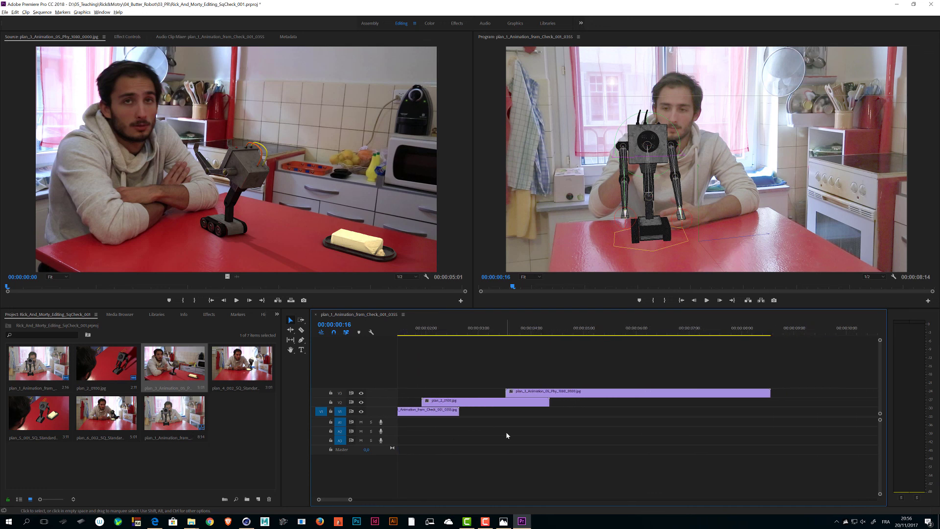
{"action": "scroll", "coordinate": [506, 435], "scroll_direction": "up", "scroll_amount": 4, "text": "alt"}
{"action": "scroll", "coordinate": [505, 431], "scroll_direction": "down", "scroll_amount": 3, "text": "alt"}
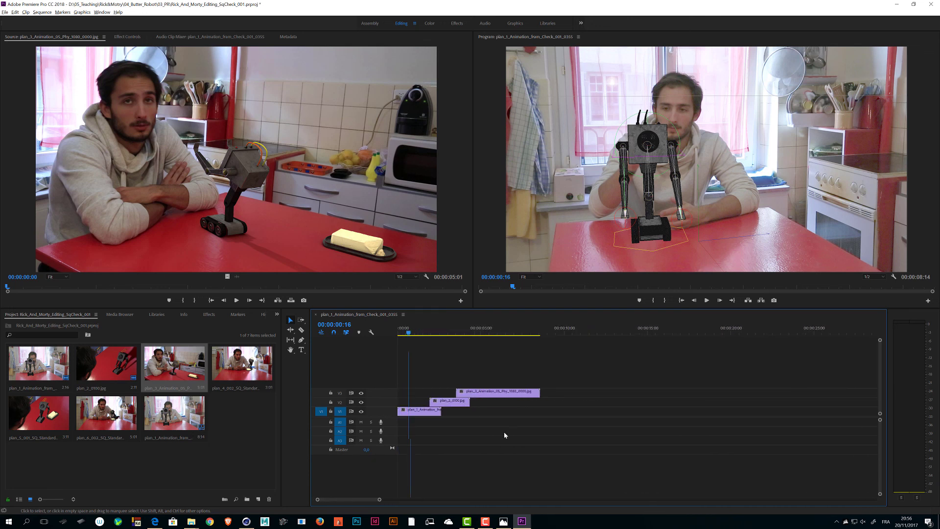
{"action": "scroll", "coordinate": [472, 422], "scroll_direction": "down", "scroll_amount": 5, "text": "alt"}
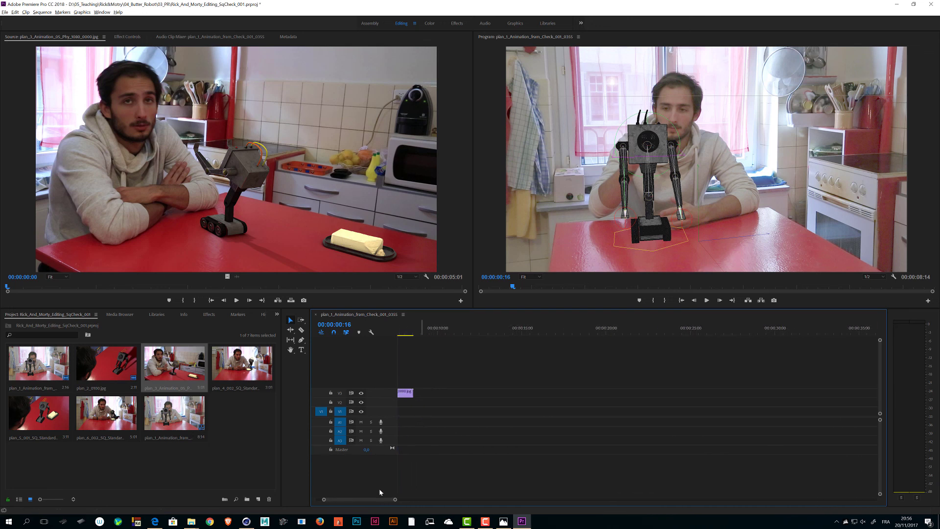
Place the plan 4 clip on new track V4 overlapping the end of plan 3, and the plan 5 clip on V2 directly after plan 4
{"action": "left_click_drag", "start_coordinate": [379, 489], "coordinate": [341, 500]}
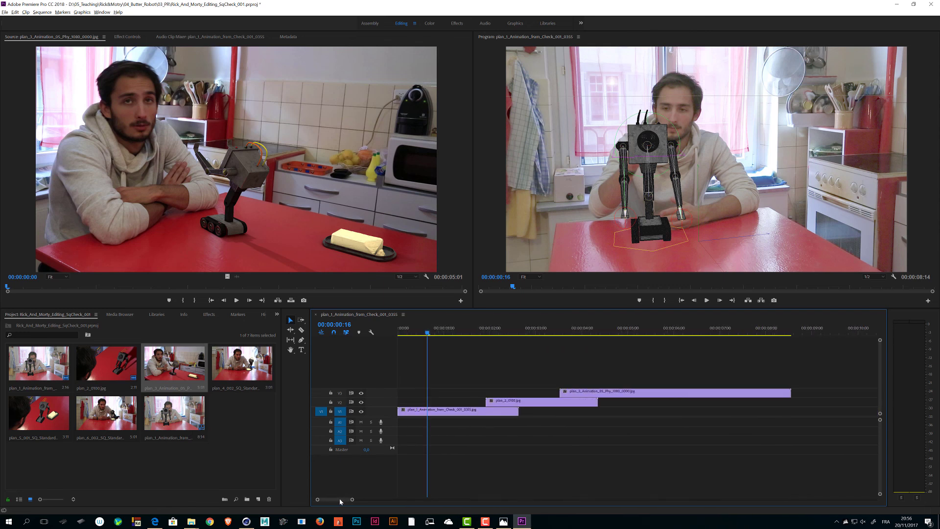
{"action": "left_click", "coordinate": [226, 358]}
{"action": "left_click_drag", "start_coordinate": [231, 366], "coordinate": [753, 381]}
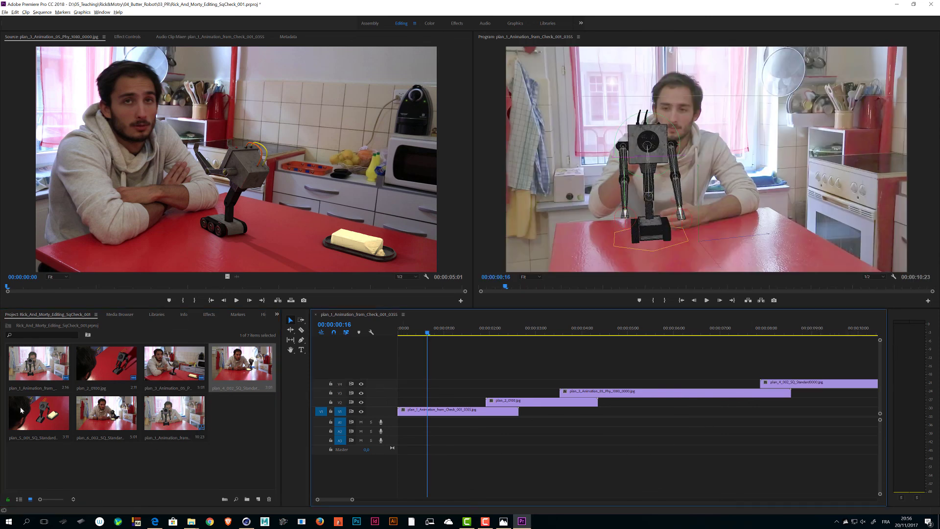
{"action": "left_click", "coordinate": [35, 415]}
{"action": "left_click_drag", "start_coordinate": [333, 498], "coordinate": [340, 499]}
{"action": "left_click_drag", "start_coordinate": [62, 414], "coordinate": [561, 402]}
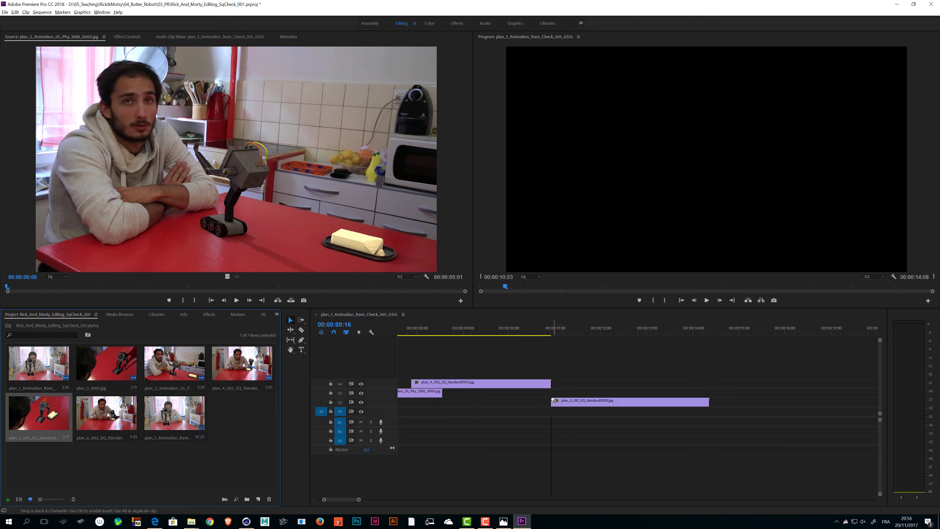
Line up the plan 1 to plan 5 clips end to end on track V1 and add the plan 6 clip after plan 5
{"action": "key", "text": "backslash"}
{"action": "scroll", "coordinate": [454, 440], "scroll_direction": "down", "scroll_amount": 3, "text": "alt"}
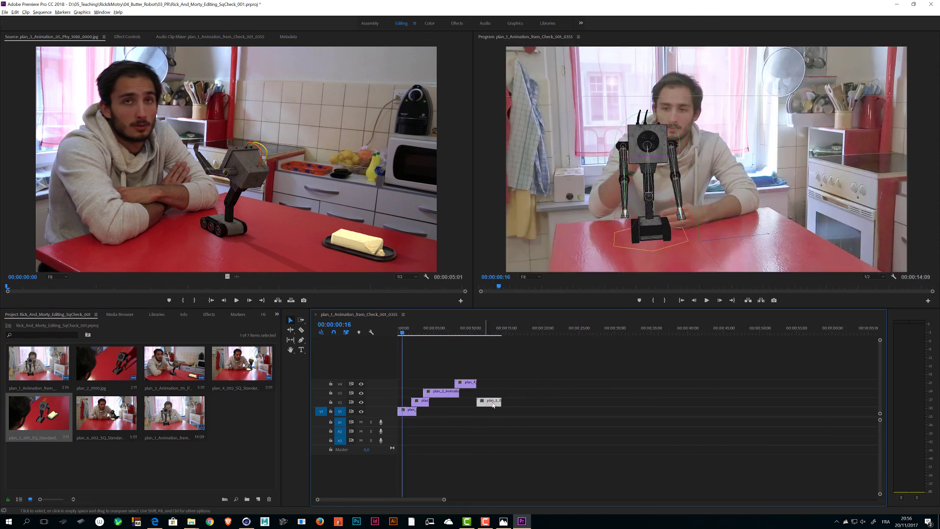
{"action": "left_click_drag", "start_coordinate": [493, 405], "coordinate": [534, 403]}
{"action": "left_click_drag", "start_coordinate": [469, 384], "coordinate": [508, 414]}
{"action": "left_click_drag", "start_coordinate": [440, 393], "coordinate": [439, 413]}
{"action": "mouse_move", "coordinate": [505, 413]}
{"action": "left_mouse_down"}
{"action": "mouse_move", "coordinate": [485, 413]}
{"action": "mouse_move", "coordinate": [534, 414]}
{"action": "mouse_move", "coordinate": [519, 414]}
{"action": "left_mouse_up"}
{"action": "left_click", "coordinate": [103, 419]}
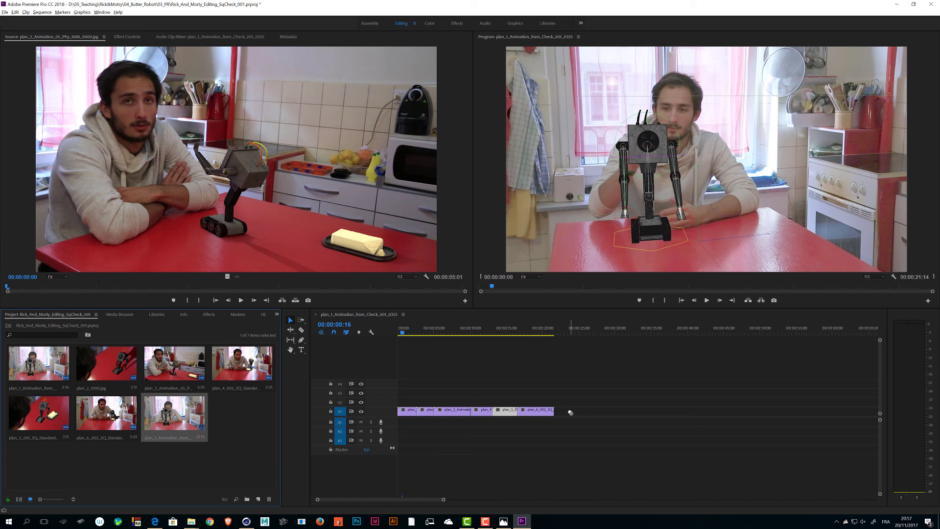
{"action": "left_click", "coordinate": [545, 411]}
{"action": "left_click", "coordinate": [170, 413]}
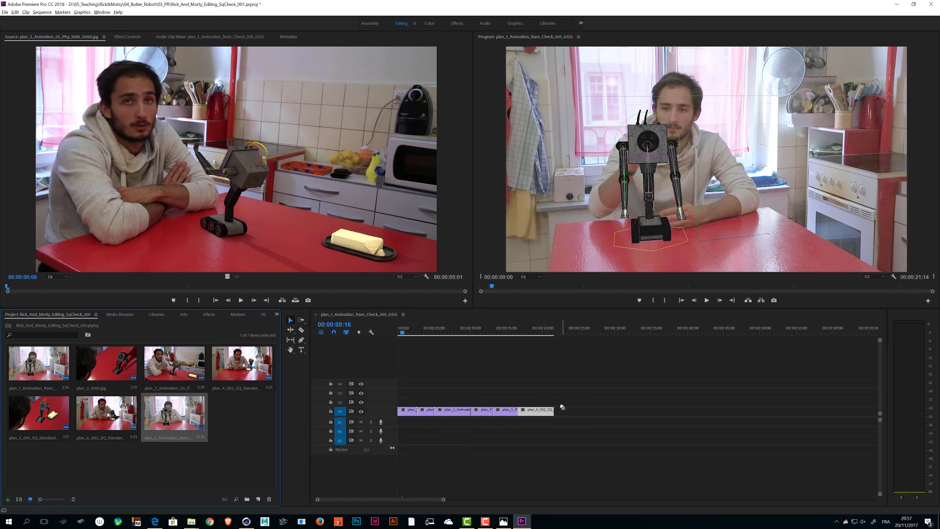
{"action": "left_click", "coordinate": [426, 409]}
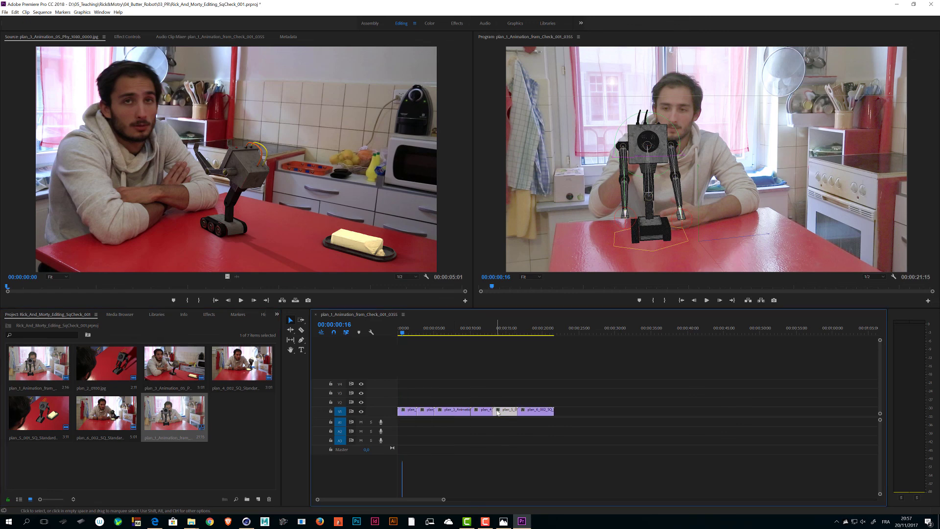
Play back the assembled sequence from its start to review all six plans in order
{"action": "scroll", "coordinate": [508, 419], "scroll_direction": "up", "scroll_amount": 3, "text": "alt"}
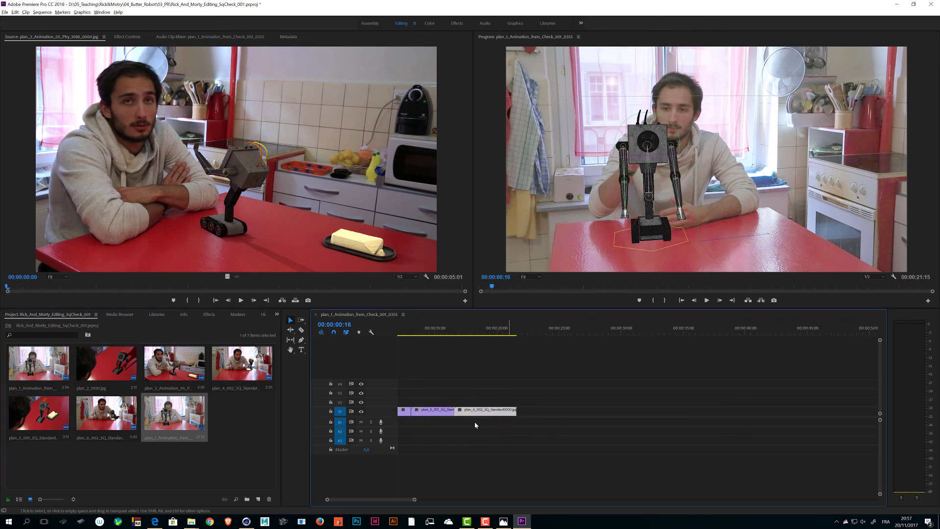
{"action": "left_click_drag", "start_coordinate": [467, 324], "coordinate": [68, 317]}
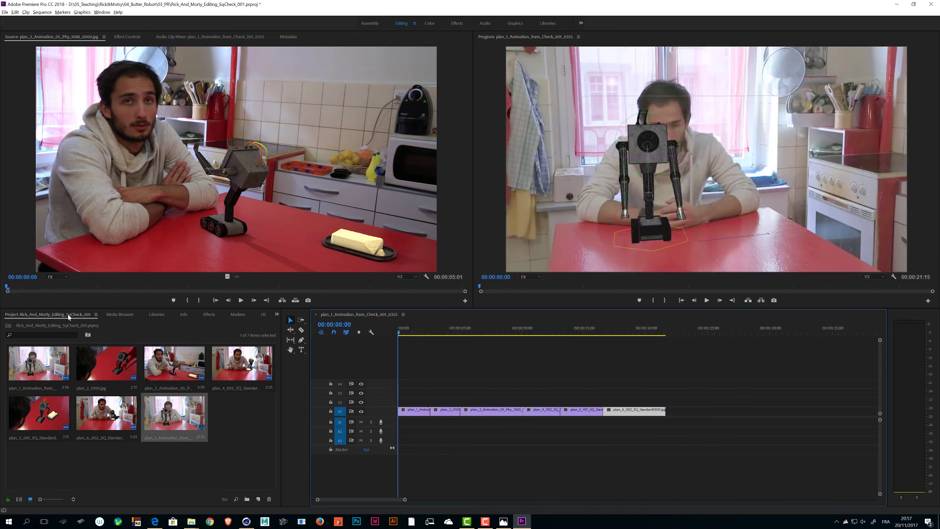
{"action": "key", "text": "space"}
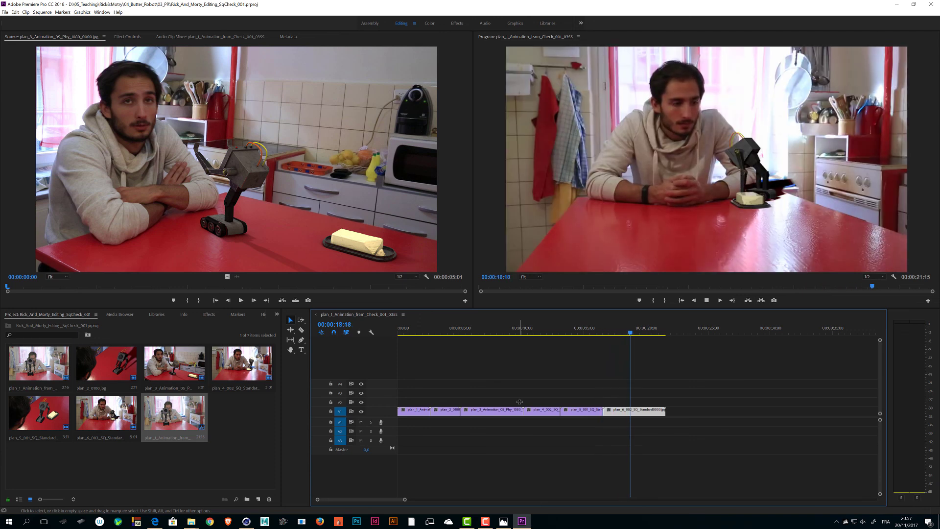
{"action": "key", "text": "space"}
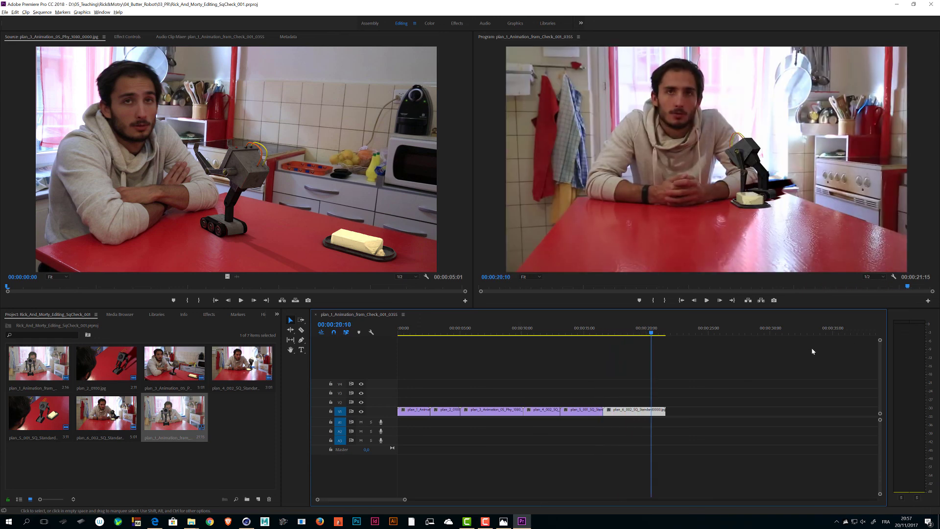